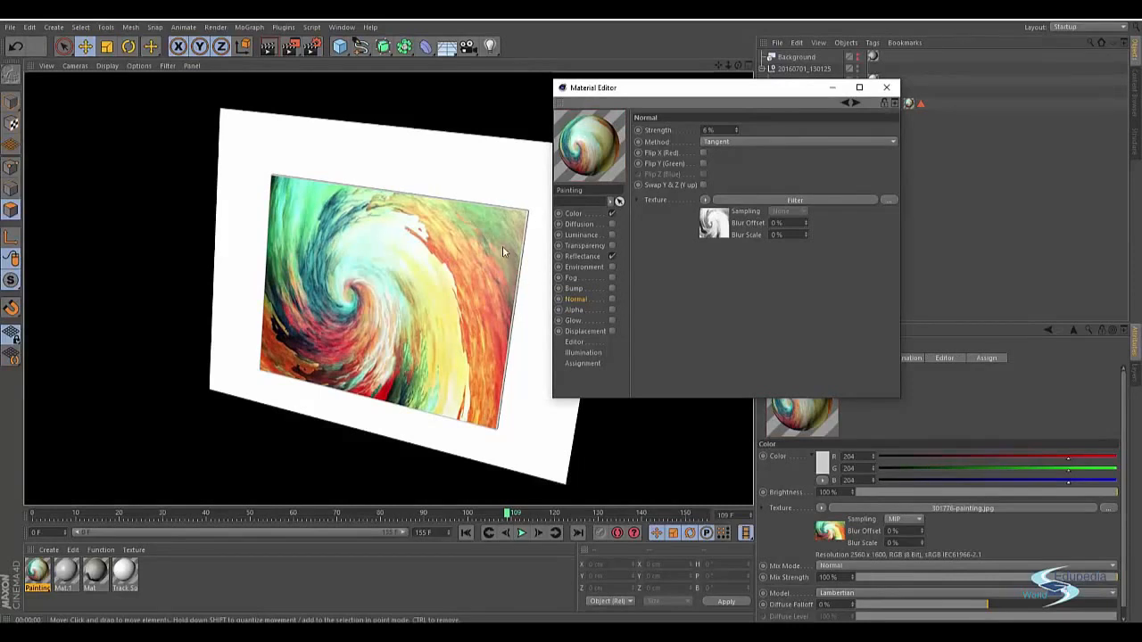
- Enable the Normal and Bump channels of the Painting material, rendering the viewport after each change
left_click(611, 300)
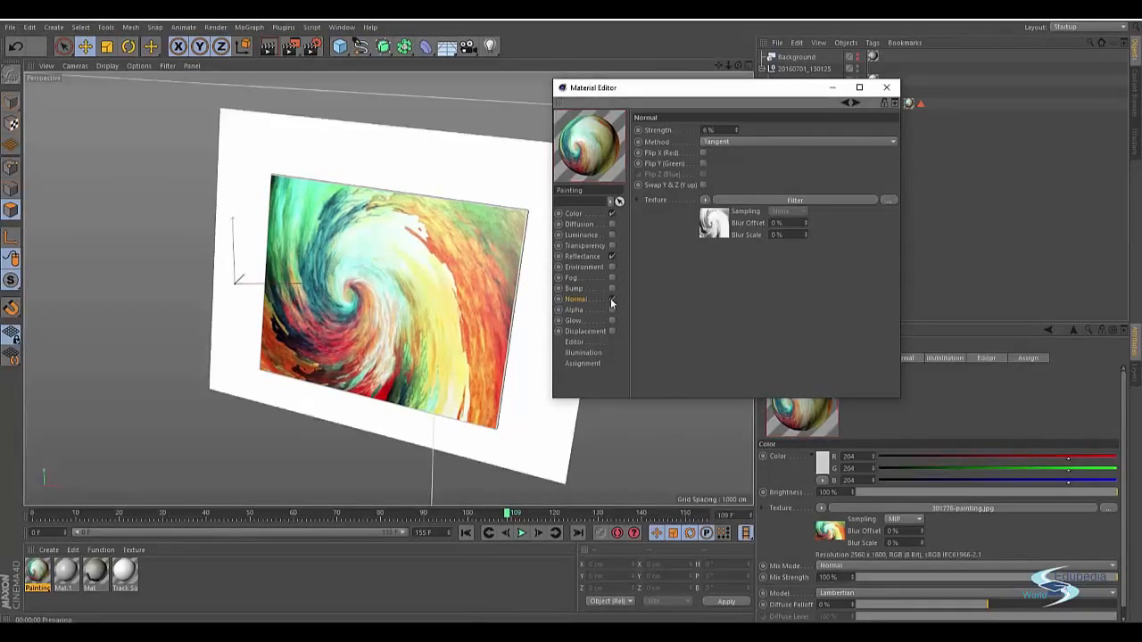
key("ctrl+r")
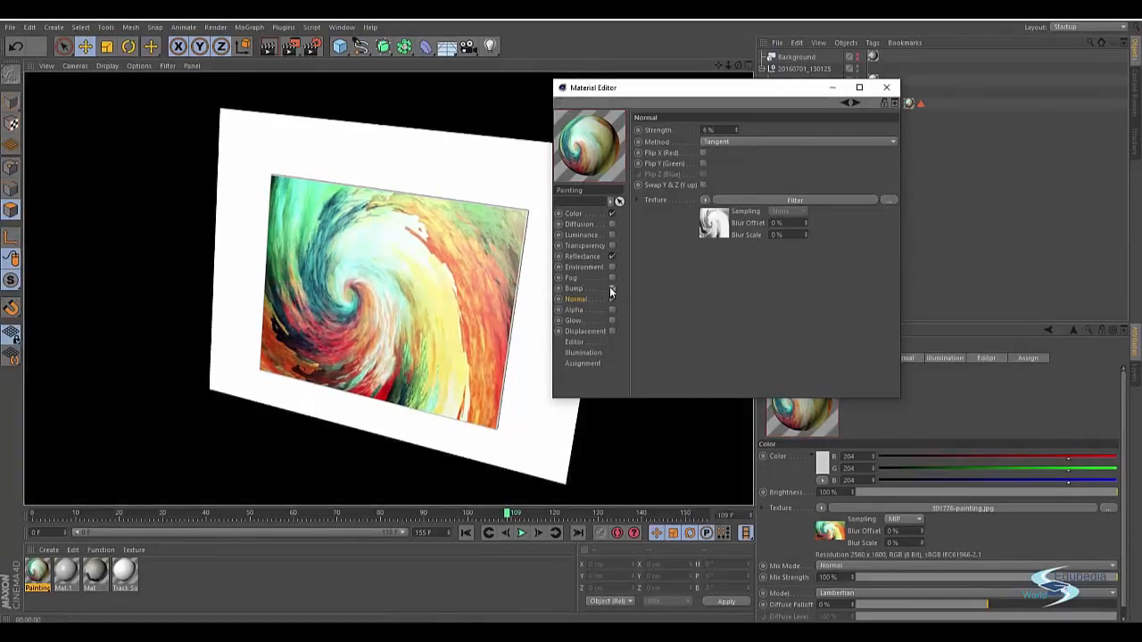
left_click(611, 288)
key("ctrl+r")
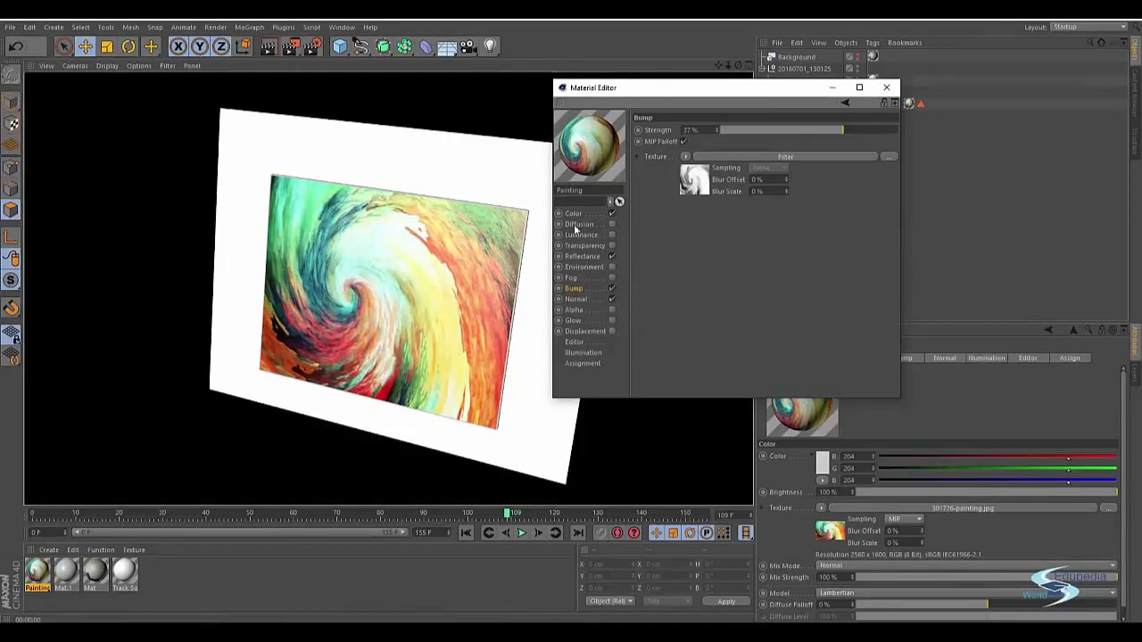
- Try the Object and World methods in the Painting material's Normal channel and return to Tangent
left_click(575, 299)
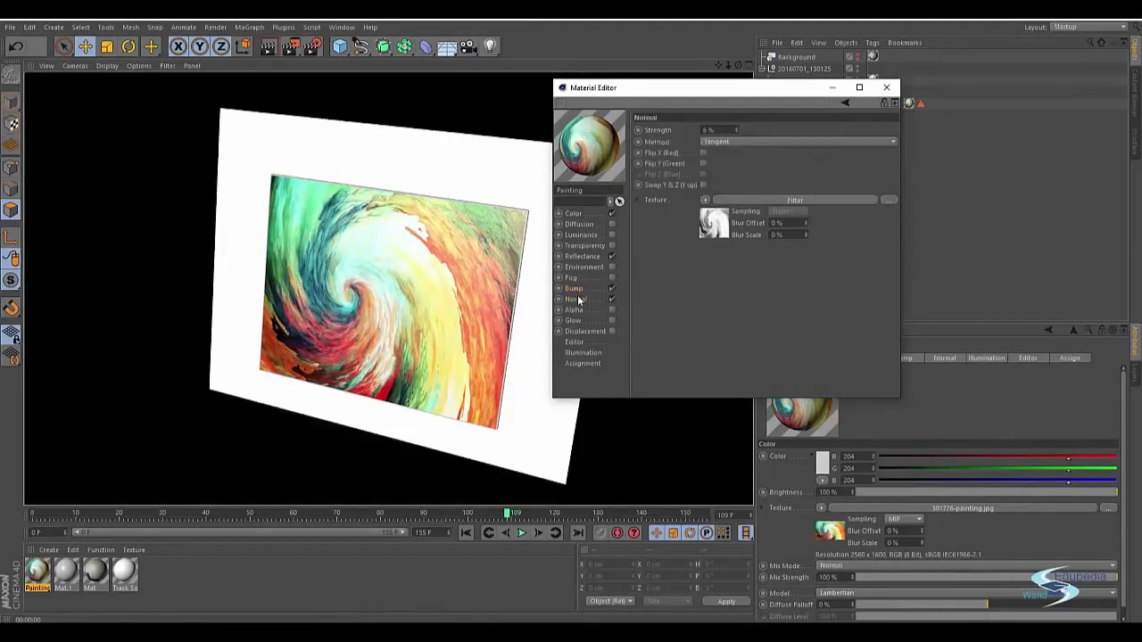
left_click(719, 142)
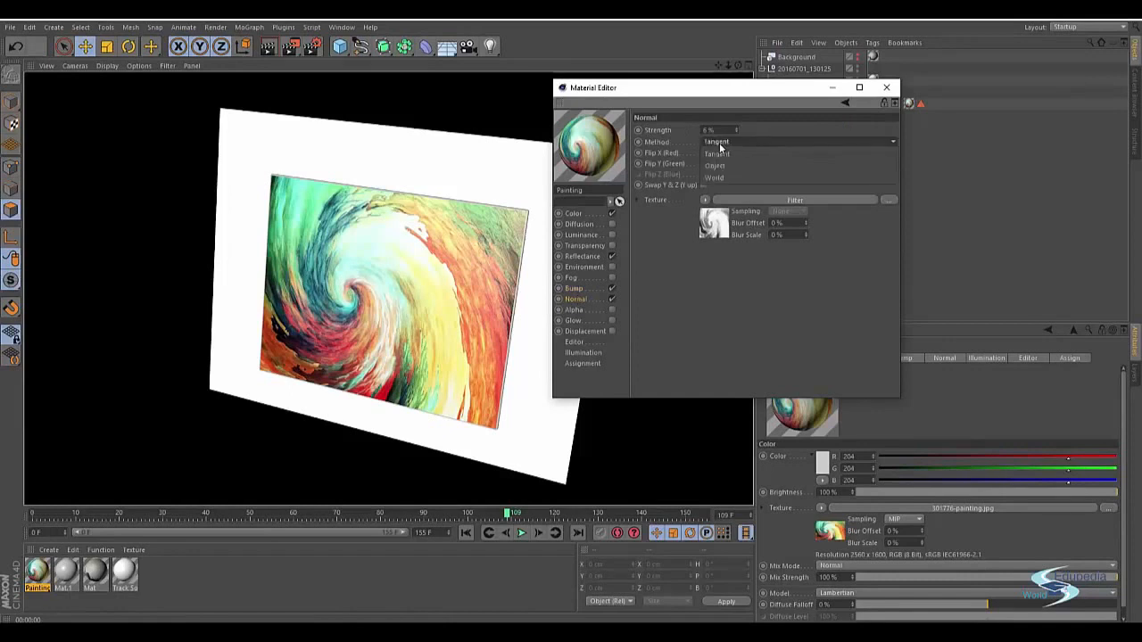
left_click(719, 165)
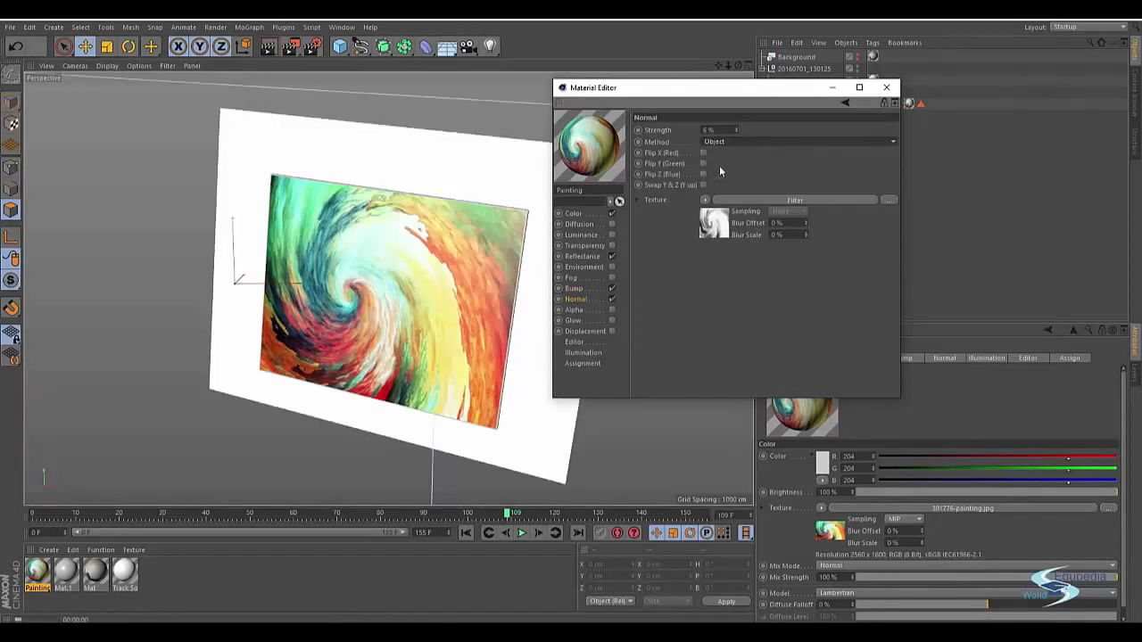
left_click(720, 144)
left_click(724, 177)
left_click(726, 143)
left_click(722, 153)
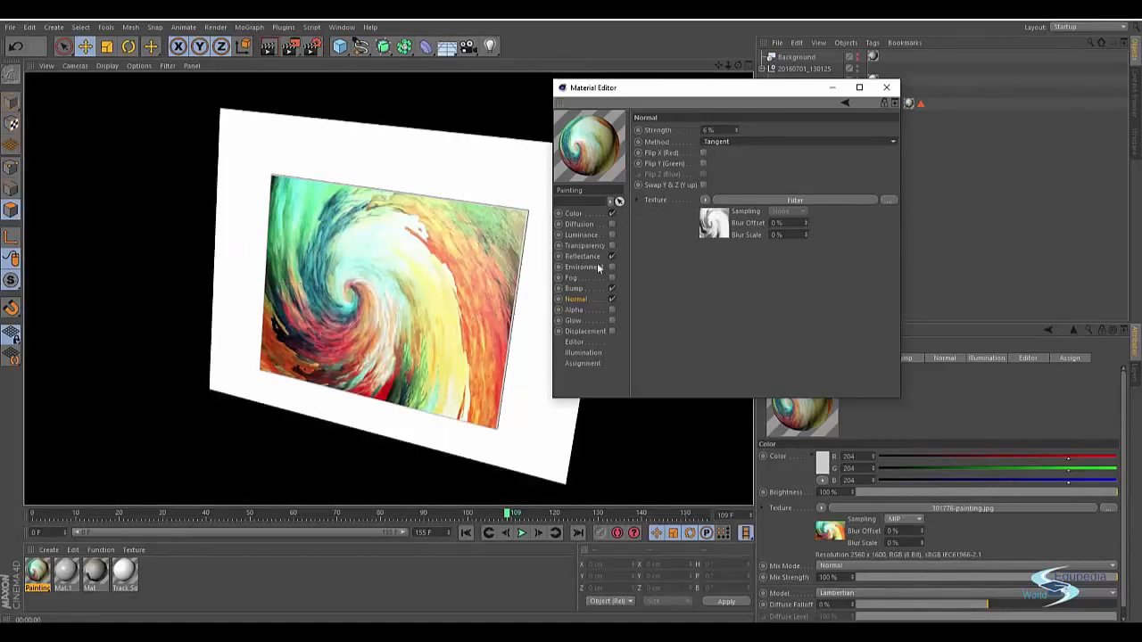
- Set the Painting material's Bump strength to 51% and check the painting's surface from another angle
left_click(576, 289)
left_click(869, 130)
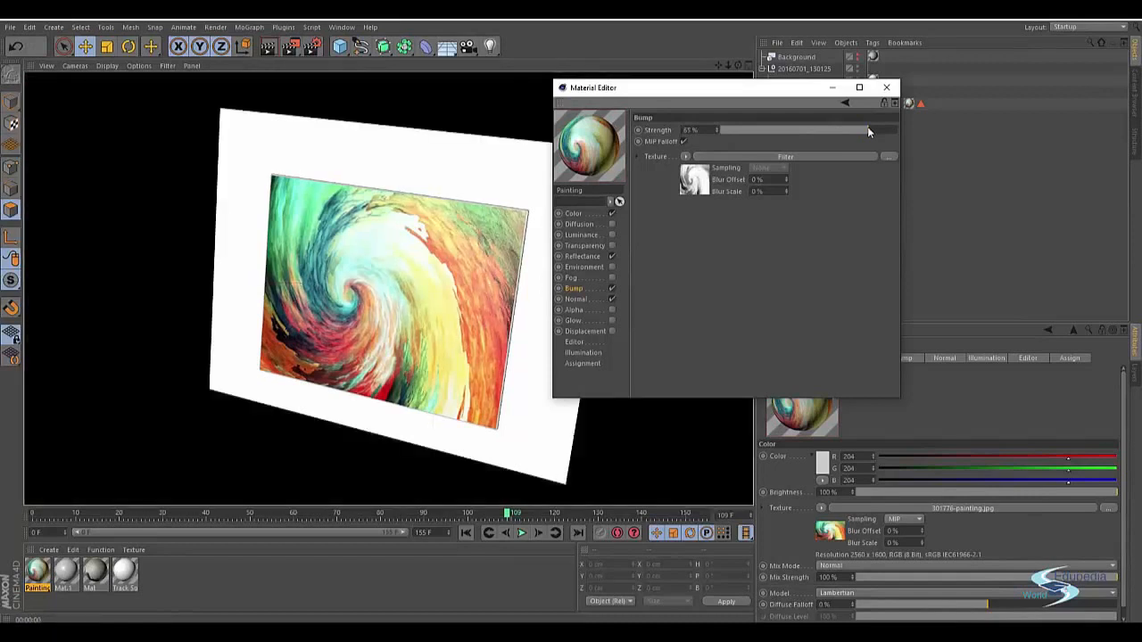
left_click(855, 130)
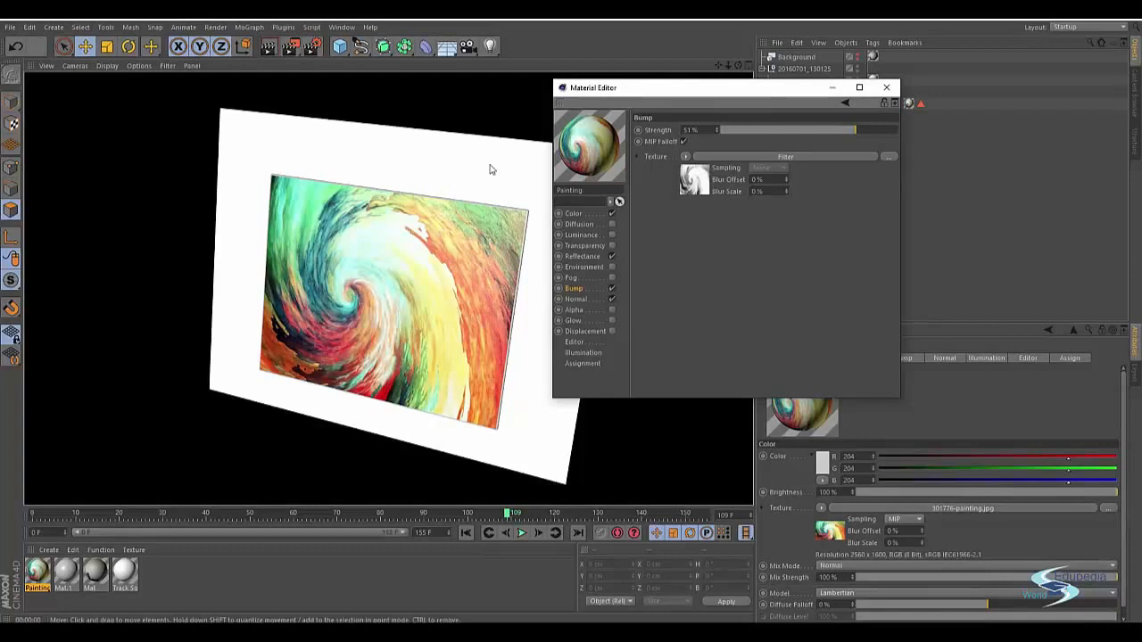
mouse_move(489, 169)
left_mouse_down("alt")
mouse_move(454, 179)
mouse_move(489, 170)
mouse_move(456, 188)
mouse_move(523, 148)
left_mouse_up("alt")
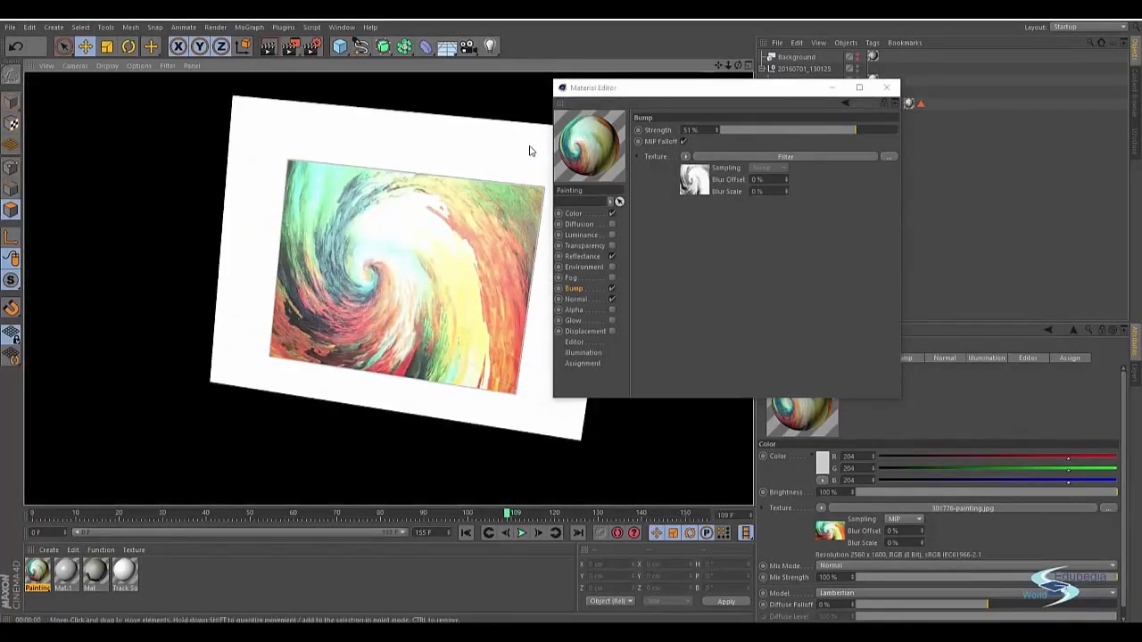
left_click_drag(470, 181, 466, 175, "alt")
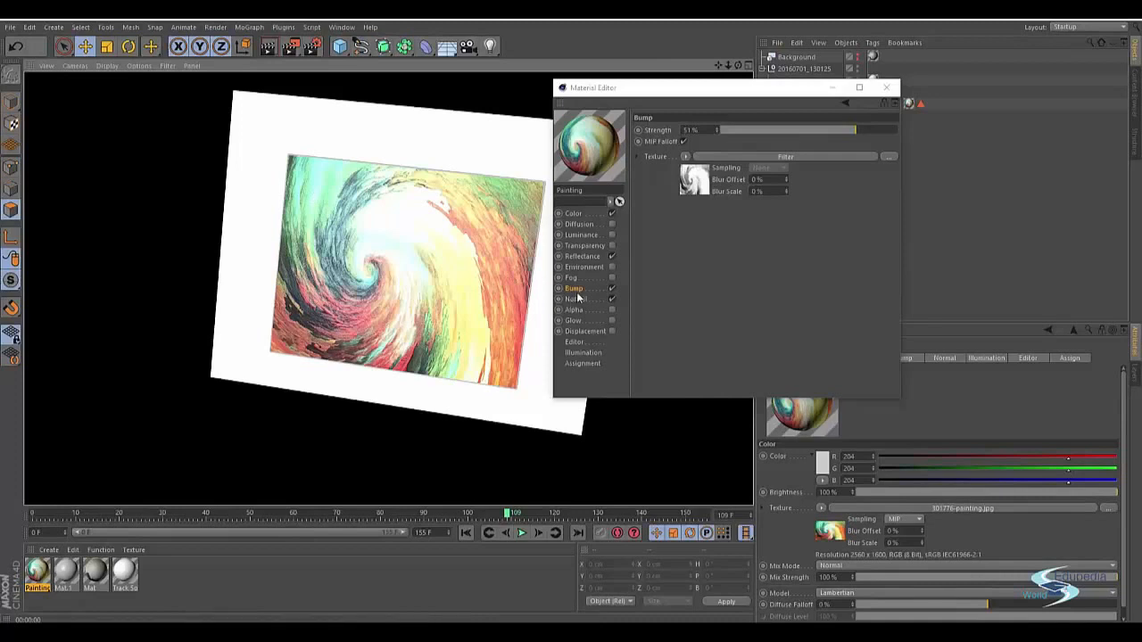
- Set the Painting material's default specular to width 26%, falloff -1% and specular strength 20%, checking it from several angles
left_click(589, 257)
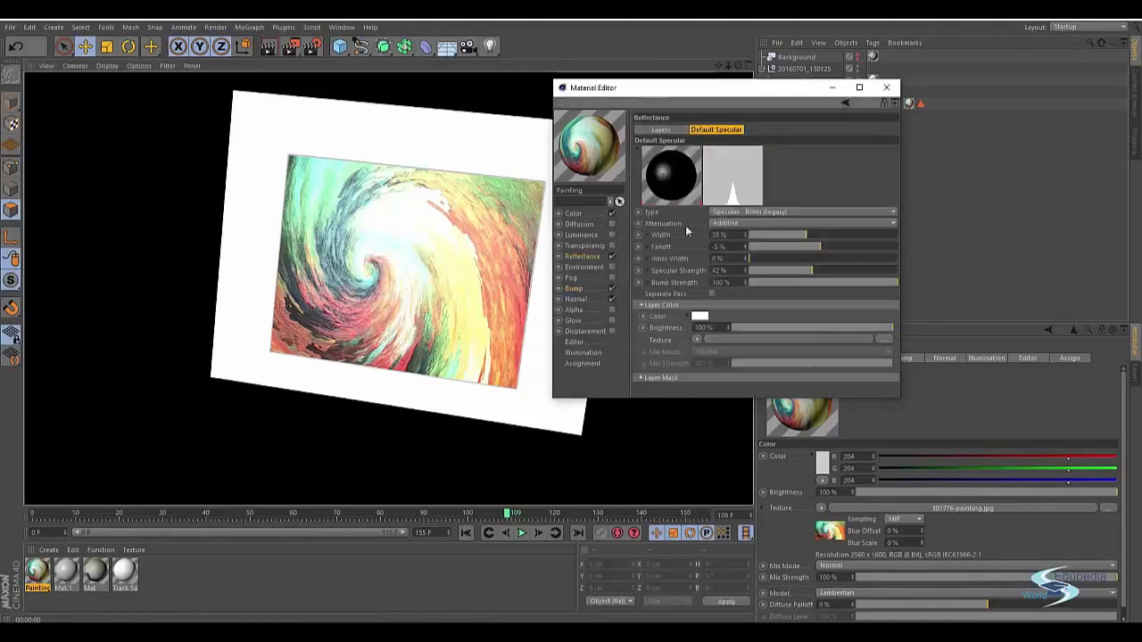
left_click(776, 271)
left_click(794, 270)
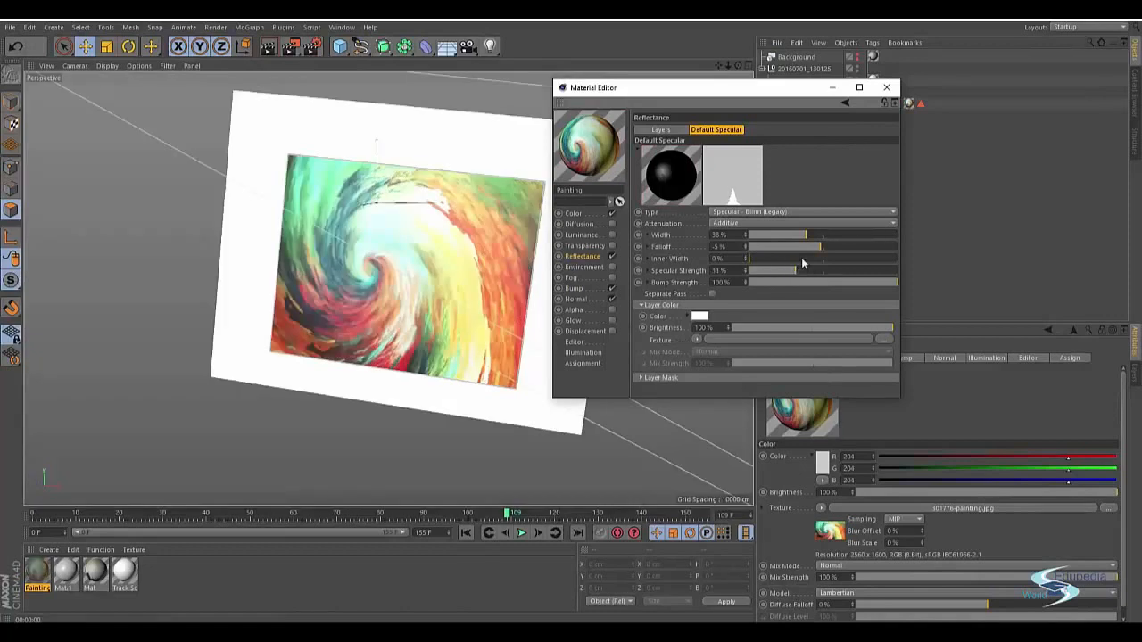
left_click(788, 234)
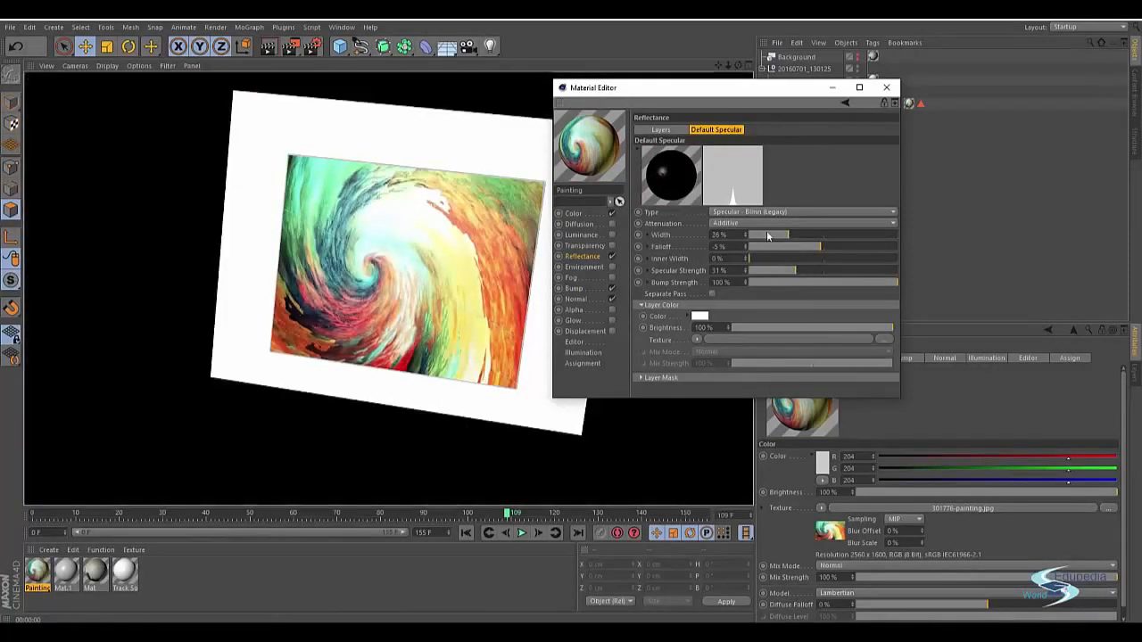
left_click(504, 213)
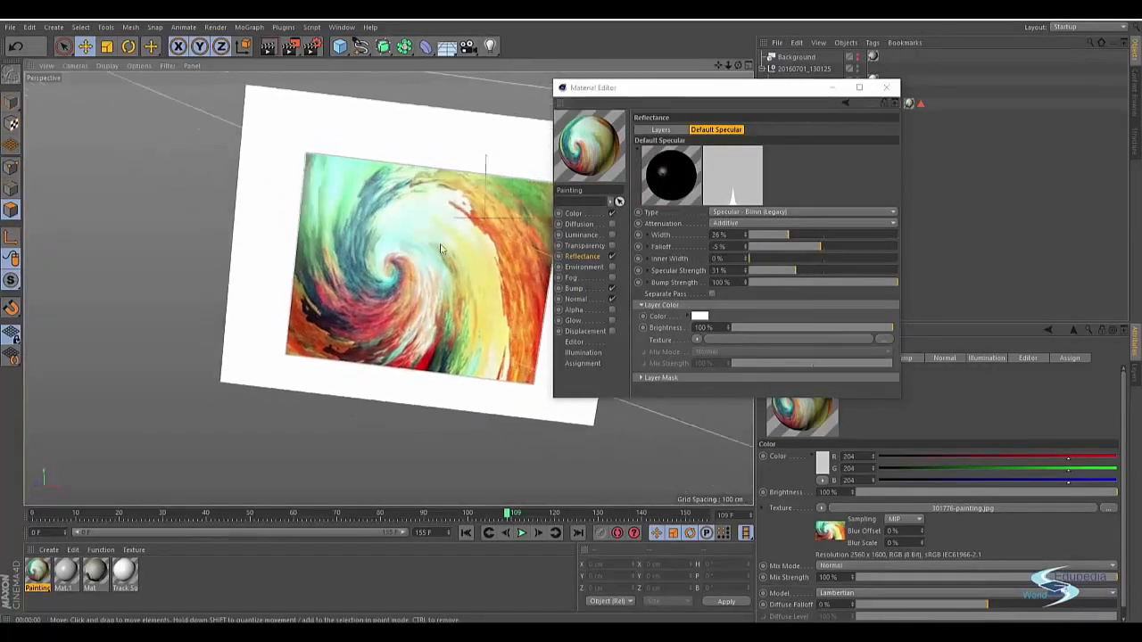
mouse_move(440, 249)
left_mouse_down("alt")
mouse_move(486, 245)
mouse_move(327, 243)
mouse_move(379, 223)
mouse_move(412, 253)
mouse_move(401, 254)
left_mouse_up("alt")
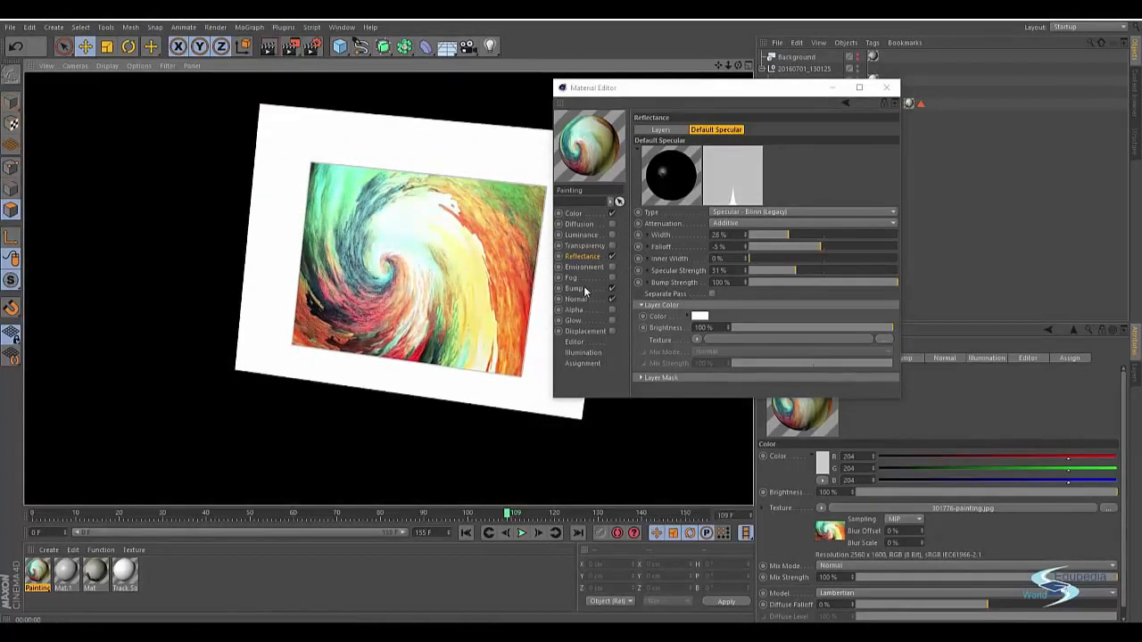
left_click_drag(394, 198, 374, 214, "alt")
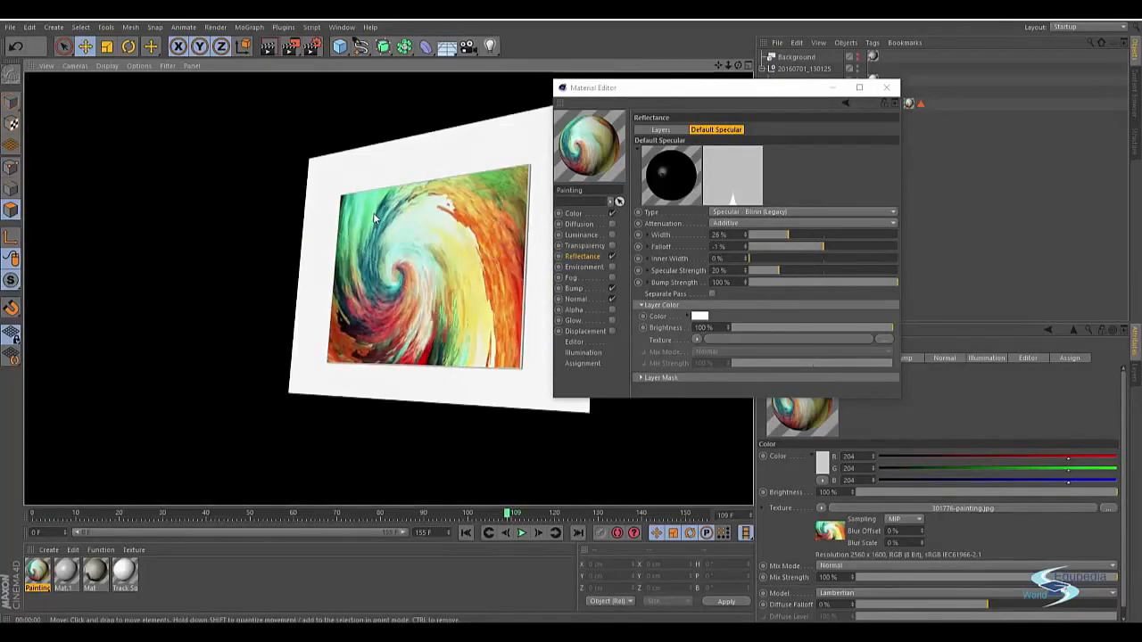
left_click_drag(448, 241, 458, 248, "alt")
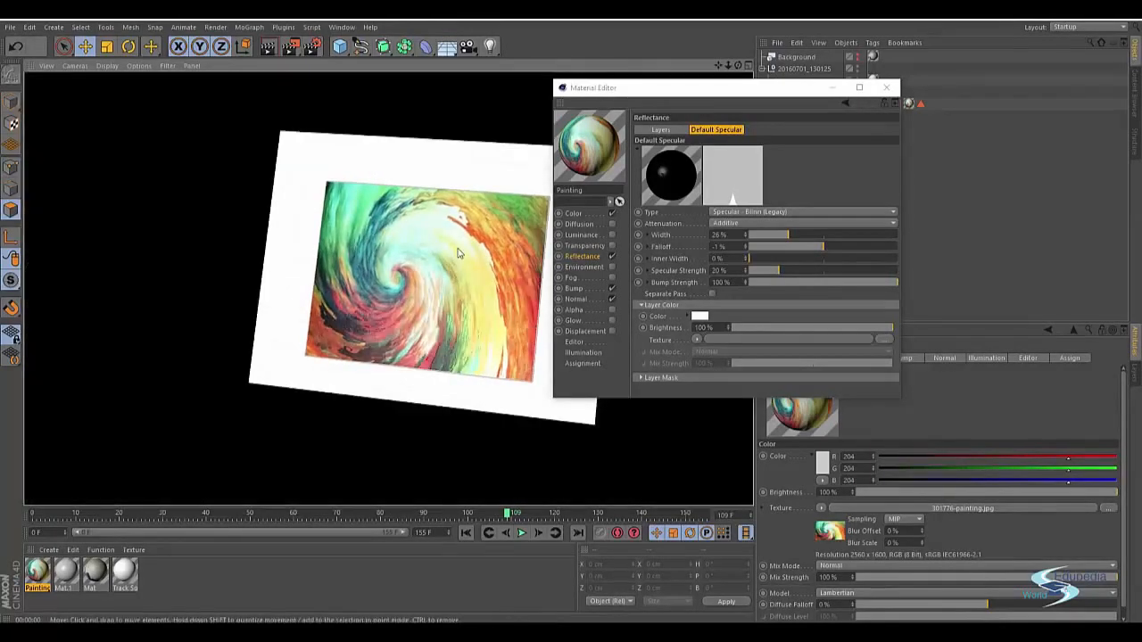
left_click(886, 87)
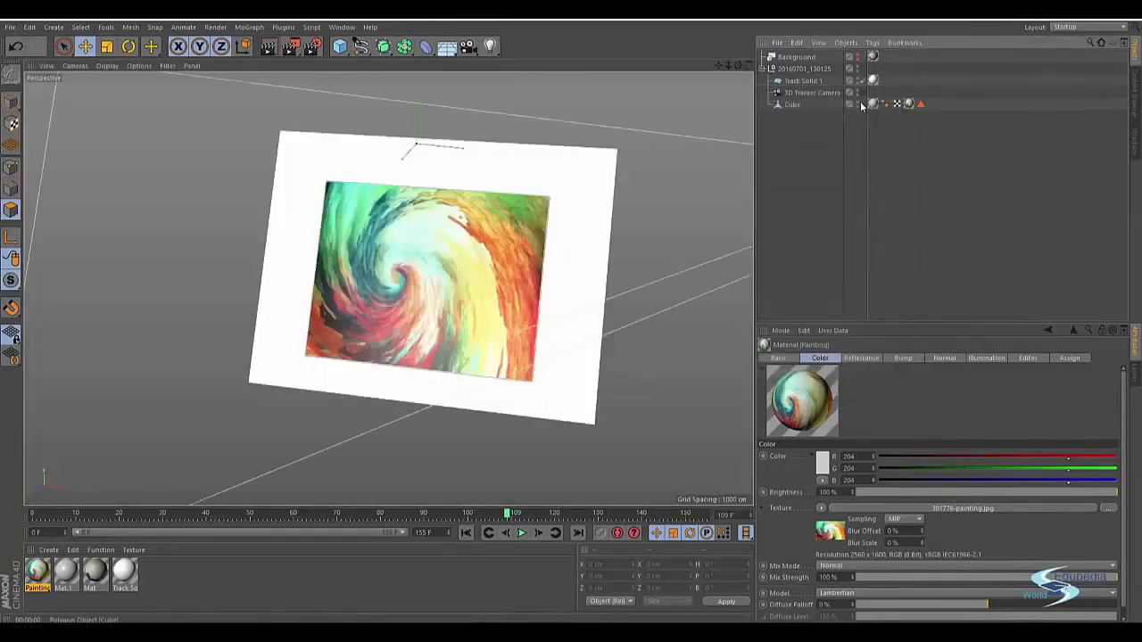
- Check the painting through the 3D Tracker Camera at frame 133 and return to the free view
left_click(862, 93)
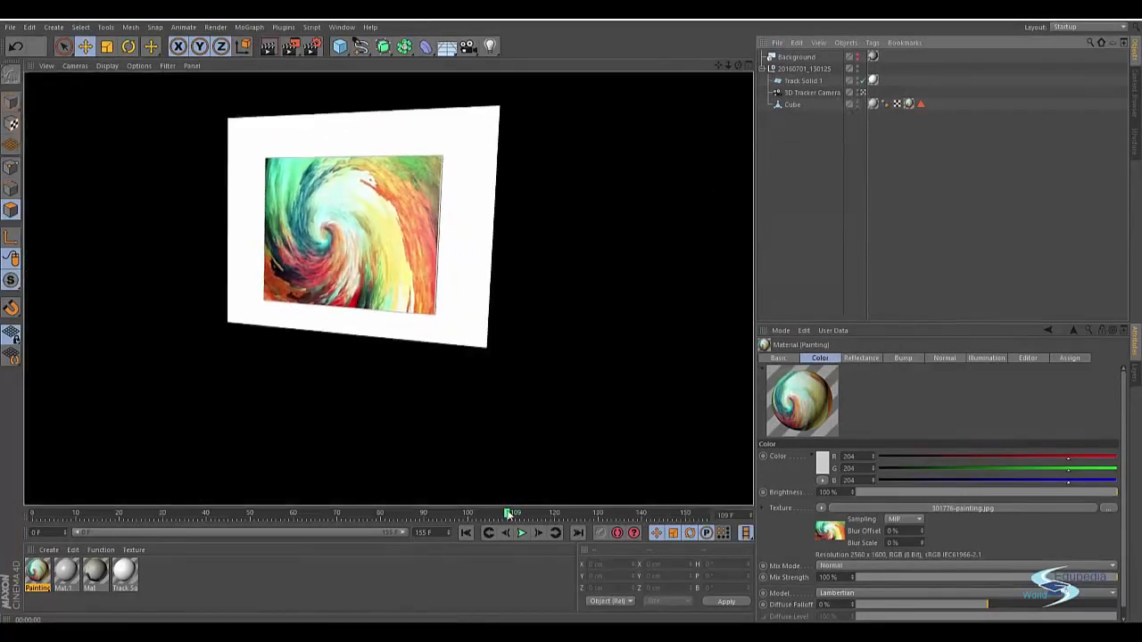
left_click_drag(509, 514, 612, 501)
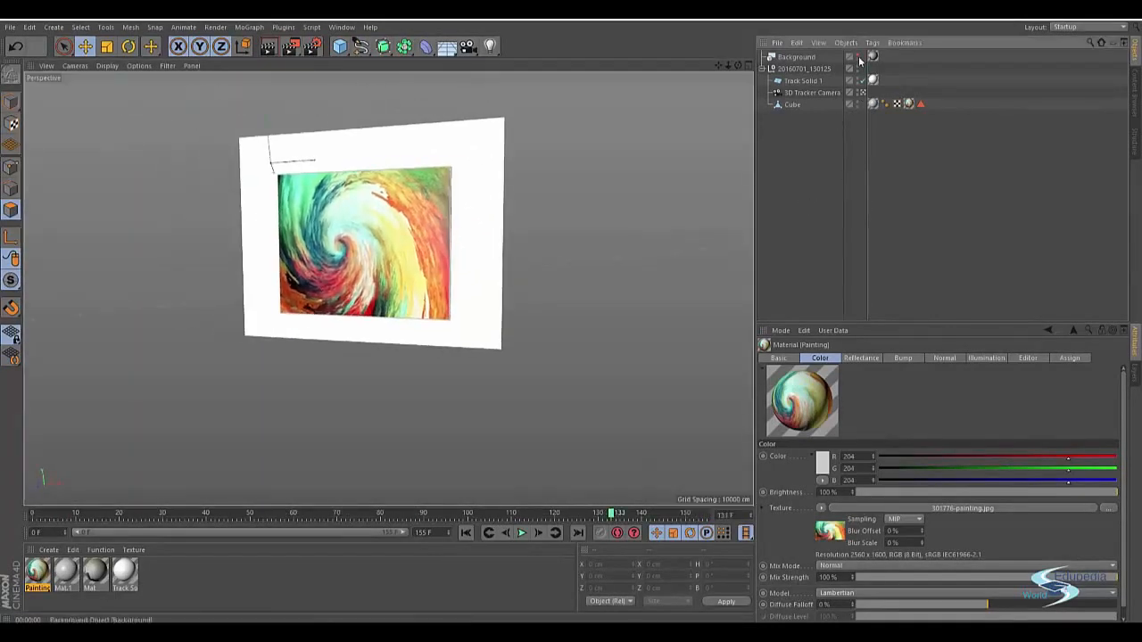
left_click(861, 94)
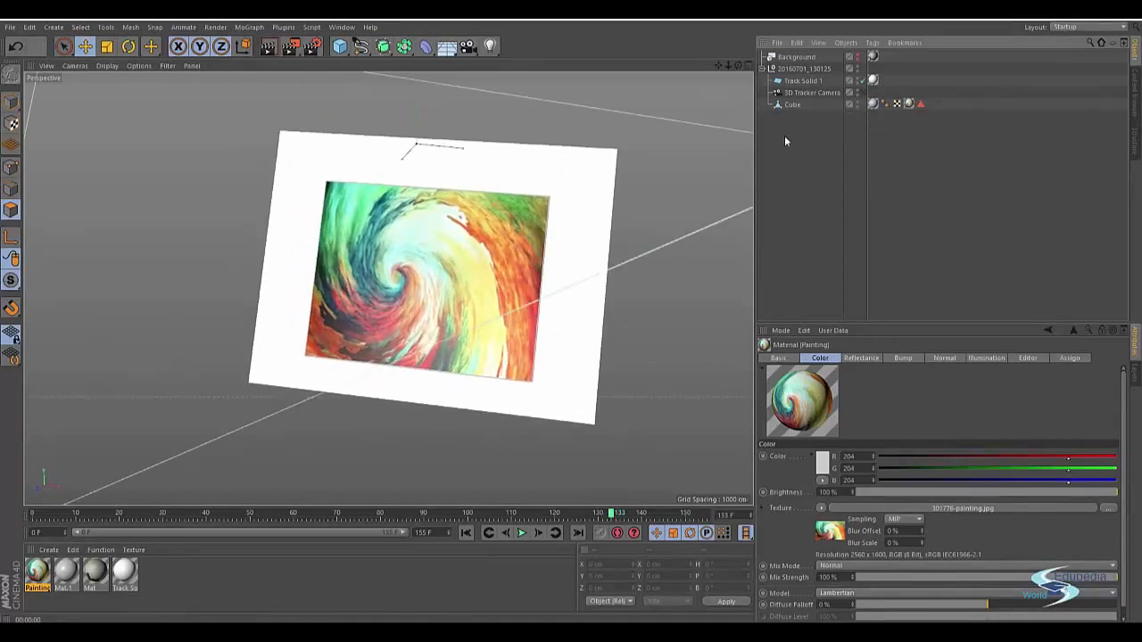
- Add an area light to the scene and enlarge it
mouse_move(520, 227)
left_mouse_down("alt")
mouse_move(457, 254)
mouse_move(480, 328)
mouse_move(433, 284)
mouse_move(389, 352)
mouse_move(502, 306)
mouse_move(497, 241)
mouse_move(461, 284)
left_mouse_up("alt")
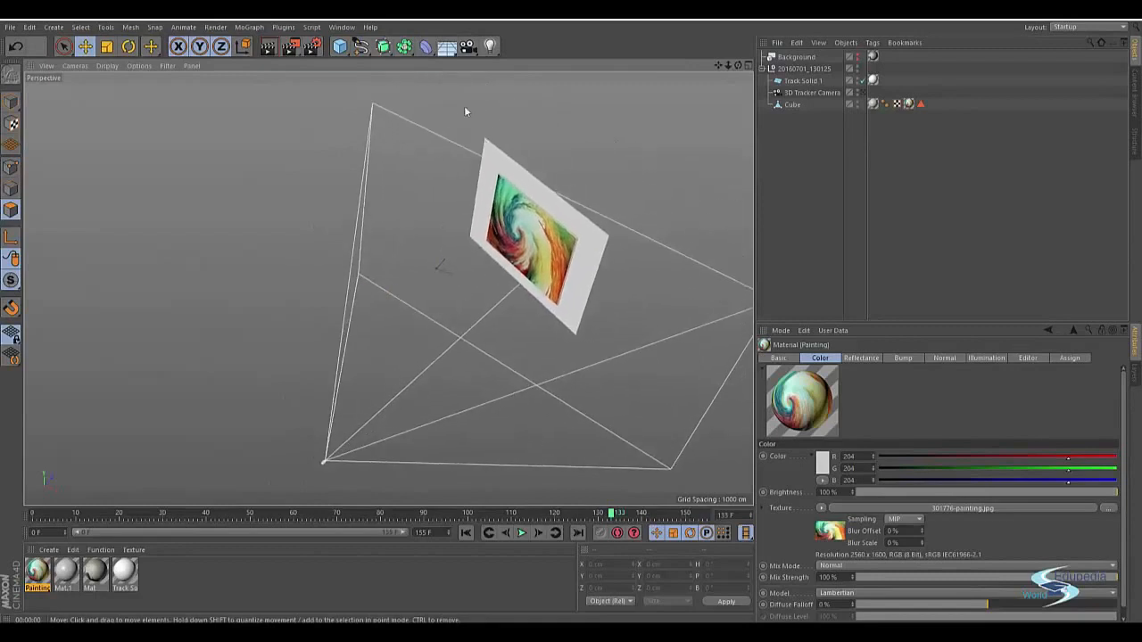
left_click(489, 48)
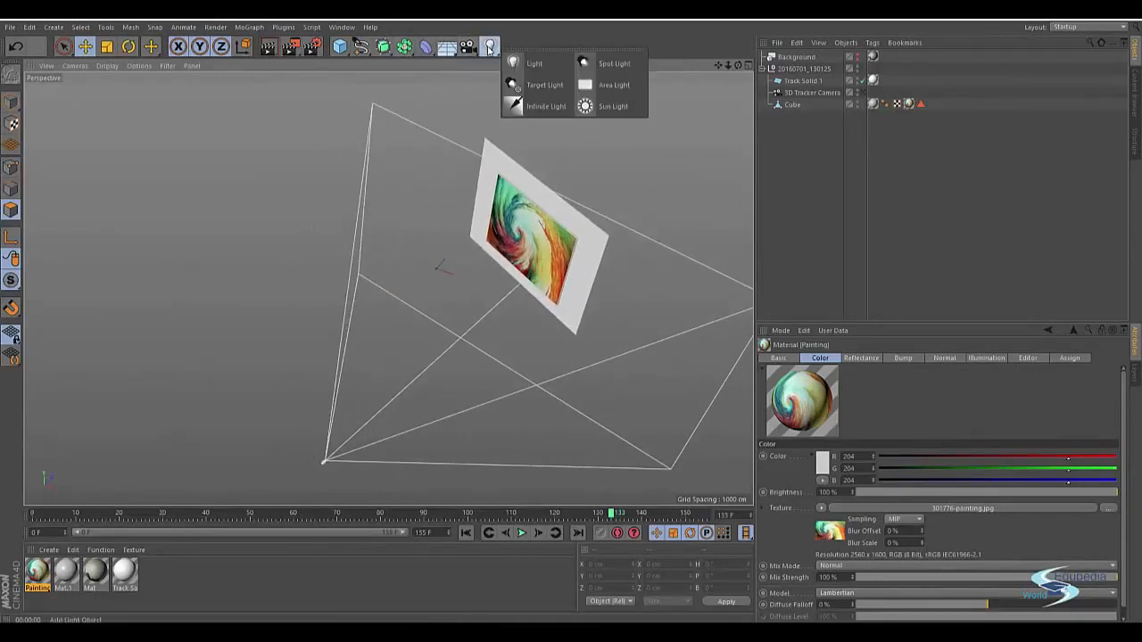
left_click(610, 86)
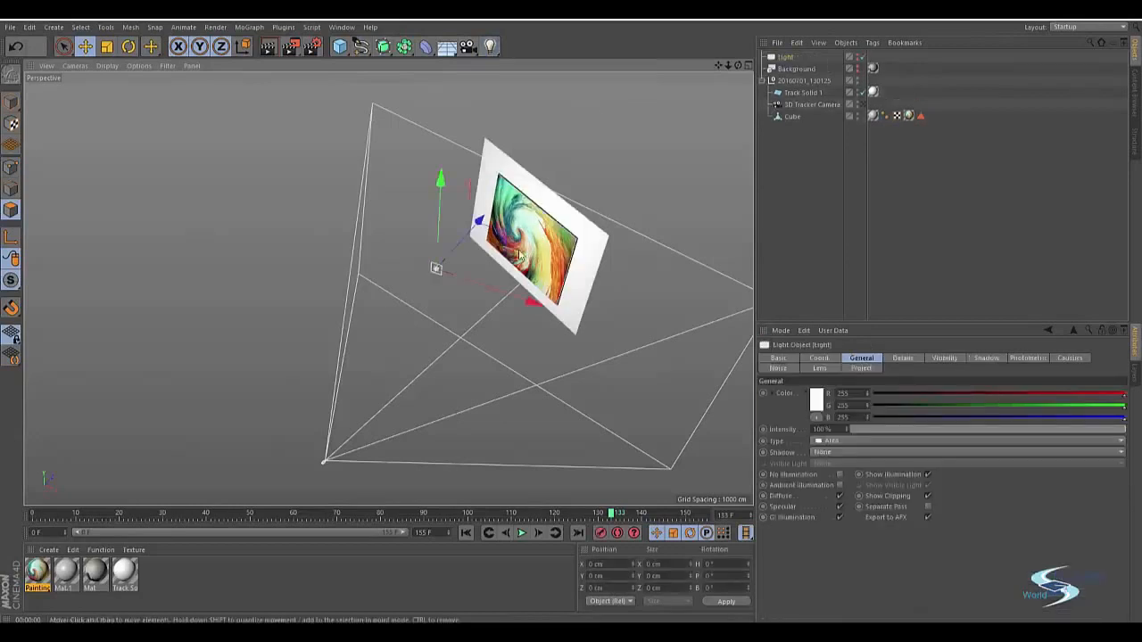
key("t")
left_click_drag(388, 331, 348, 319)
left_click_drag(384, 354, 345, 328)
- Move the area light behind the tracker camera so that it lights the painting from the front
key("e")
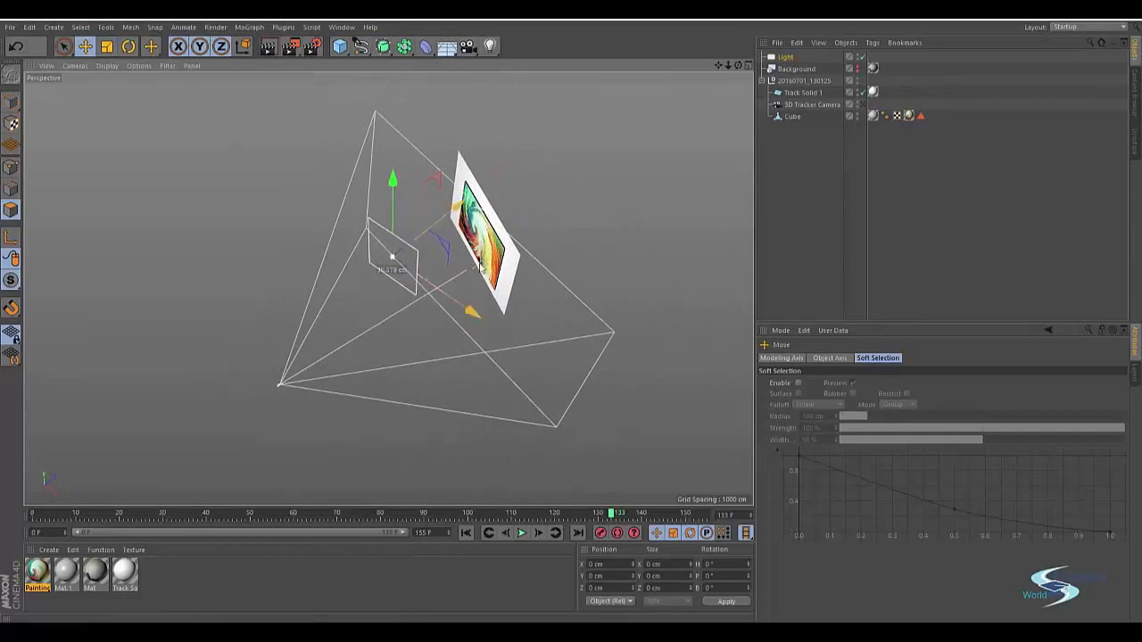
left_click_drag(479, 259, 348, 466)
left_click_drag(422, 392, 451, 269, "alt")
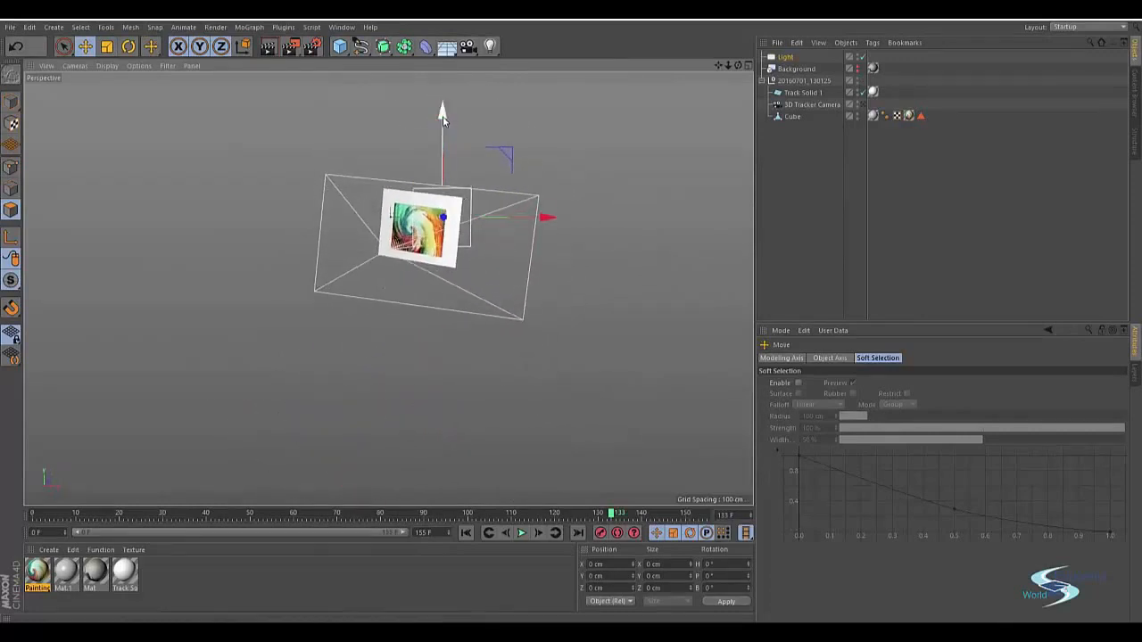
left_click_drag(441, 111, 442, 155)
left_click_drag(450, 233, 348, 322, "alt")
left_click_drag(450, 375, 408, 390)
- Preview the painting through the 3D Tracker Camera over the background footage, and hide the background on returning to the free view
left_click(861, 105)
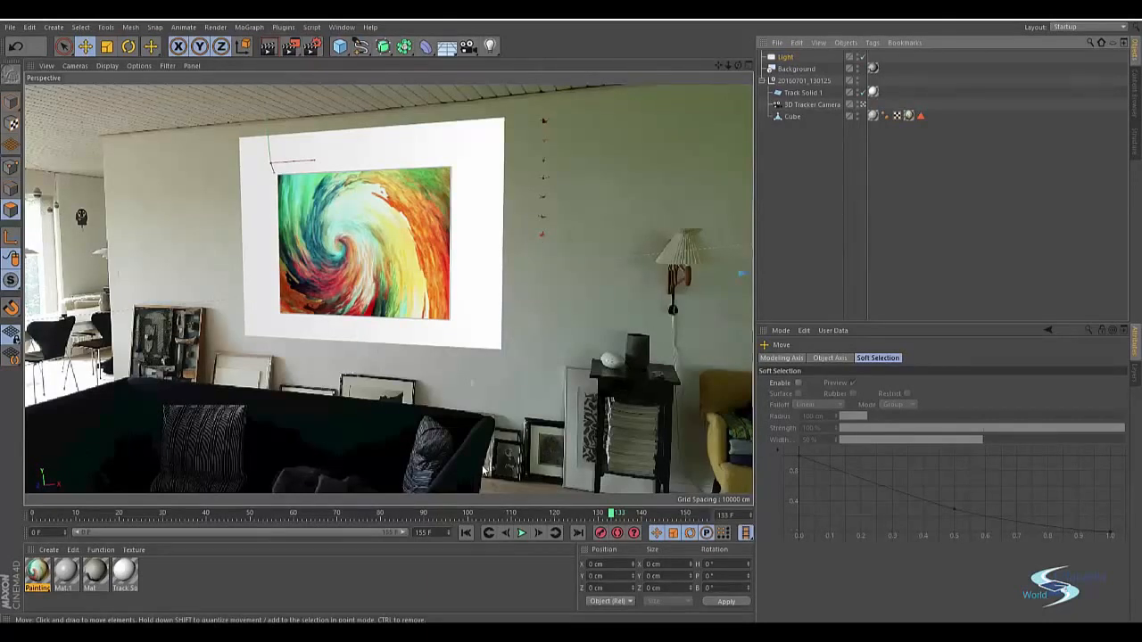
left_click(862, 105)
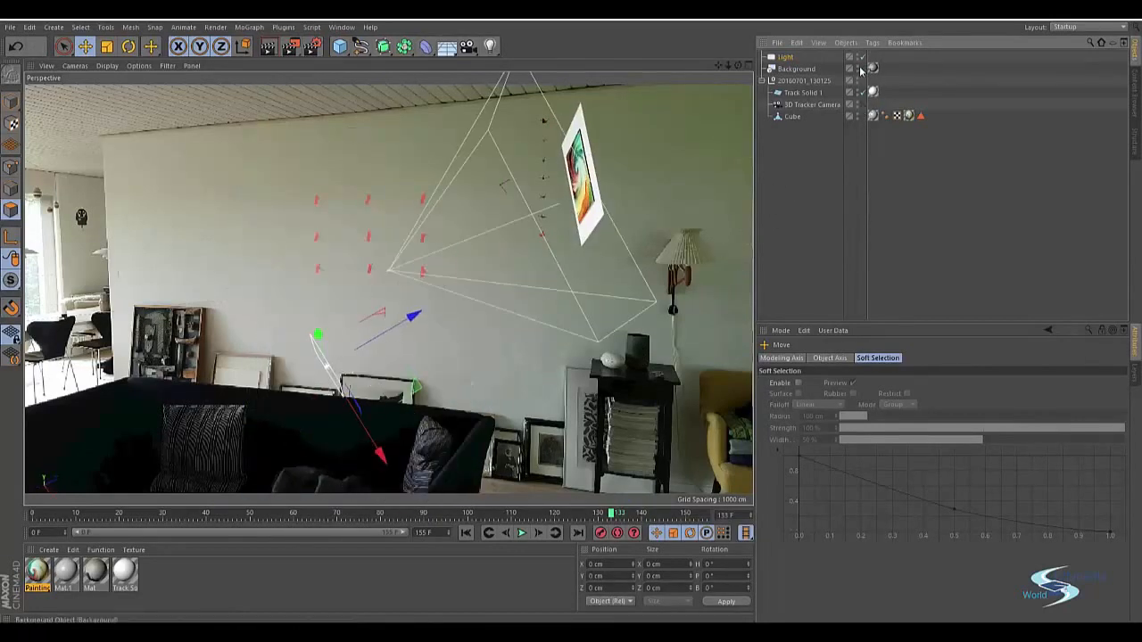
double_click(858, 70, "alt")
- Duplicate the area light and place the copy well off to the side of the painting
left_click_drag(428, 308, 164, 155, "alt")
mouse_move(455, 200)
left_mouse_down("alt")
mouse_move(312, 134)
mouse_move(352, 90)
mouse_move(443, 202)
mouse_move(294, 258)
mouse_move(267, 298)
mouse_move(430, 339)
mouse_move(455, 396)
left_mouse_up("alt")
left_click_drag(206, 187, 207, 234)
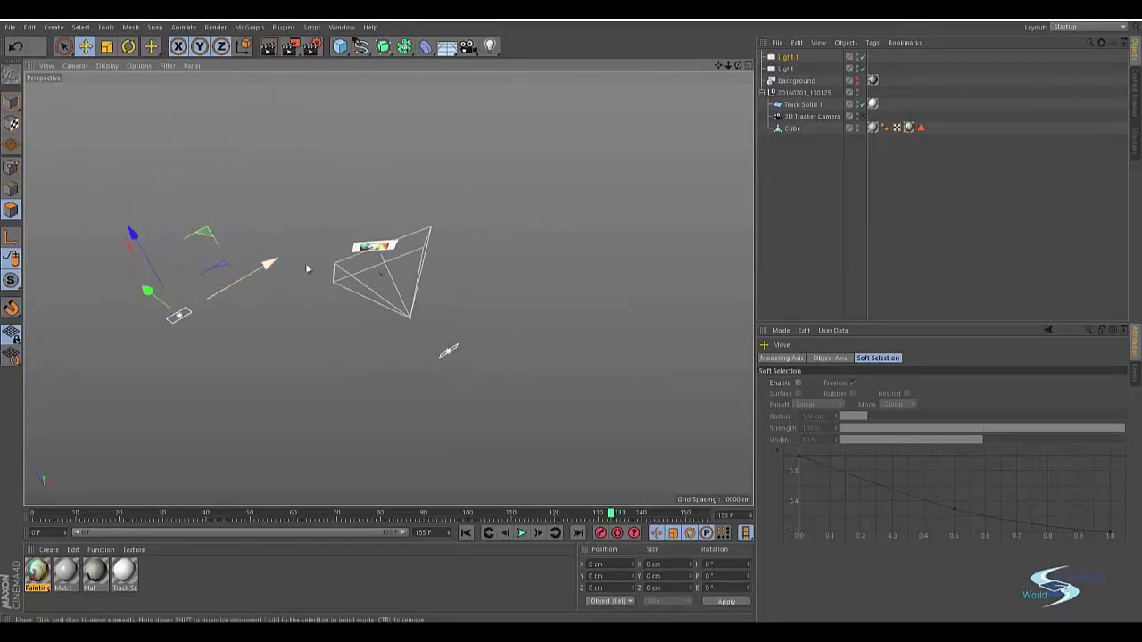
middle_click_drag(377, 267, 416, 242, "alt")
left_click_drag(415, 246, 539, 169, "alt")
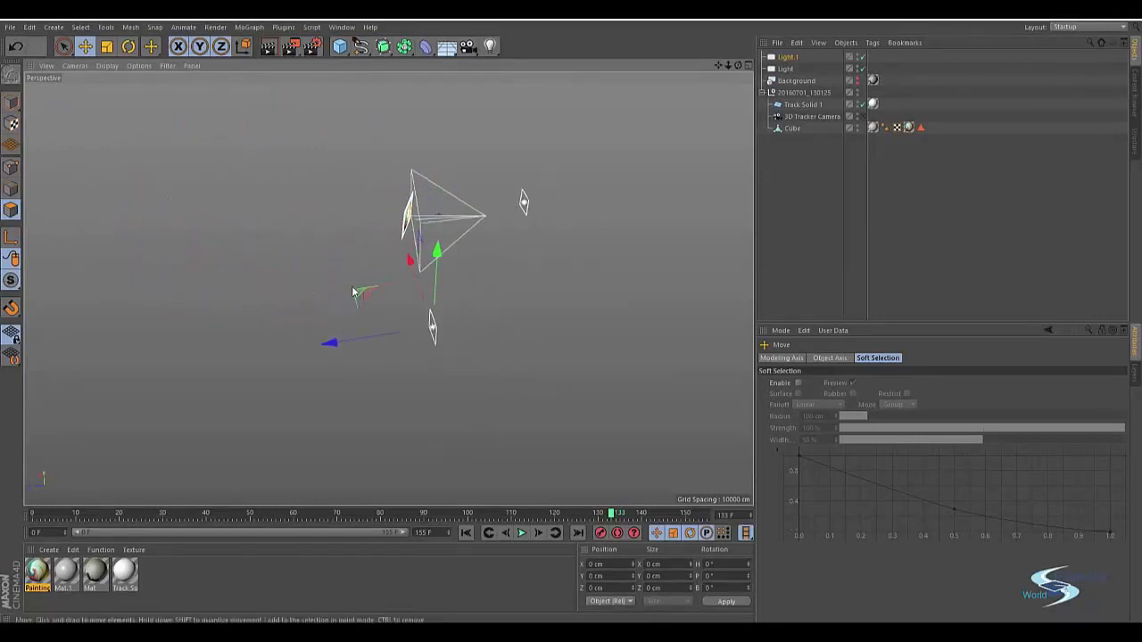
- Rotate the duplicated light to face the painting from the side and move it into line with the painting
key("r")
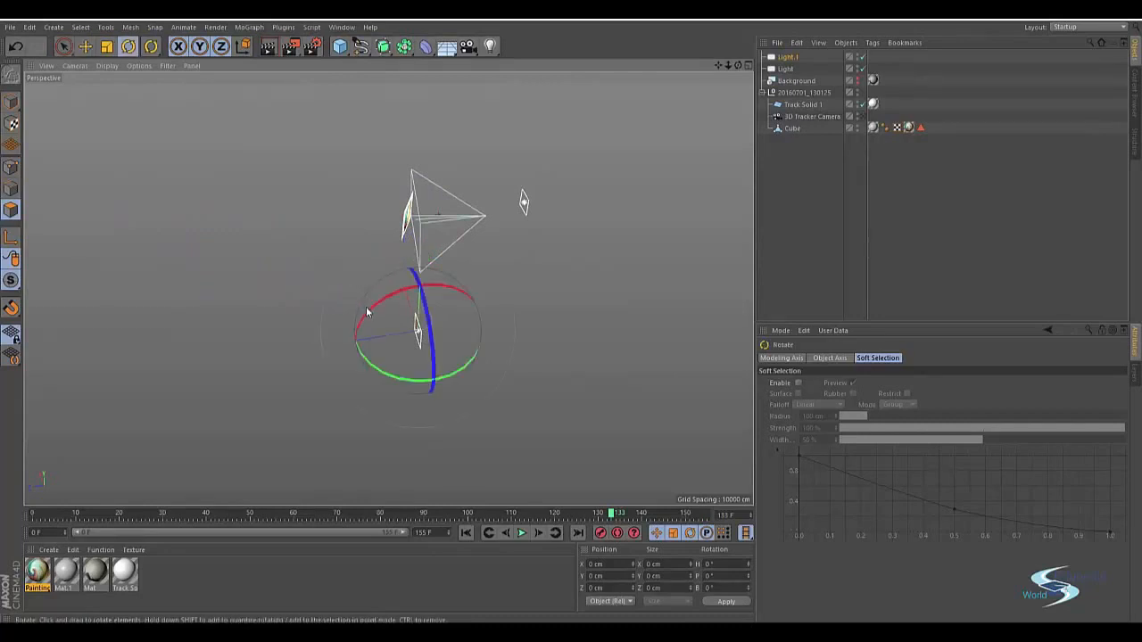
left_click_drag(397, 379, 298, 282)
left_click_drag(411, 216, 265, 155, "alt")
key("ctrl+z")
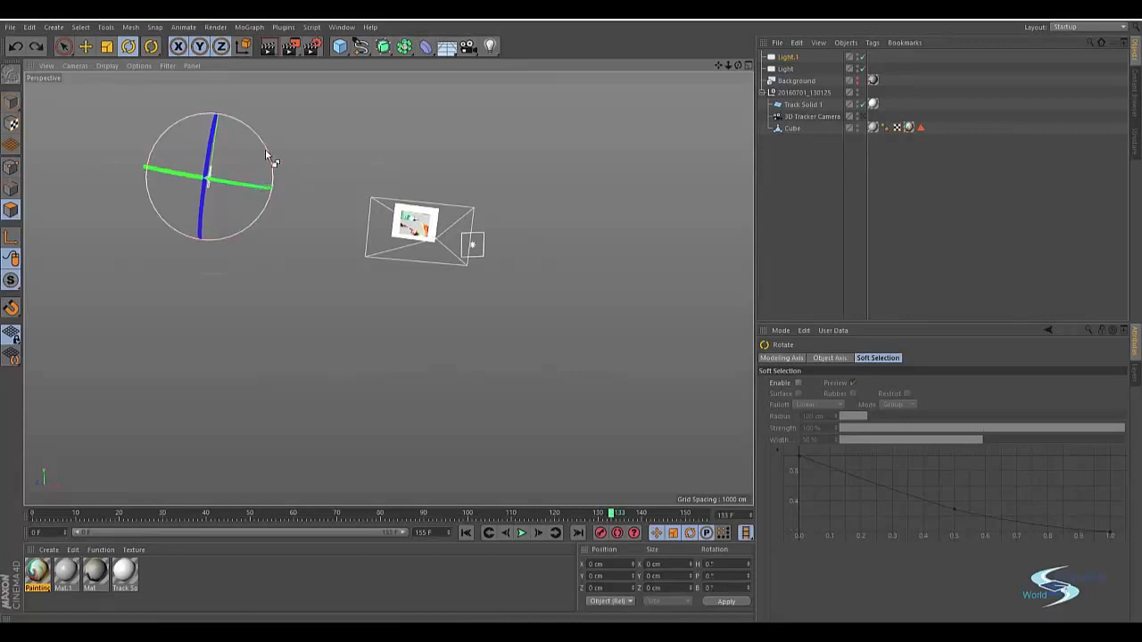
key("e")
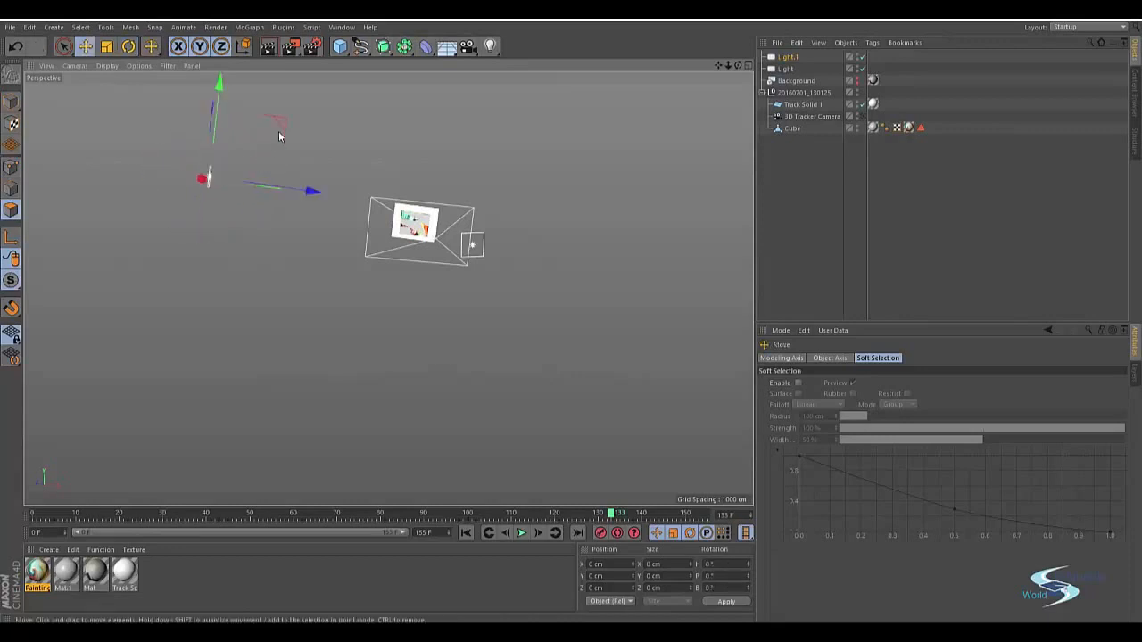
mouse_move(278, 130)
left_mouse_down()
mouse_move(269, 162)
mouse_move(347, 189)
mouse_move(435, 195)
mouse_move(425, 188)
left_mouse_up()
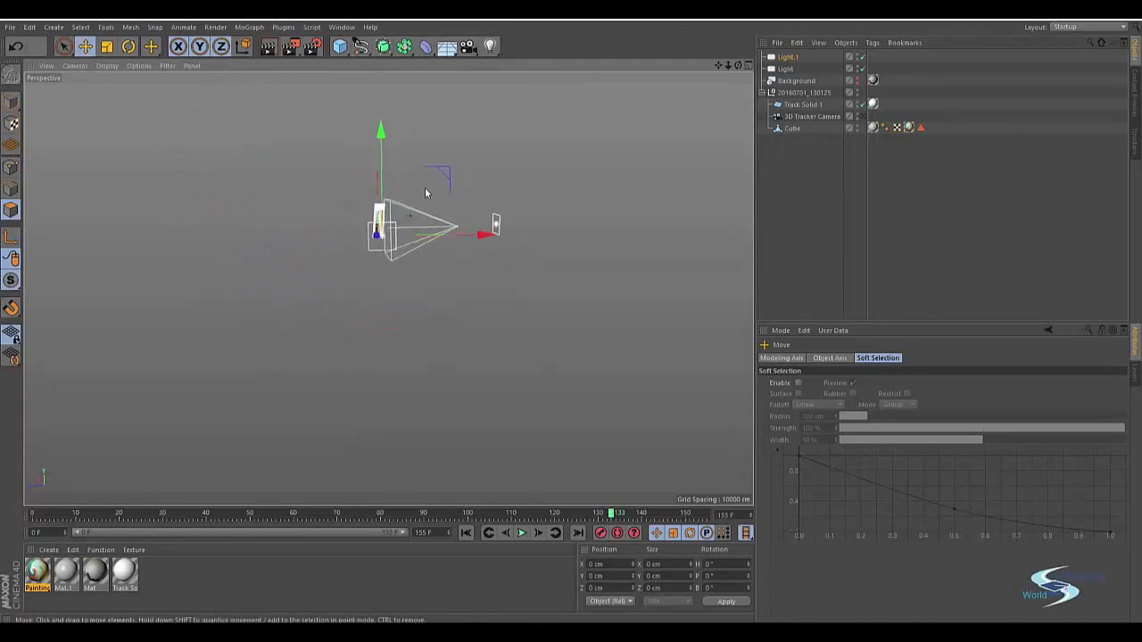
- Fine-tune the duplicated area light's position off to the painting's side and render a preview through the 3D Tracker Camera
mouse_move(380, 215)
left_mouse_down("alt")
mouse_move(389, 240)
mouse_move(378, 214)
left_mouse_up("alt")
left_click_drag(450, 163, 460, 164)
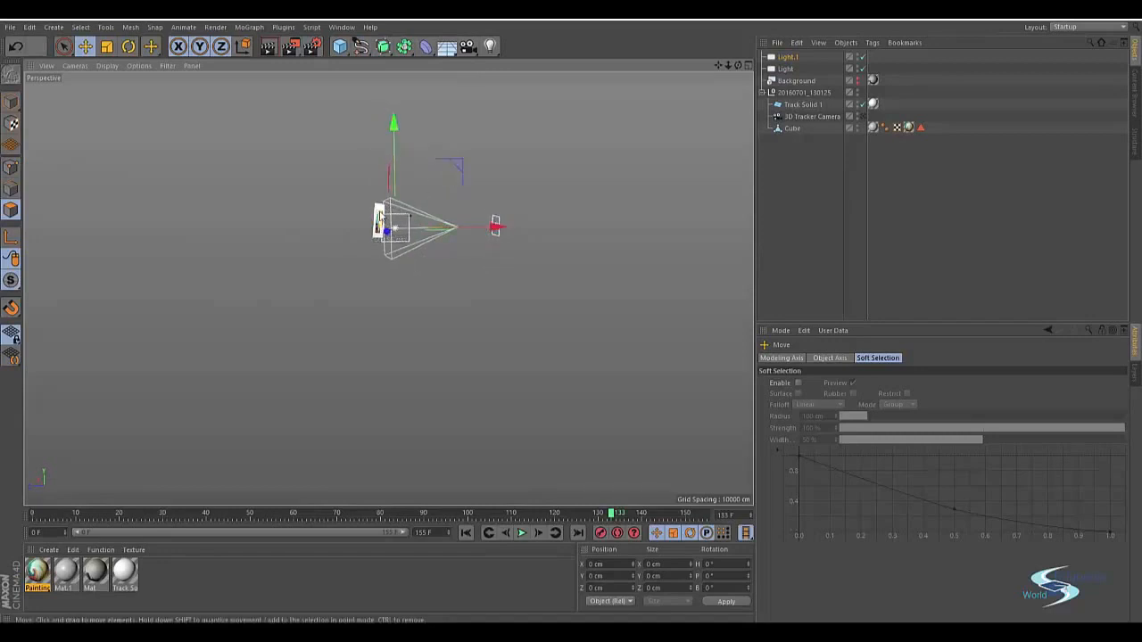
left_click_drag(379, 215, 163, 229, "alt")
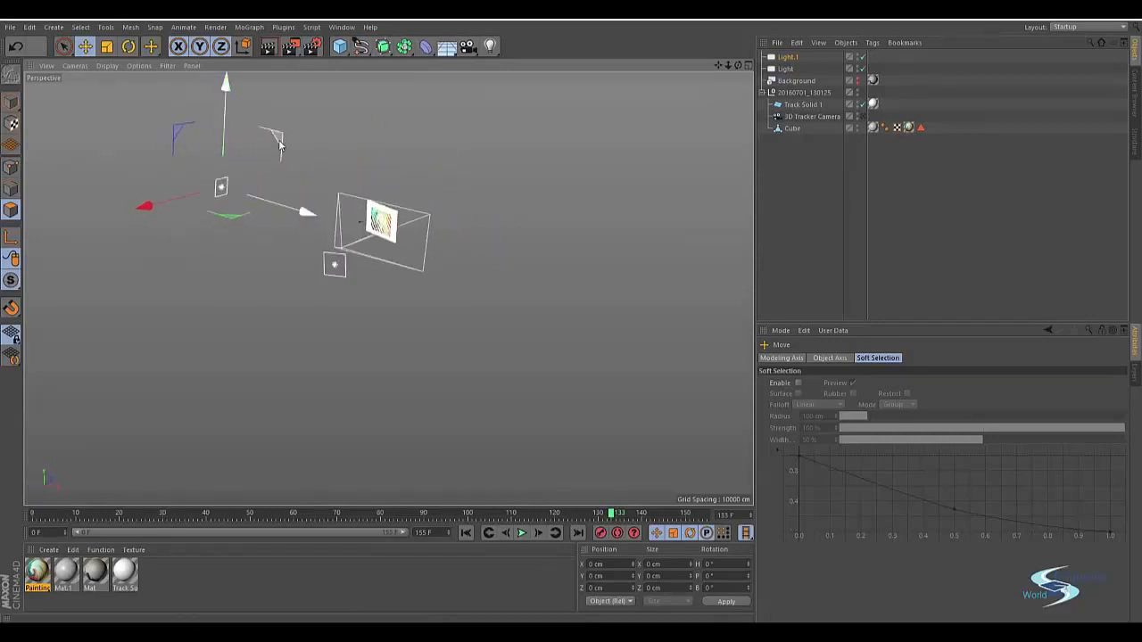
left_click_drag(183, 131, 171, 122)
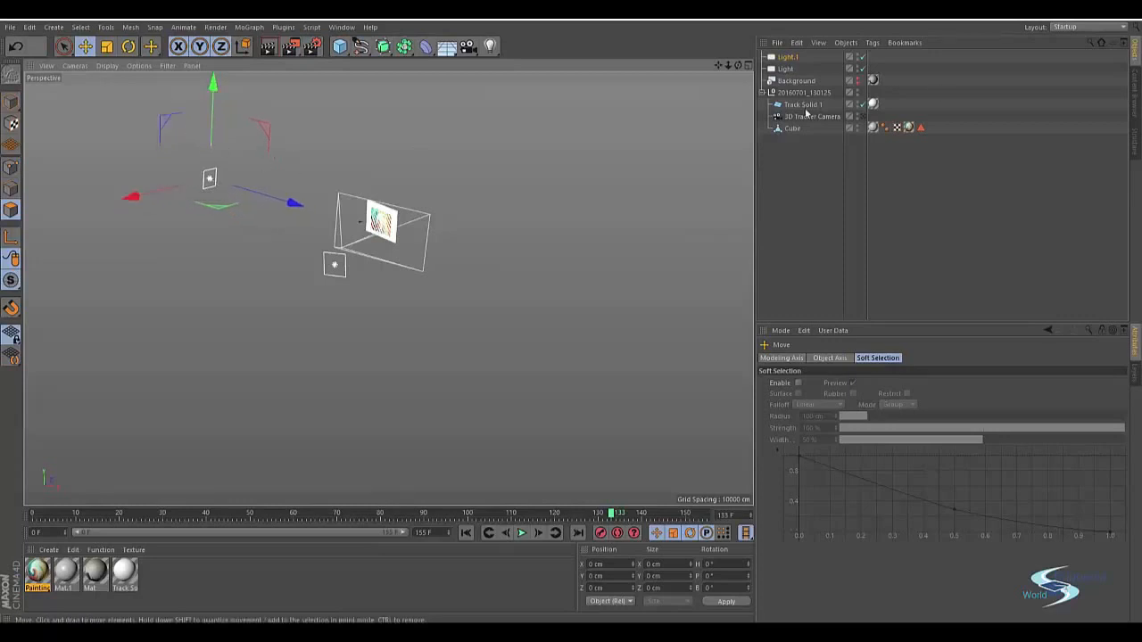
left_click(862, 117)
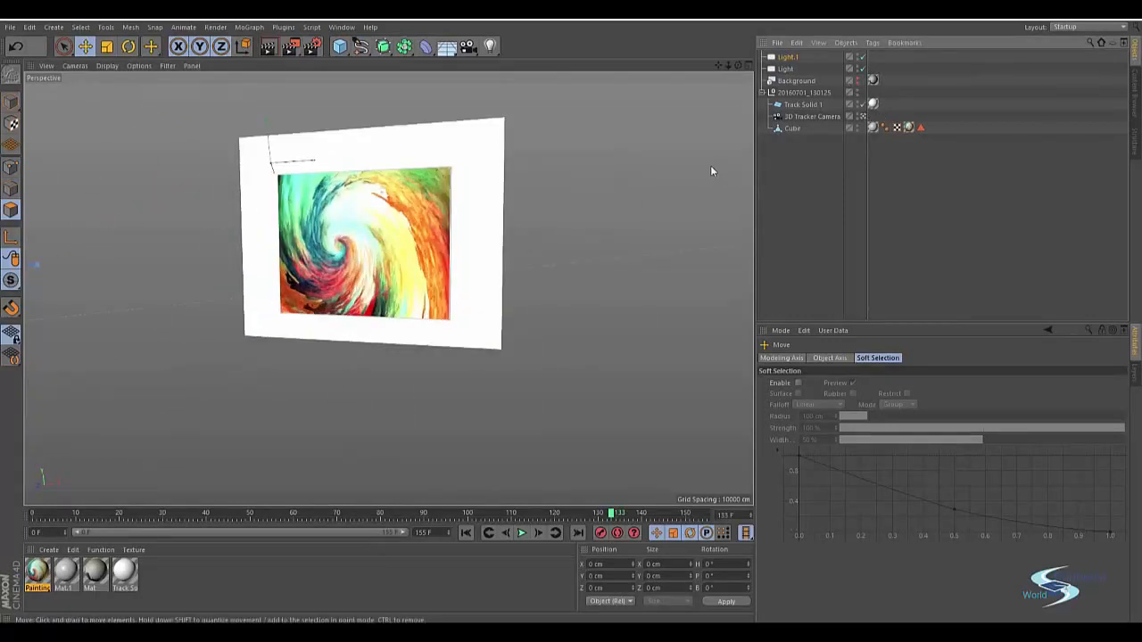
key("ctrl+r")
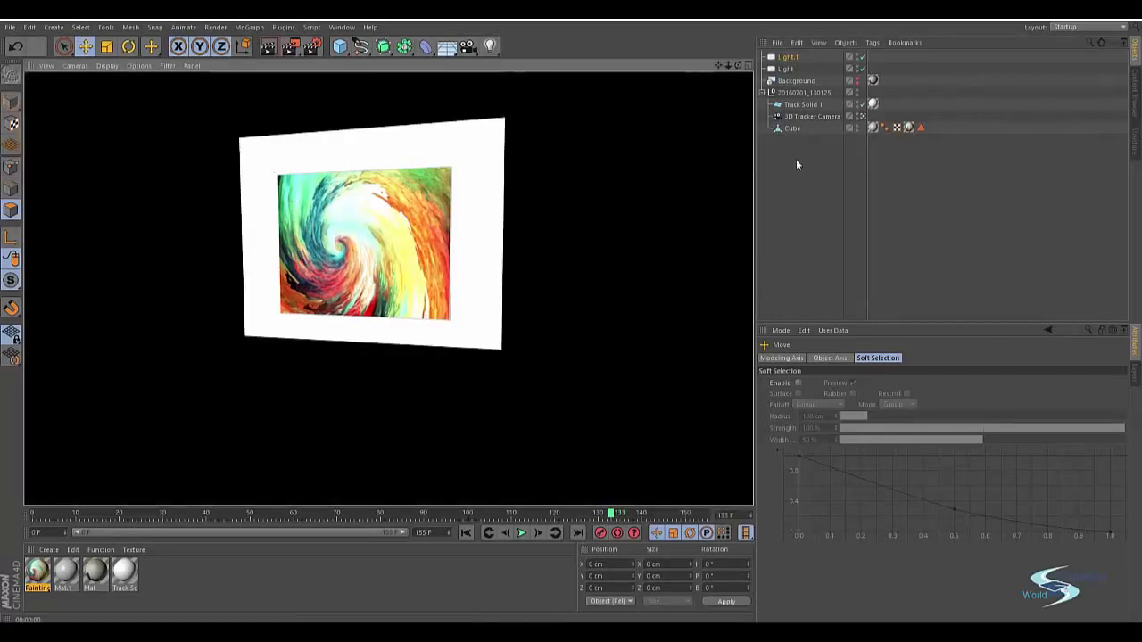
- Lower the original front light's intensity to 51% and the duplicated side light's intensity to 67%
left_click(787, 69)
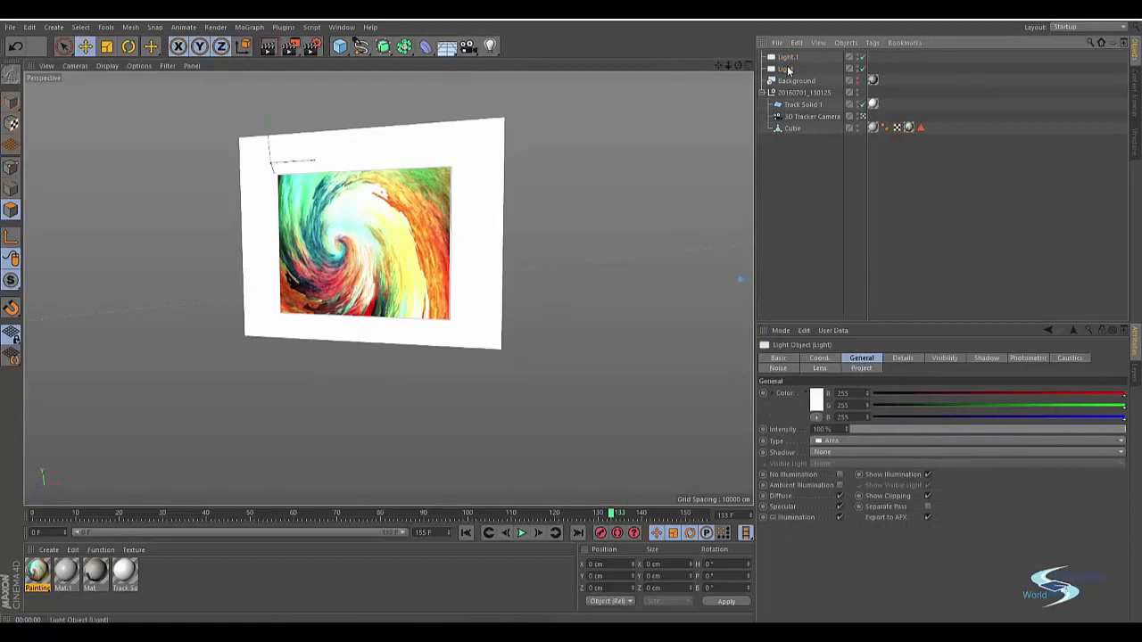
mouse_move(1041, 434)
left_mouse_down()
mouse_move(966, 425)
mouse_move(1032, 428)
left_mouse_up()
left_click(793, 60)
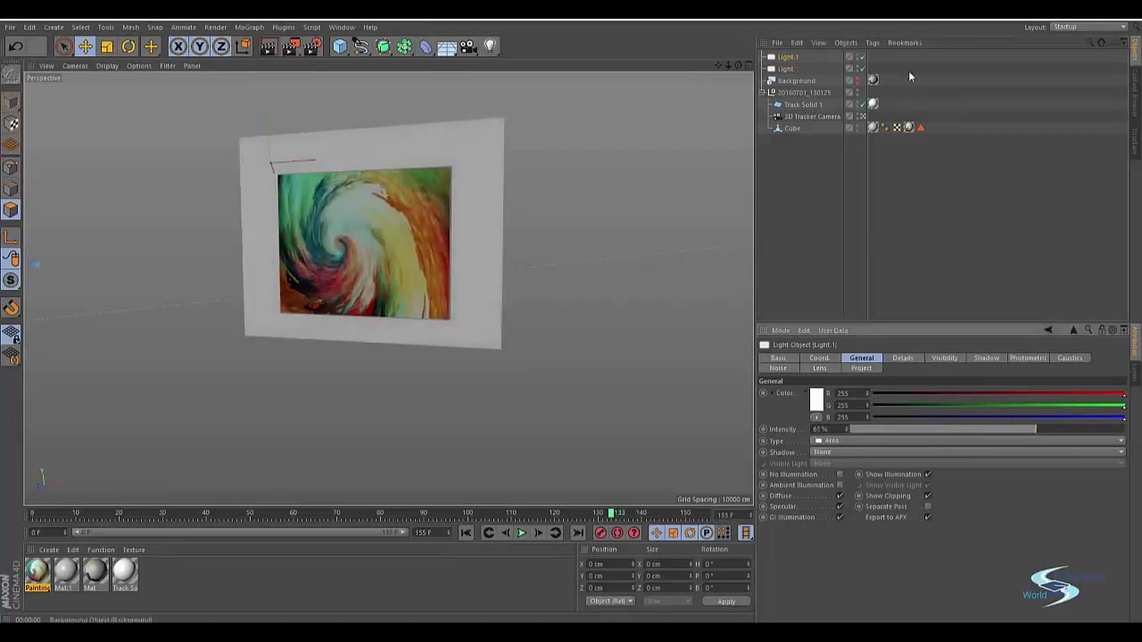
- Show the background footage again and set the side light's intensity to 96%, judging it with preview renders
left_click(858, 82)
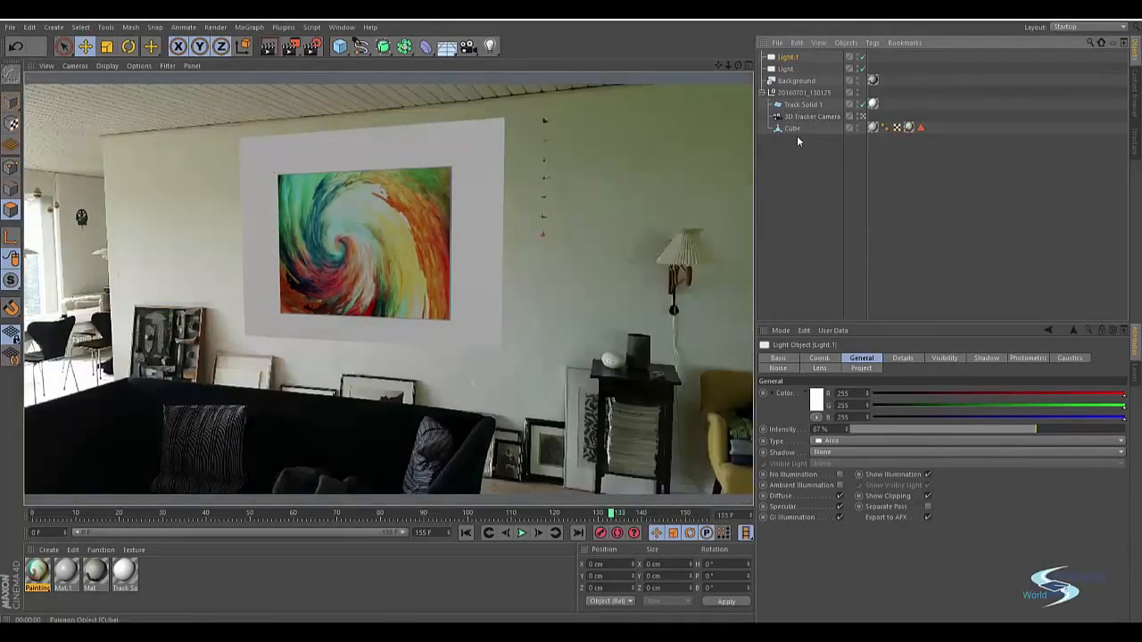
left_click(796, 58)
mouse_move(846, 429)
left_mouse_down()
mouse_move(901, 426)
mouse_move(883, 427)
left_mouse_up()
key("ctrl+r")
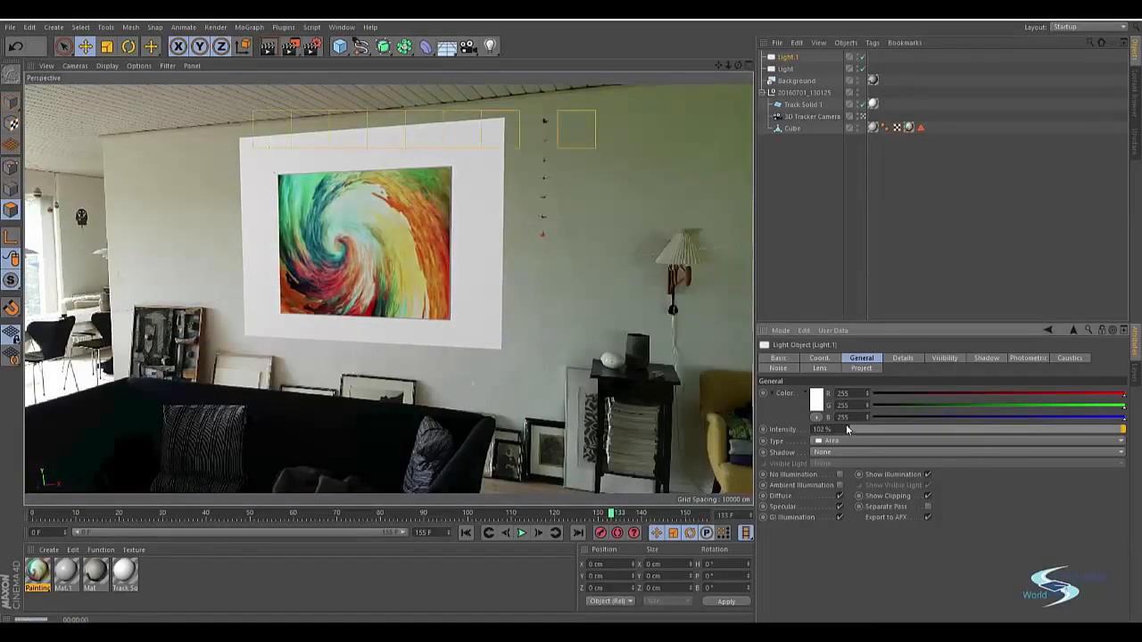
left_click_drag(847, 429, 828, 429)
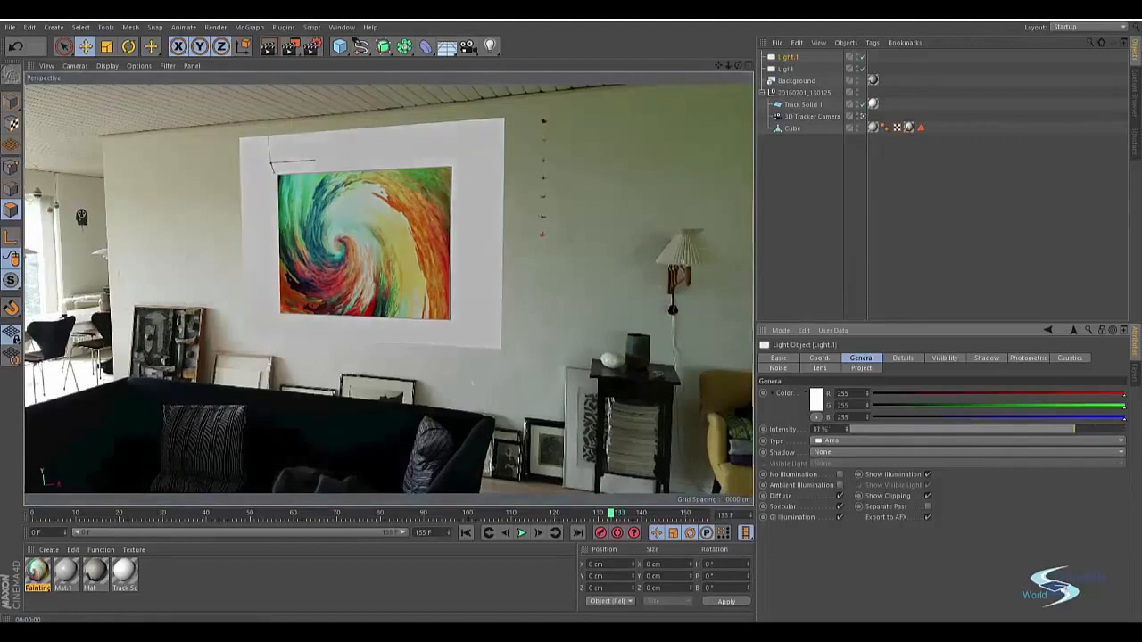
key("ctrl+r")
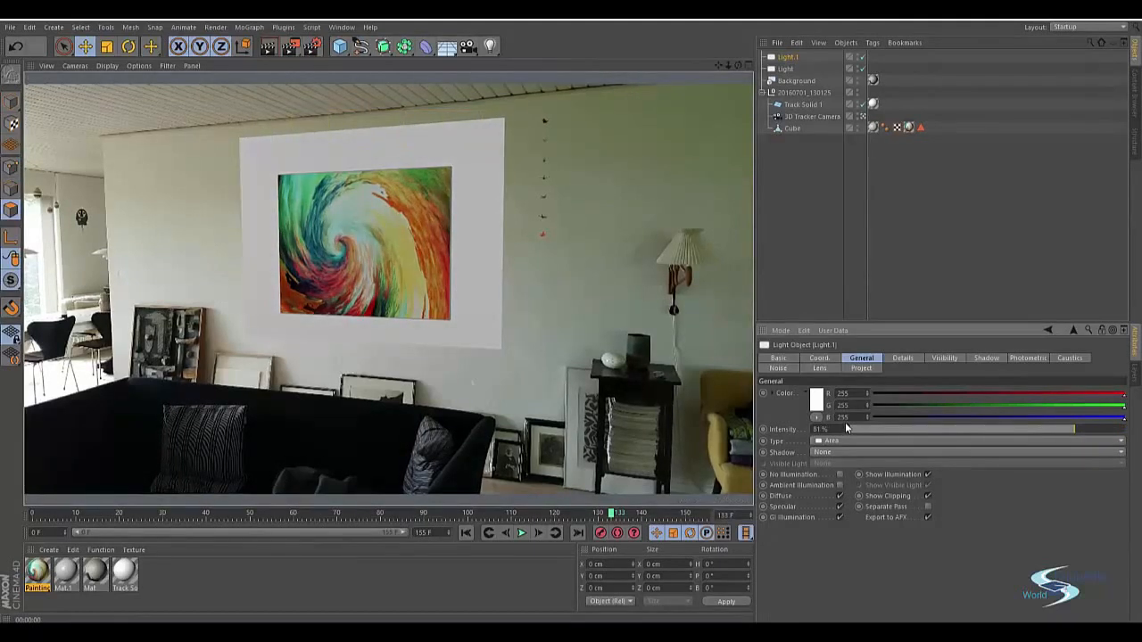
left_click_drag(847, 429, 844, 427)
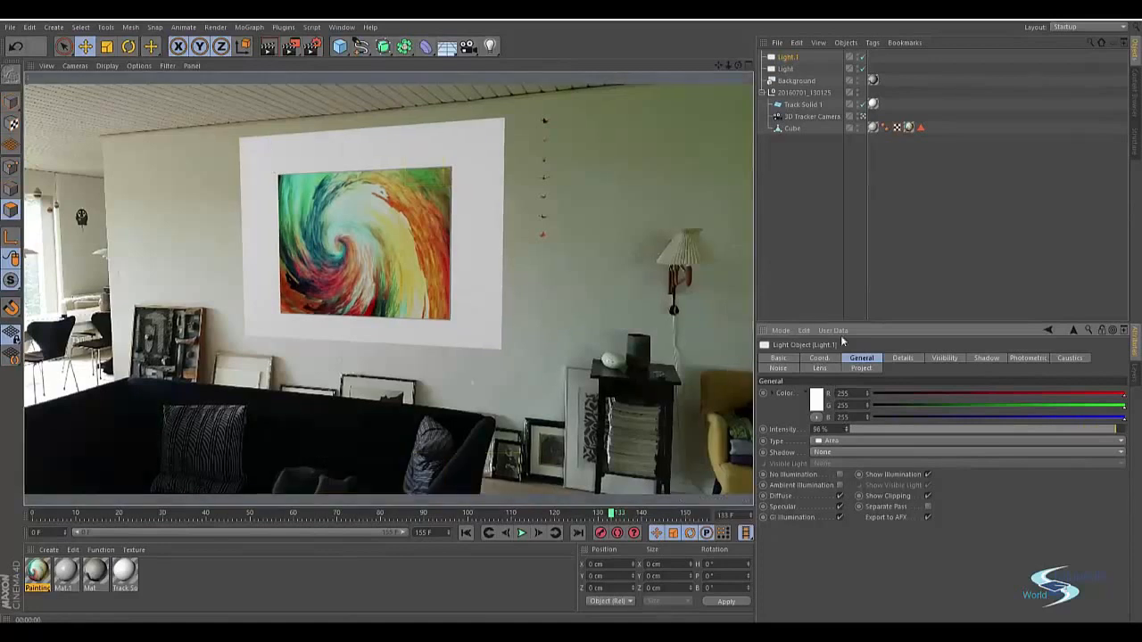
- Give the side light a warm off-white color of RGB 255, 241, 223
left_click(793, 57)
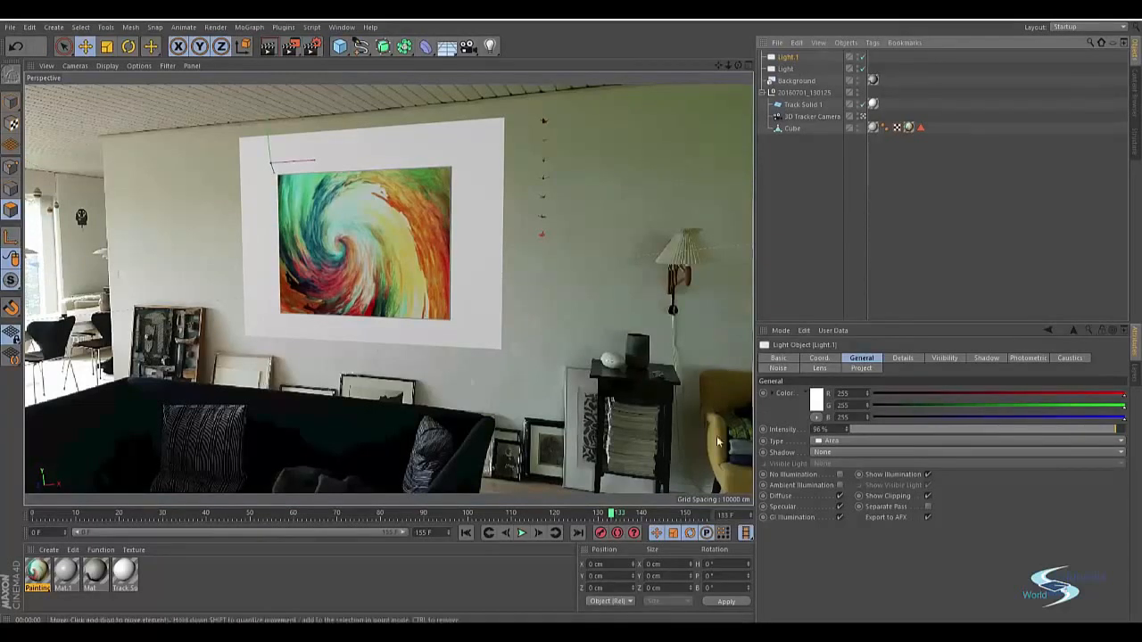
left_click(817, 399)
left_click(798, 352)
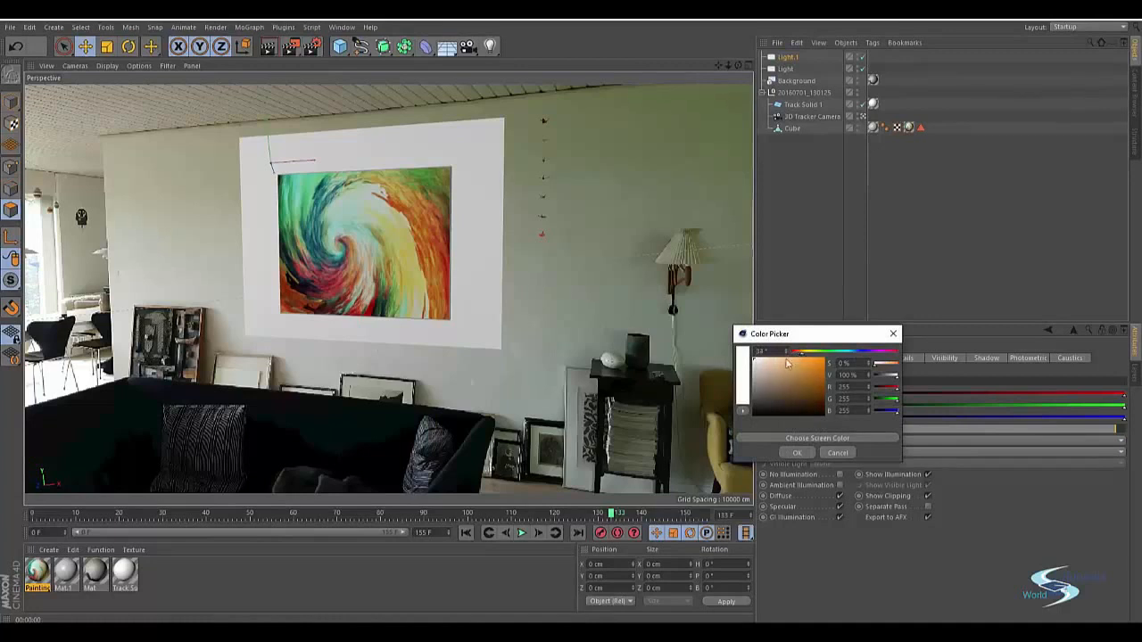
left_click(760, 360)
left_click(795, 453)
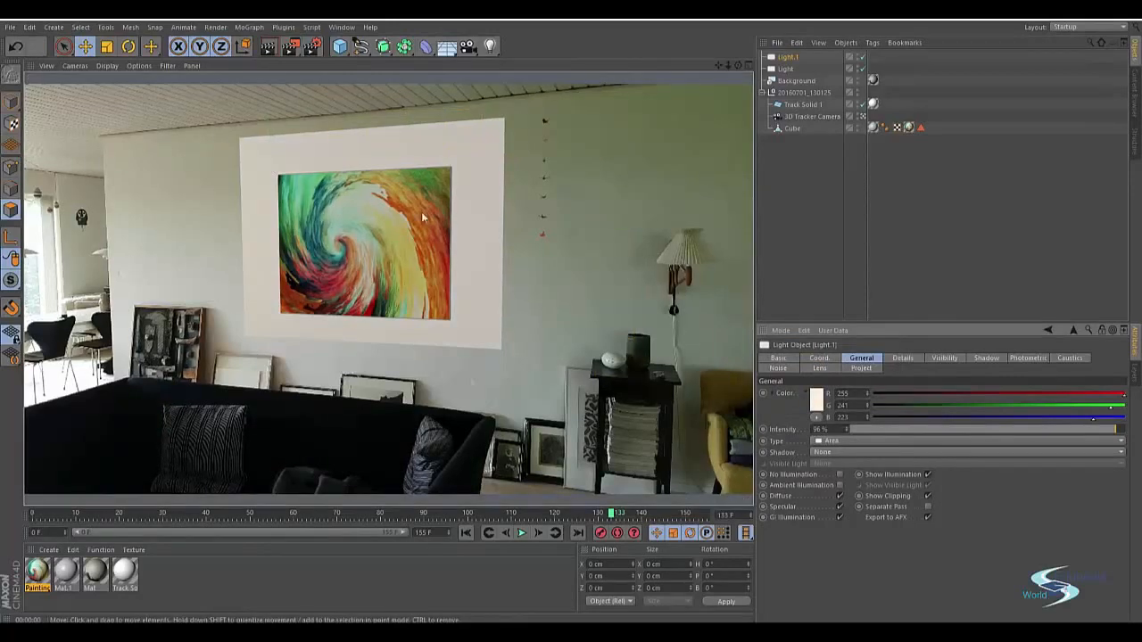
- Add the Ambient Occlusion effect to the render settings
left_click(314, 48)
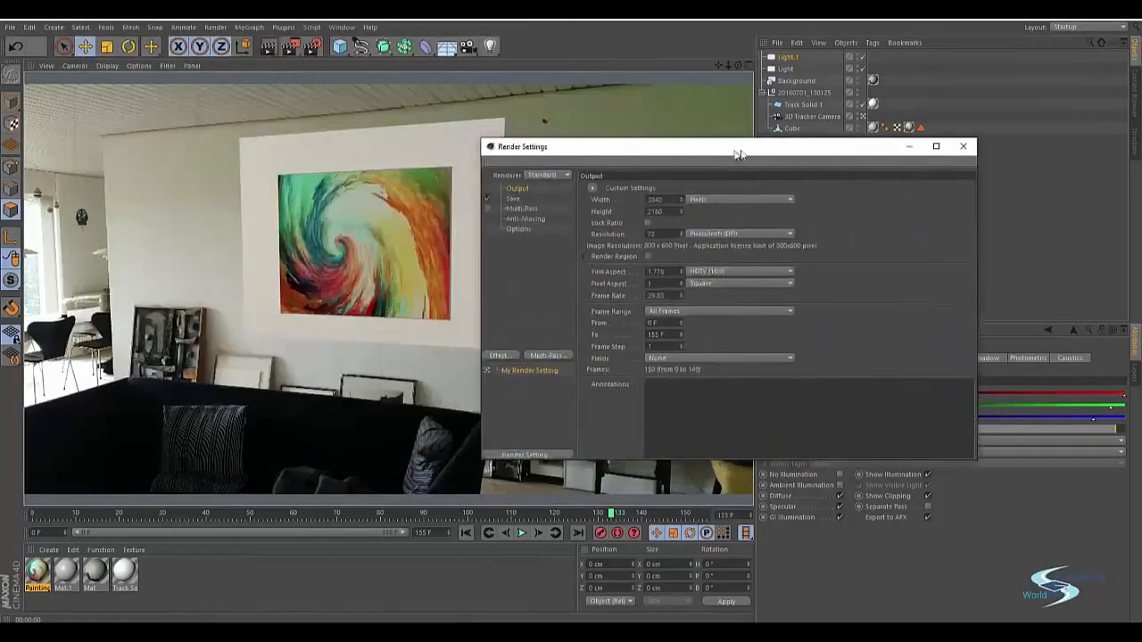
left_click(574, 338)
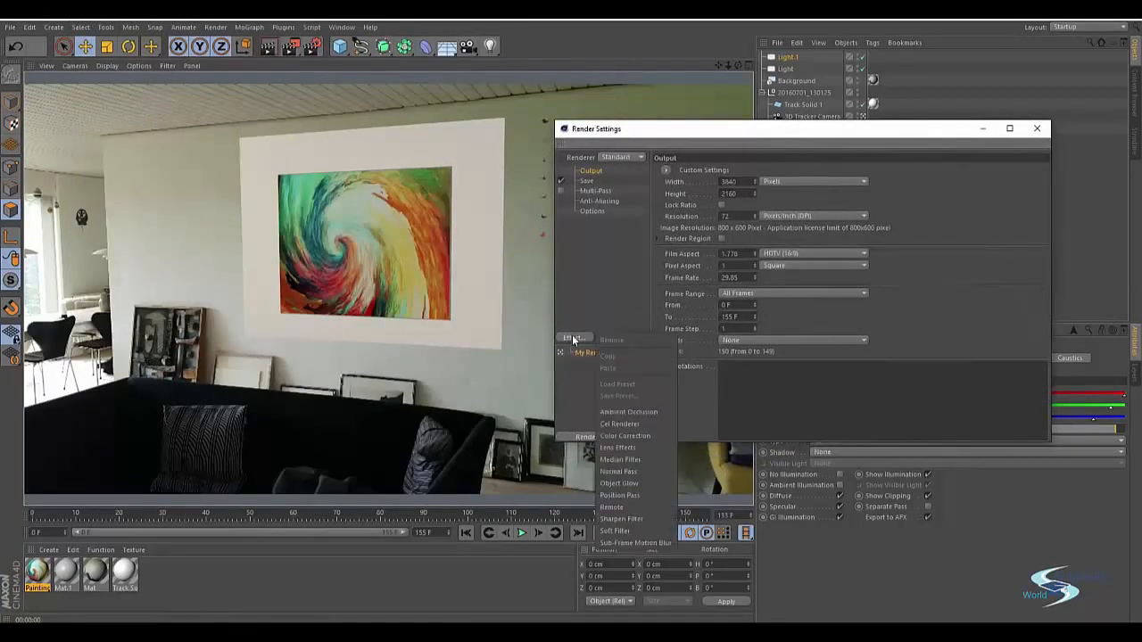
left_click(612, 412)
left_click(1036, 129)
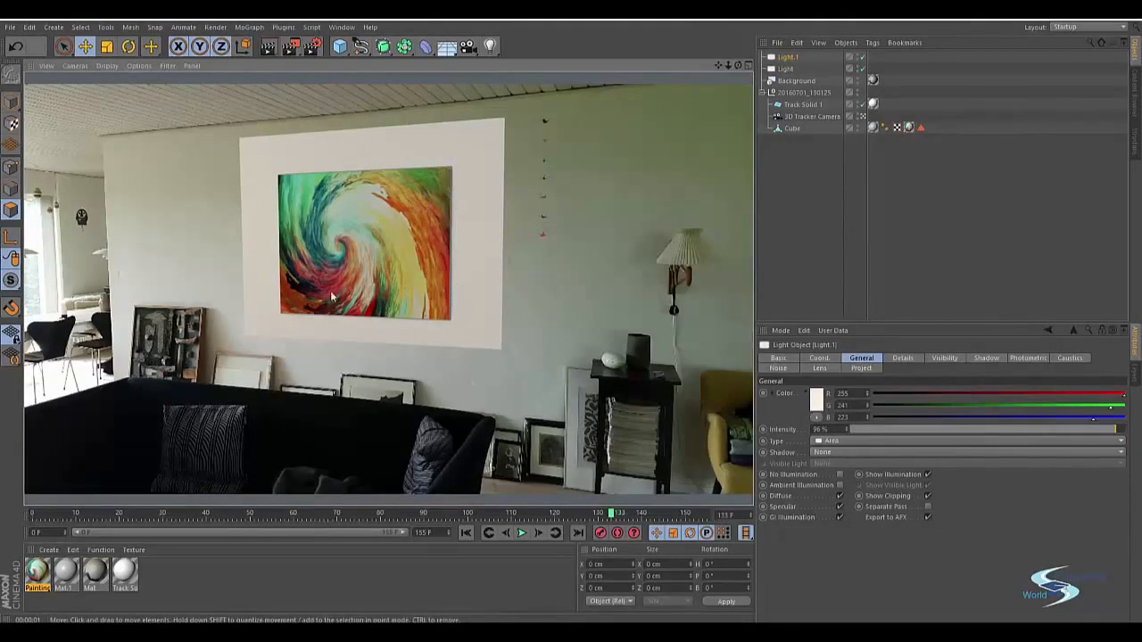
- Increase the Maximum Ray Length of the Ambient Occlusion effect in the render settings
left_click(309, 49)
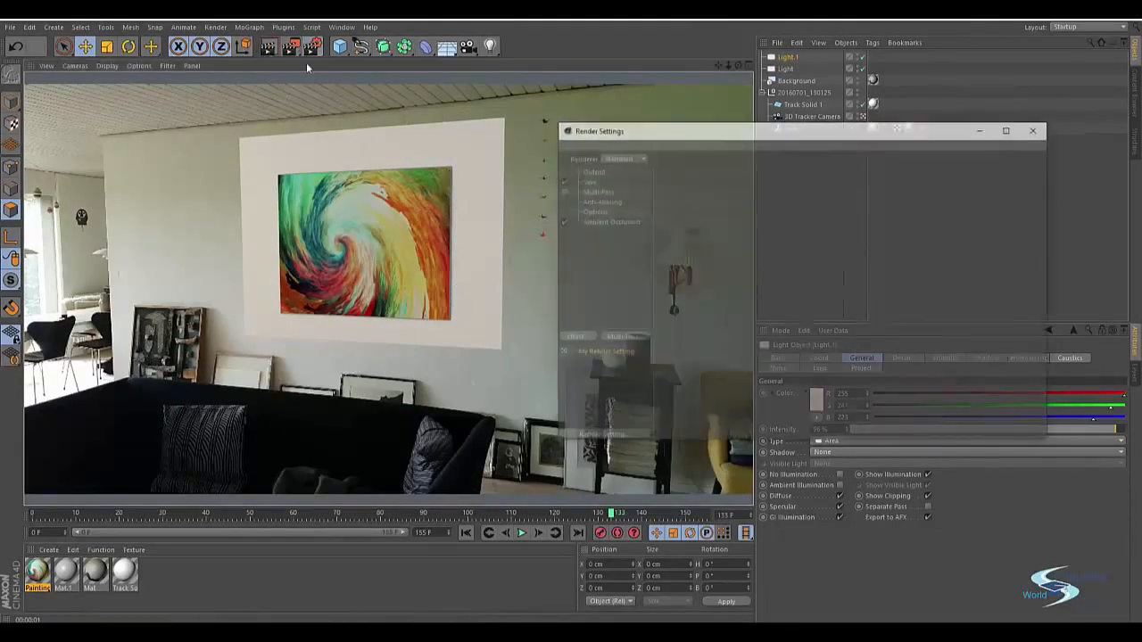
left_click(606, 222)
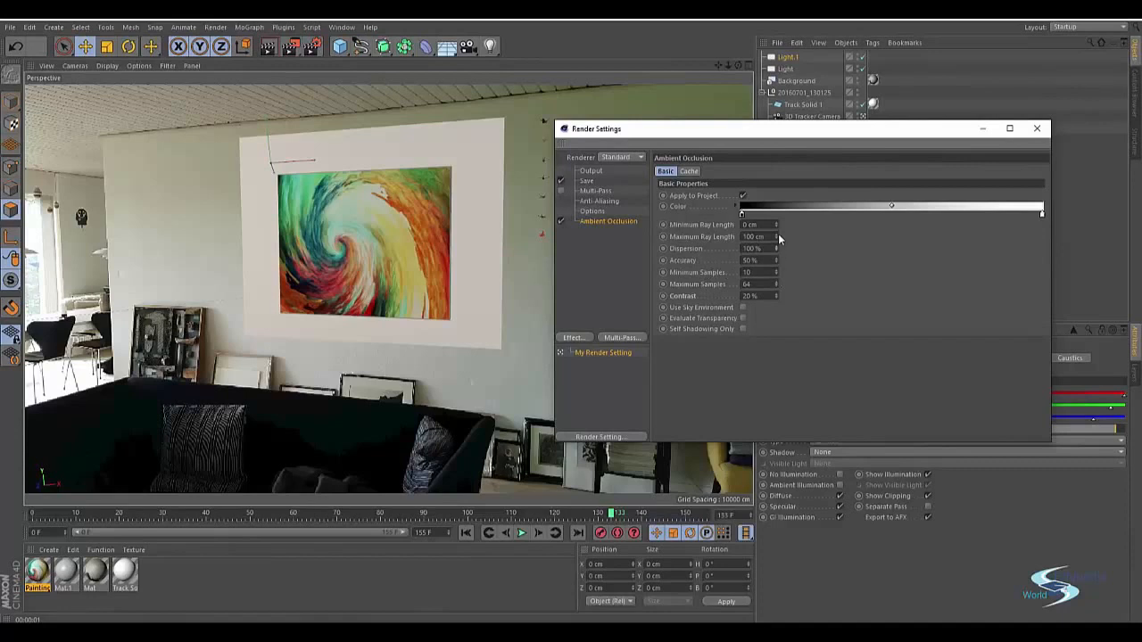
left_click_drag(778, 235, 778, 232)
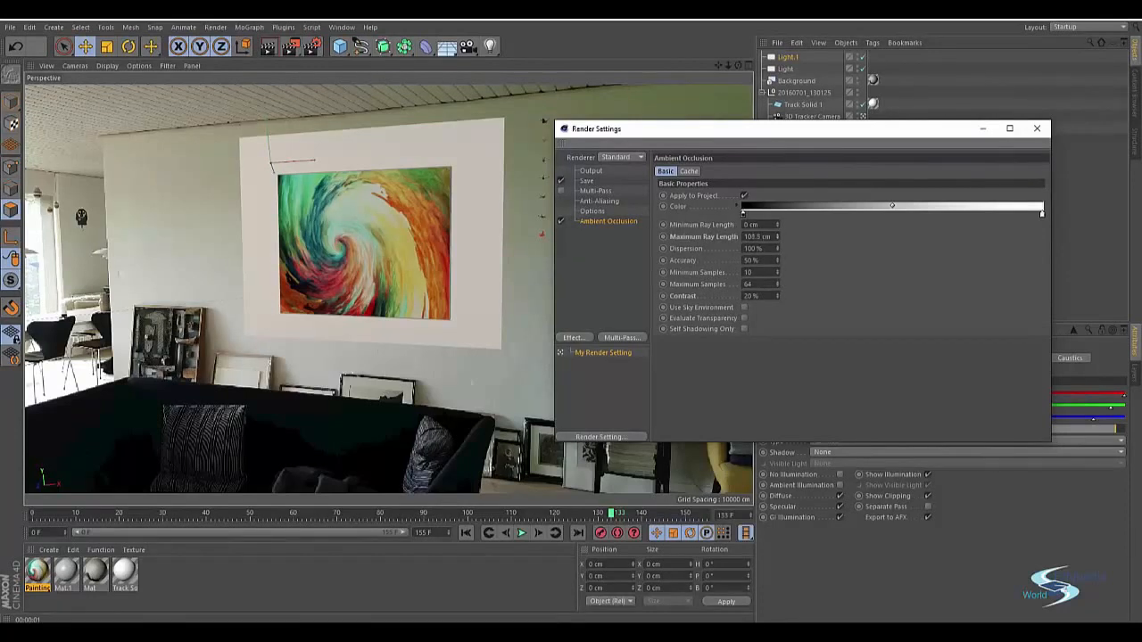
left_click(1034, 127)
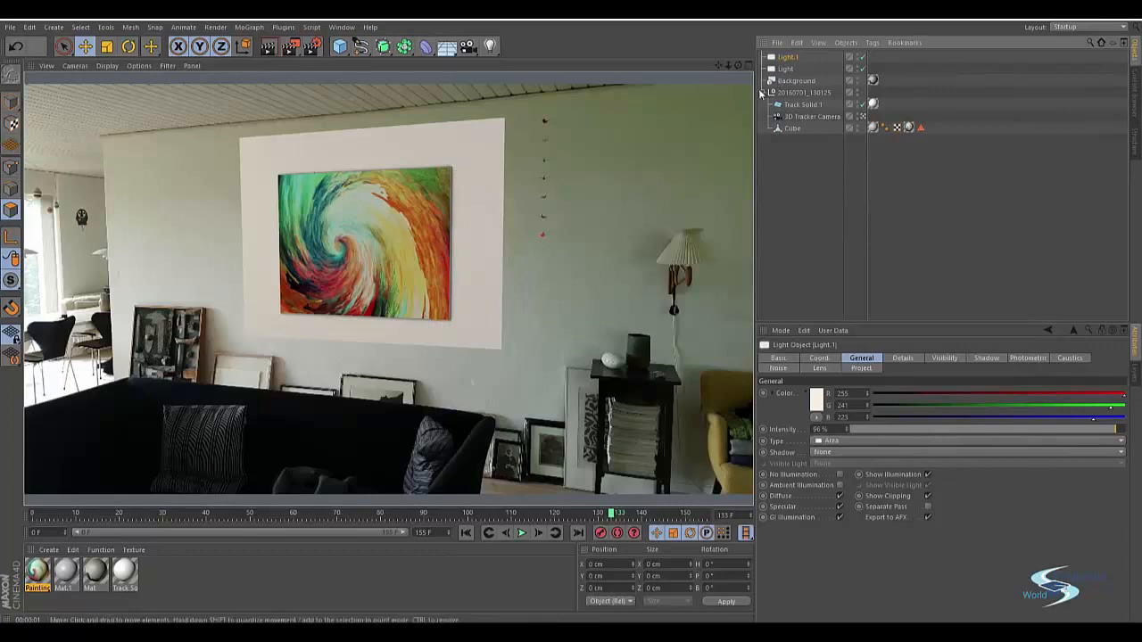
- Rename the side light as Large window and the front light as Rear window
left_click(787, 58)
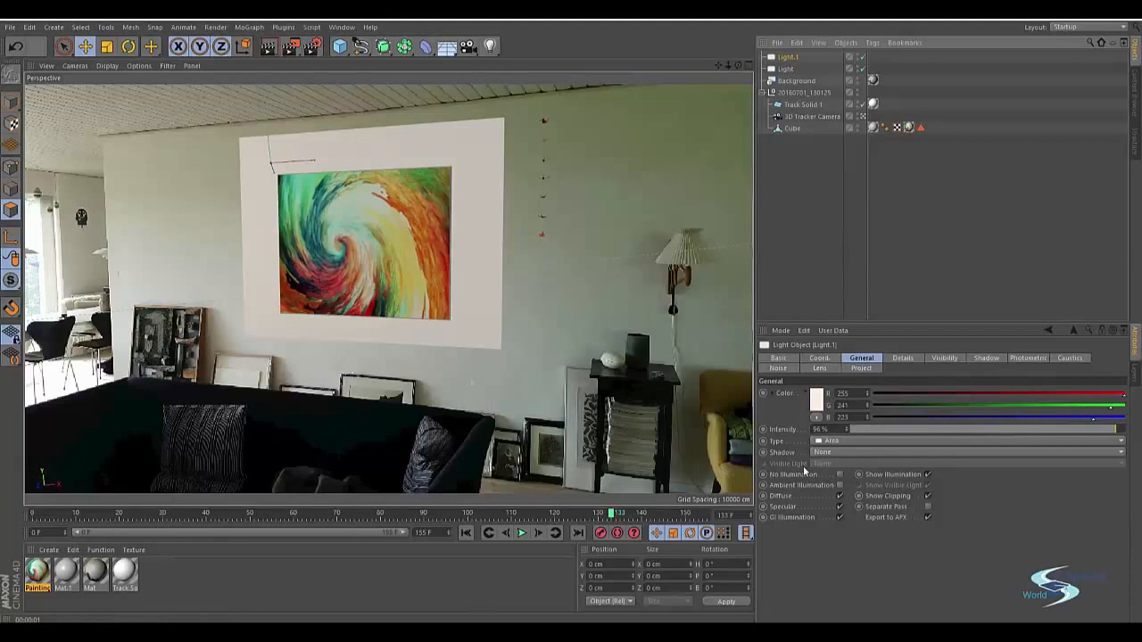
double_click(790, 57)
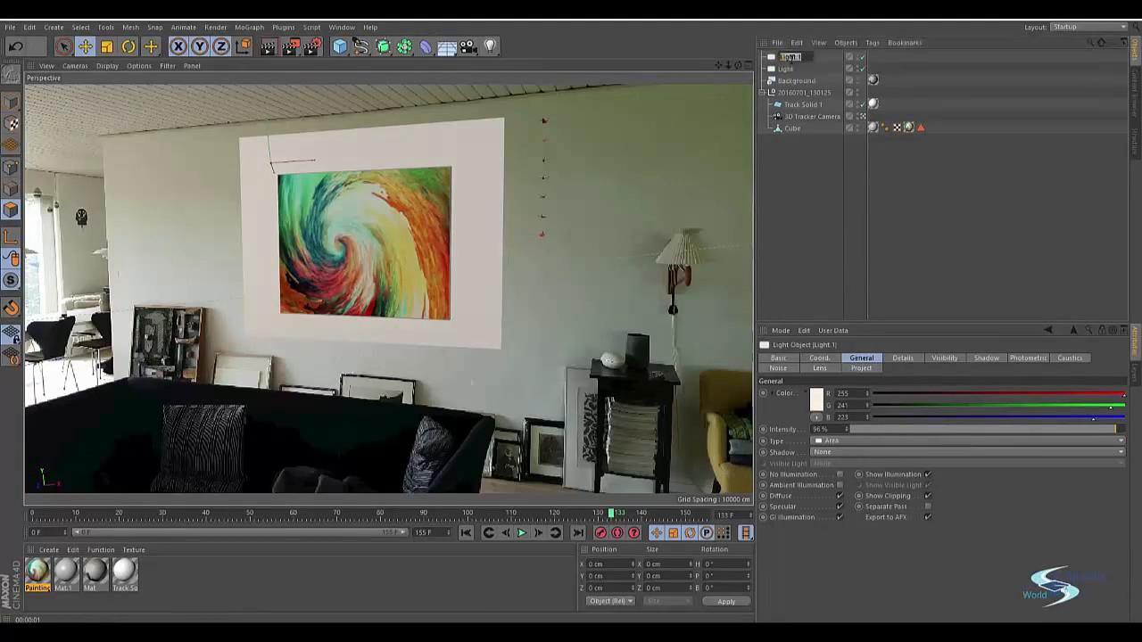
type("Large")
type(" window")
key("Return")
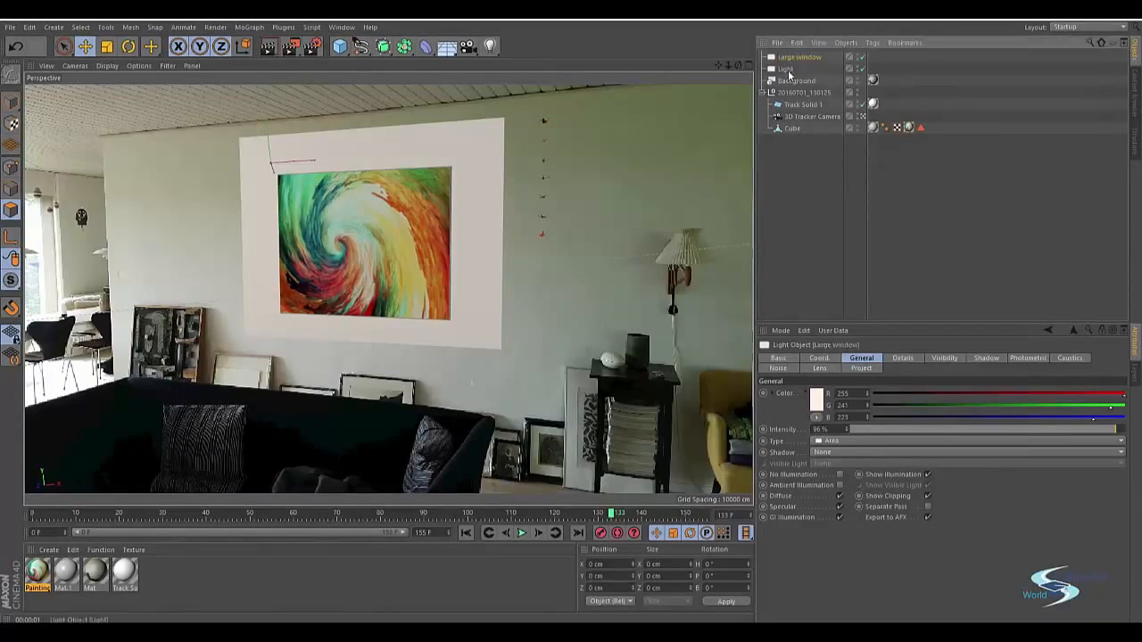
double_click(786, 68)
type("Fron")
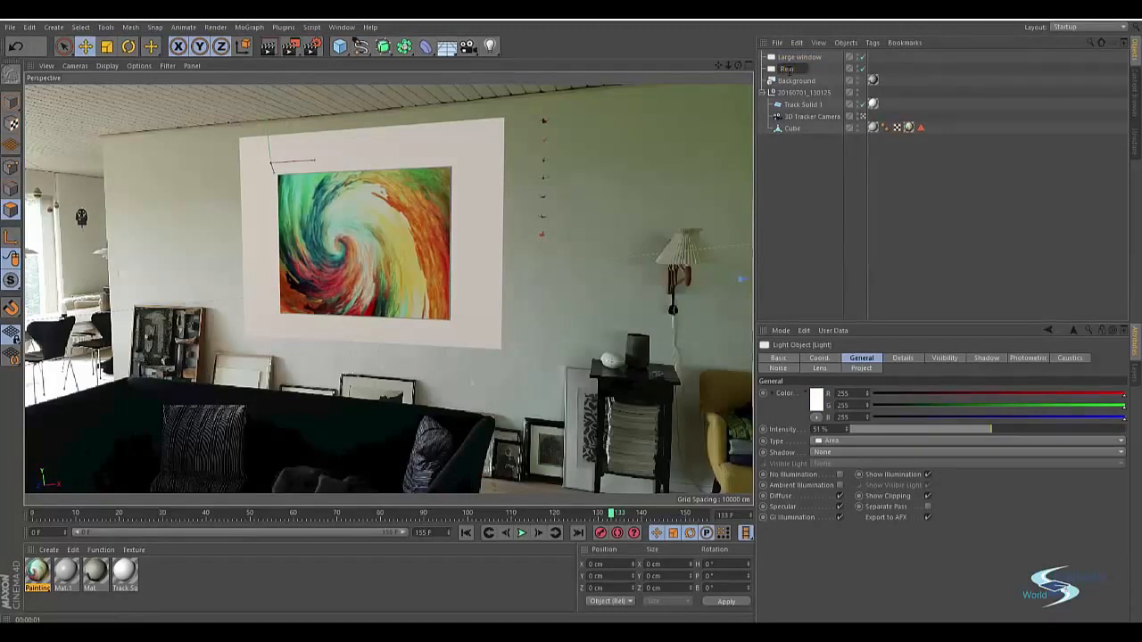
type("ear window")
key("Return")
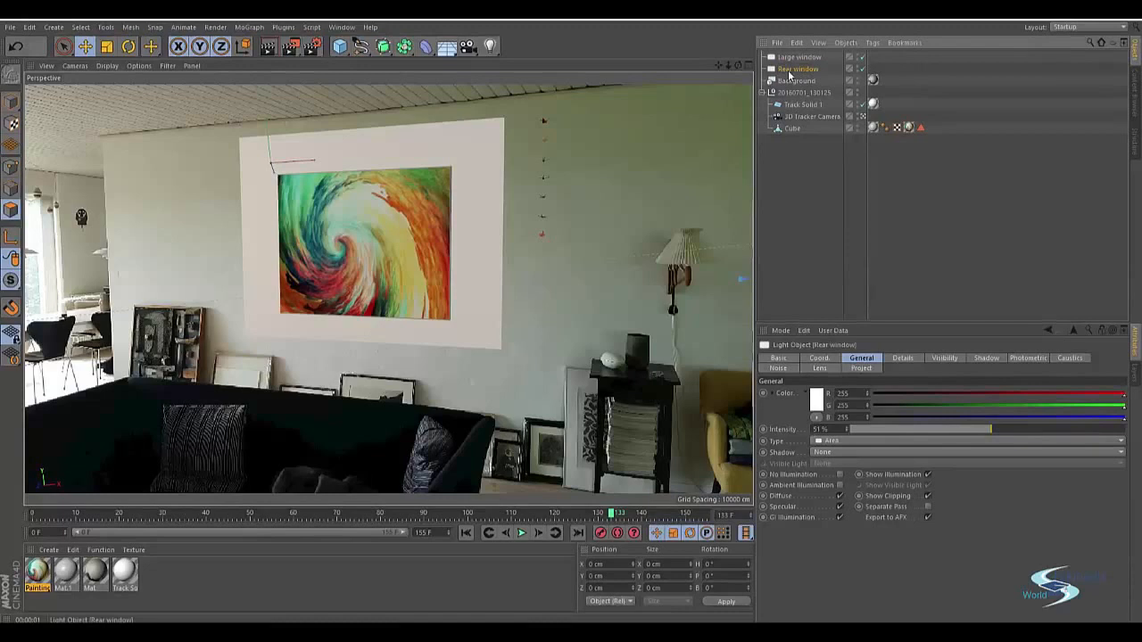
- Set the Large window light to cast Area shadows
left_click(798, 57)
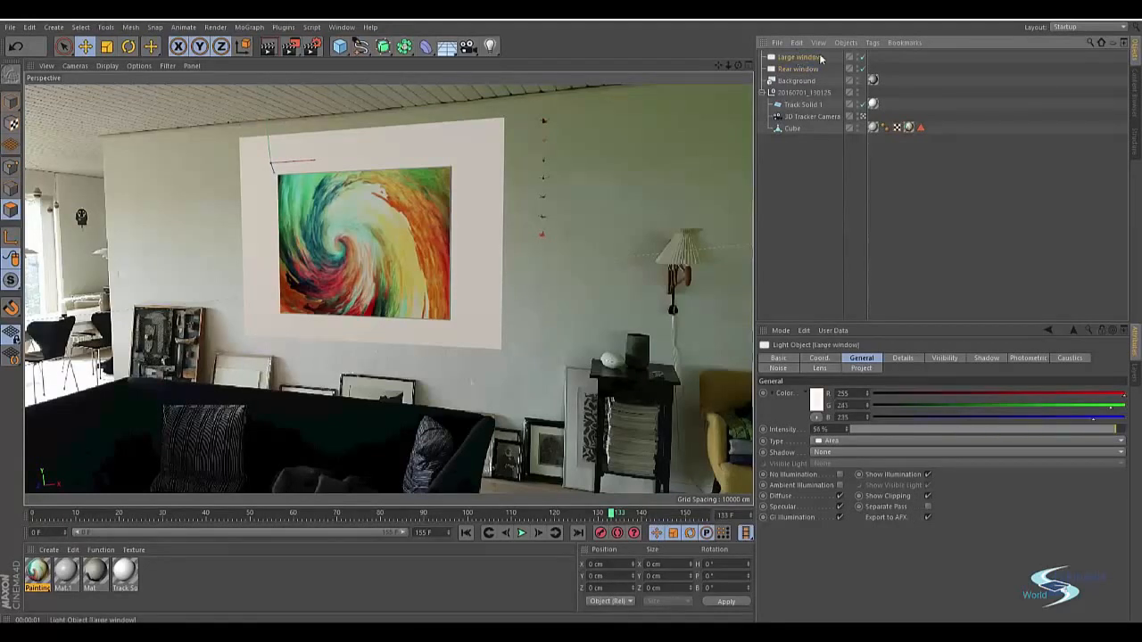
left_click(825, 453)
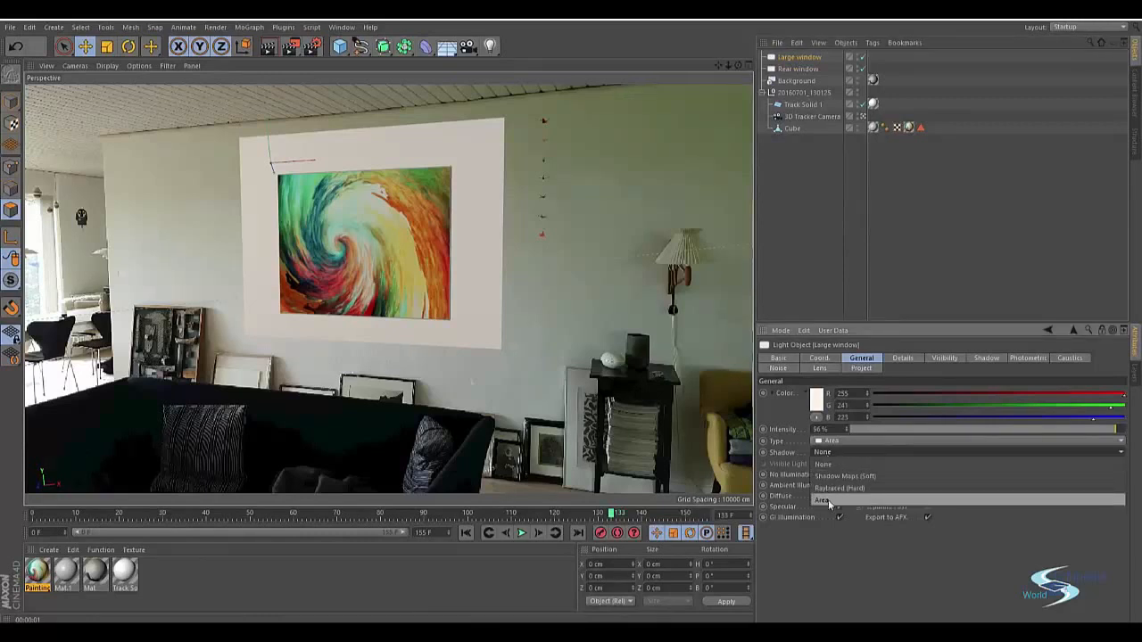
left_click(828, 499)
left_click(812, 263)
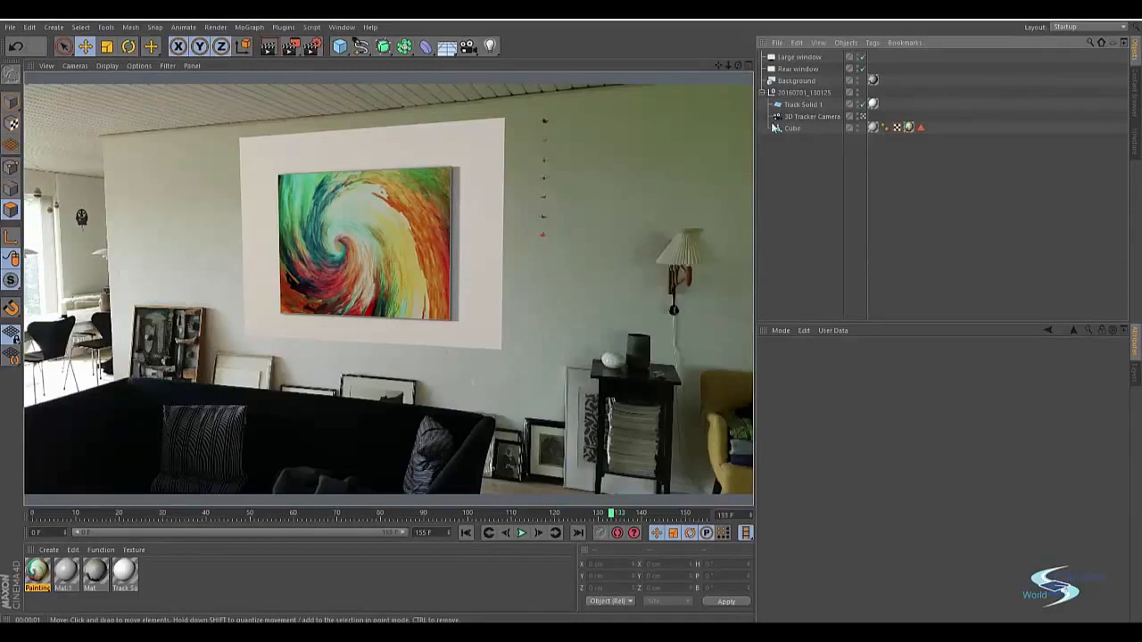
- Leave the 3D Tracker Camera view and hide the background footage
left_click(862, 116)
left_click(864, 117)
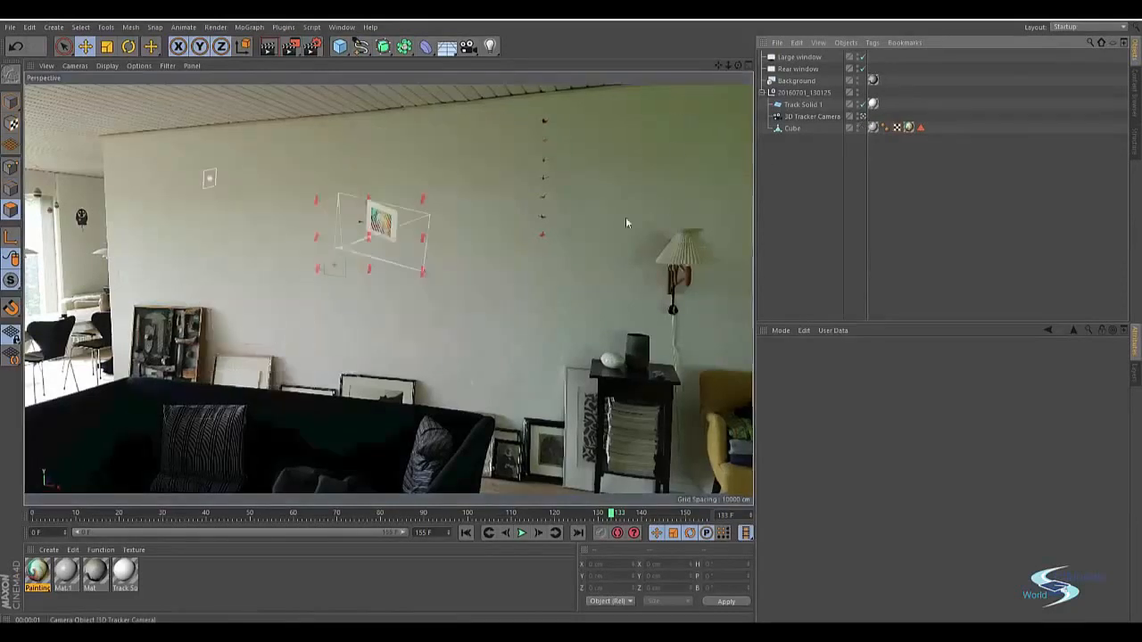
left_click(858, 82)
mouse_move(451, 210)
left_mouse_down("alt")
mouse_move(430, 270)
mouse_move(592, 247)
left_mouse_up("alt")
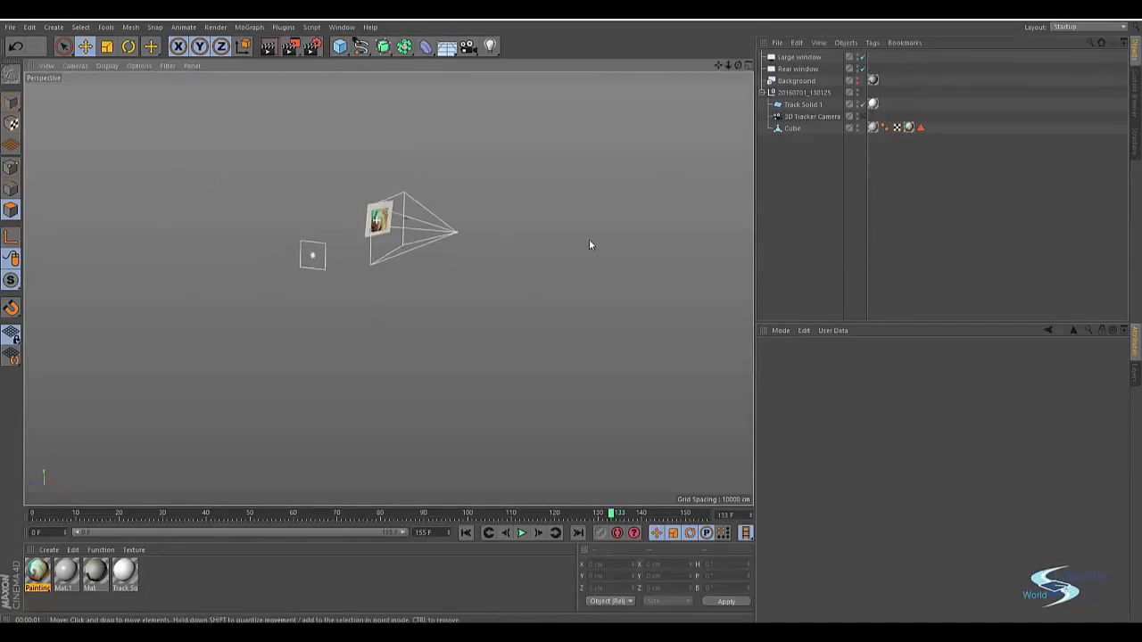
- Scale the Large window area light up to well beyond the painting's size and open its coordinate attributes
left_click(326, 259)
key("t")
left_click_drag(326, 258, 910, 299)
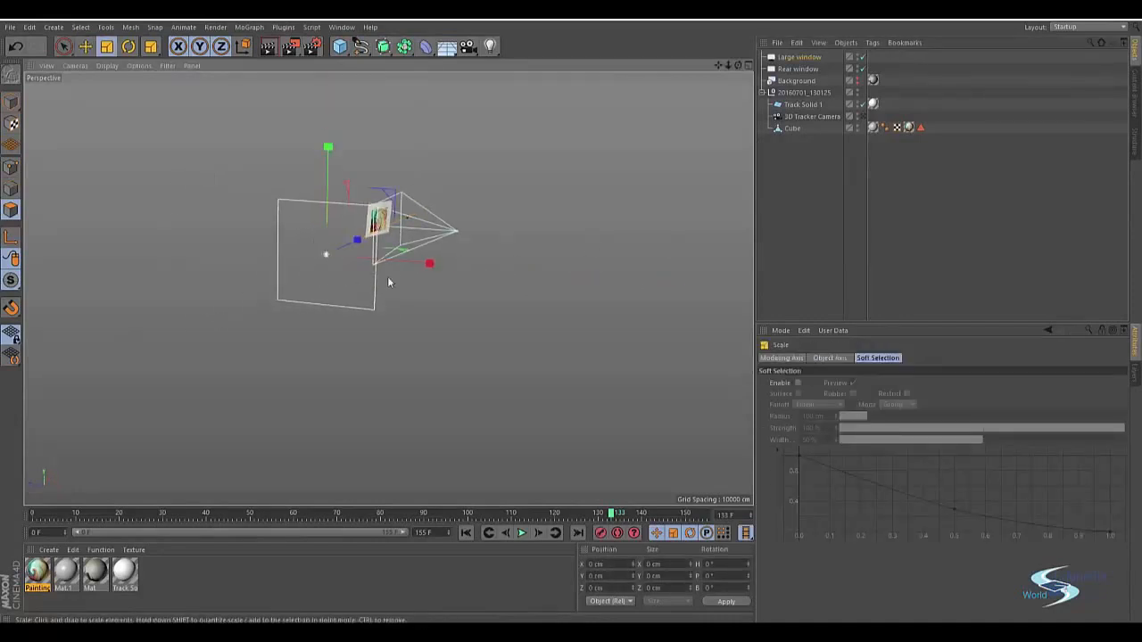
left_click_drag(429, 263, 431, 264)
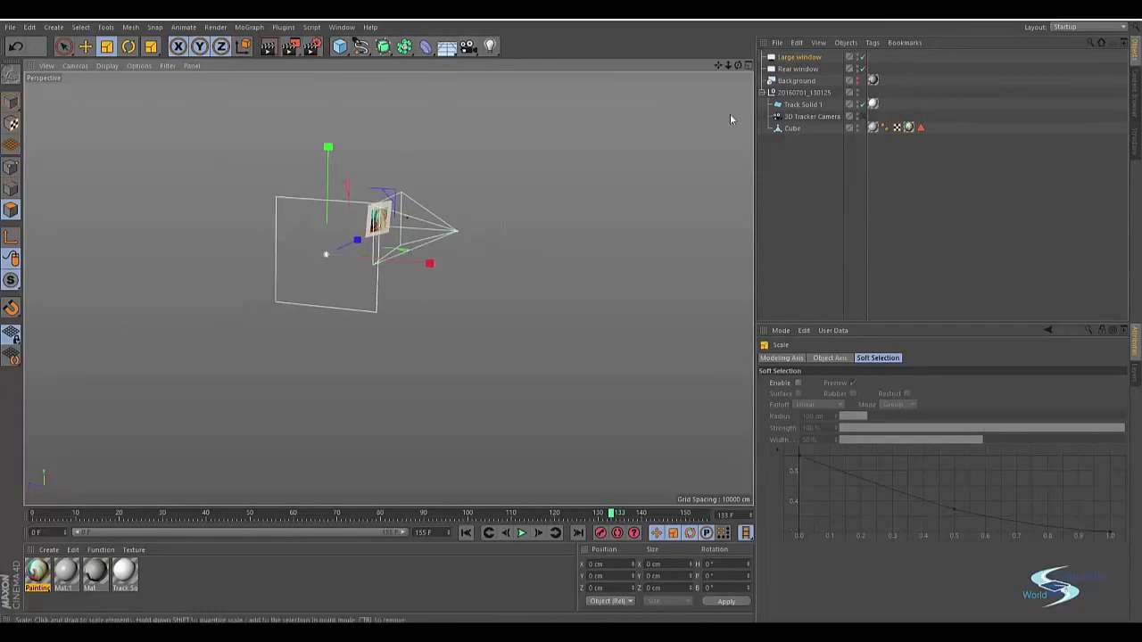
left_click(806, 59)
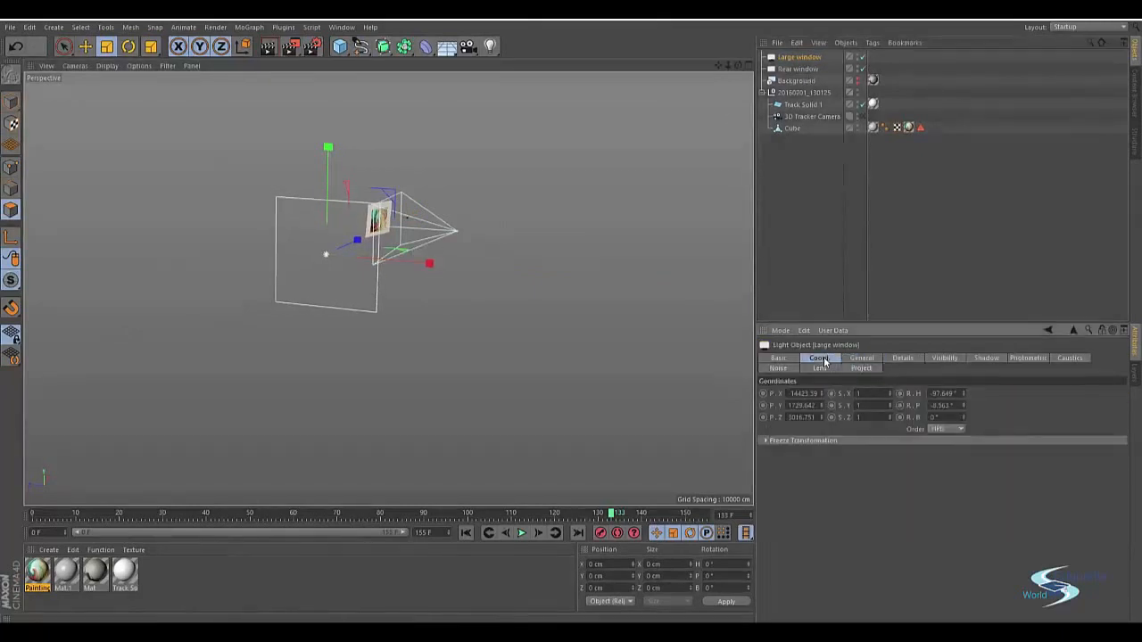
- Widen the Large window area light by raising its Size X, and return to the 3D Tracker Camera view
left_click(859, 369)
left_click(907, 359)
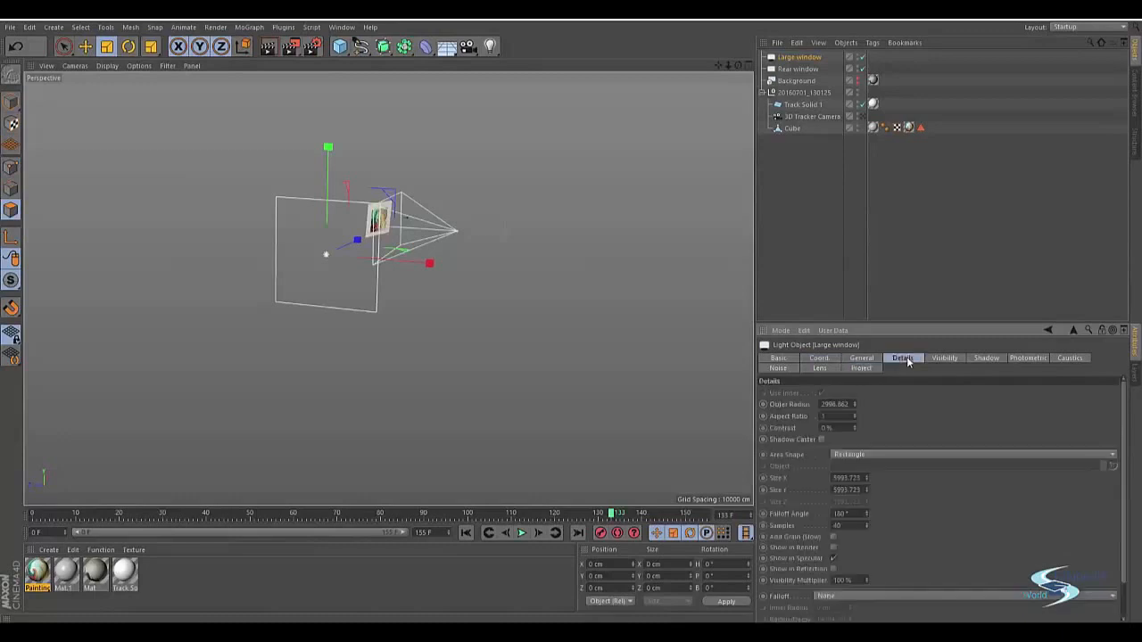
left_click(872, 359)
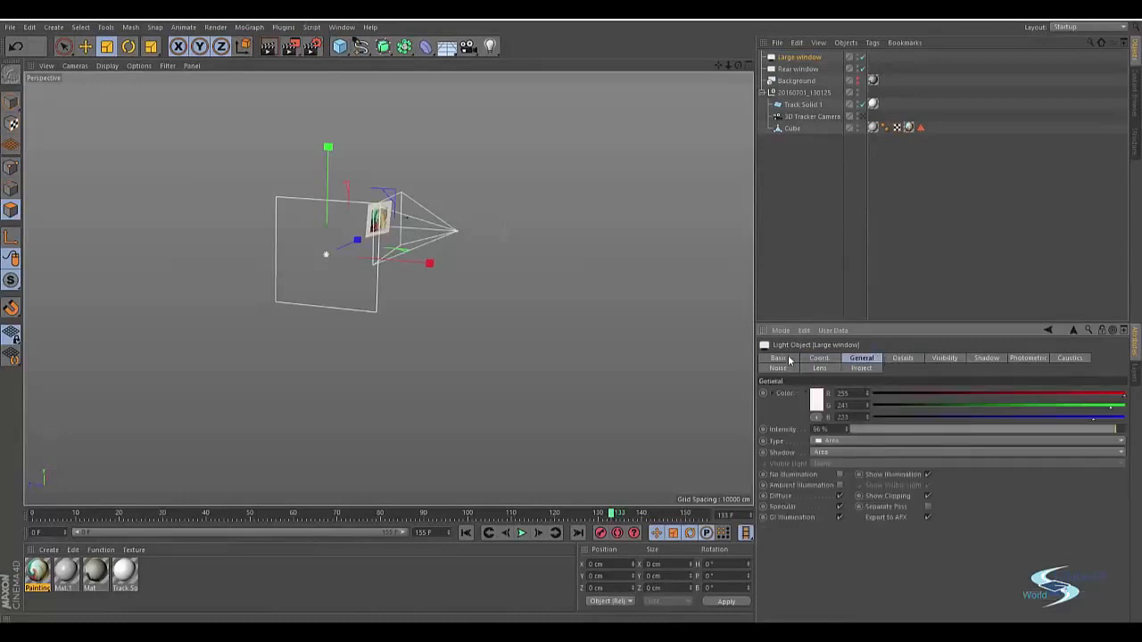
left_click(919, 360)
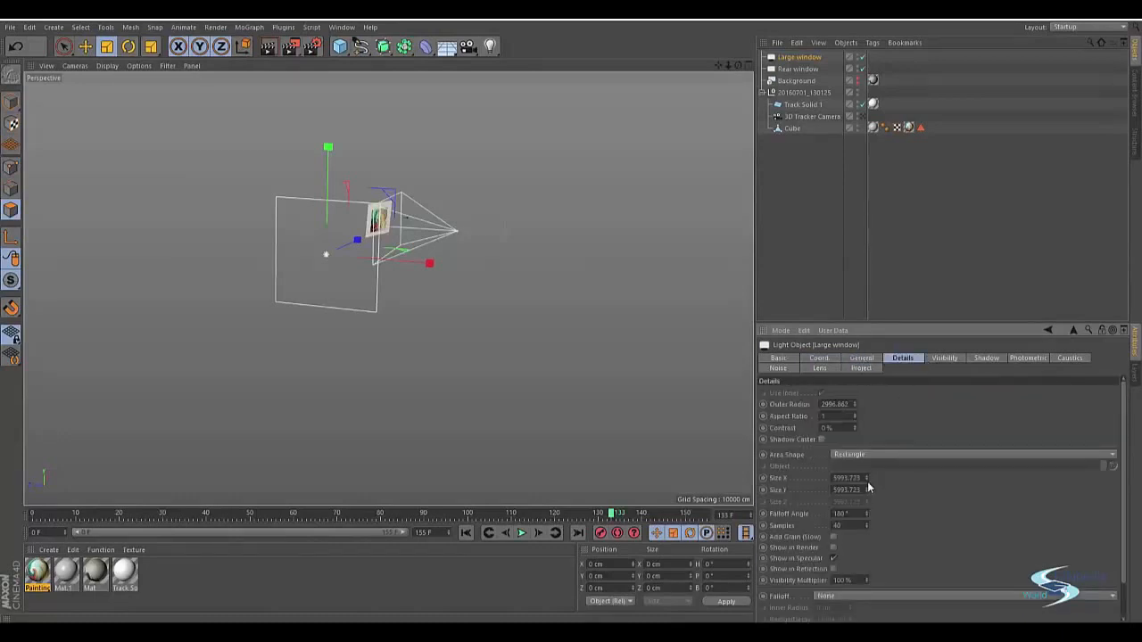
left_click_drag(865, 476, 861, 471)
left_click(895, 114)
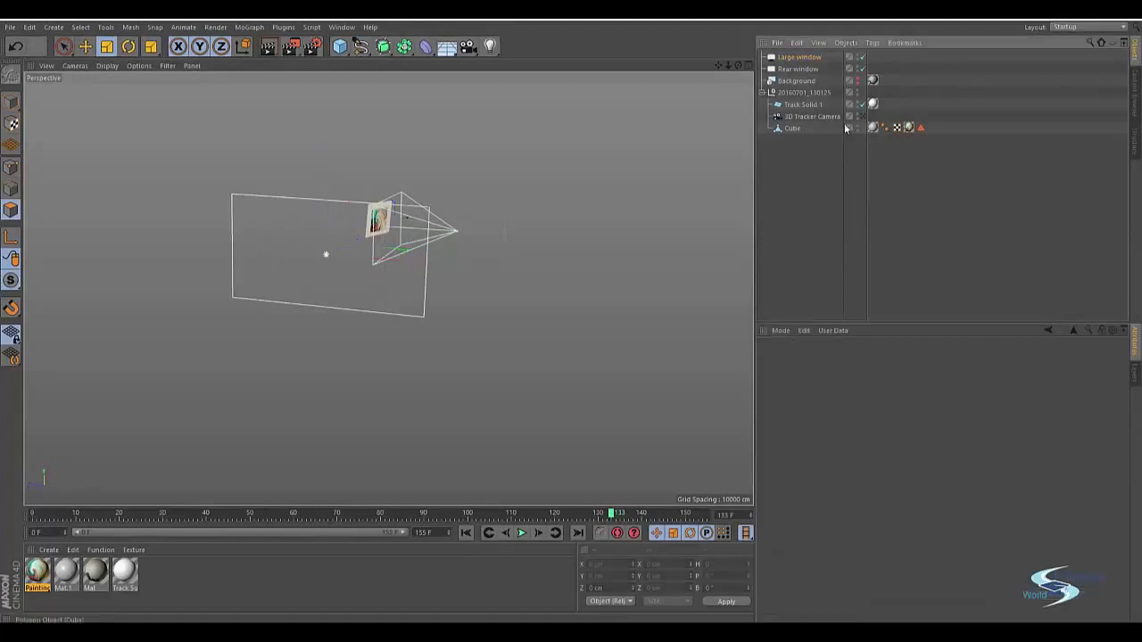
left_click(863, 117)
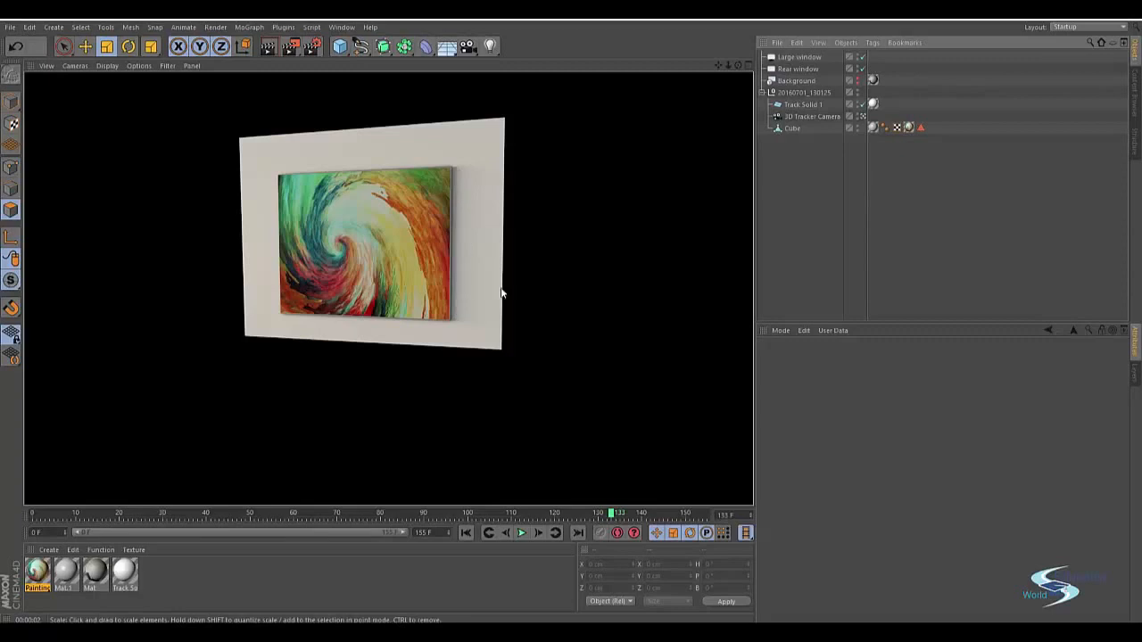
- Try rotating the Large window light while in the tracker camera view, and undo the rotation
left_click(805, 68)
left_click(801, 58)
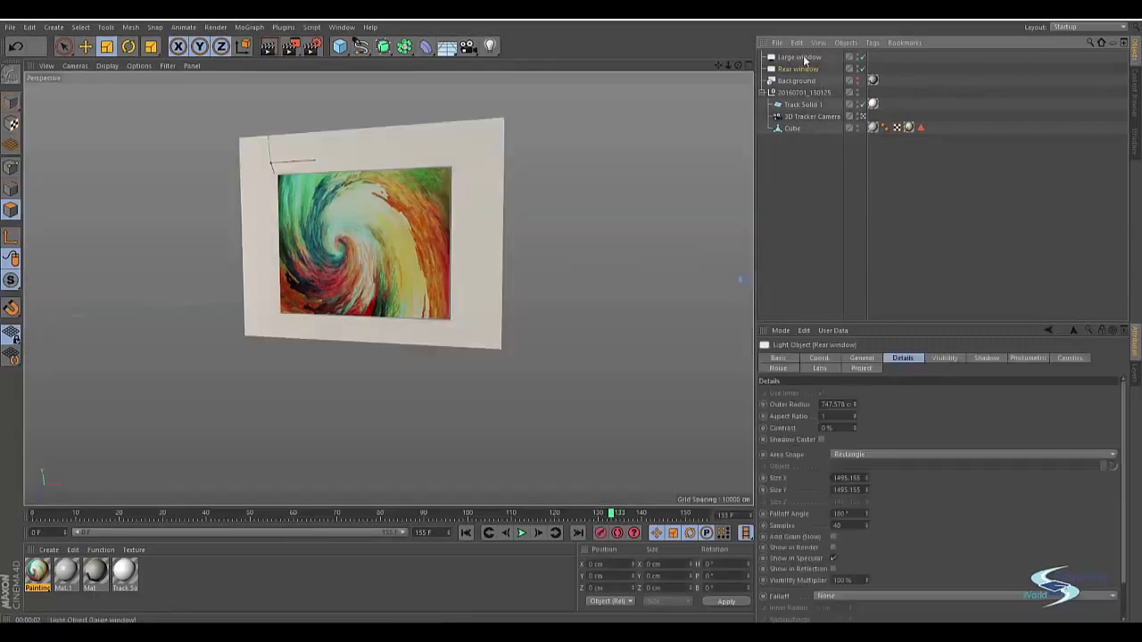
key("r")
left_click_drag(662, 205, 579, 221)
left_click_drag(481, 266, 437, 275)
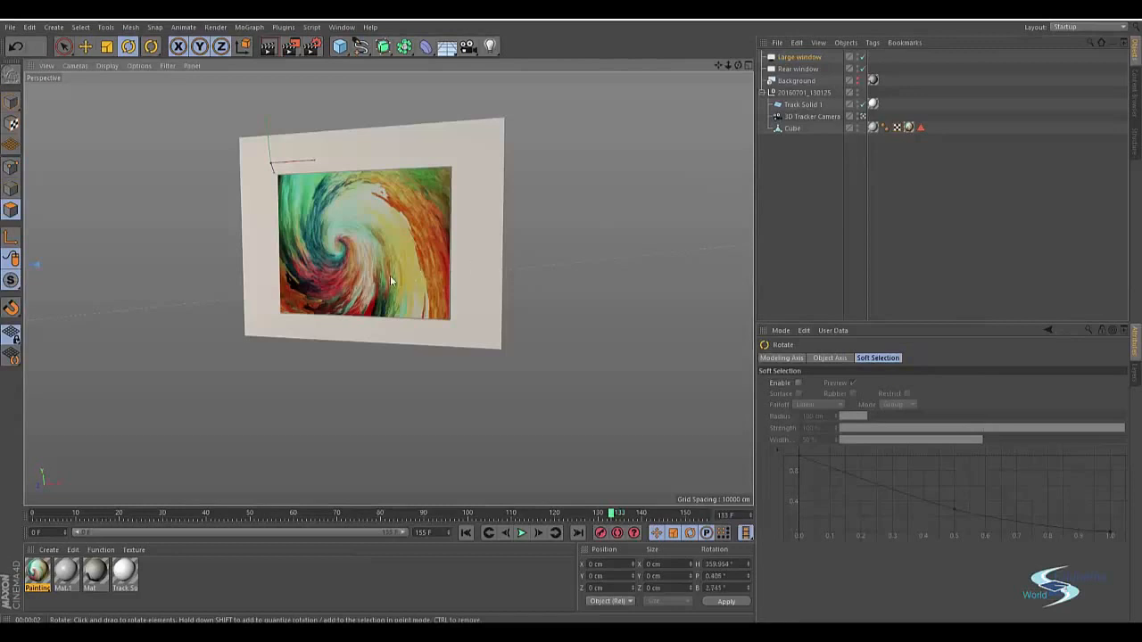
key("ctrl+z")
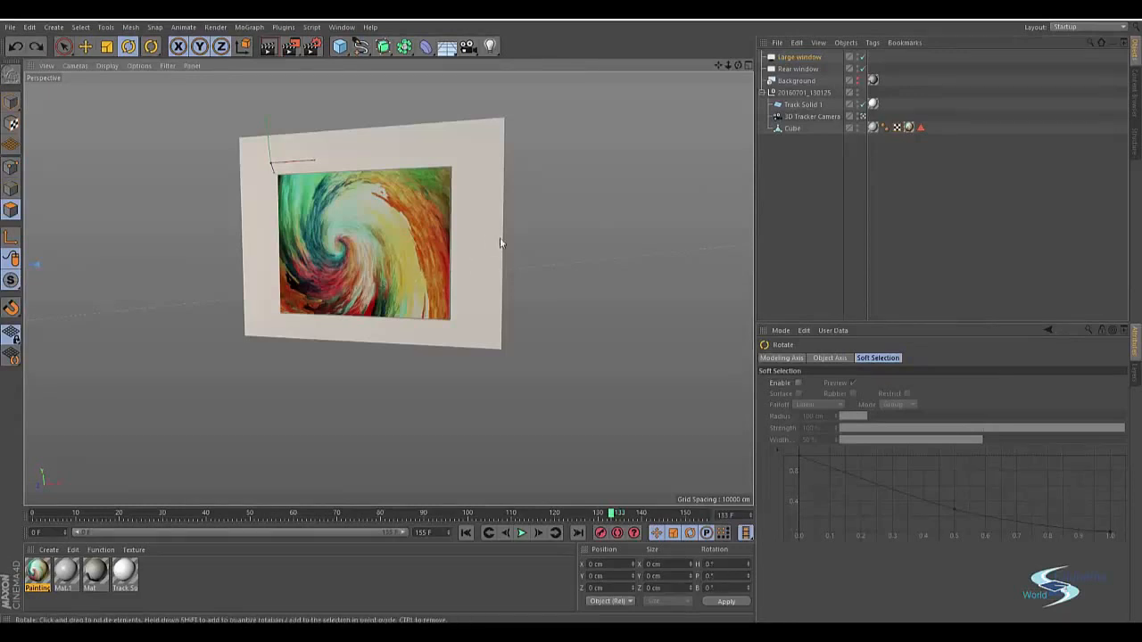
- Leave the 3D Tracker Camera view and scale the Large window area light down
left_click(863, 117)
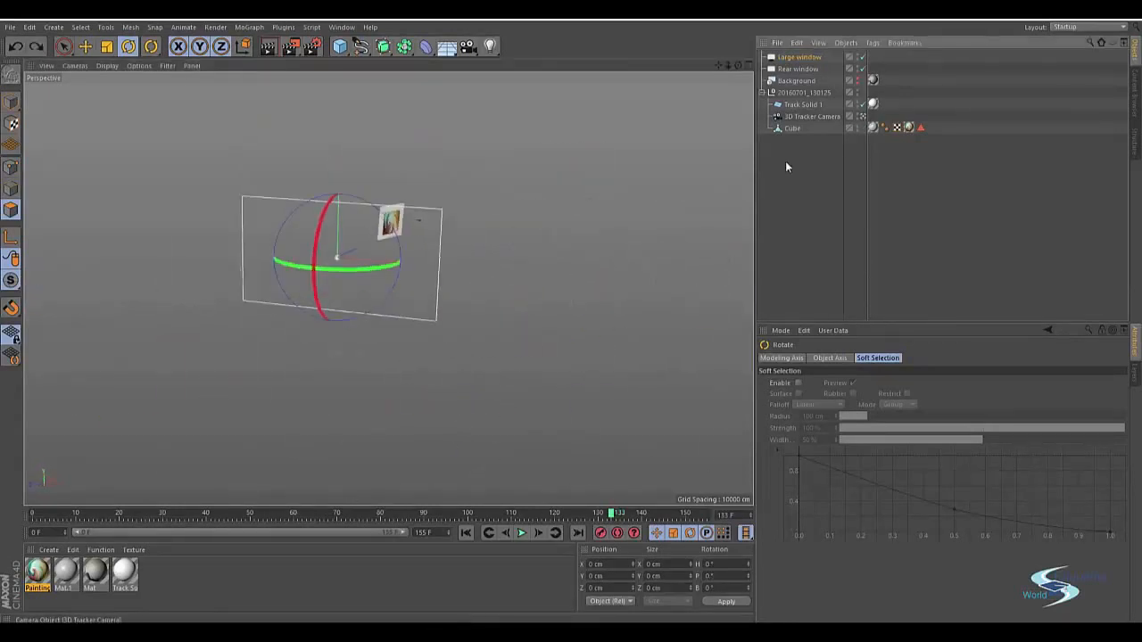
key("t")
left_click_drag(605, 211, 456, 257)
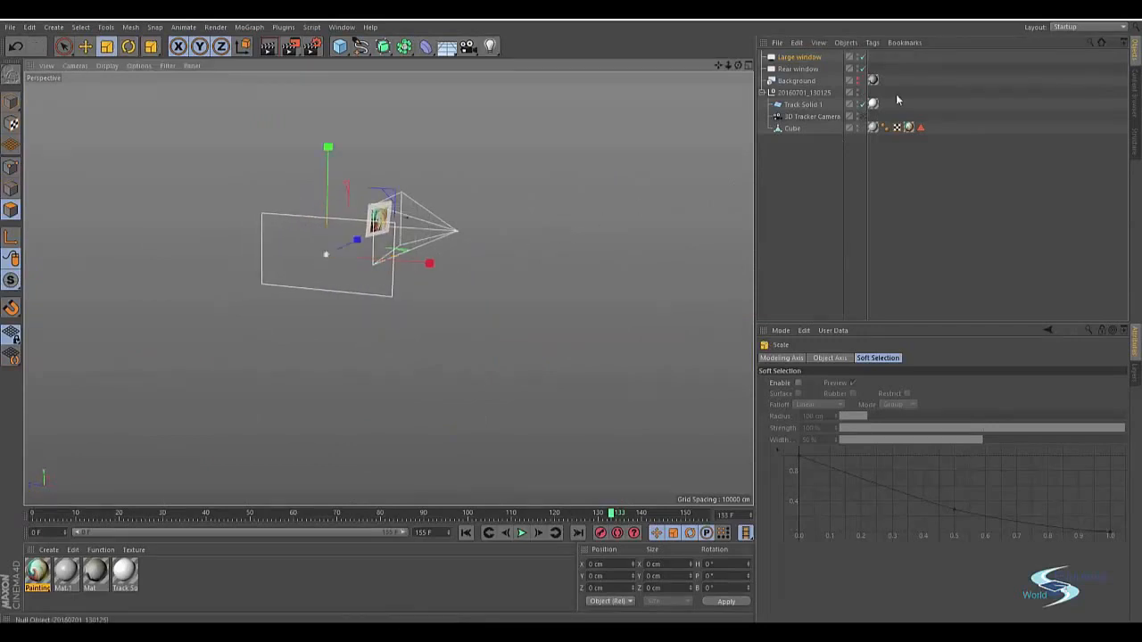
- Return to the 3D Tracker Camera view and show the background footage again
left_click(863, 117)
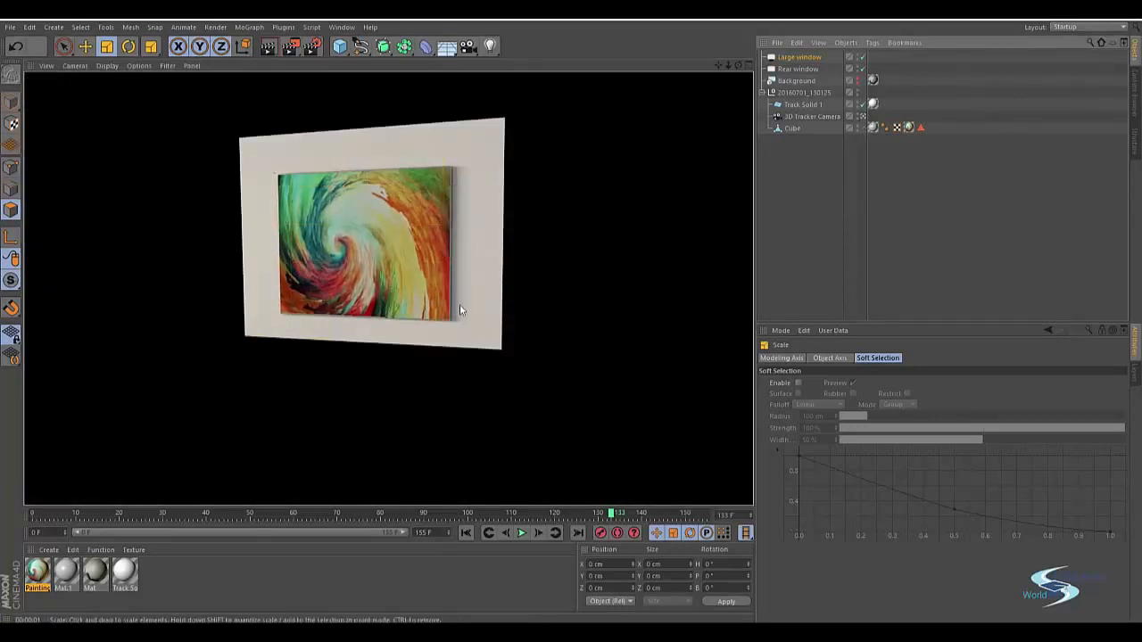
left_click(858, 80)
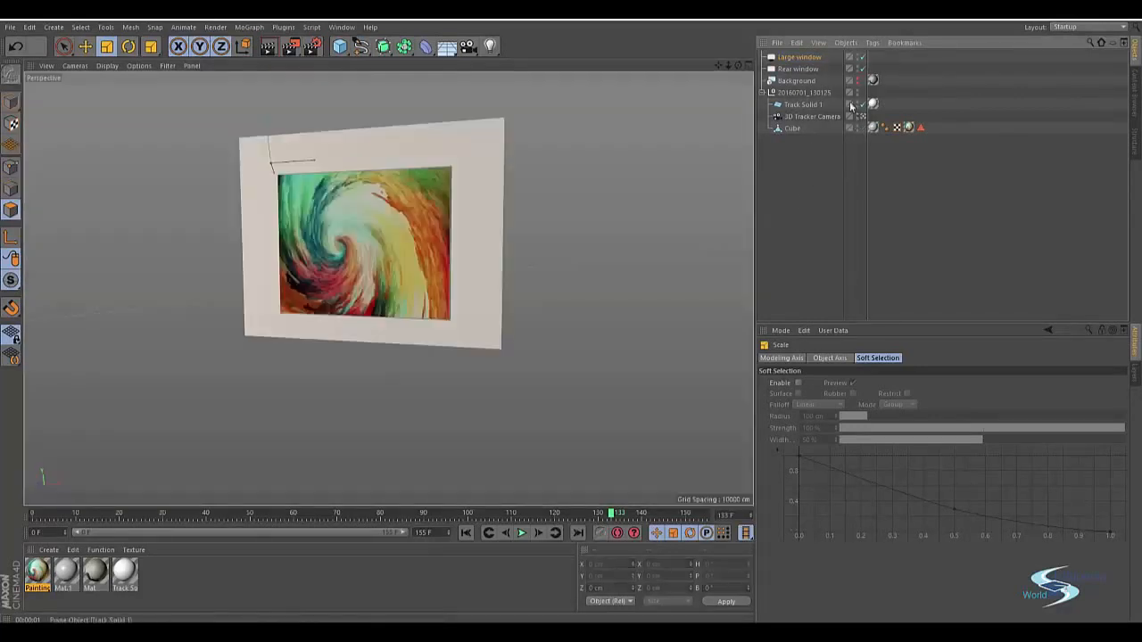
left_click(859, 80)
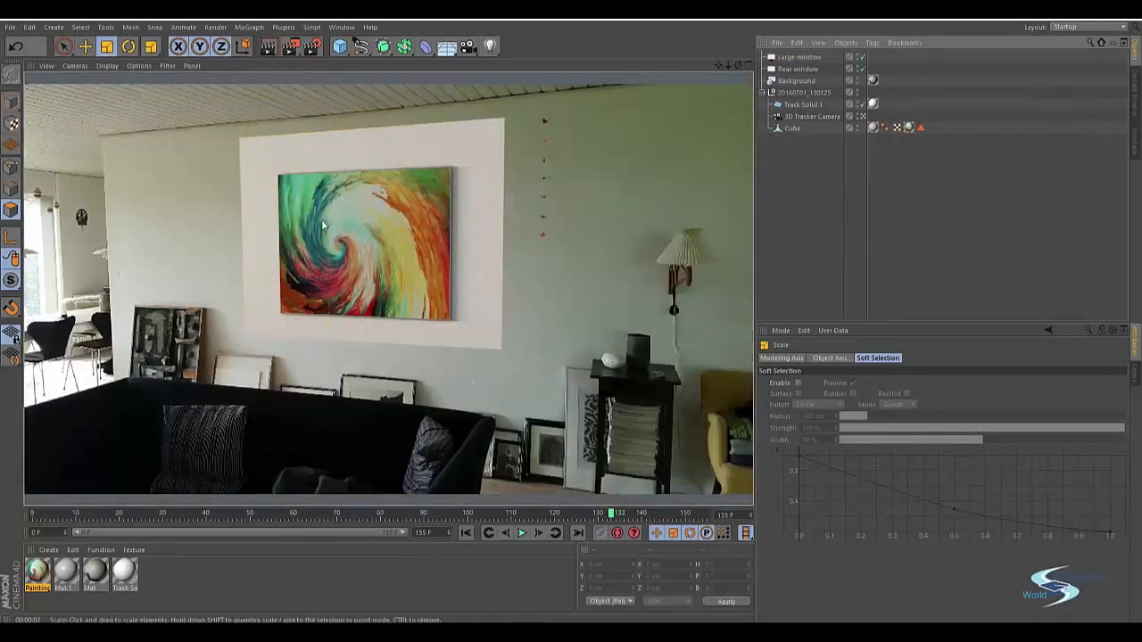
- Tint the Rear window light a pale blue
left_click(797, 69)
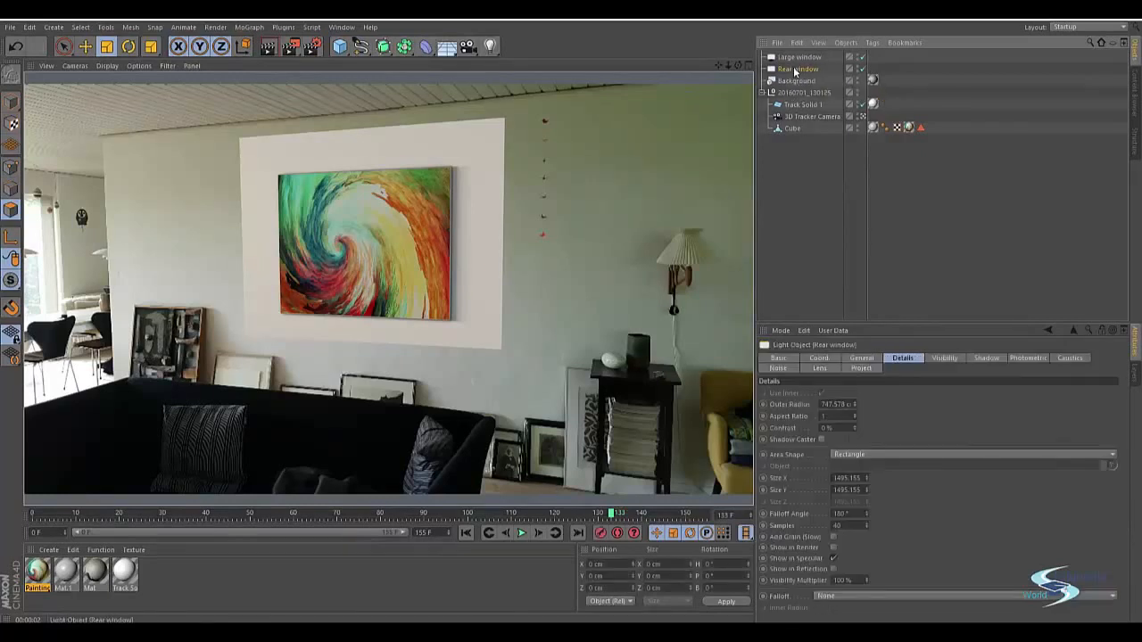
left_click(789, 362)
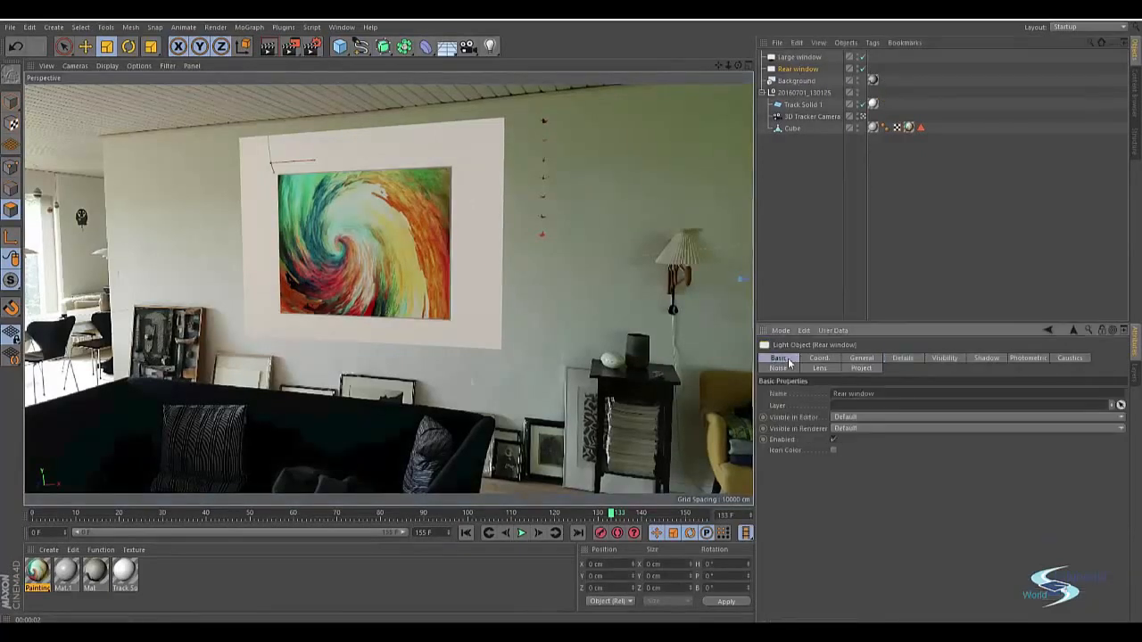
left_click(858, 363)
left_click(819, 404)
left_click_drag(822, 357, 851, 356)
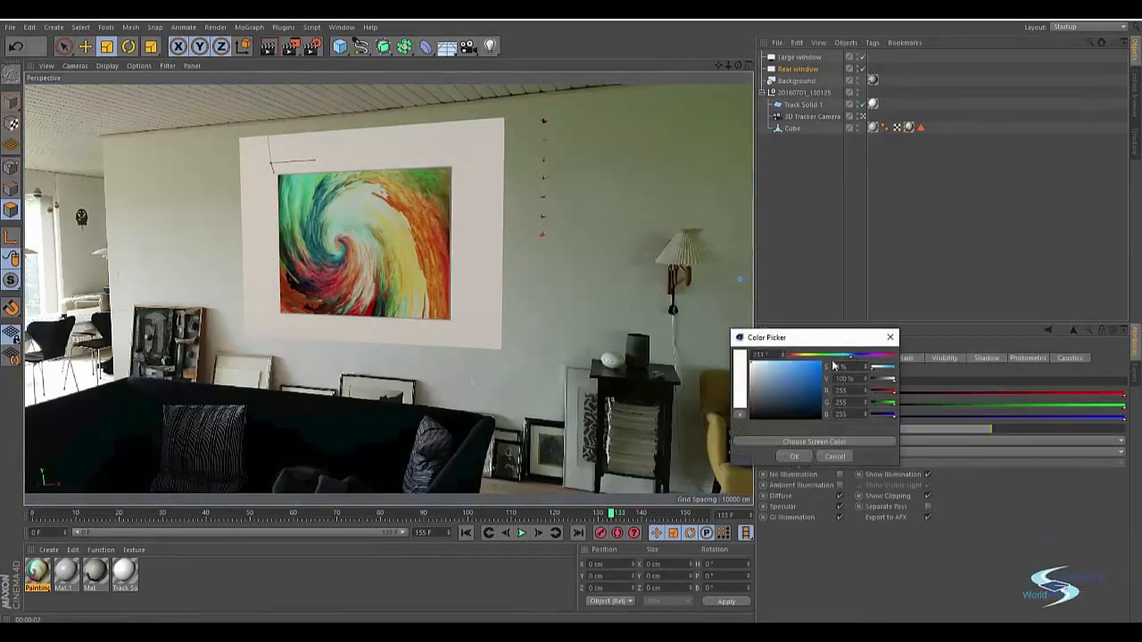
left_click_drag(778, 363, 762, 357)
left_click(793, 456)
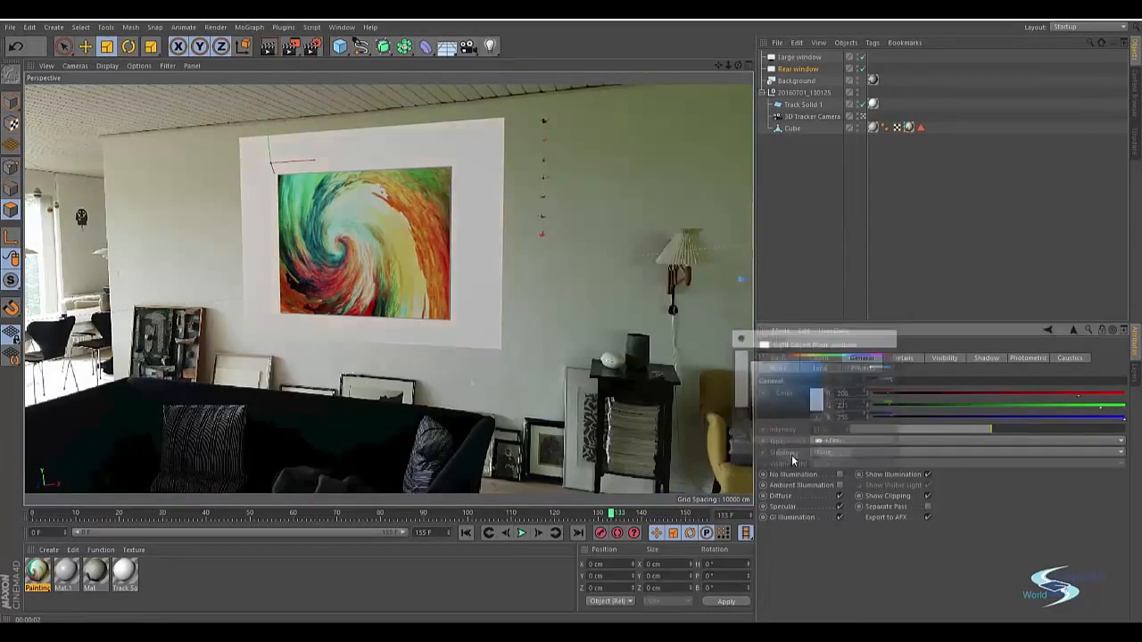
- Try a salmon-pink colour of about RGB 229, 162, 140 on the Rear window light
left_click(820, 403)
left_click_drag(802, 357, 783, 400)
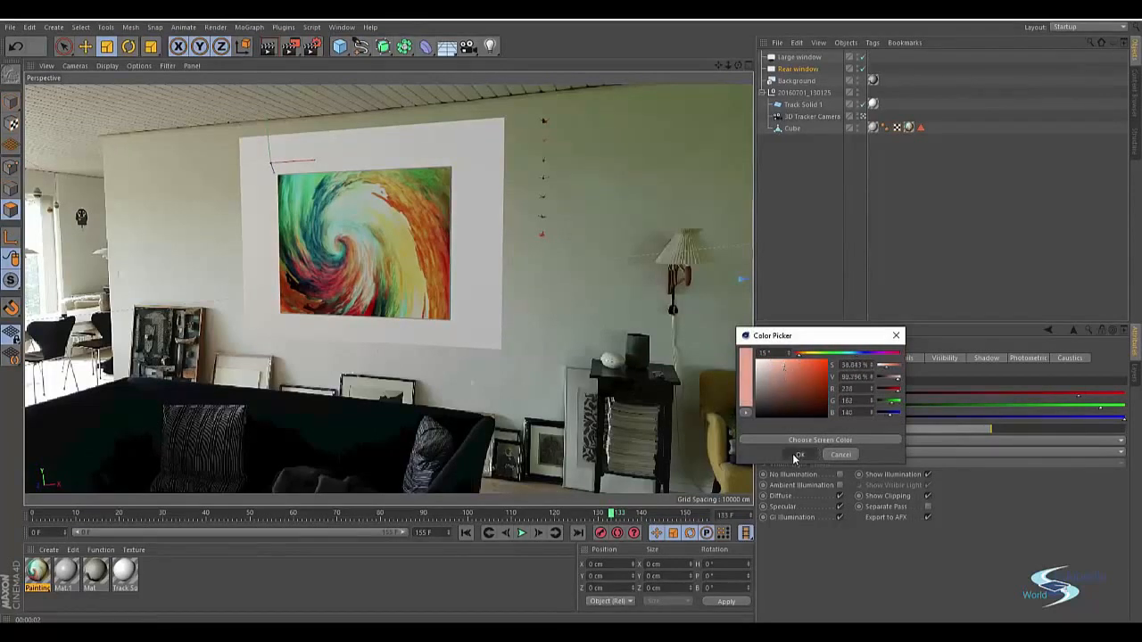
left_click(794, 454)
- Recolour the Rear window light to a very pale green of RGB 247, 255, 242
left_click(816, 398)
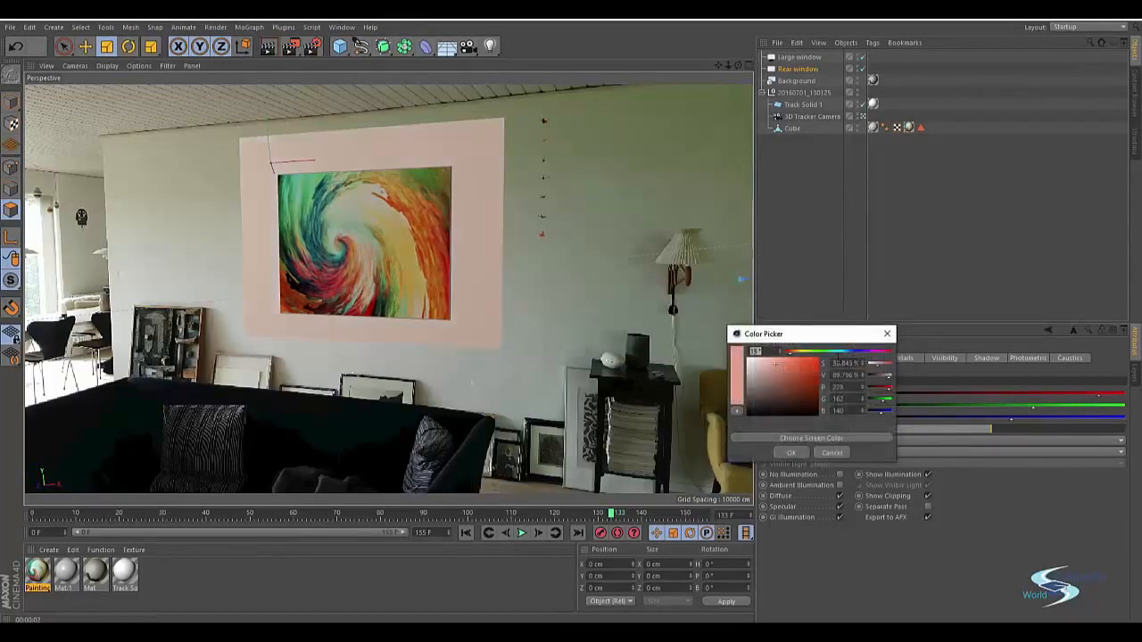
left_click_drag(843, 354, 759, 355)
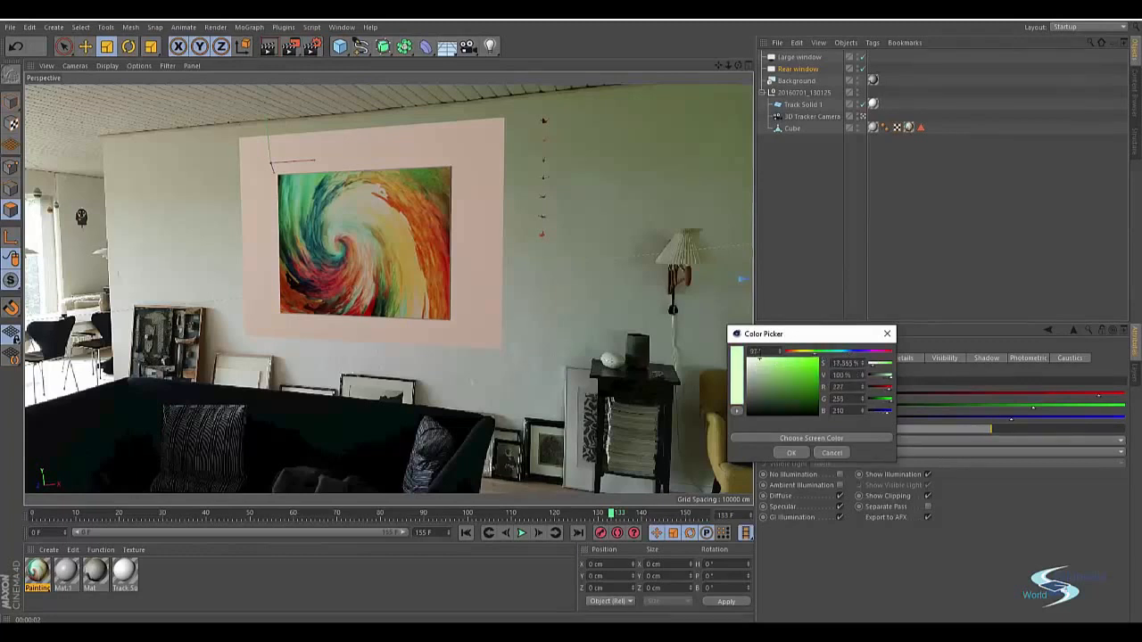
left_click(790, 452)
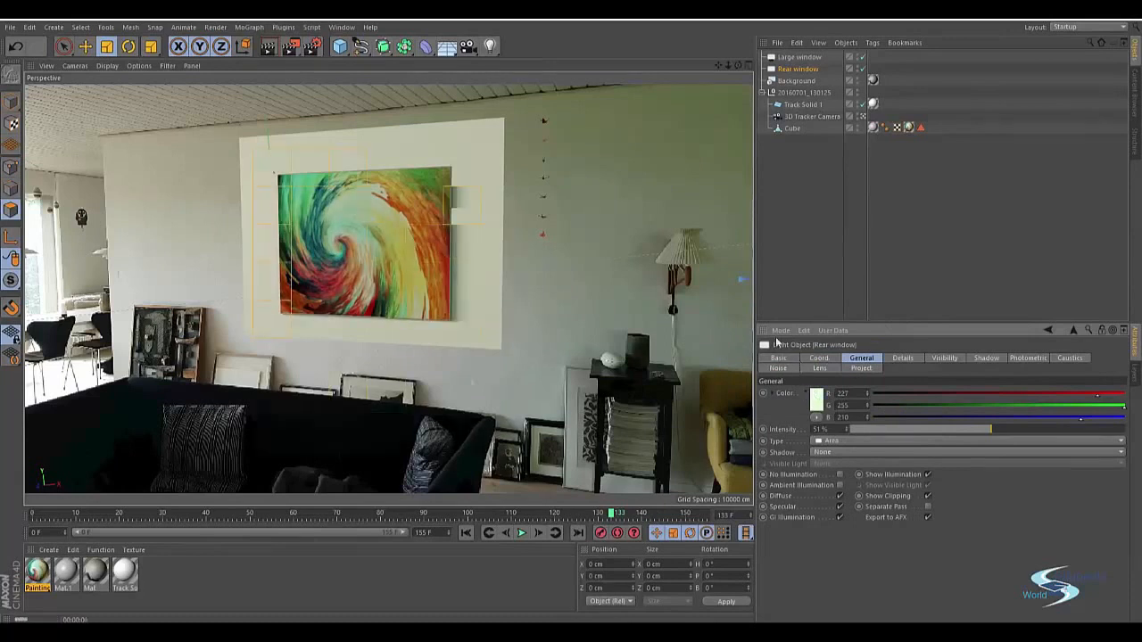
left_click(817, 399)
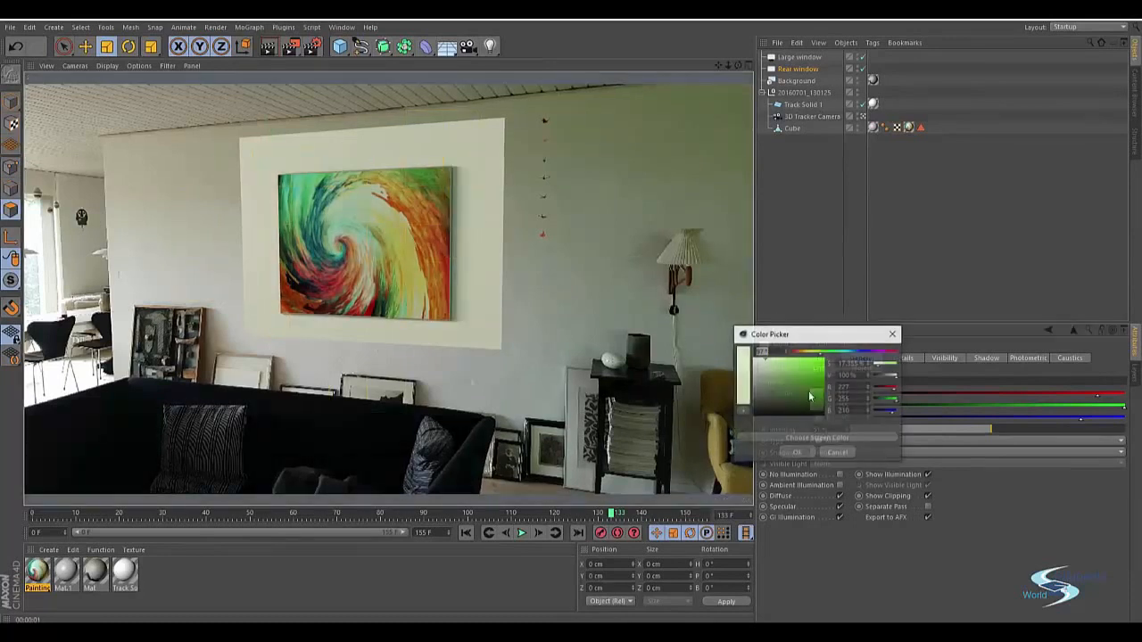
left_click_drag(760, 364, 757, 351)
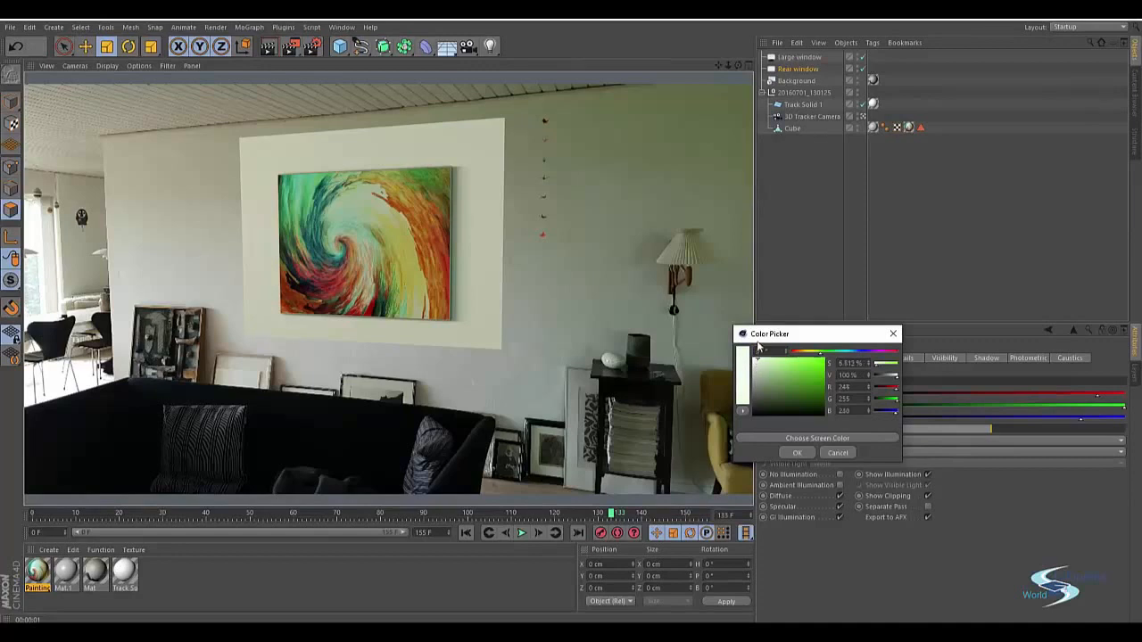
left_click(796, 452)
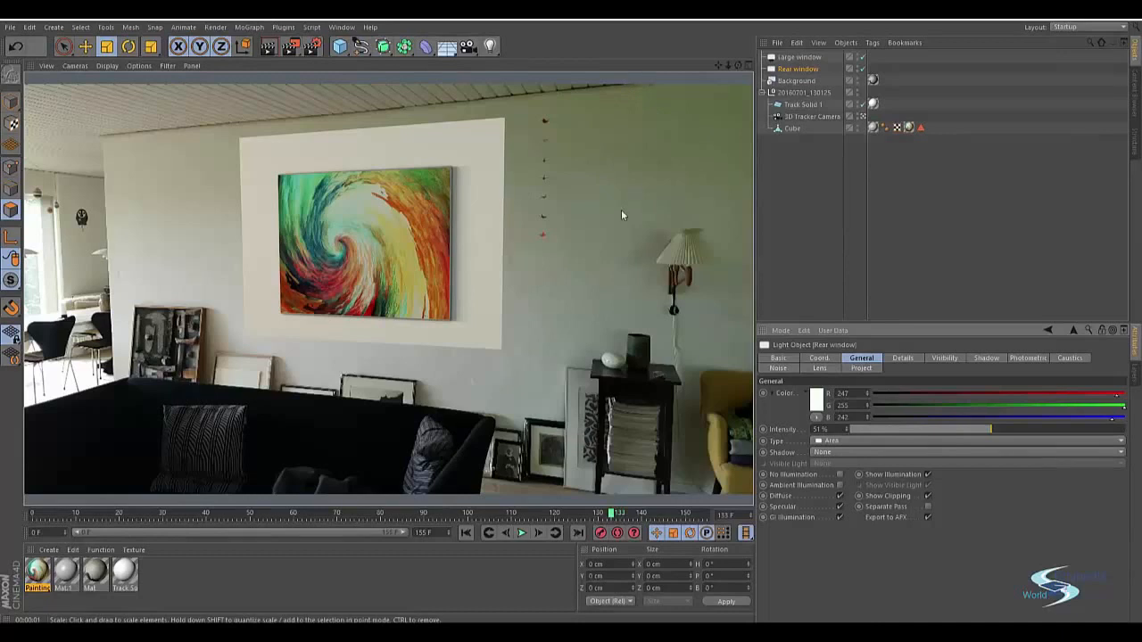
- Deepen the Rear window light's green tint to RGB 240, 255, 231 and reduce its intensity to 40%
left_click(802, 200)
left_click(809, 69)
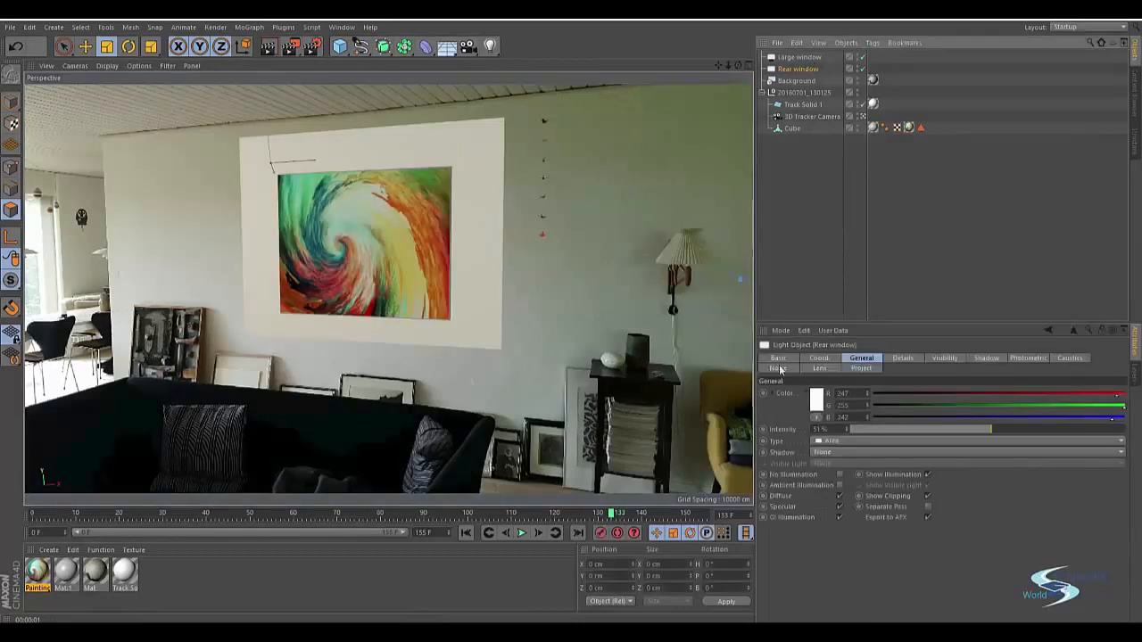
left_click(817, 401)
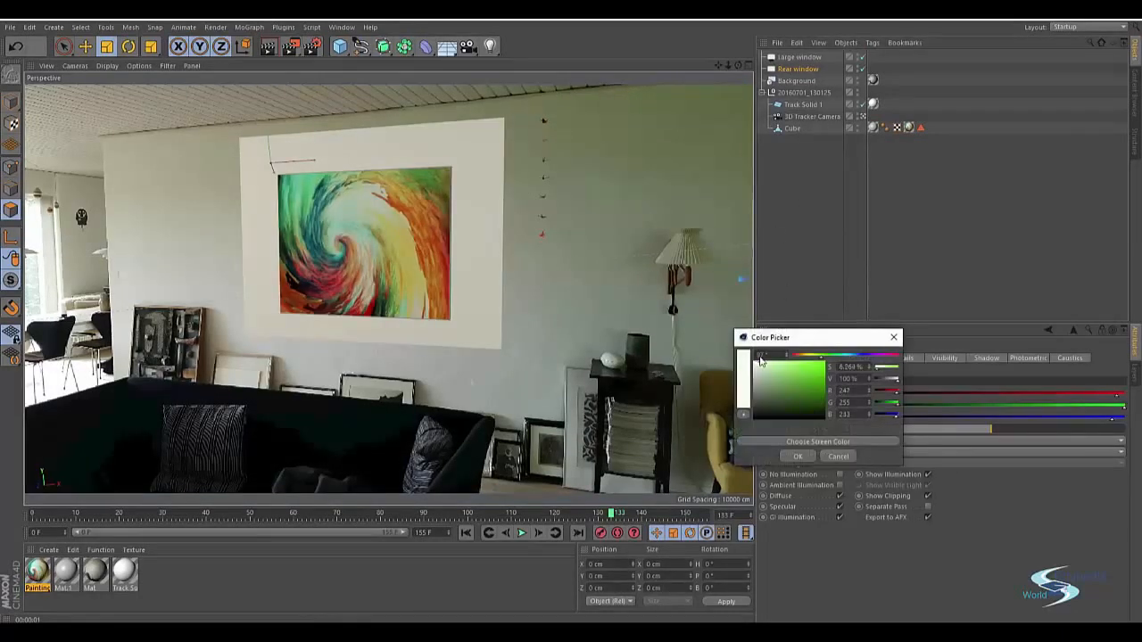
left_click(794, 455)
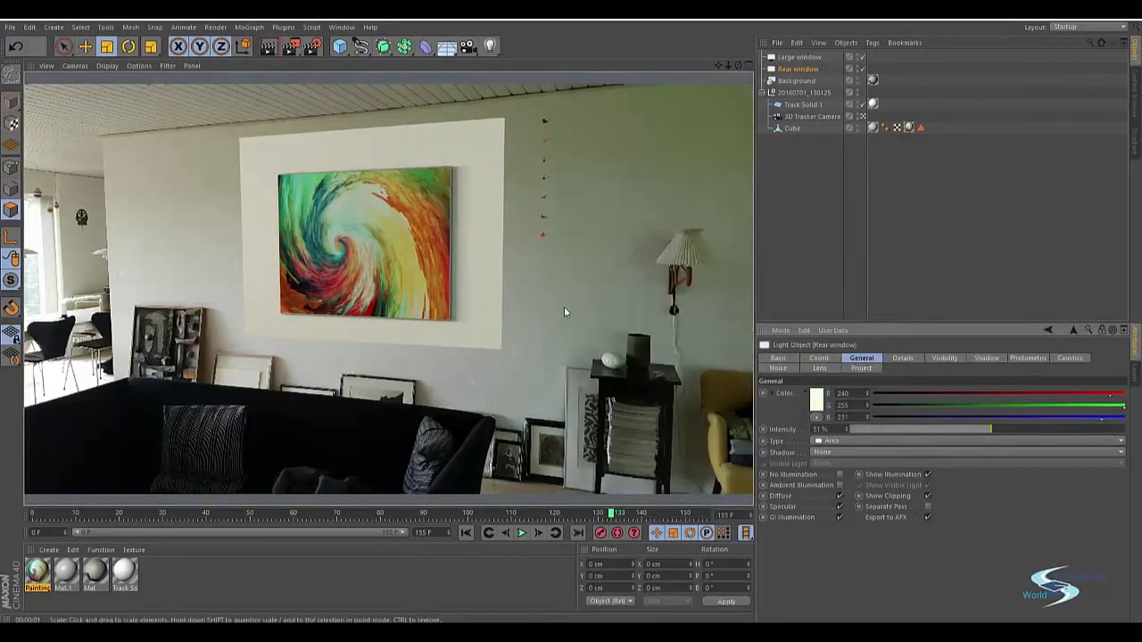
mouse_move(975, 429)
left_mouse_down()
mouse_move(895, 436)
mouse_move(963, 437)
left_mouse_up()
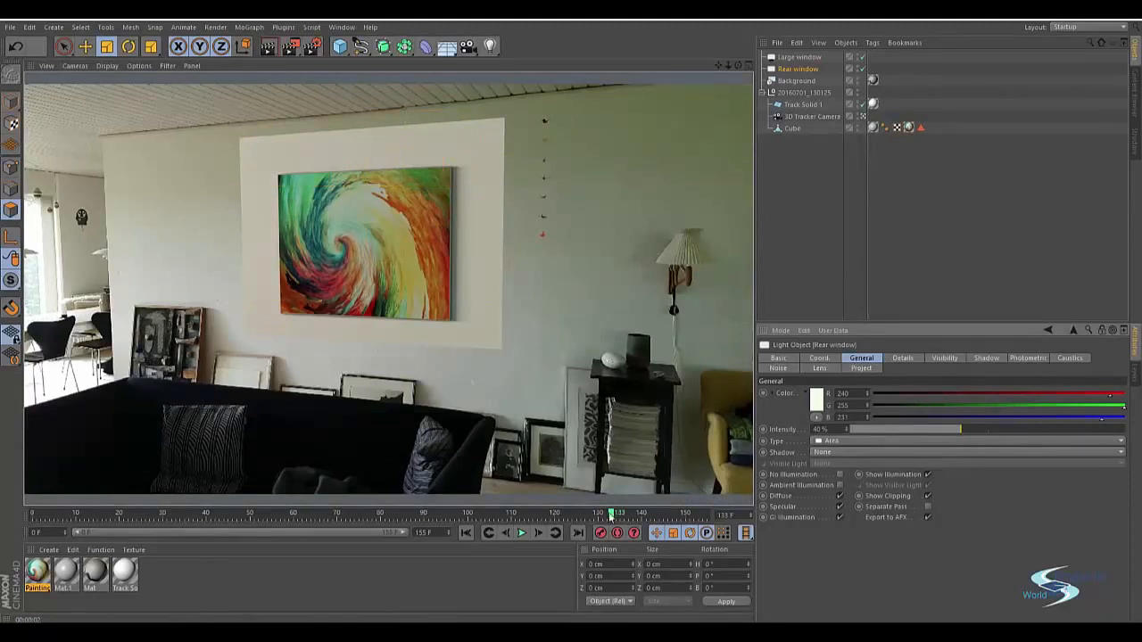
- Examine how the lit painting blends with the footage at frame 0 and frame 39
left_click_drag(611, 514, 198, 514)
left_click(35, 505)
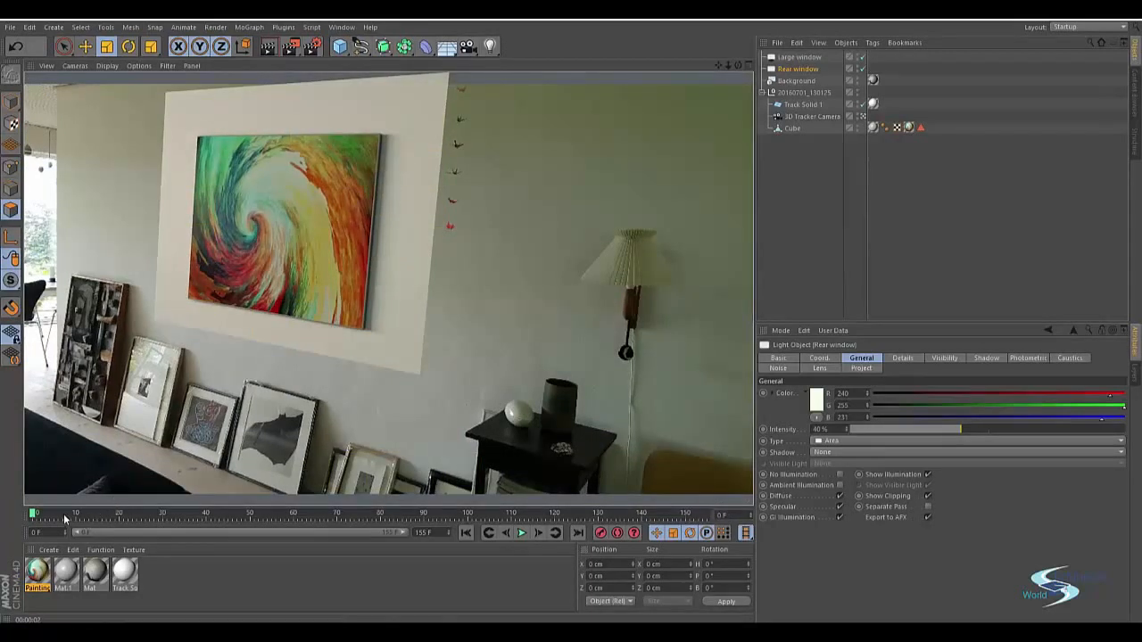
left_click_drag(89, 519, 204, 514)
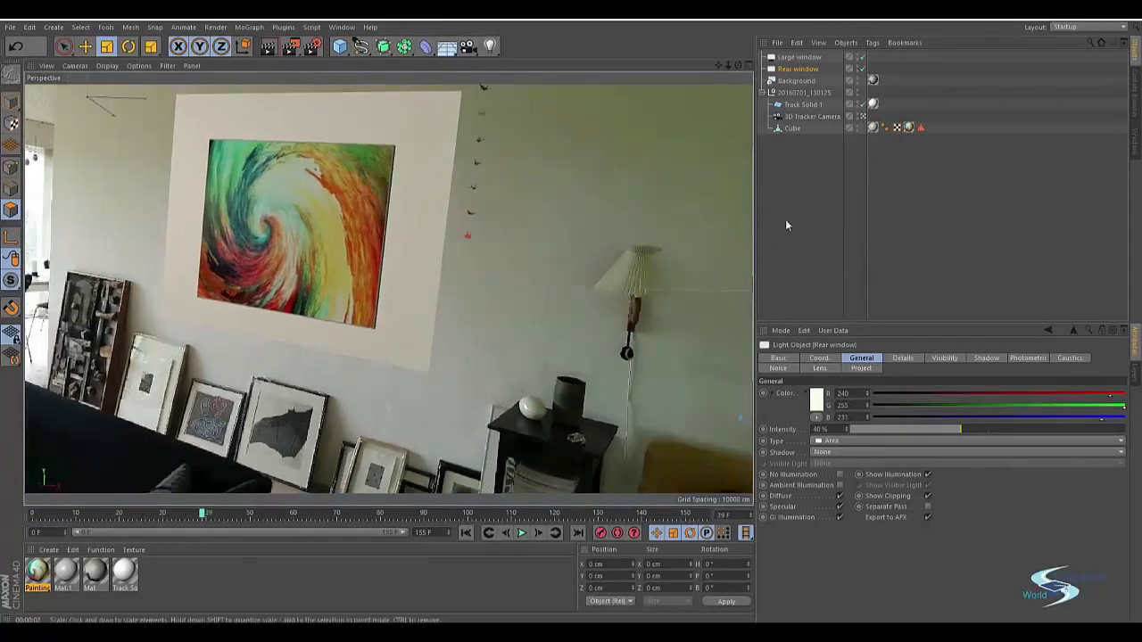
- Change the Large window light's shadow density and check the painting's shadow around frame 104
left_click(808, 59)
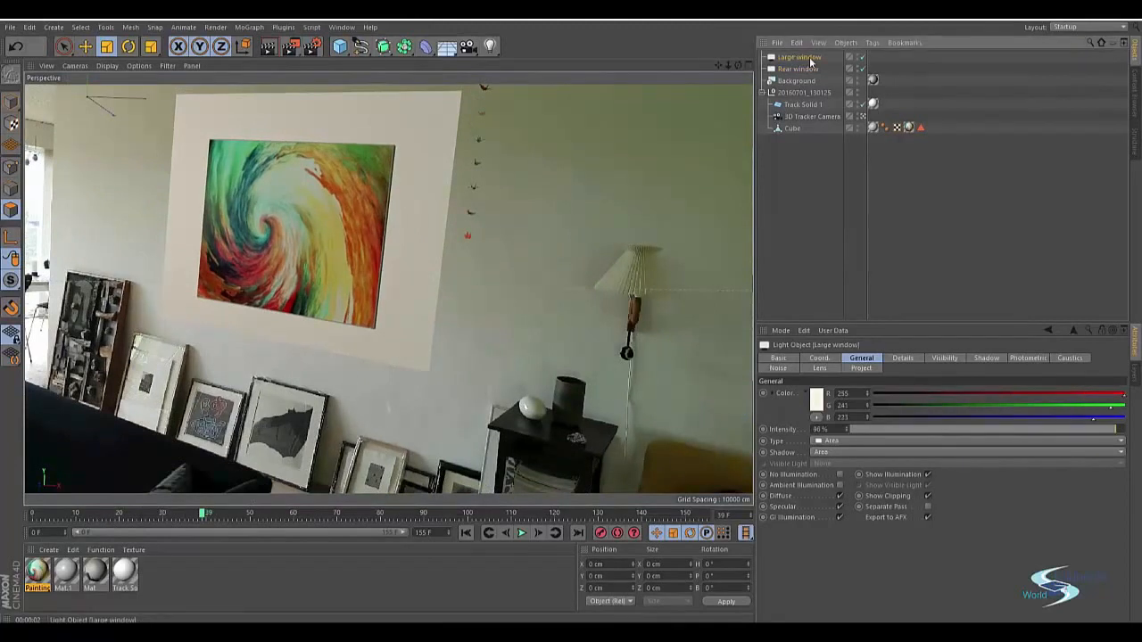
left_click(780, 453)
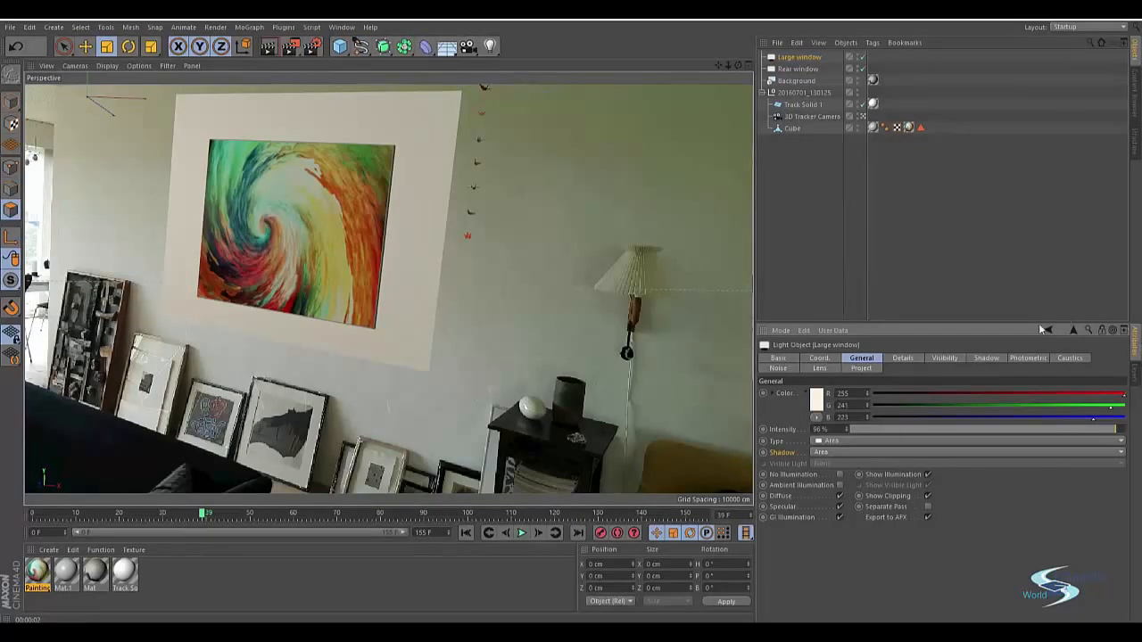
left_click(984, 360)
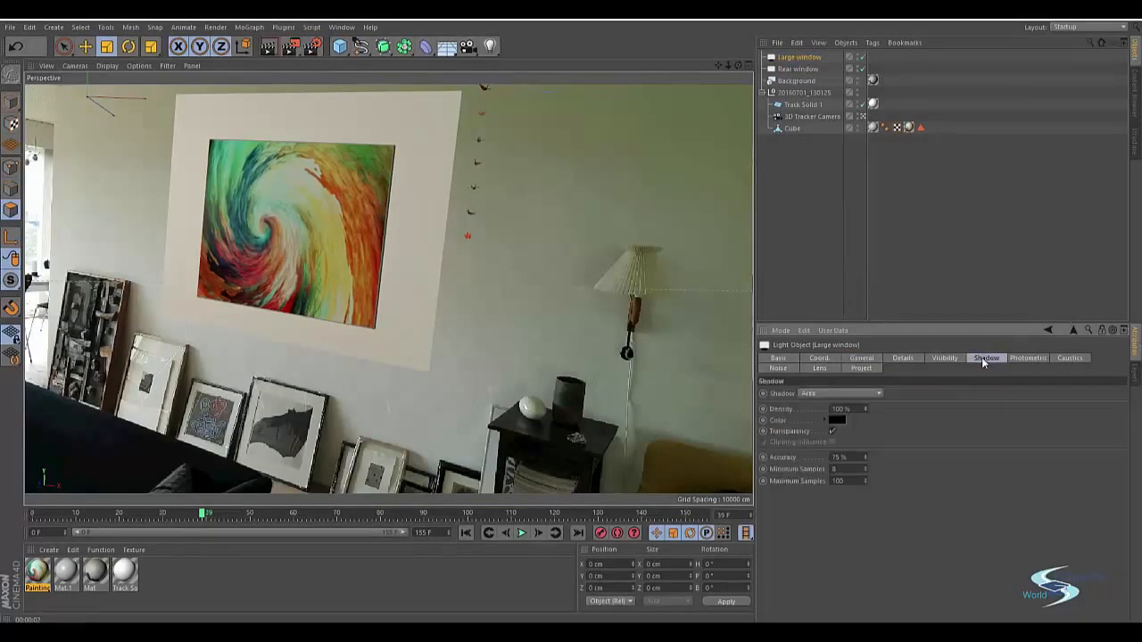
double_click(843, 409)
type("1")
left_click(789, 308)
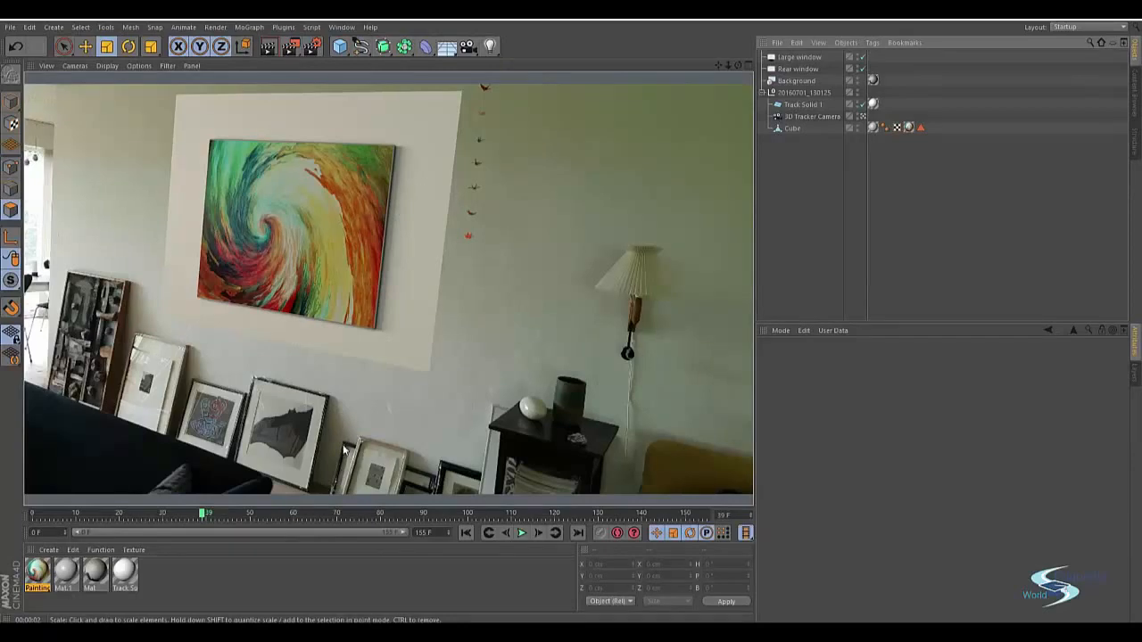
left_click_drag(204, 516, 484, 506)
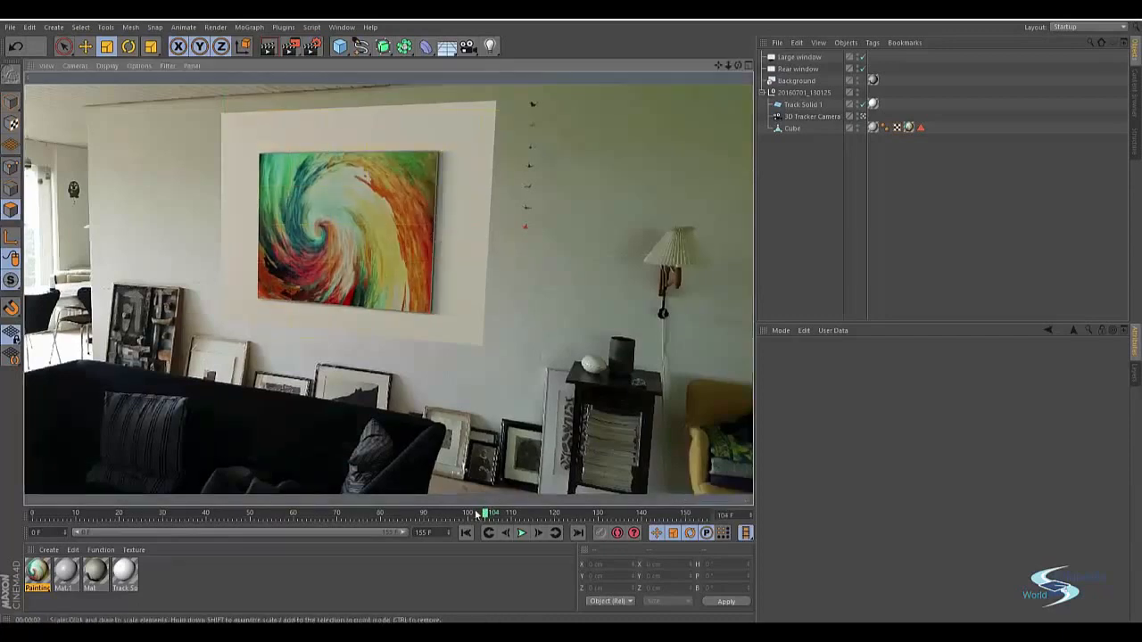
- Move to frame 135 and enable Multi-Pass output in the render settings
left_click_drag(511, 520, 621, 516)
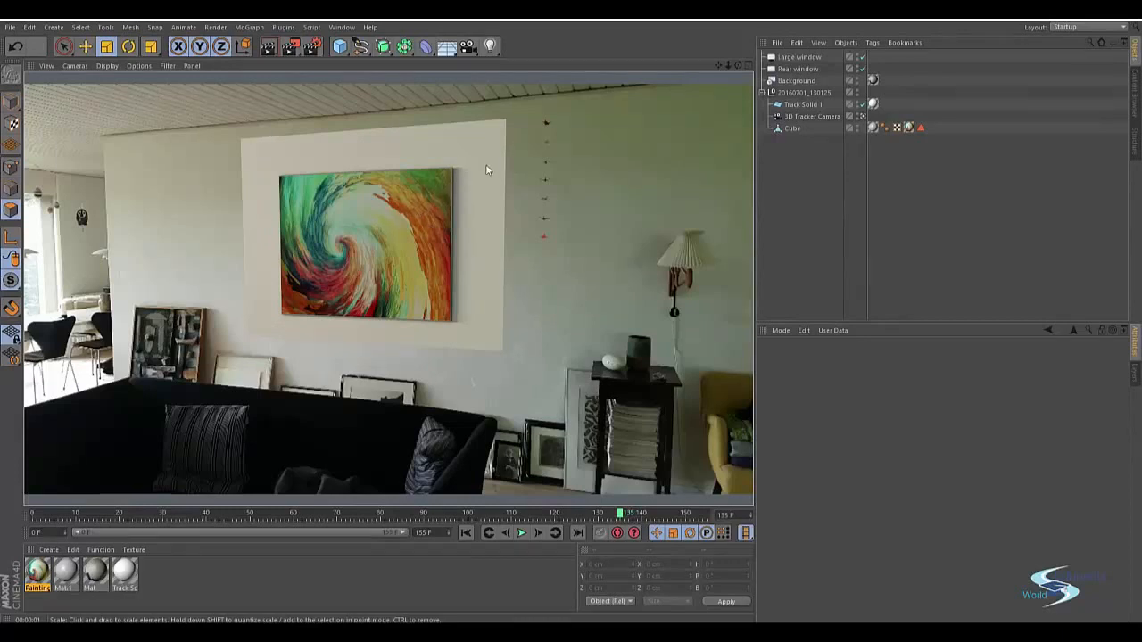
left_click(312, 48)
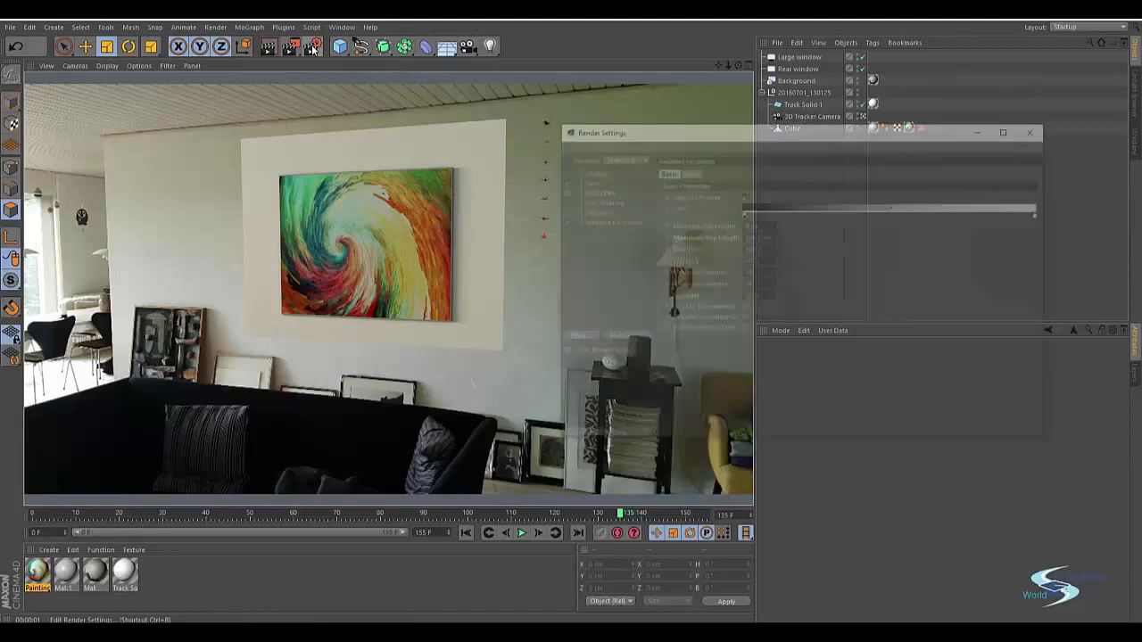
left_click(1040, 128)
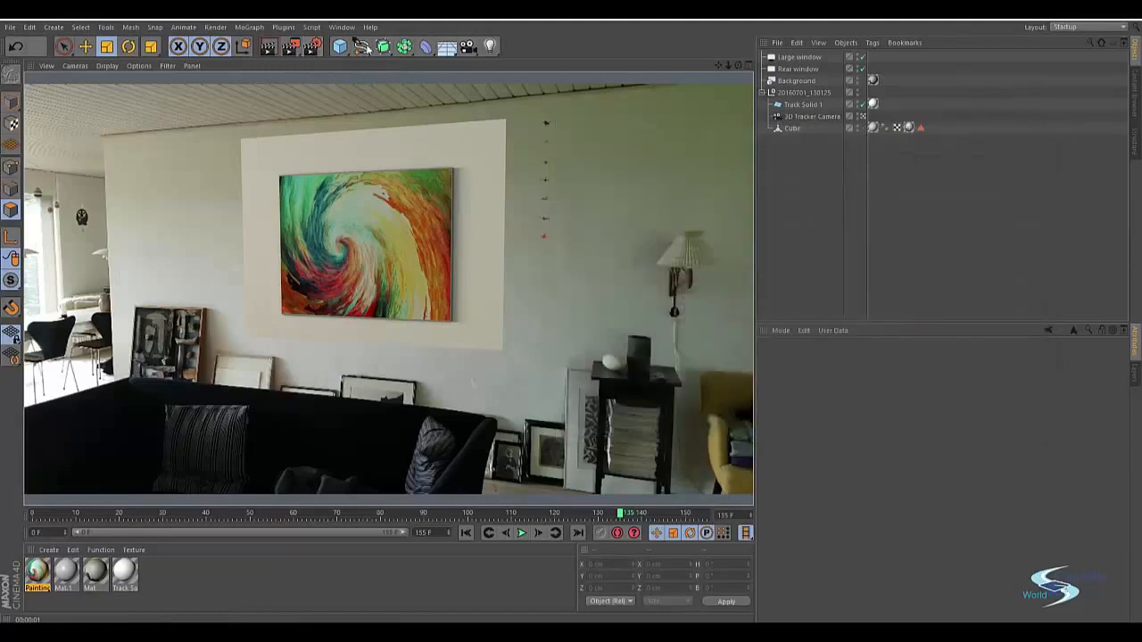
left_click(311, 47)
left_click_drag(648, 129, 391, 121)
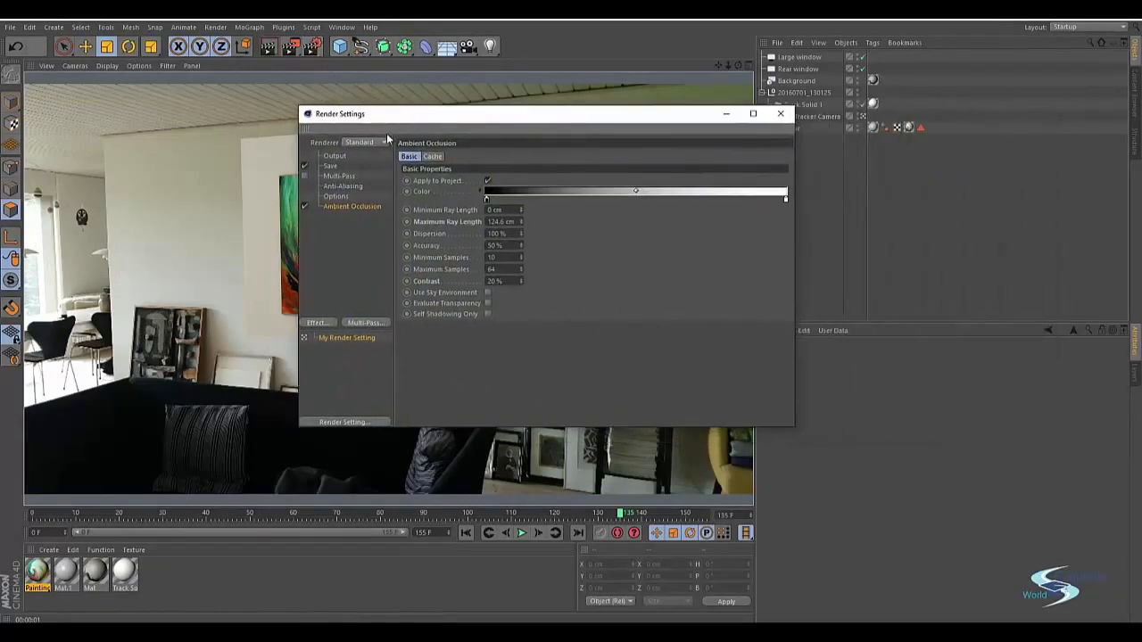
left_click(304, 176)
left_click(334, 177)
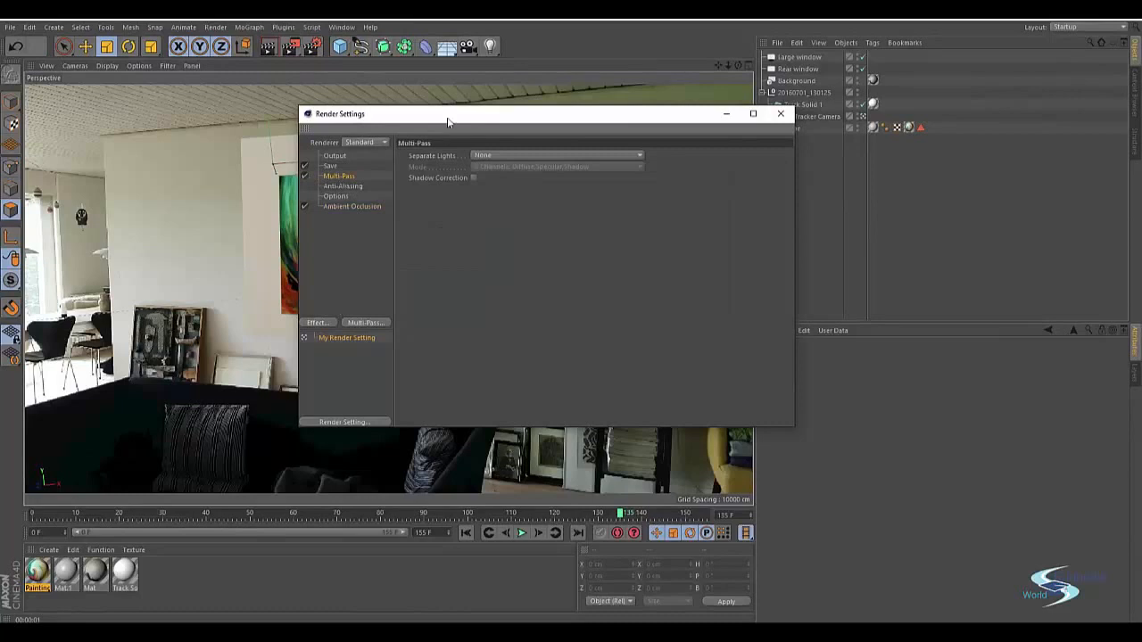
- Add Shadow and Object Buffer passes to the multi-pass output
mouse_move(448, 120)
left_mouse_down()
mouse_move(698, 152)
mouse_move(694, 127)
mouse_move(679, 127)
left_mouse_up()
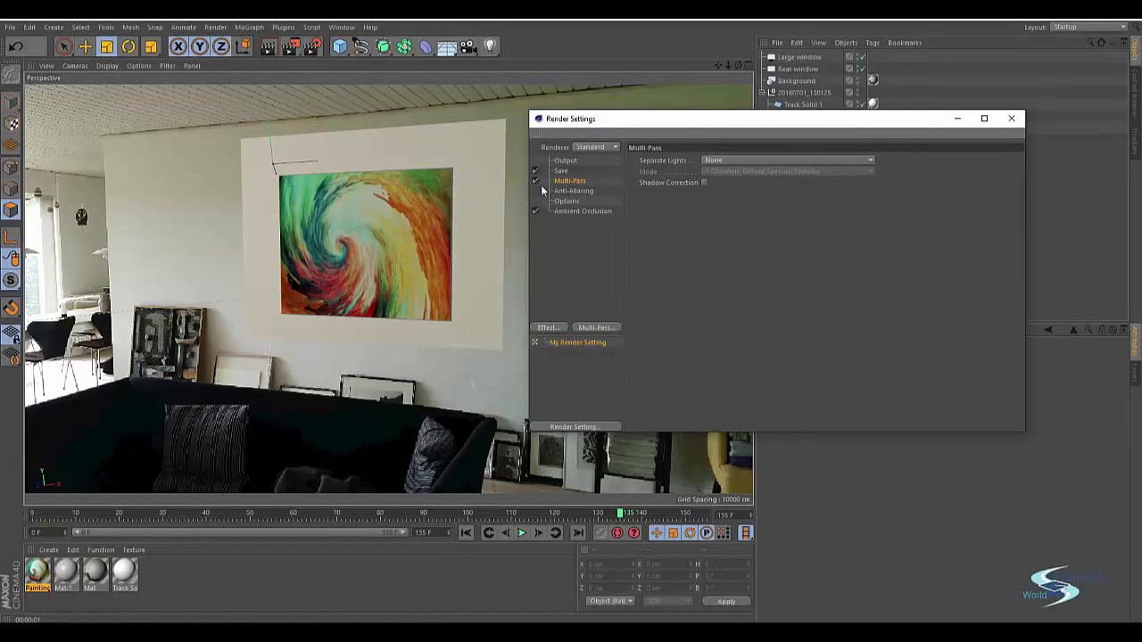
left_click(588, 327)
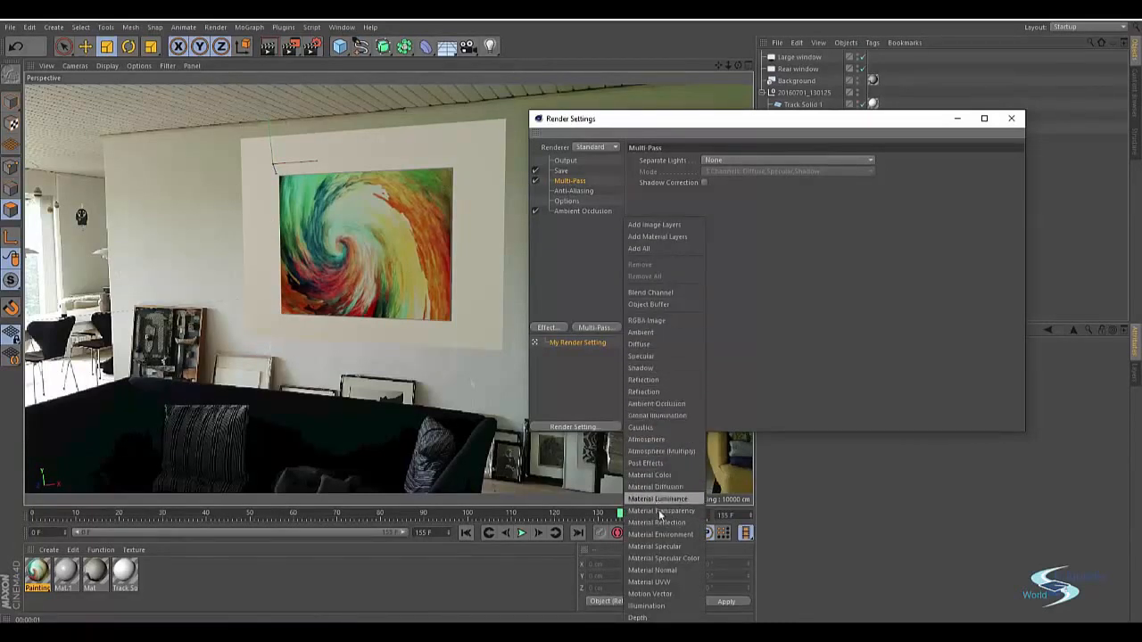
left_click(661, 367)
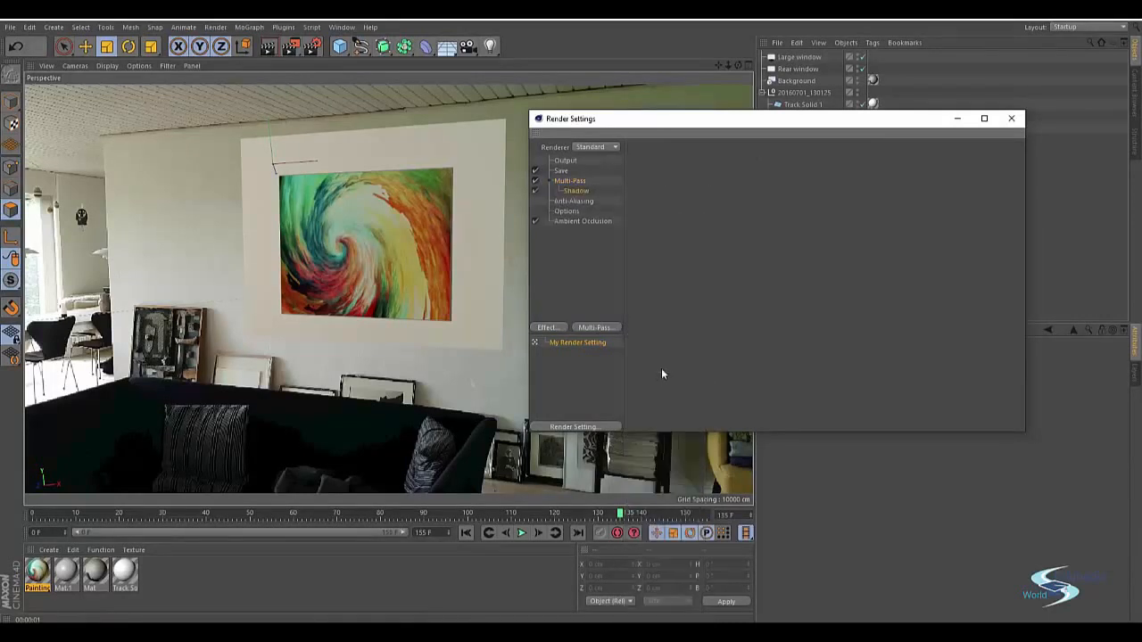
left_click(613, 329)
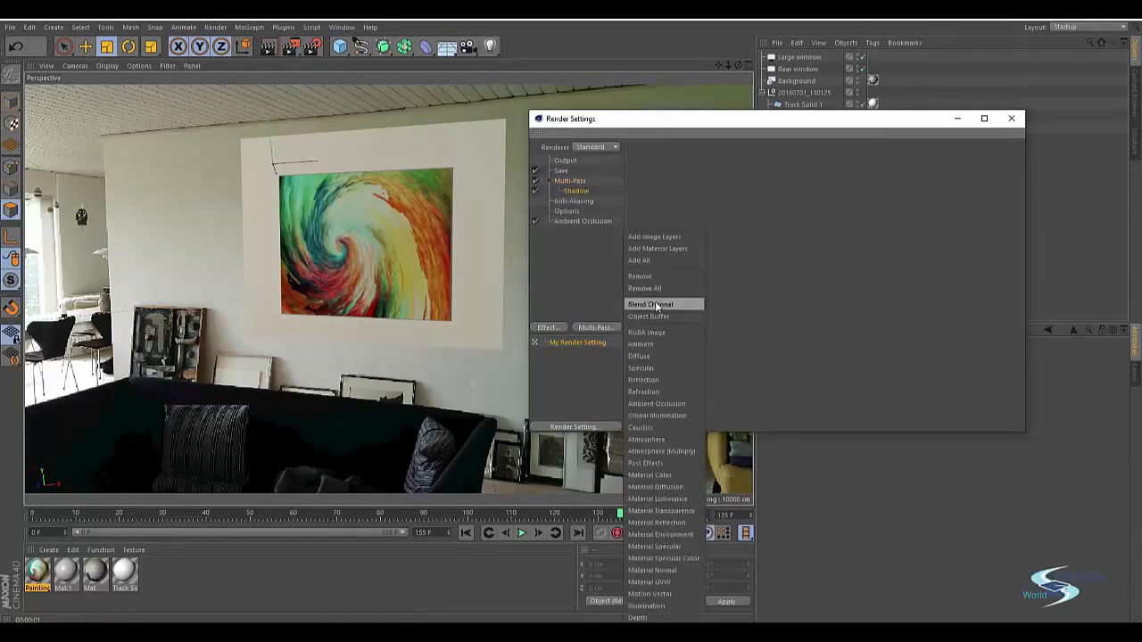
left_click(649, 315)
- Remove the Ambient Occlusion effect from the render settings and check the Object Buffer pass's group ID
left_click(603, 329)
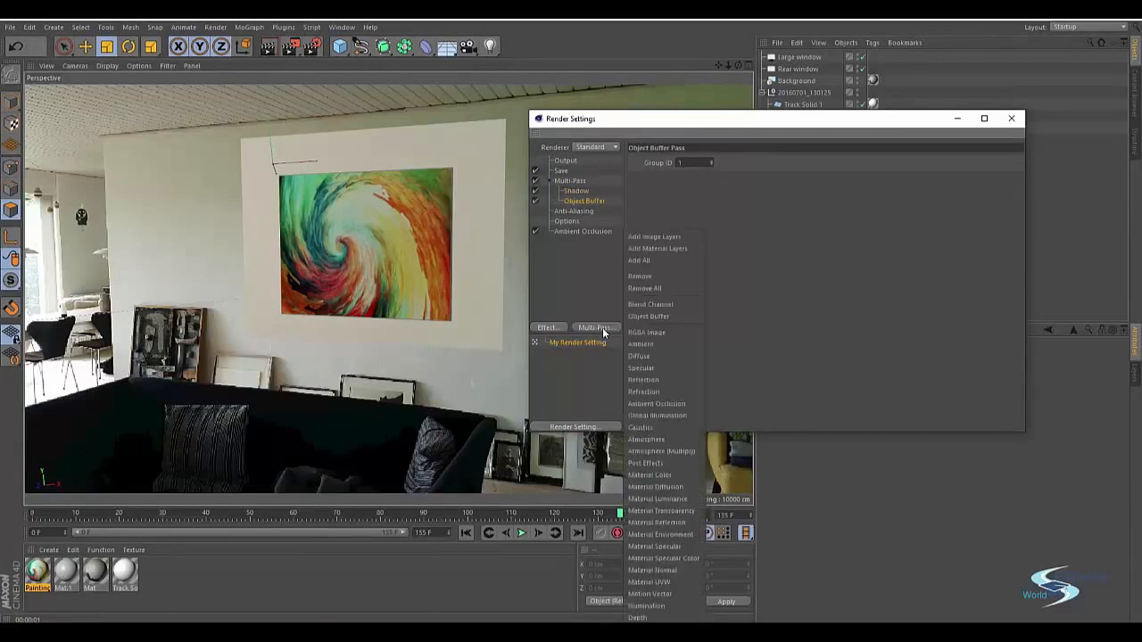
left_click(603, 328)
left_click(588, 296)
left_click(574, 231)
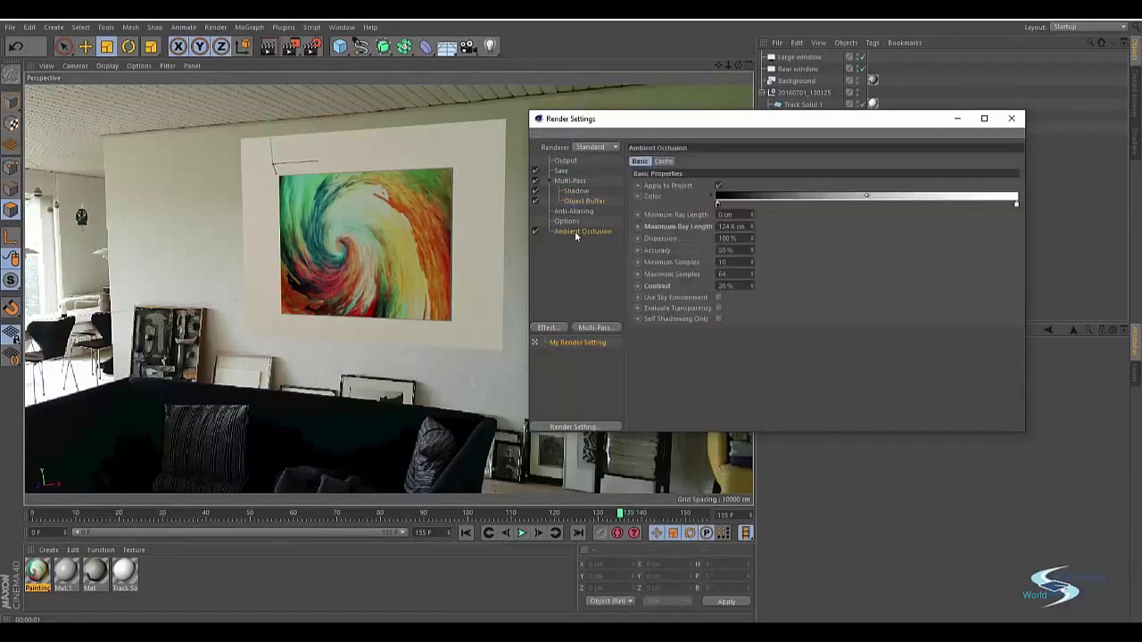
key("Delete")
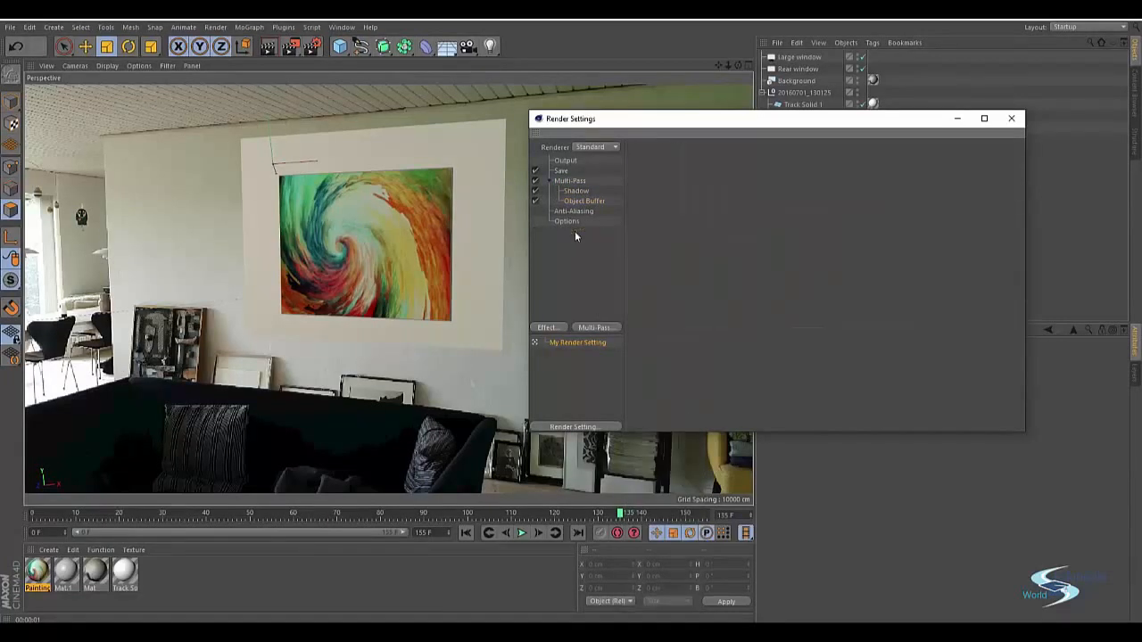
left_click(594, 328)
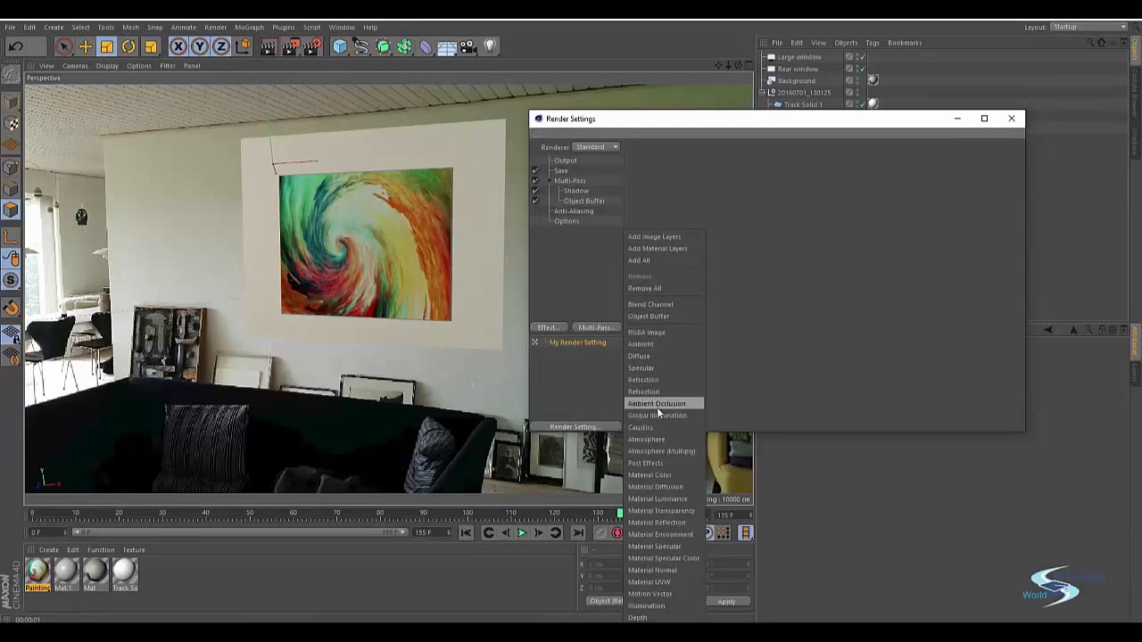
left_click(613, 292)
left_click(575, 200)
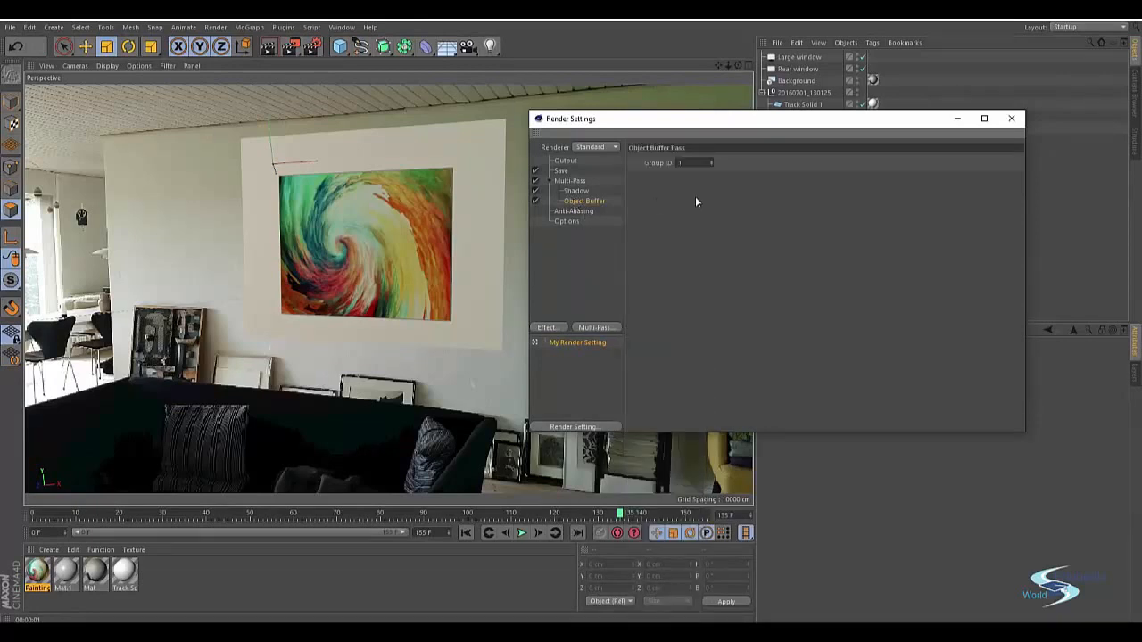
left_click_drag(704, 134, 374, 113)
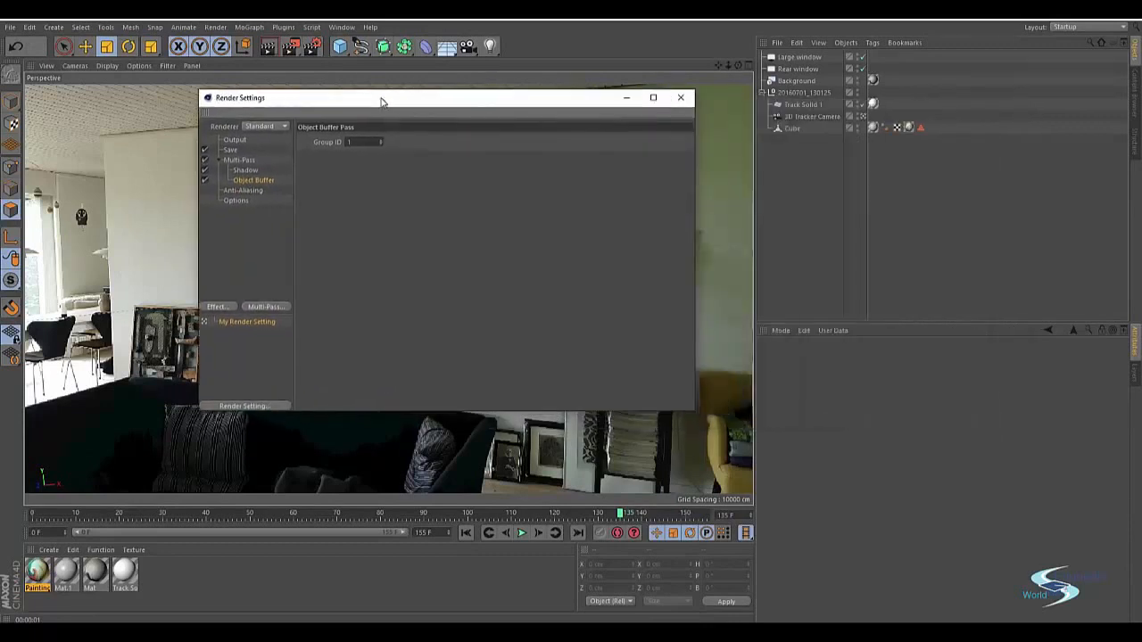
left_click(682, 99)
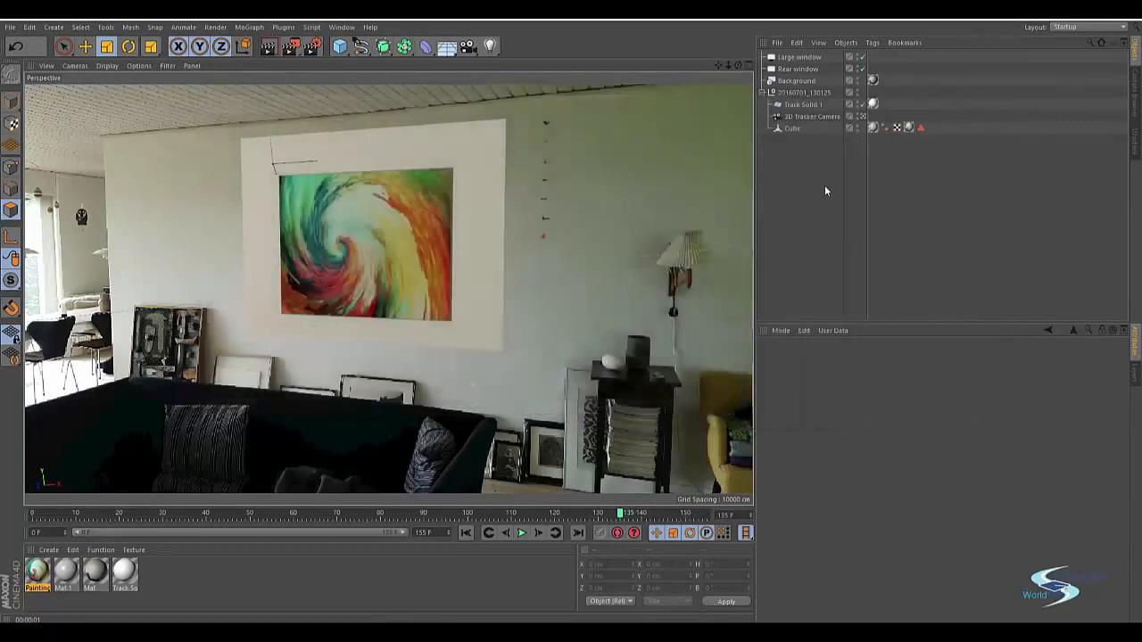
- Add a Compositing tag to the Cube and enable object buffer 1 on it
left_click(796, 133)
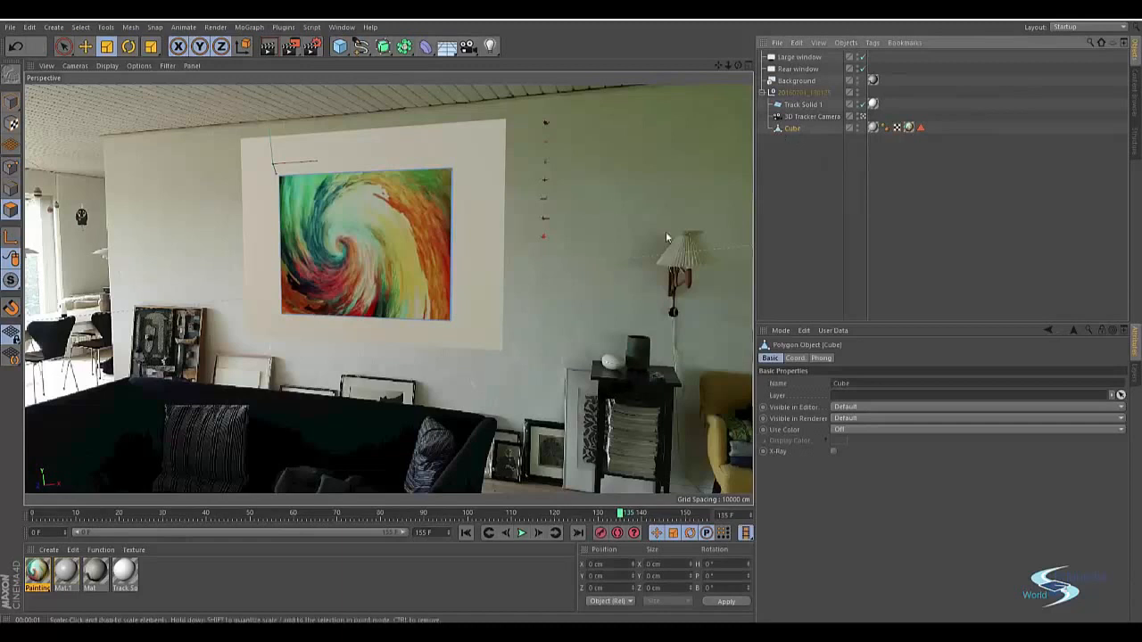
right_click(793, 132)
mouse_move(847, 137)
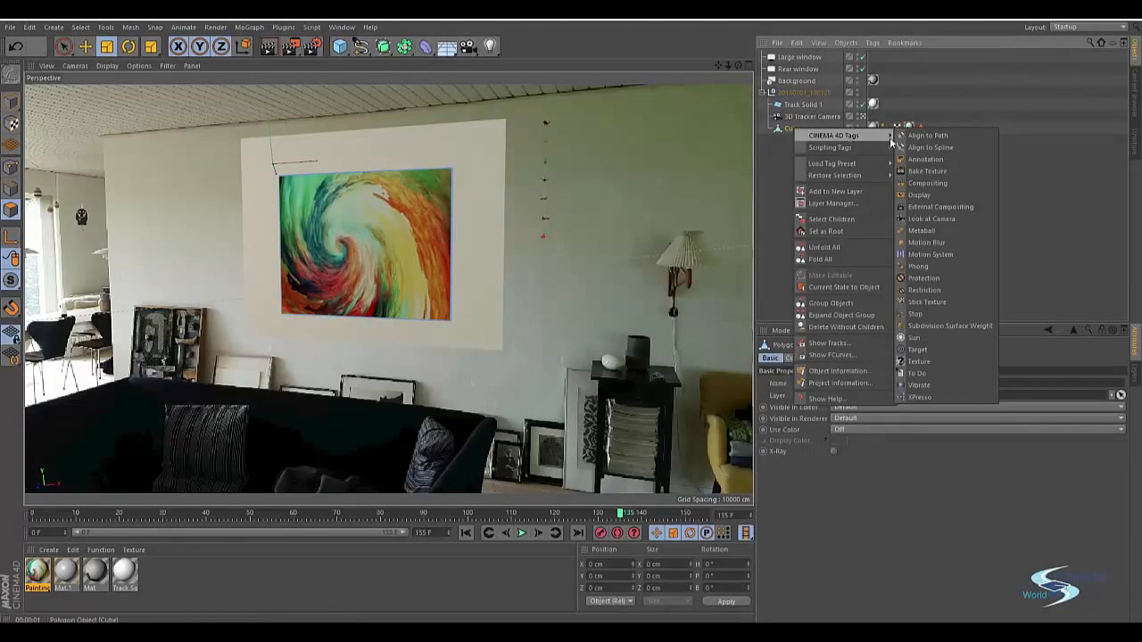
left_click(933, 183)
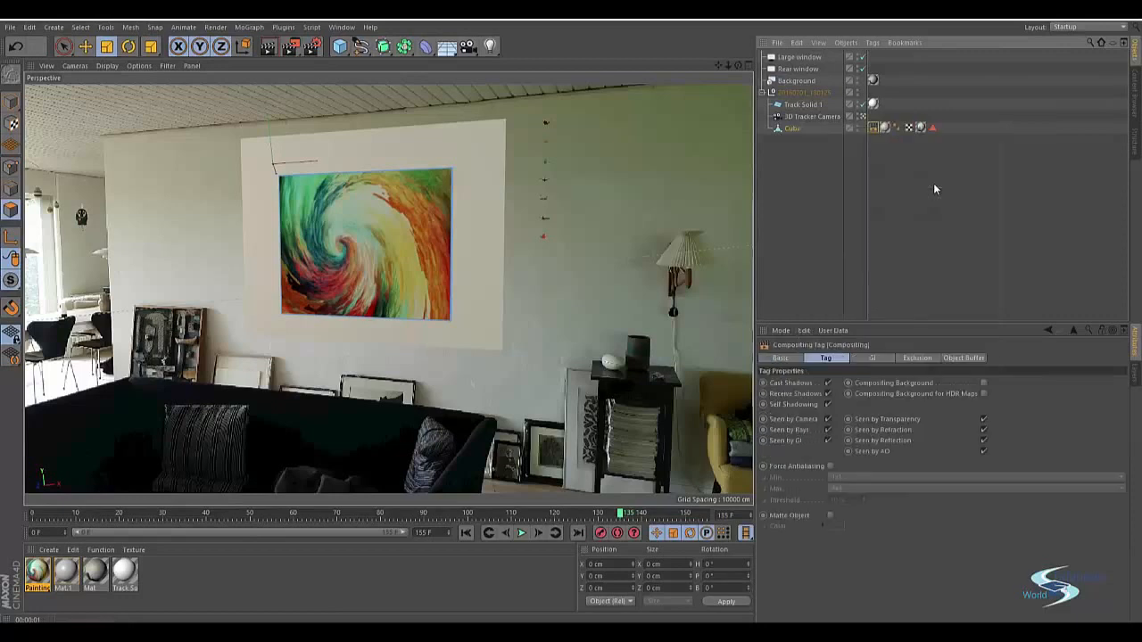
left_click(962, 358)
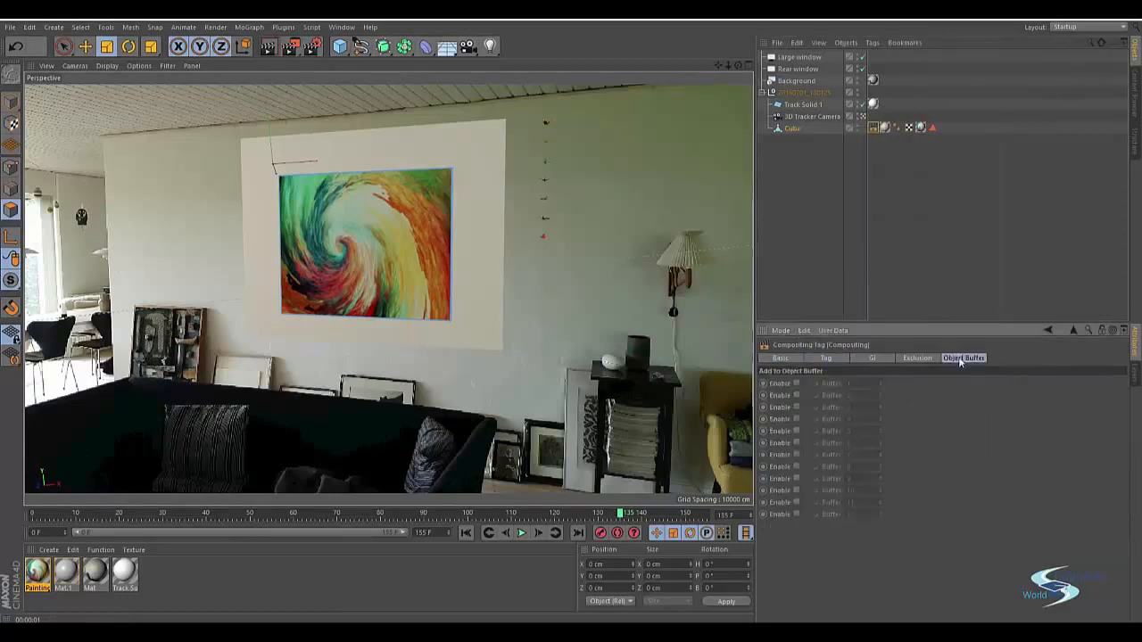
left_click(794, 383)
left_click(925, 264)
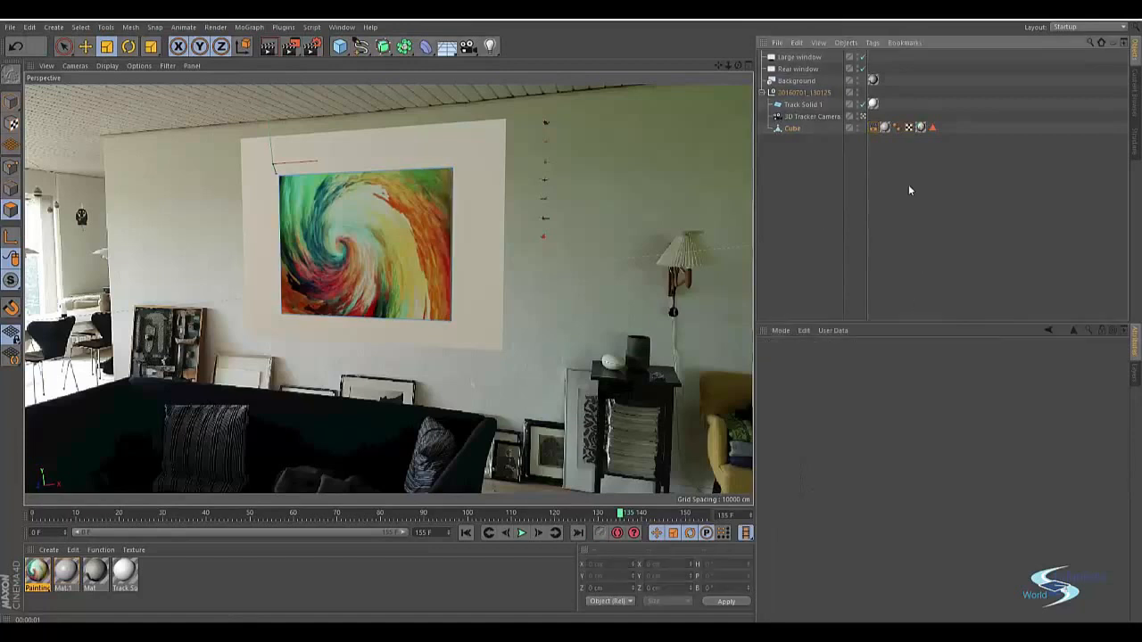
left_click(872, 127)
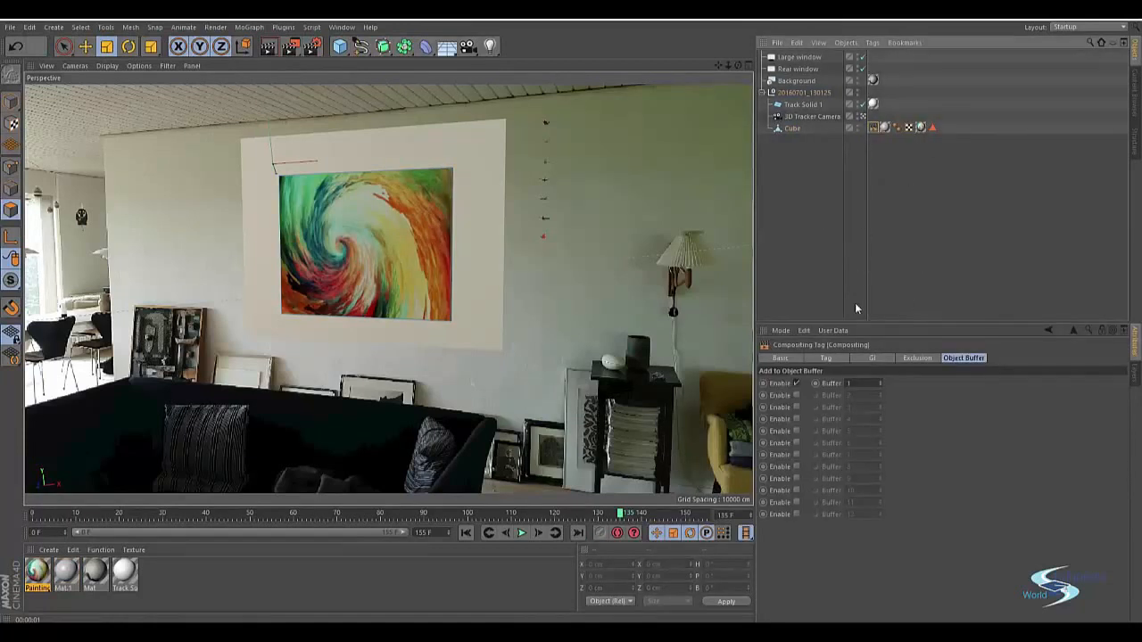
- Compare the Object Buffer pass's group ID in the render settings with the Cube's object buffer number
left_click(311, 47)
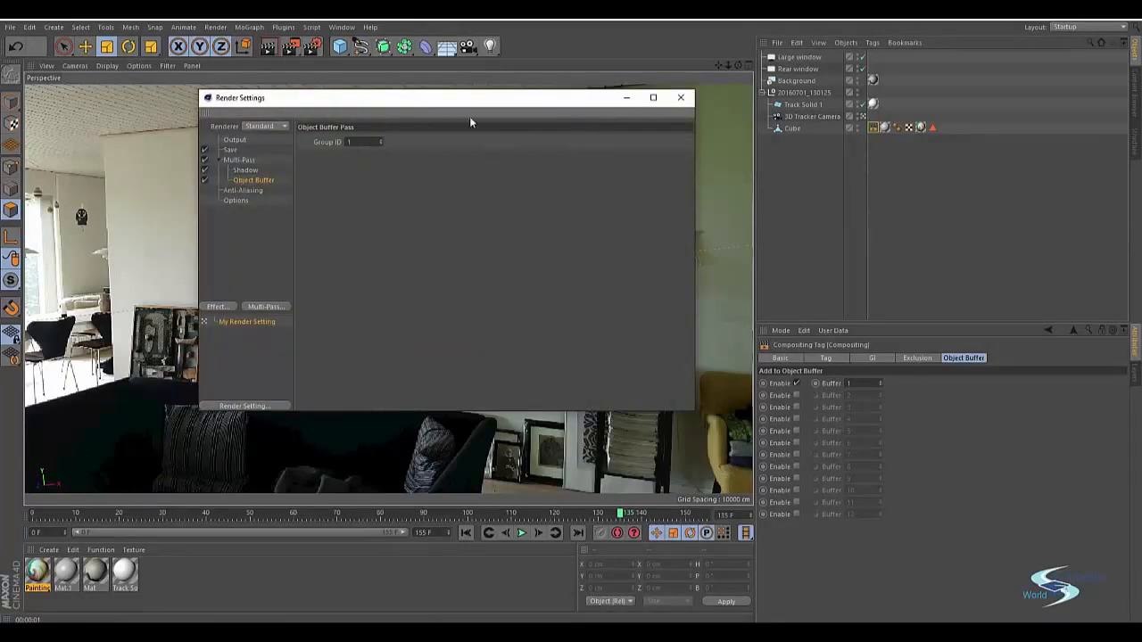
left_click_drag(447, 100, 471, 130)
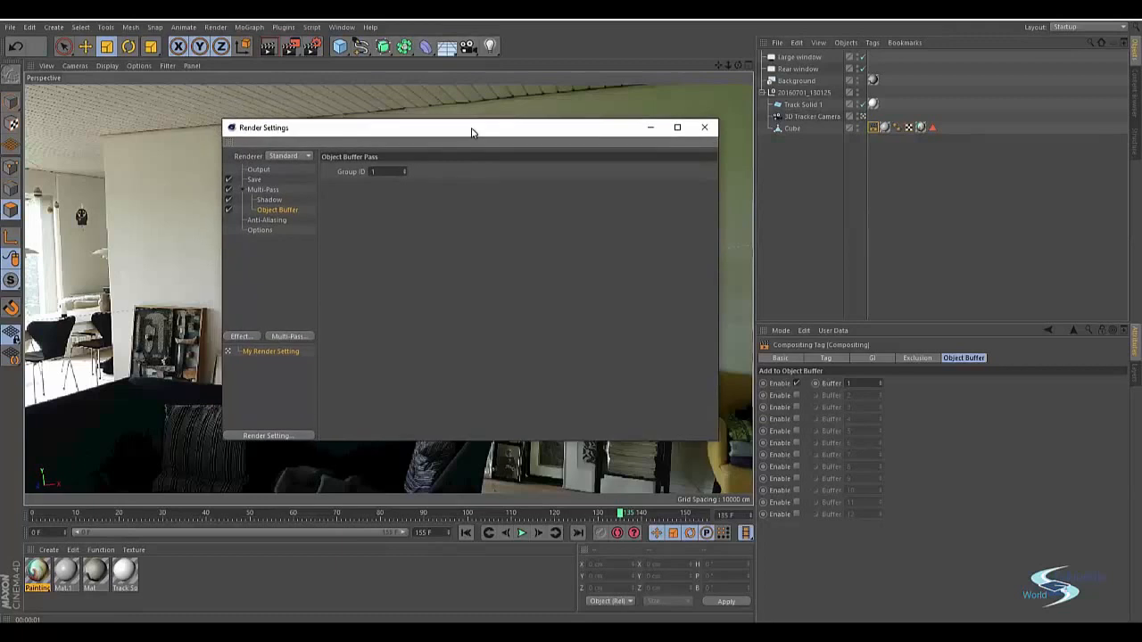
left_click(705, 128)
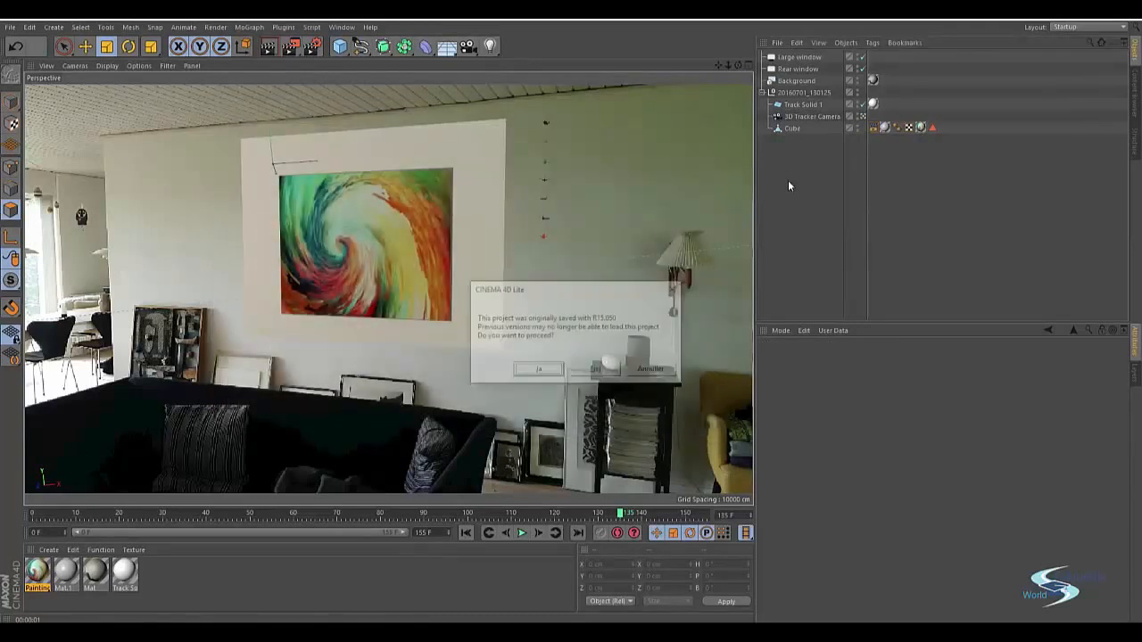
- Save the project over the R15 version and scrub the timeline to frame 129
left_click(545, 373)
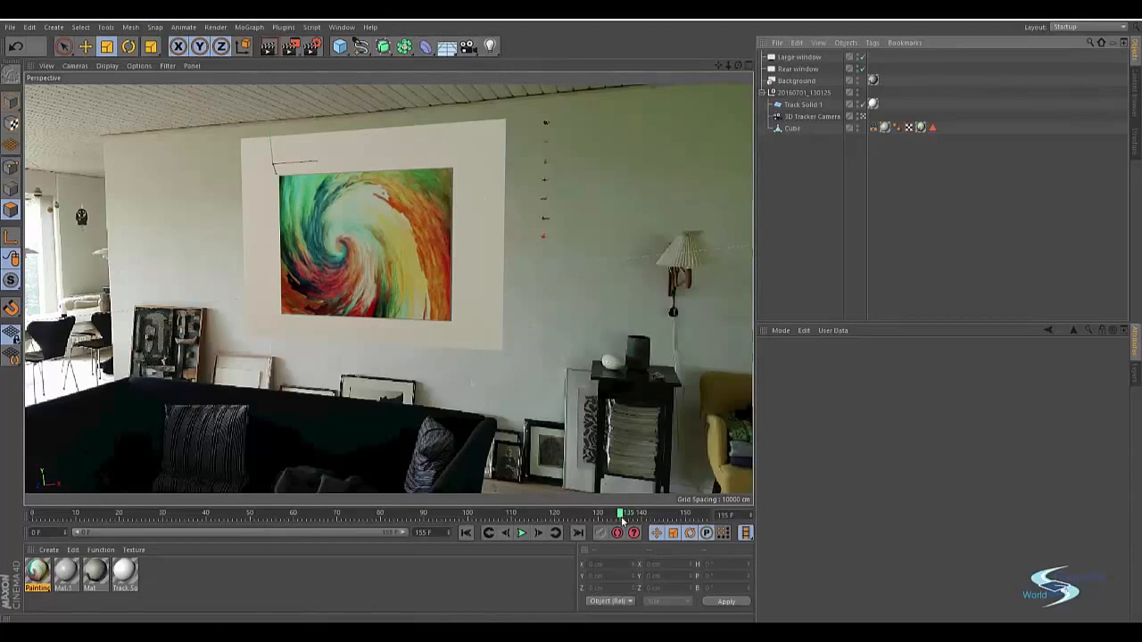
left_click_drag(620, 514, 406, 515)
left_click_drag(227, 512, 590, 490)
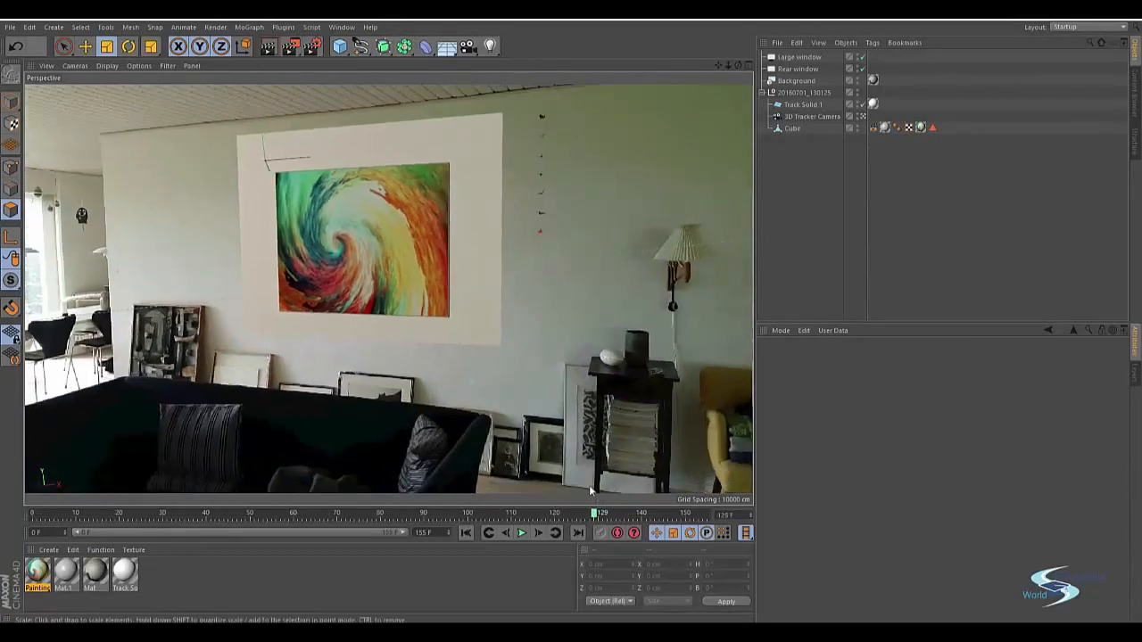
- Switch to After Effects and create a 1920 x 1080, 30 fps, 10-second composition named "Painting on wall"
key("alt+Tab")
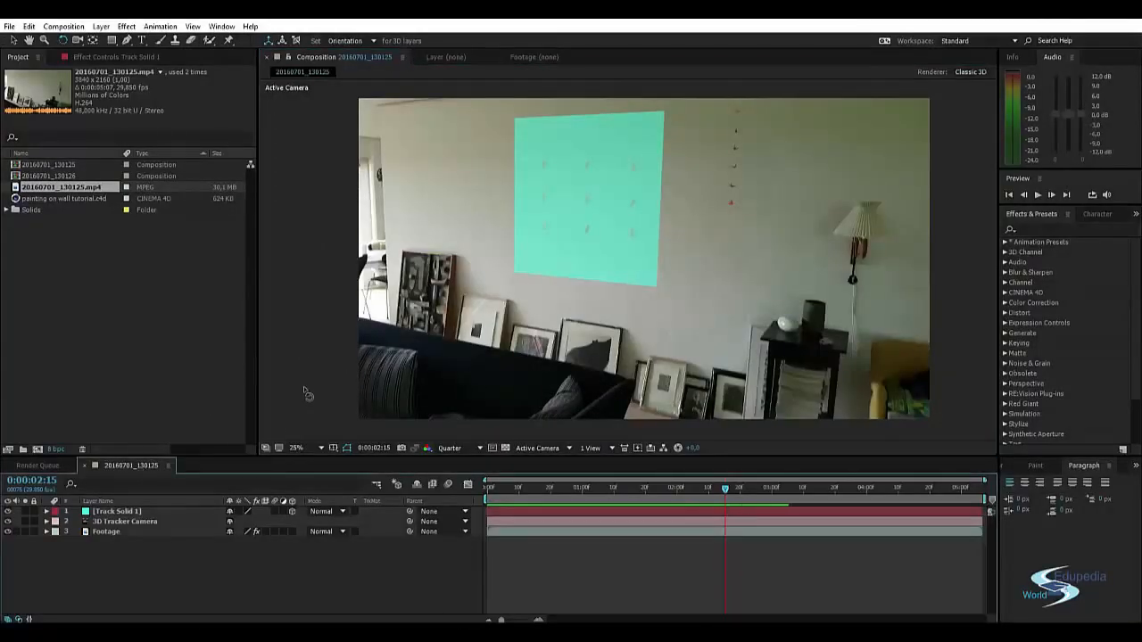
left_click(38, 450)
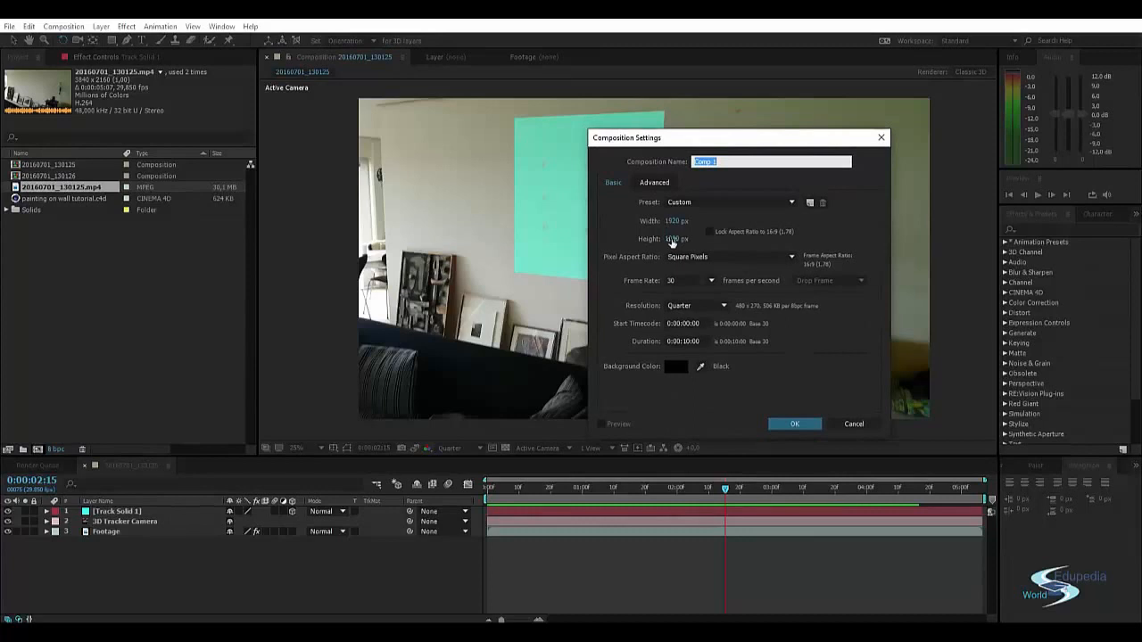
left_click_drag(719, 143, 644, 115)
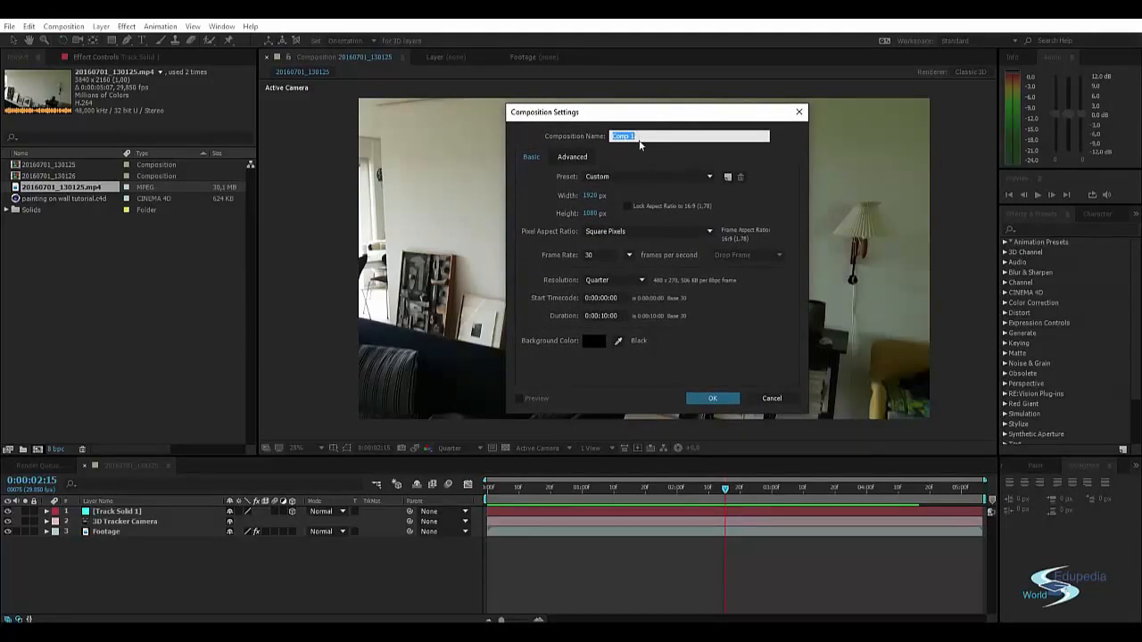
type("Painting on wall")
left_click(713, 399)
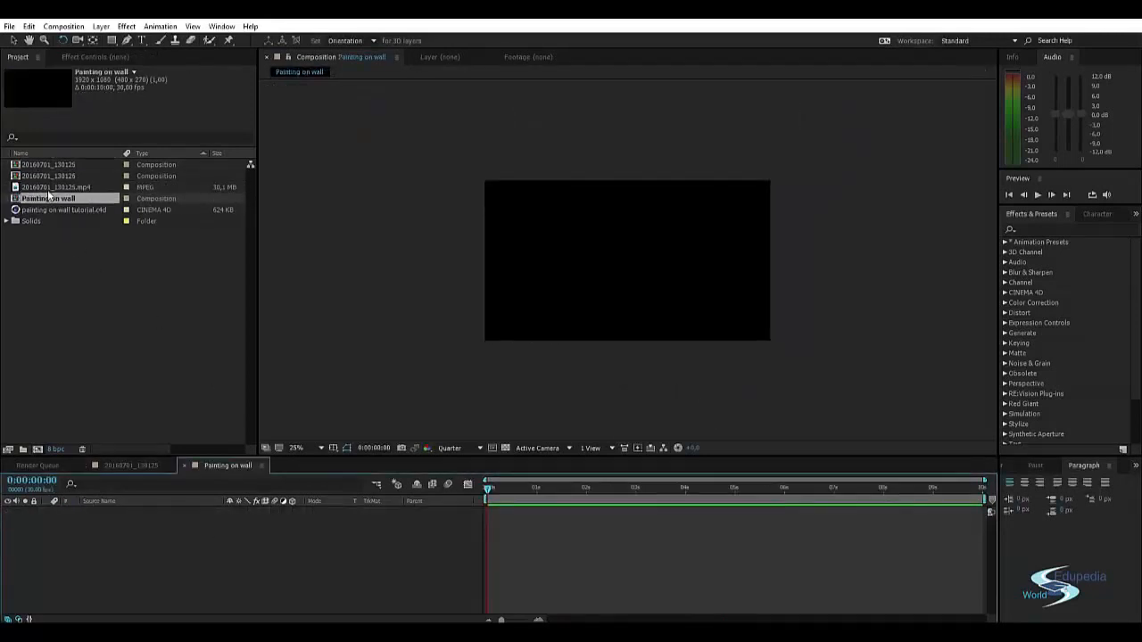
- Add the 20160701_130125.mp4 footage to the Painting on wall composition and set its scale to 50%
left_click(53, 187)
left_click_drag(54, 187, 181, 524)
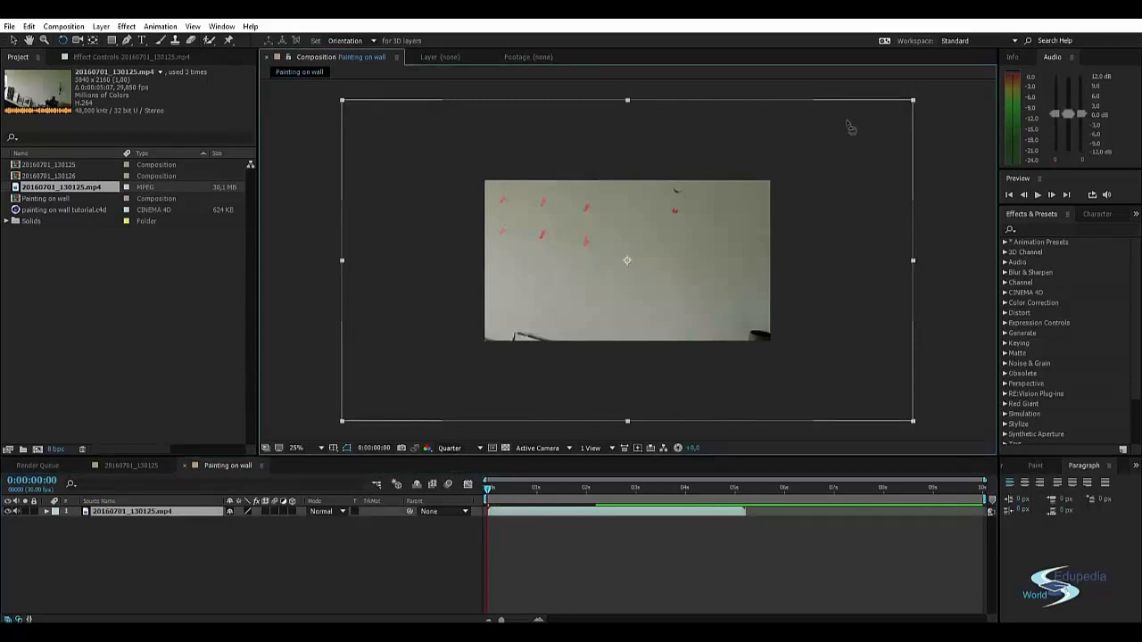
left_click_drag(257, 222, 472, 223)
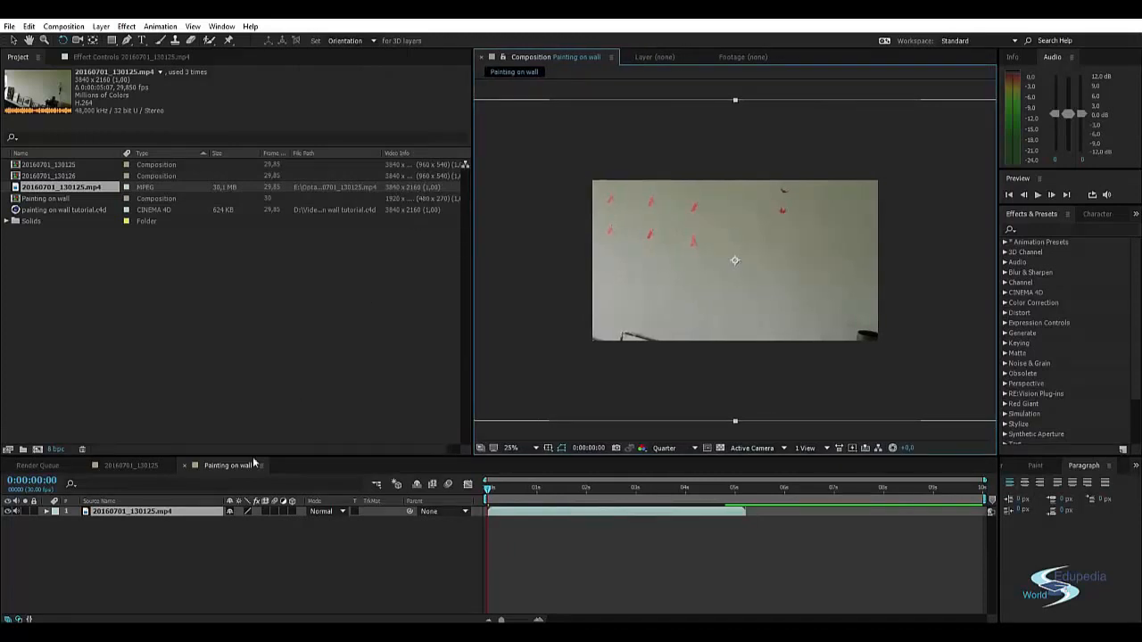
left_click(214, 511)
key("s")
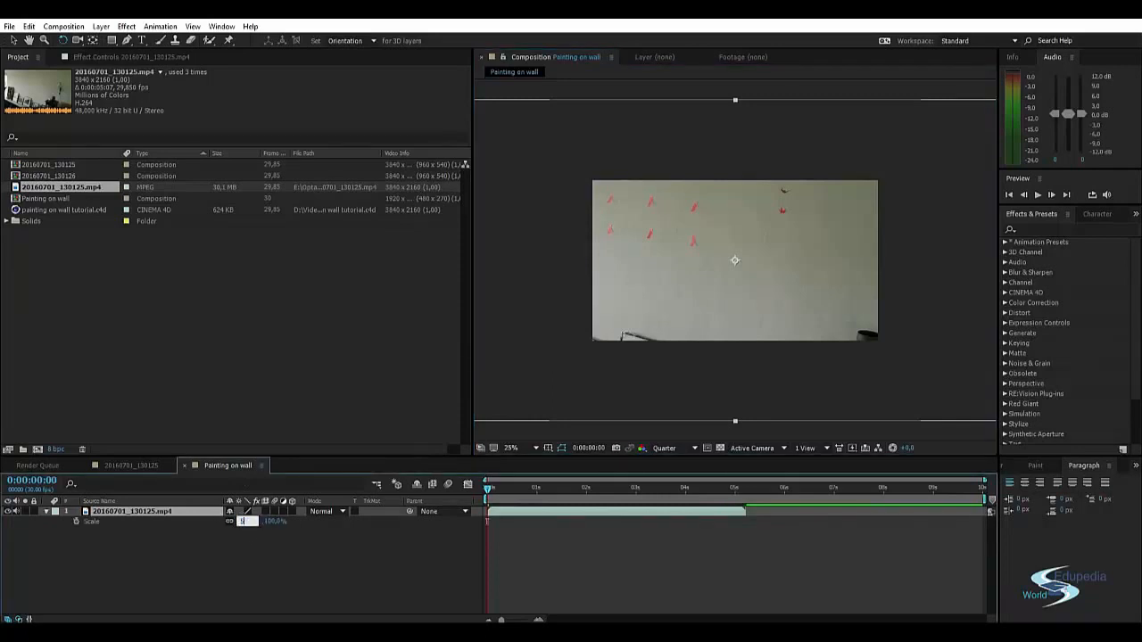
type("50")
key("Return")
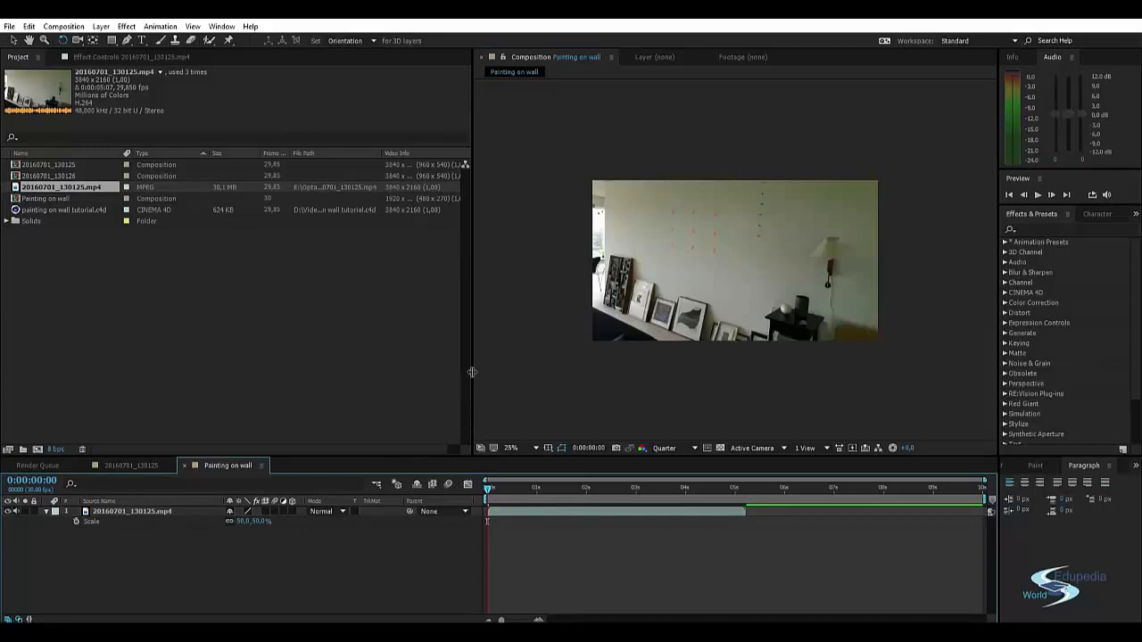
- Add painting on wall tutorial.c4d above the footage in the Painting on wall composition, and scrub the scene's timeline in Cinema 4D
left_click_drag(472, 372, 194, 367)
scroll(429, 347, "up", 2)
middle_click_drag(433, 316, 414, 305)
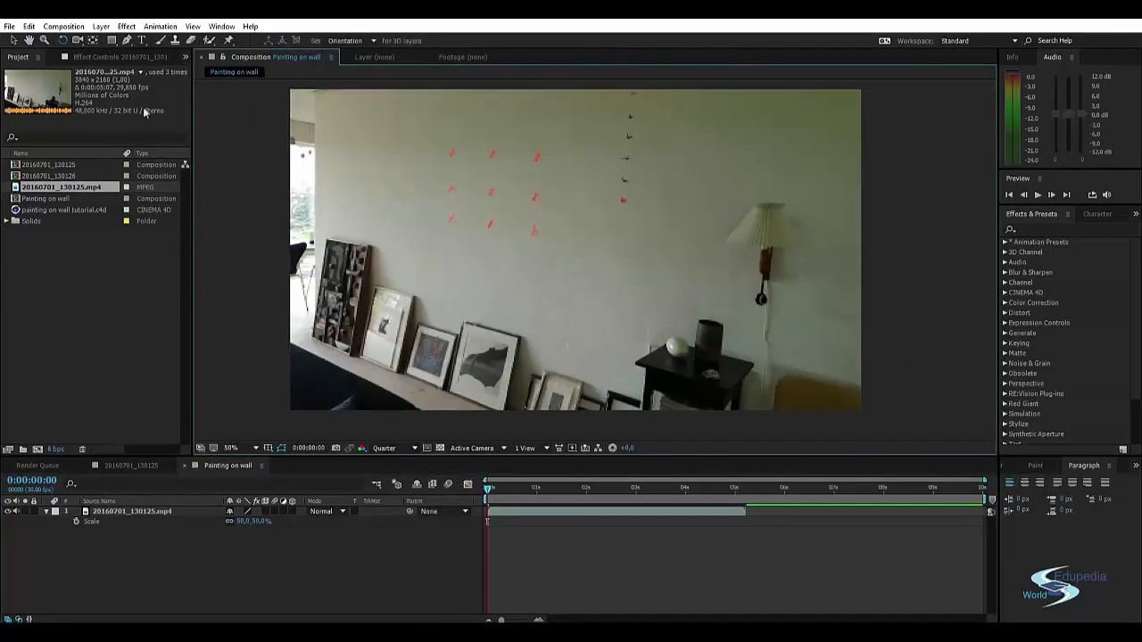
left_click(36, 210)
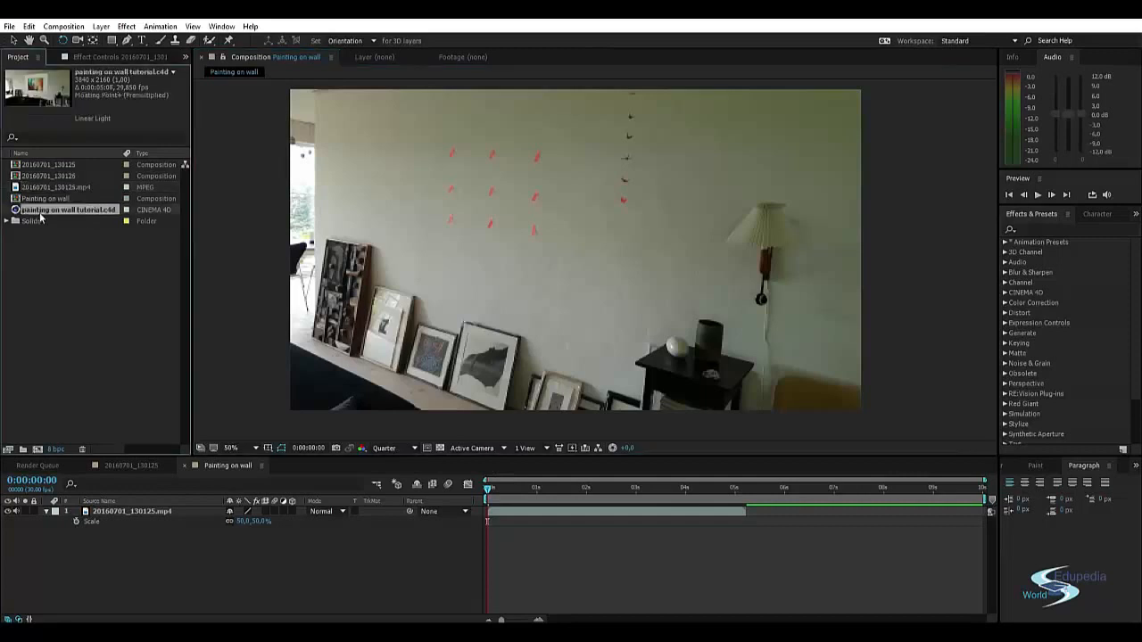
mouse_move(44, 210)
left_mouse_down()
mouse_move(125, 481)
mouse_move(112, 510)
mouse_move(191, 552)
left_mouse_up()
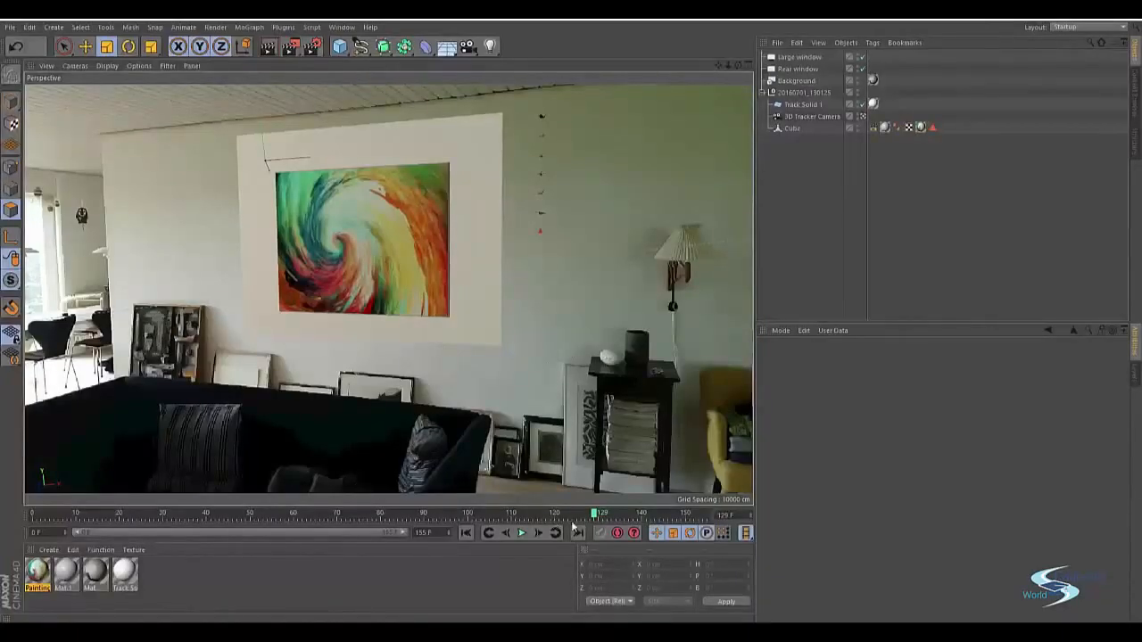
left_click_drag(596, 519, 249, 503)
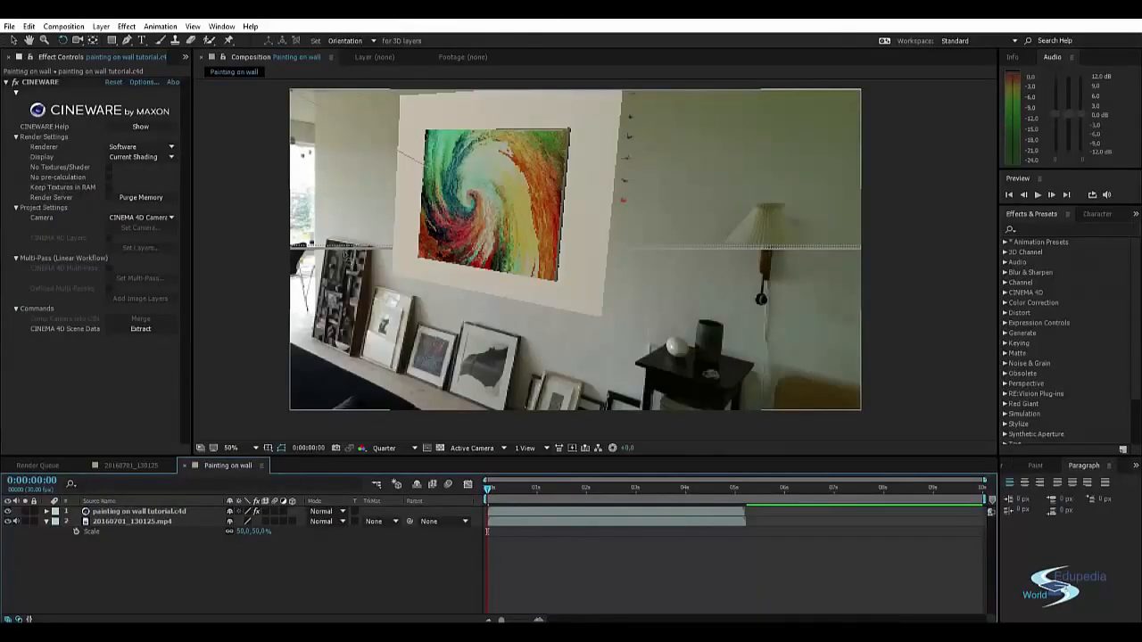
- Set the composition's preview resolution to Half and look over the painting on the wall
left_click(395, 452)
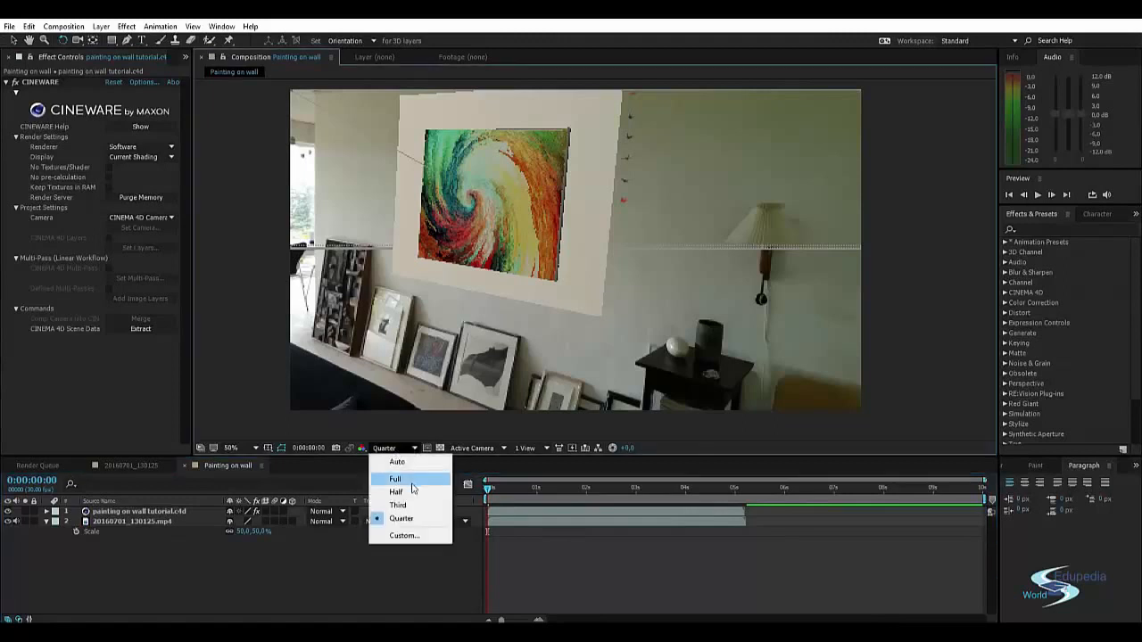
left_click(392, 492)
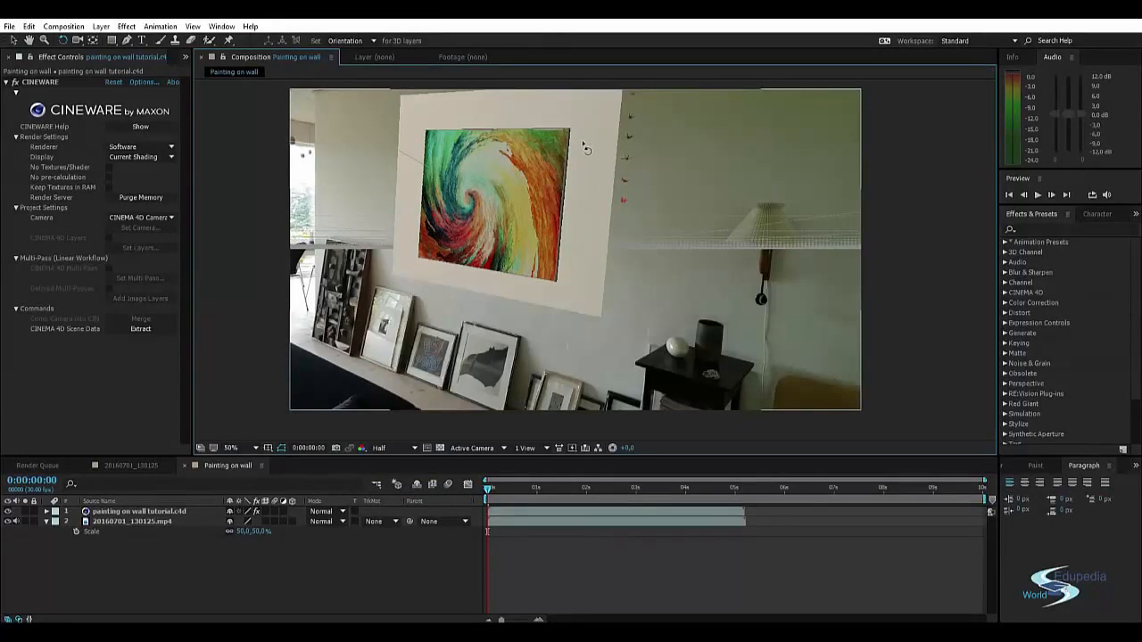
scroll(581, 150, "up", 2)
scroll(540, 155, "down", 2)
left_click_drag(326, 158, 329, 155)
key("w")
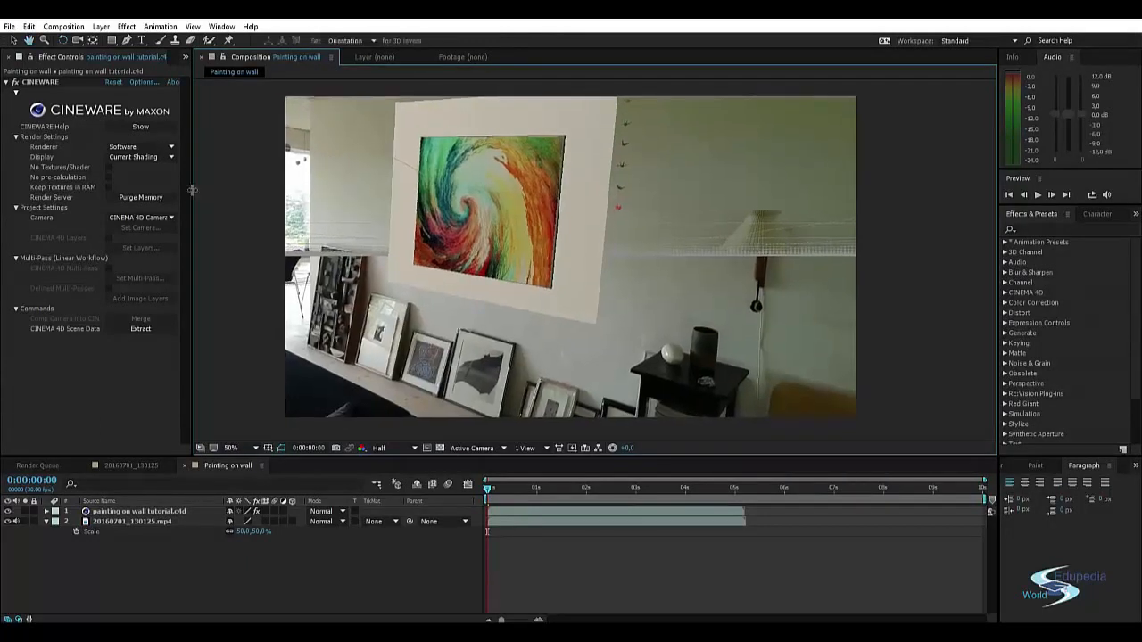
- Set the CINEWARE renderer of the painting scene layer to Standard (Draft)
left_click_drag(192, 189, 252, 193)
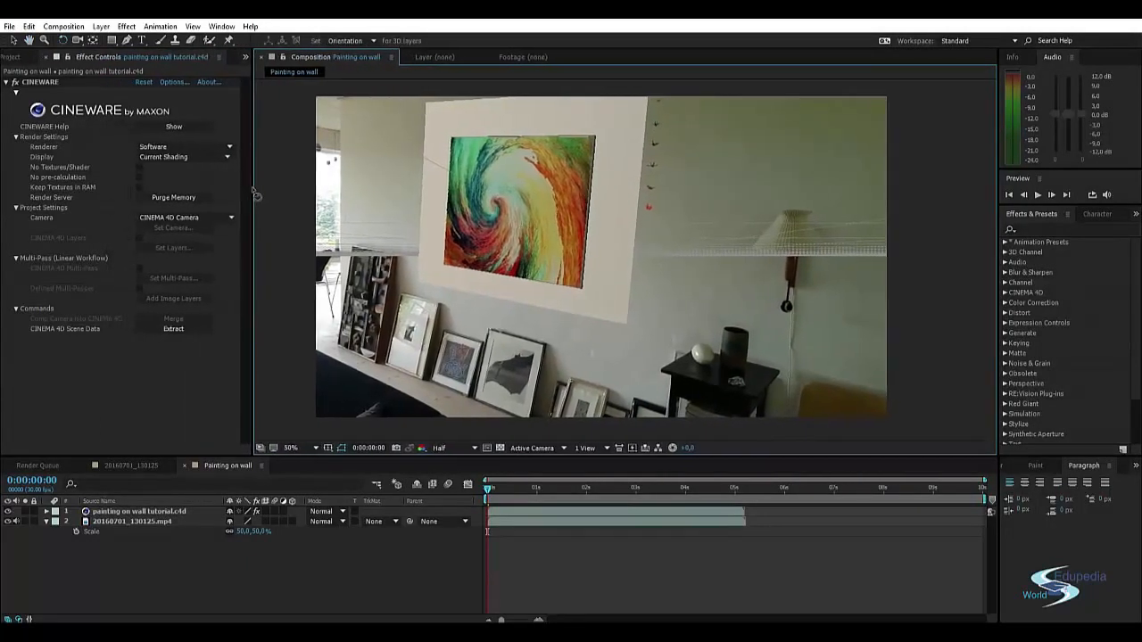
left_click(177, 149)
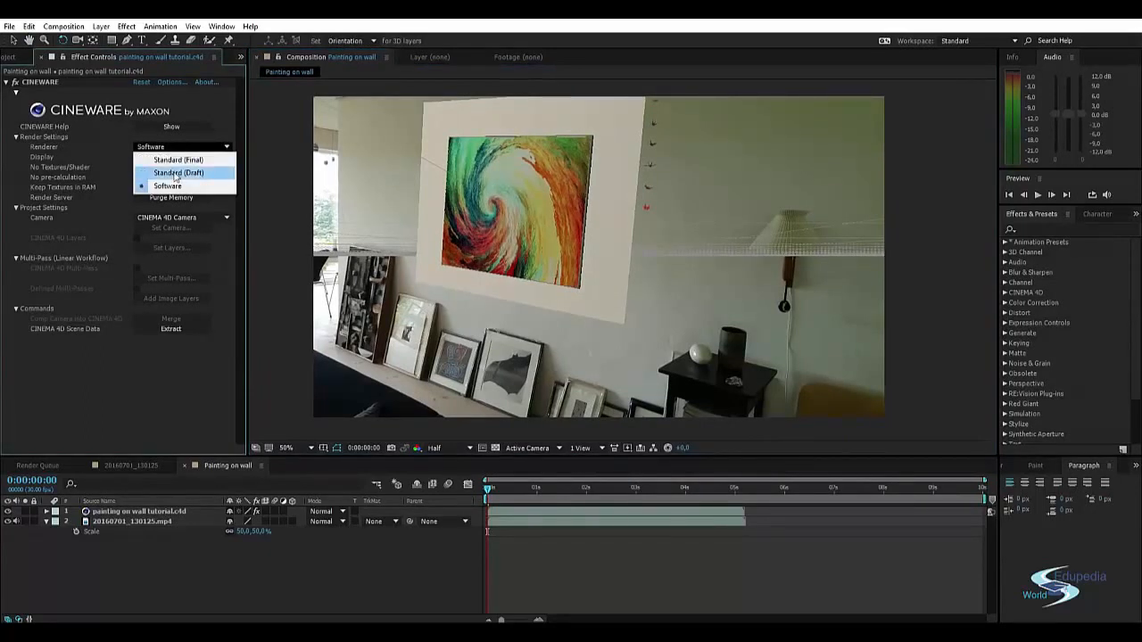
left_click(174, 174)
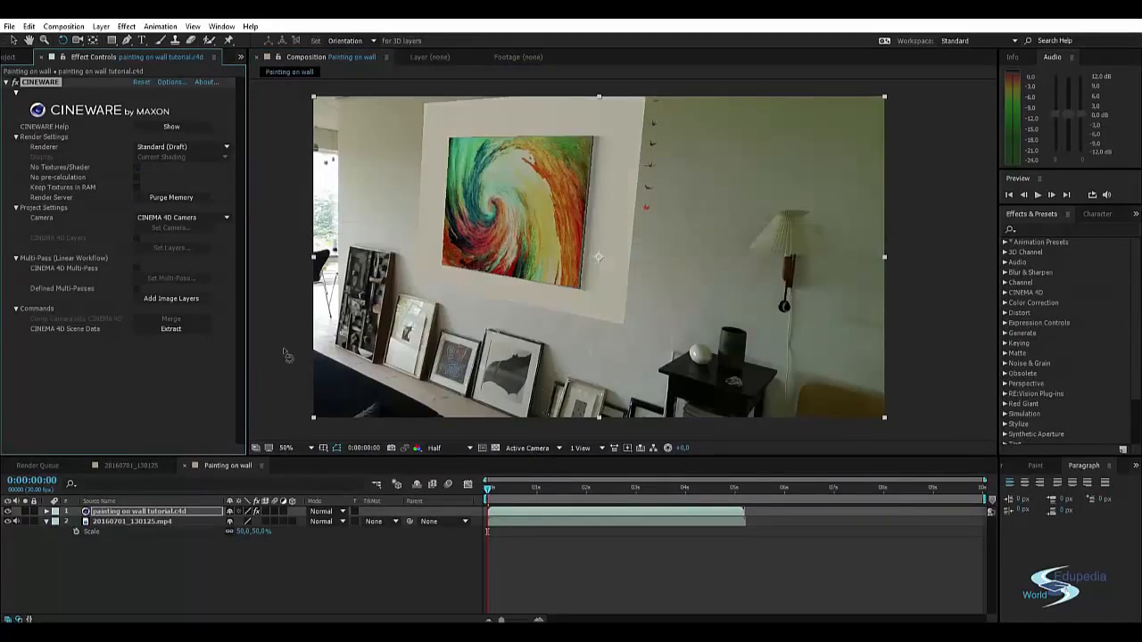
- Enable CINEMA 4D Multi-Pass on the painting scene layer and choose the Shadow pass
left_click(121, 513)
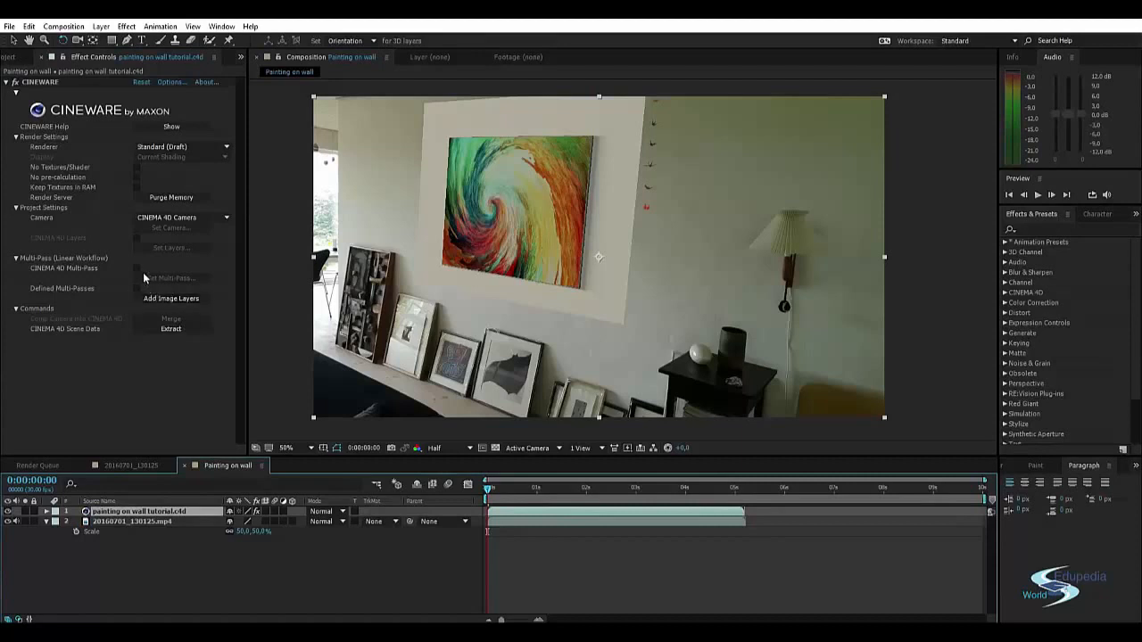
left_click(164, 361)
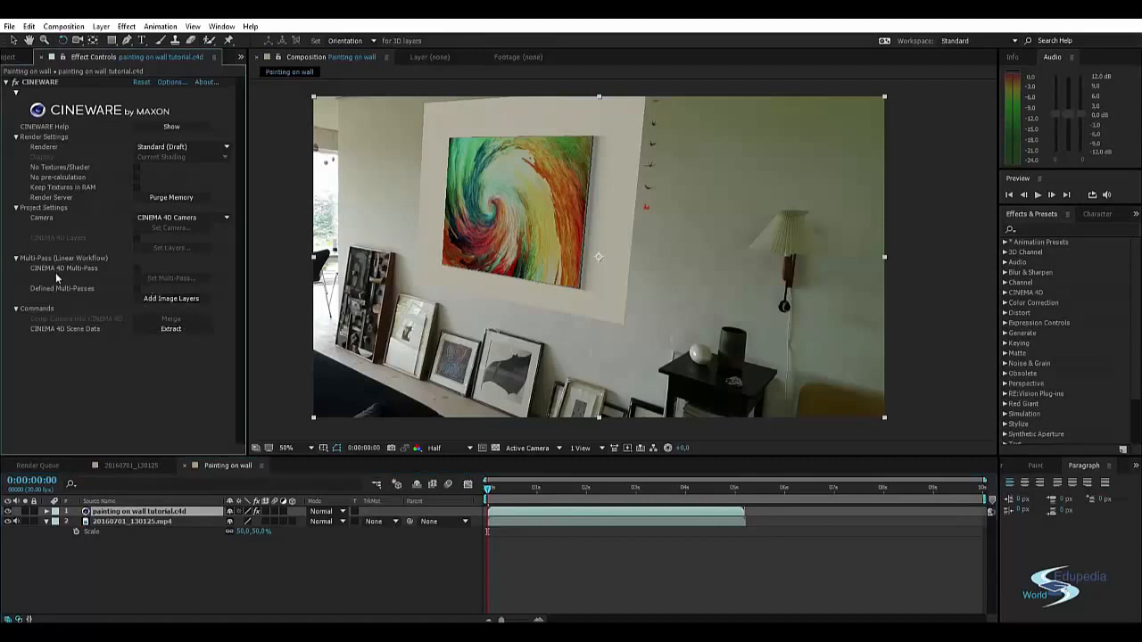
left_click(138, 267)
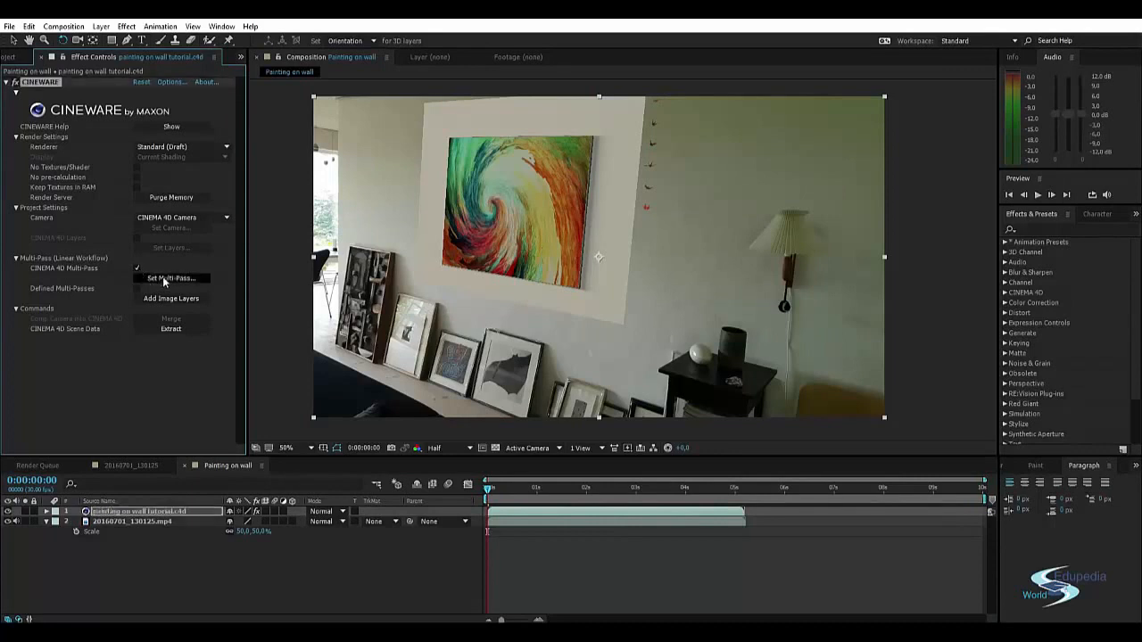
left_click(164, 279)
left_click(571, 319)
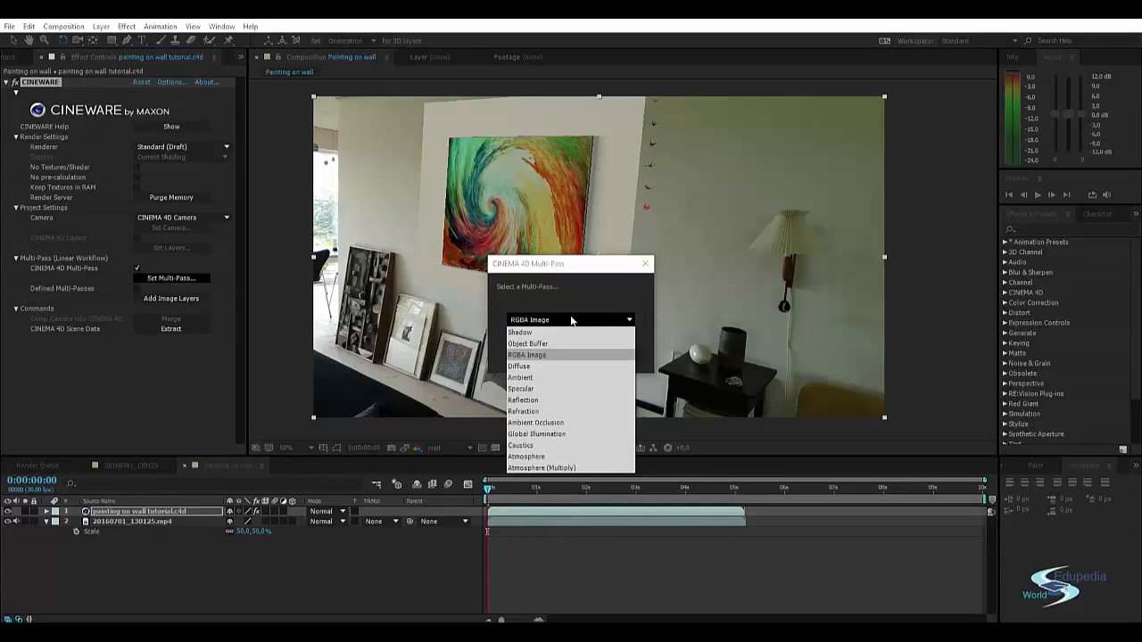
left_click(548, 332)
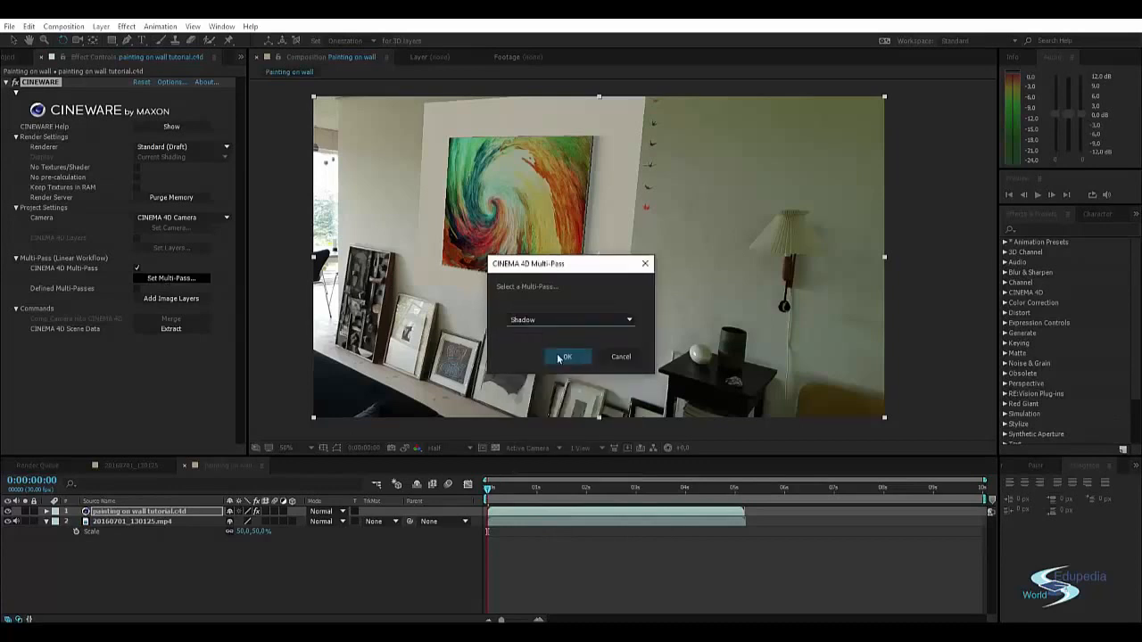
left_click(568, 356)
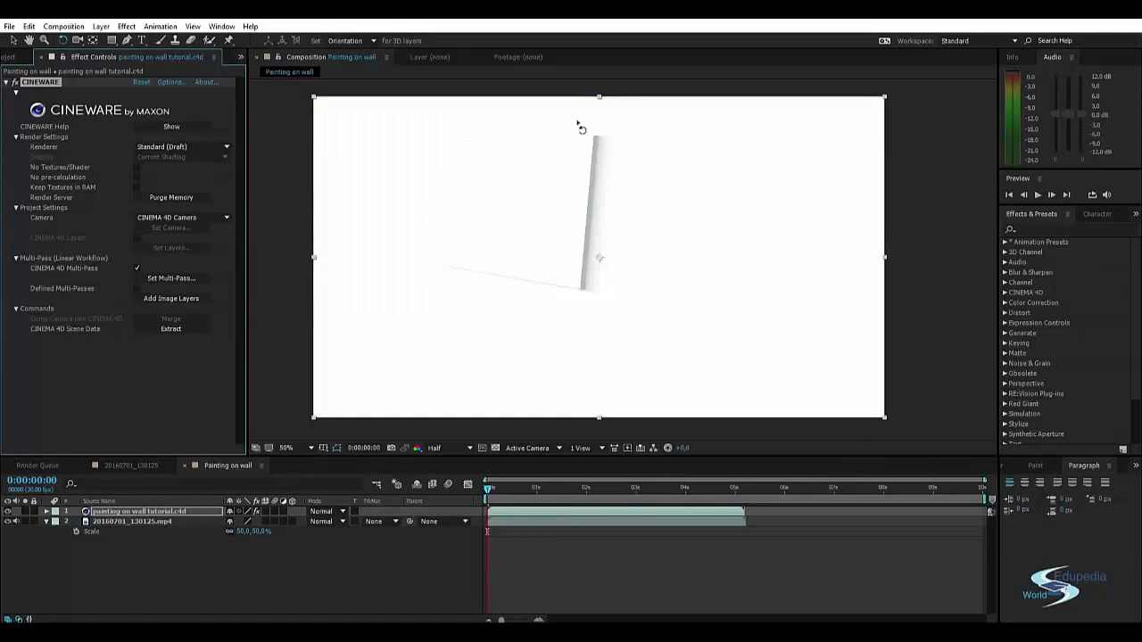
- Check the shadow's edges up close and set the composition's preview resolution to Full
left_click(914, 136)
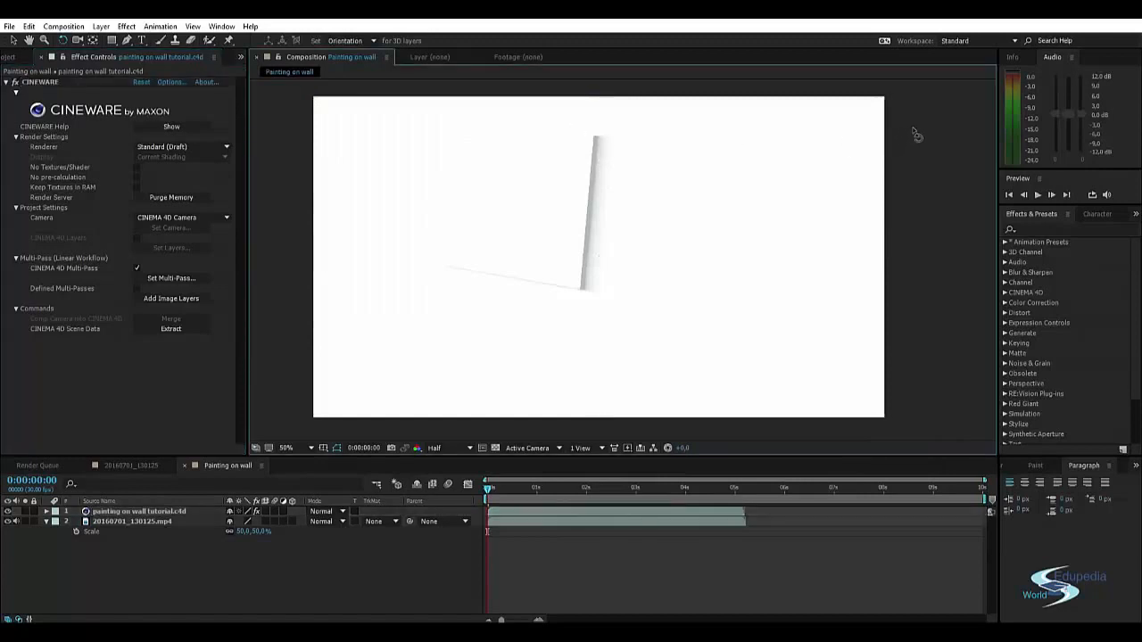
key("v")
scroll(586, 142, "up", 3)
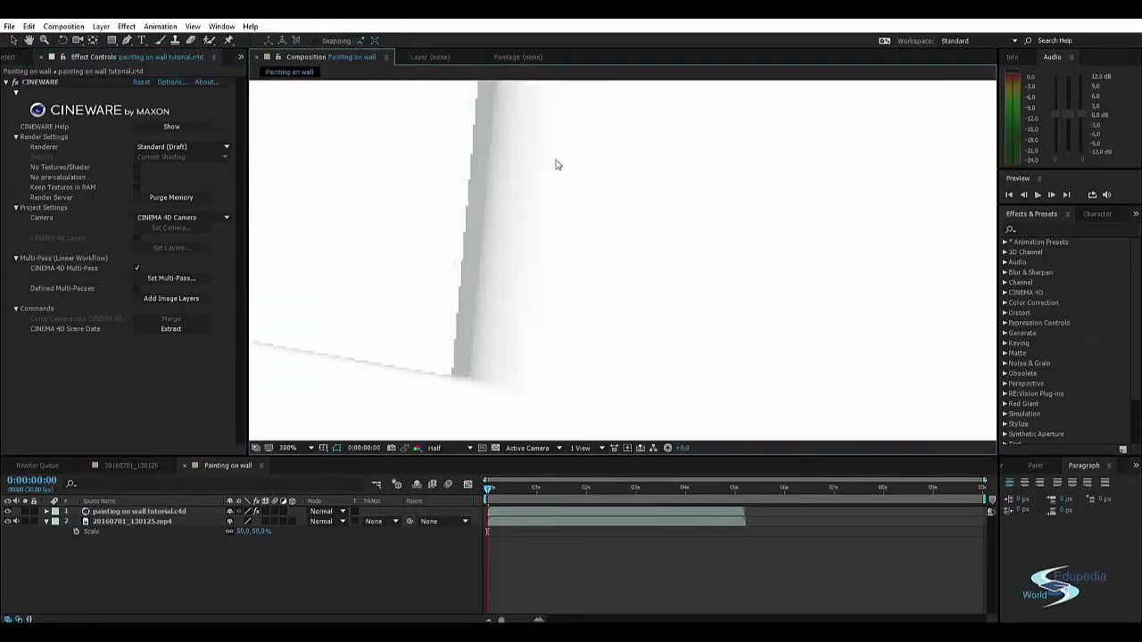
scroll(477, 180, "down", 4)
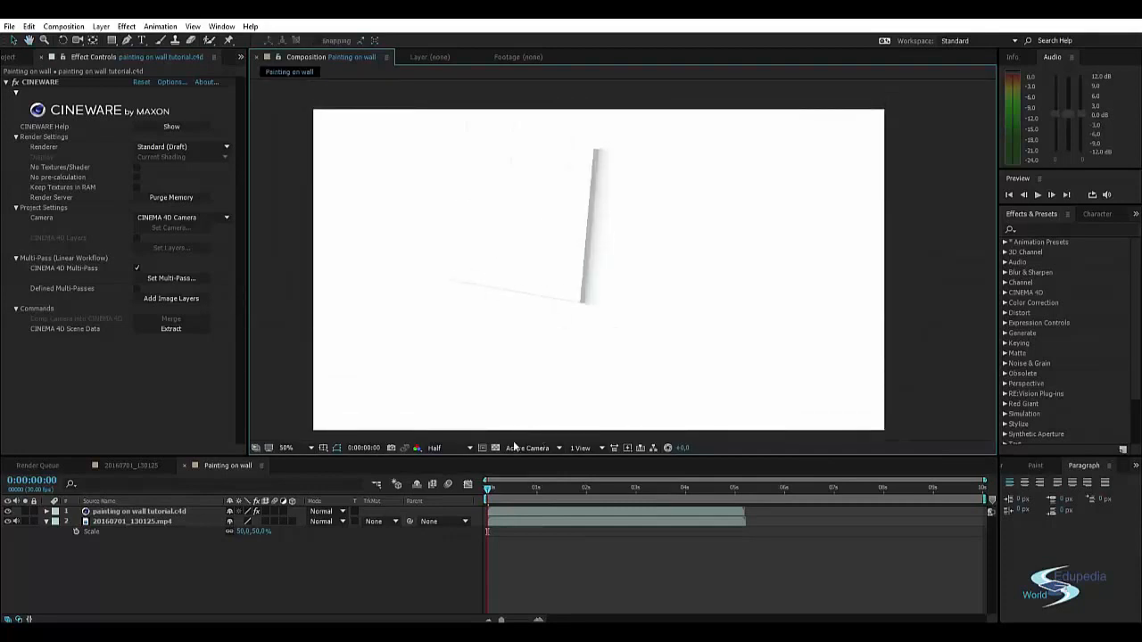
left_click(435, 448)
left_click(441, 479)
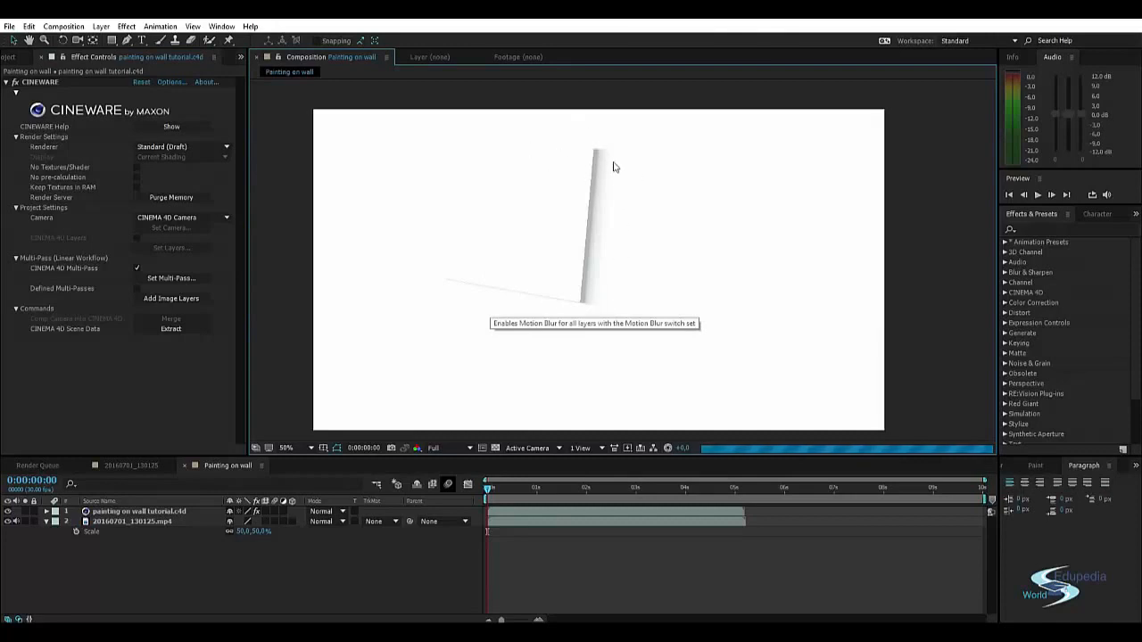
- Examine the edge sharpness and soft falloff of the full-resolution shadow pass around the painting
scroll(553, 232, "up", 3)
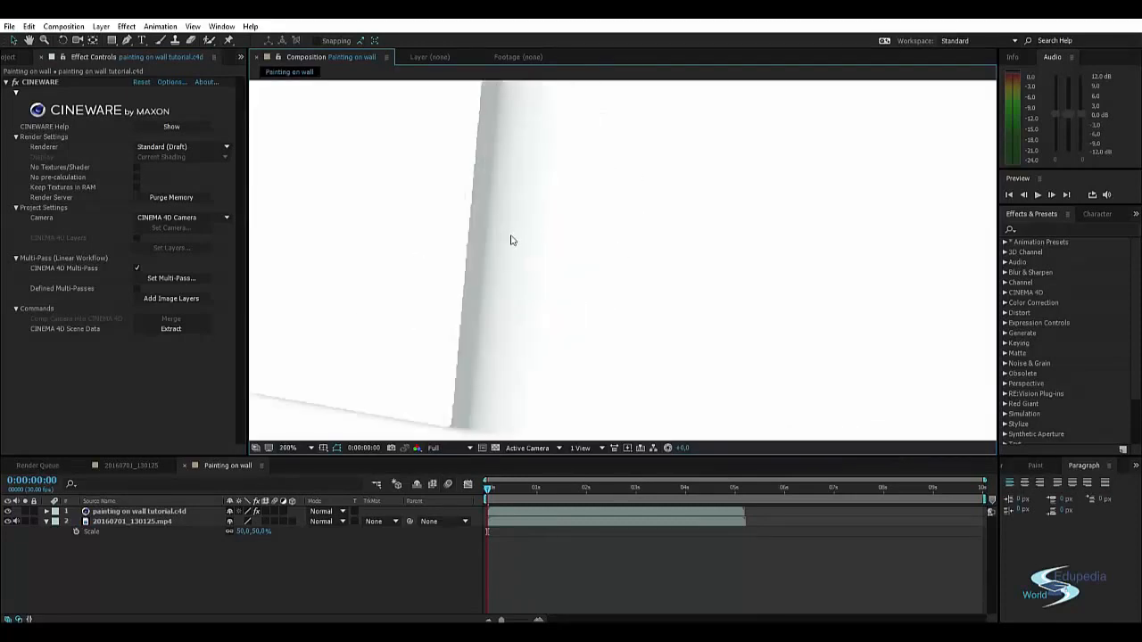
key("h")
left_click_drag(512, 240, 660, 248)
scroll(658, 254, "down", 2)
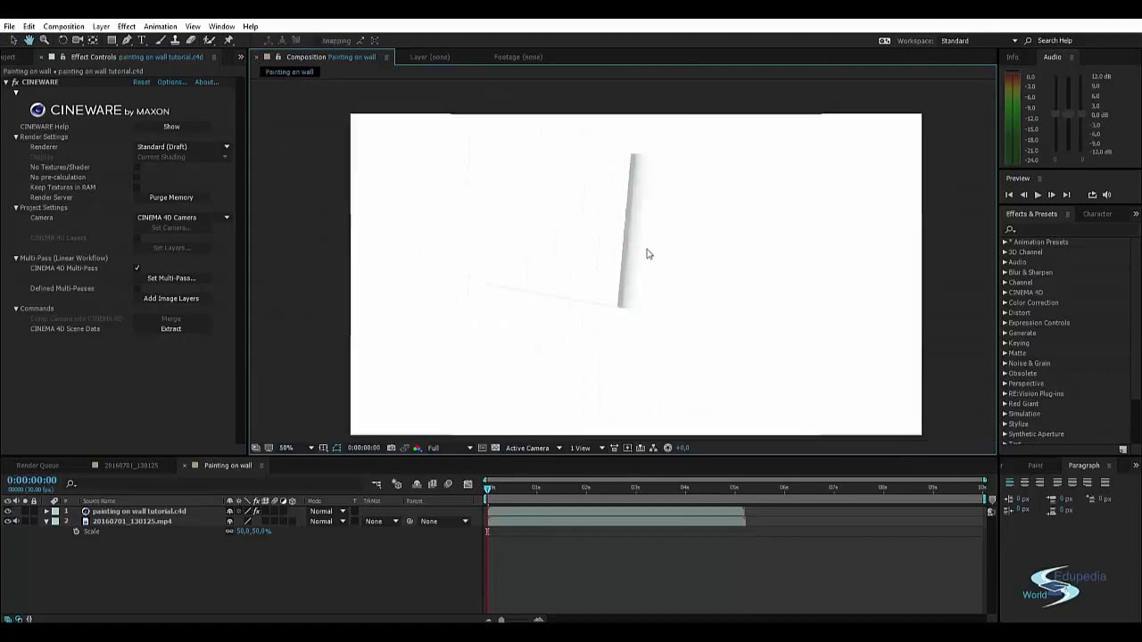
key("v")
scroll(598, 238, "up", 1)
scroll(593, 260, "down", 2)
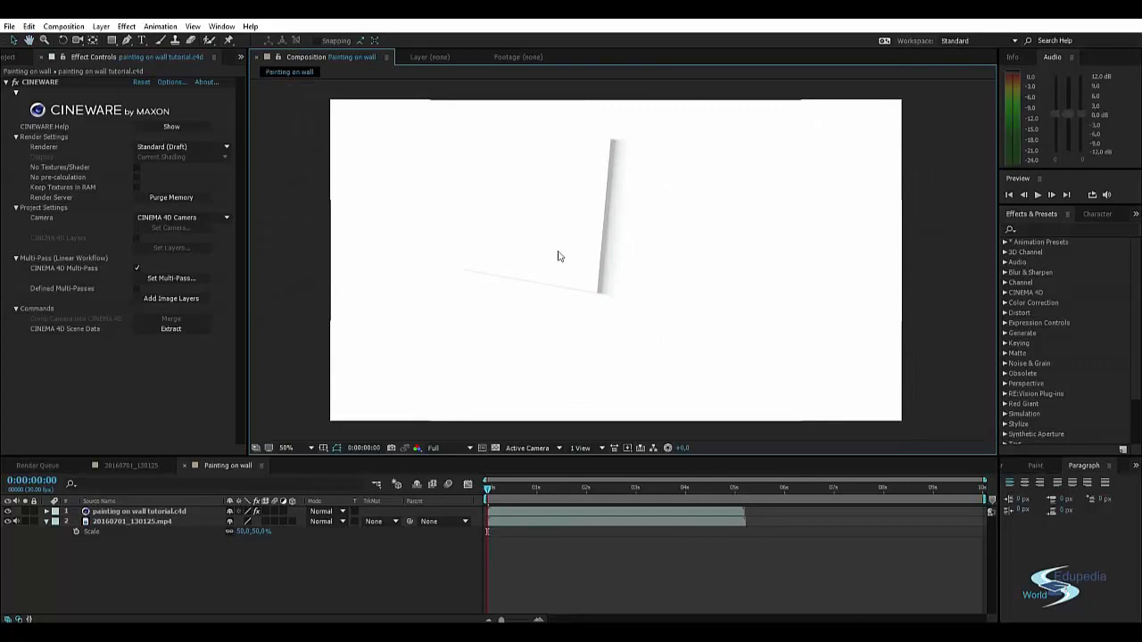
scroll(505, 262, "up", 4)
scroll(540, 265, "down", 4)
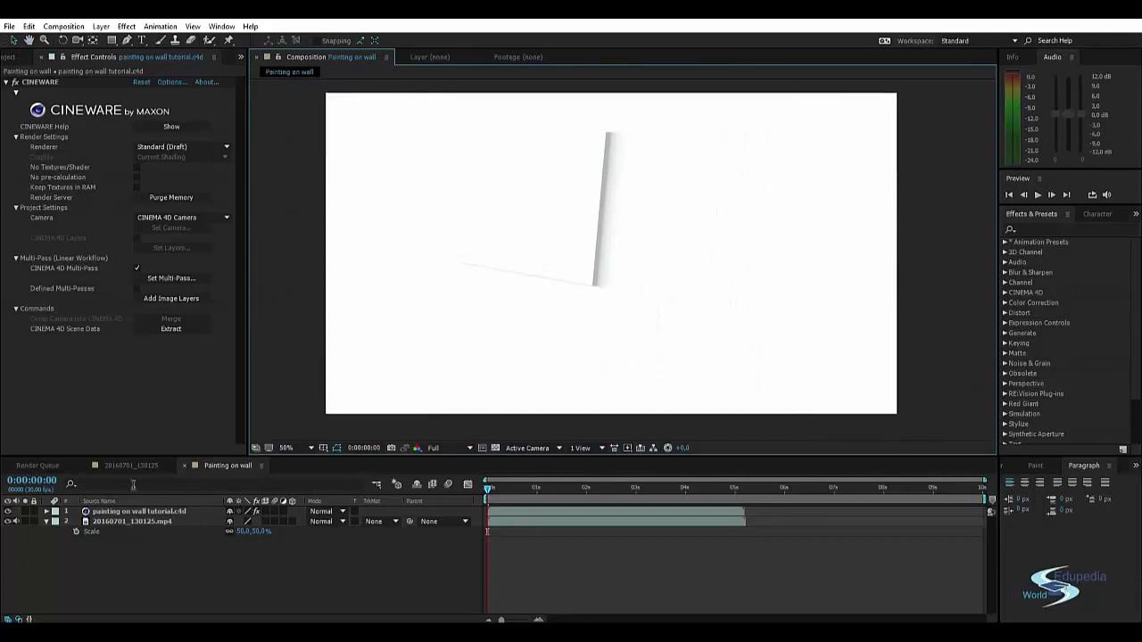
- Set the shadow pass layer's blending mode to Multiply and check the shadow over the wall footage
left_click(121, 512)
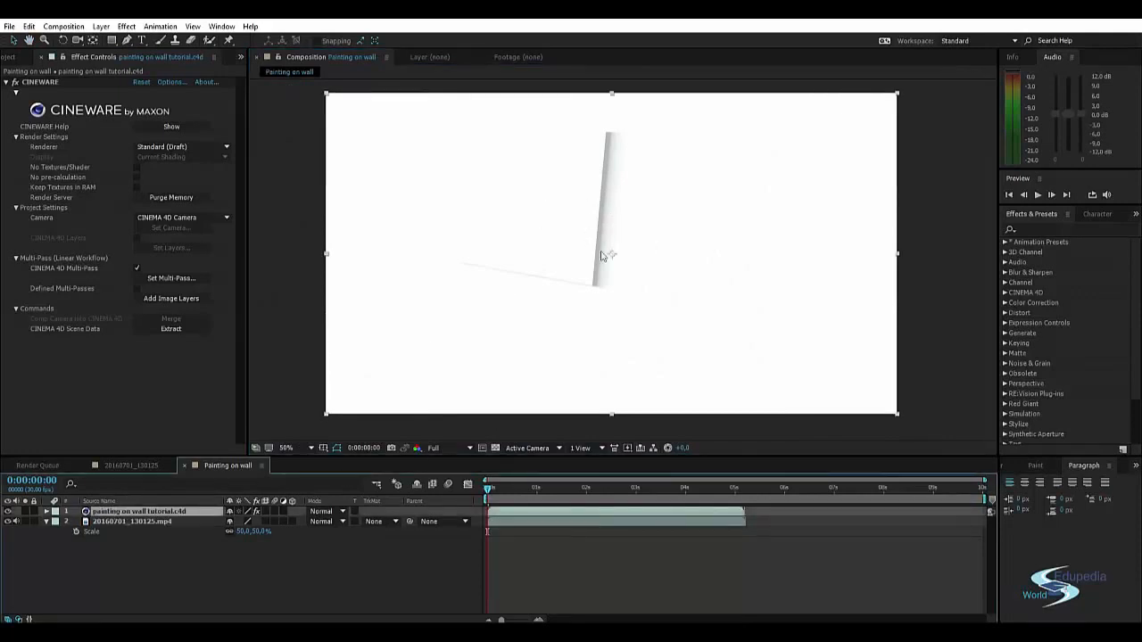
mouse_move(523, 205)
middle_mouse_down()
mouse_move(520, 193)
mouse_move(523, 213)
middle_mouse_up()
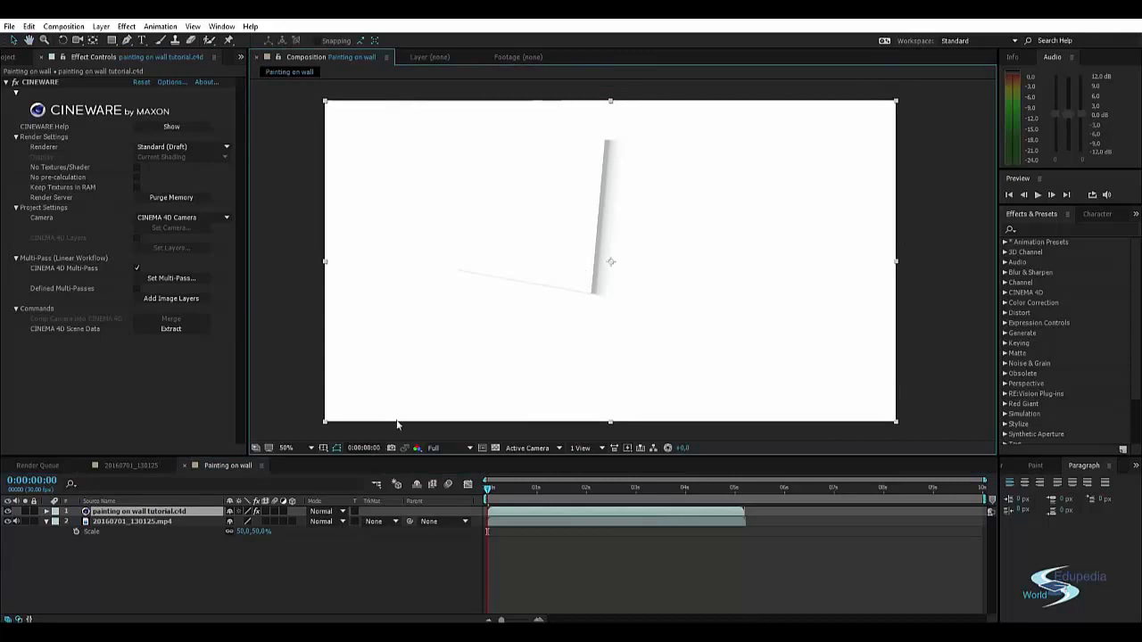
left_click(321, 511)
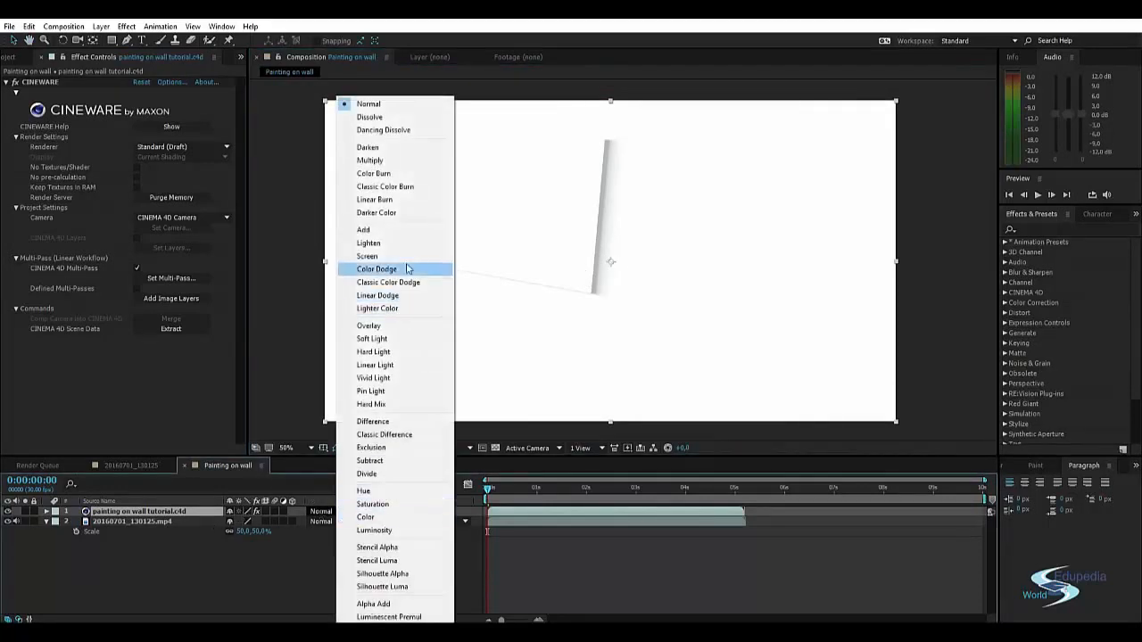
left_click(401, 159)
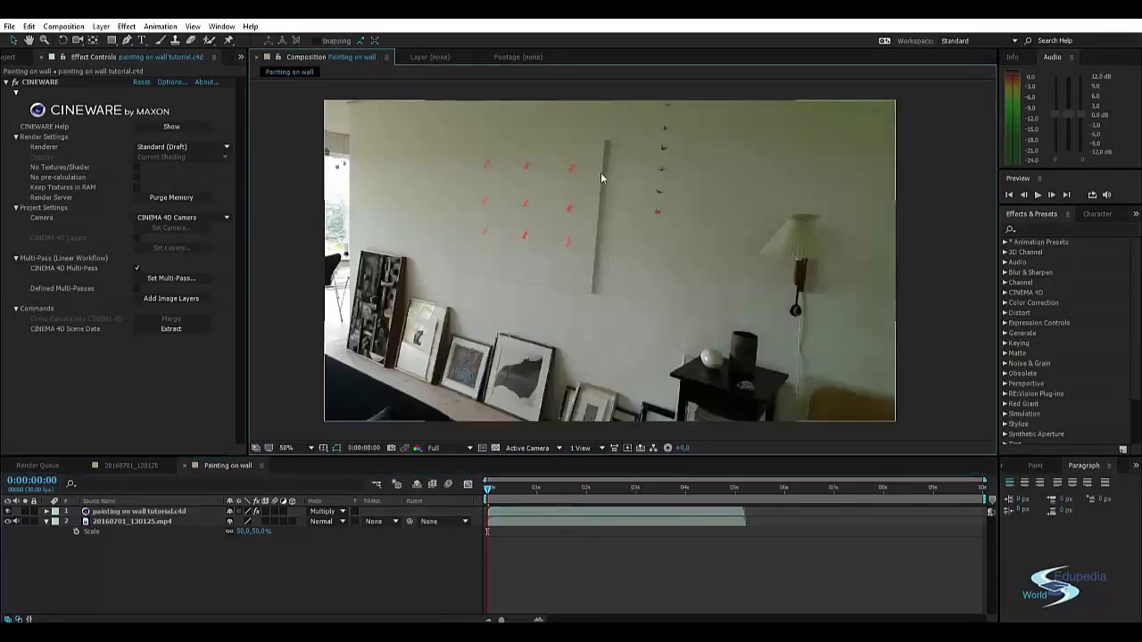
scroll(601, 172, "up", 3)
scroll(511, 282, "down", 4)
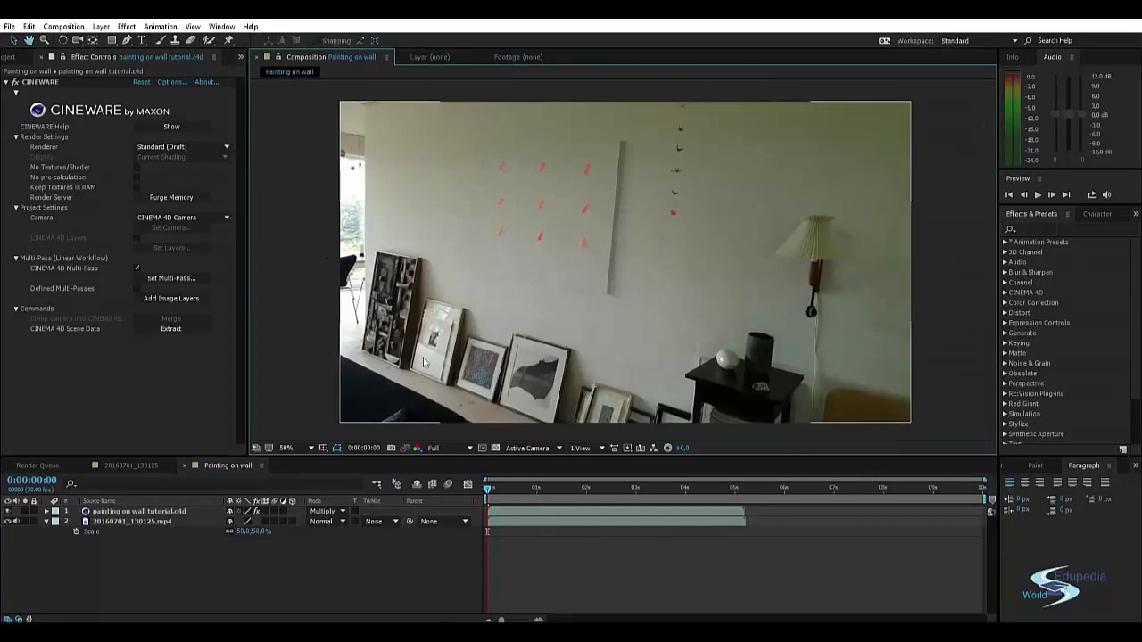
- Rename the painting on wall tutorial.c4d layer as Shadow
left_click(113, 512)
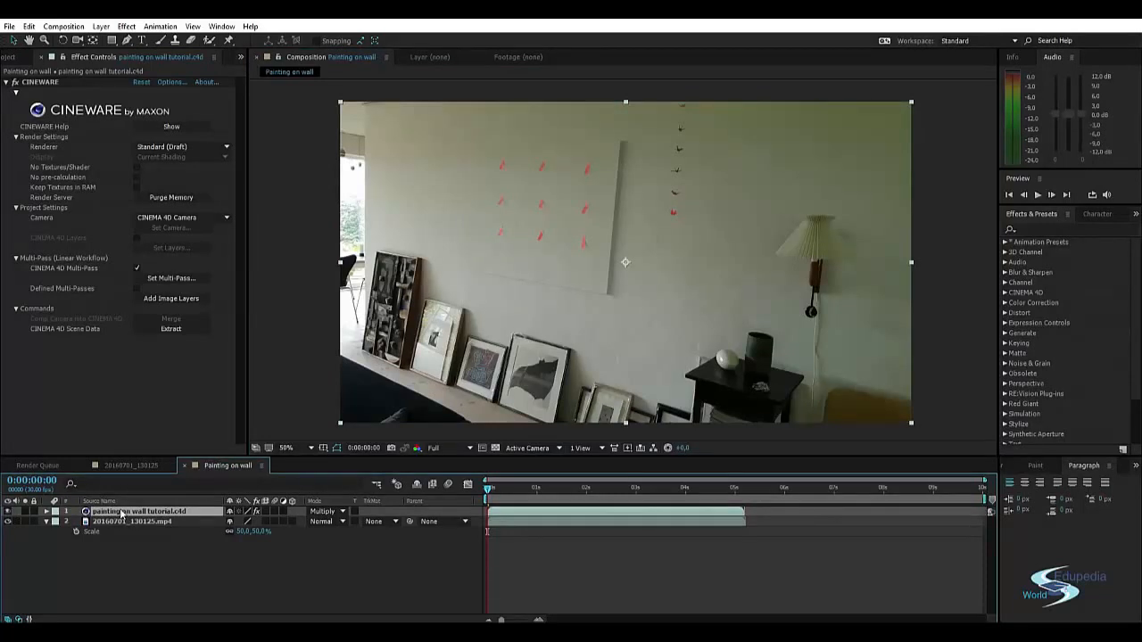
key("Return")
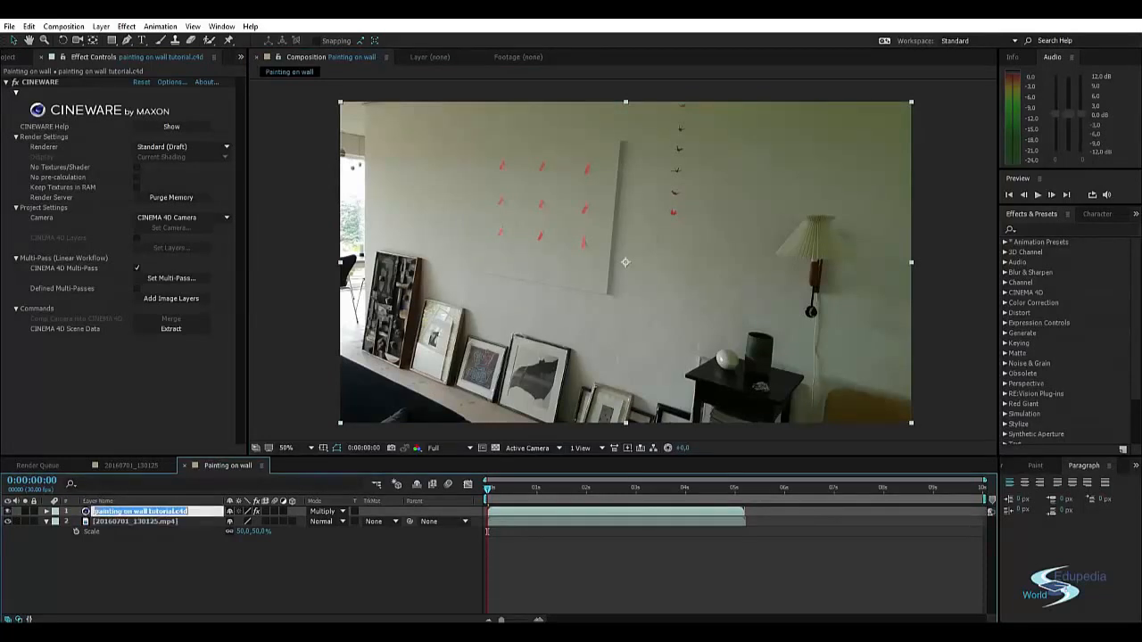
type("Shadow")
key("Return")
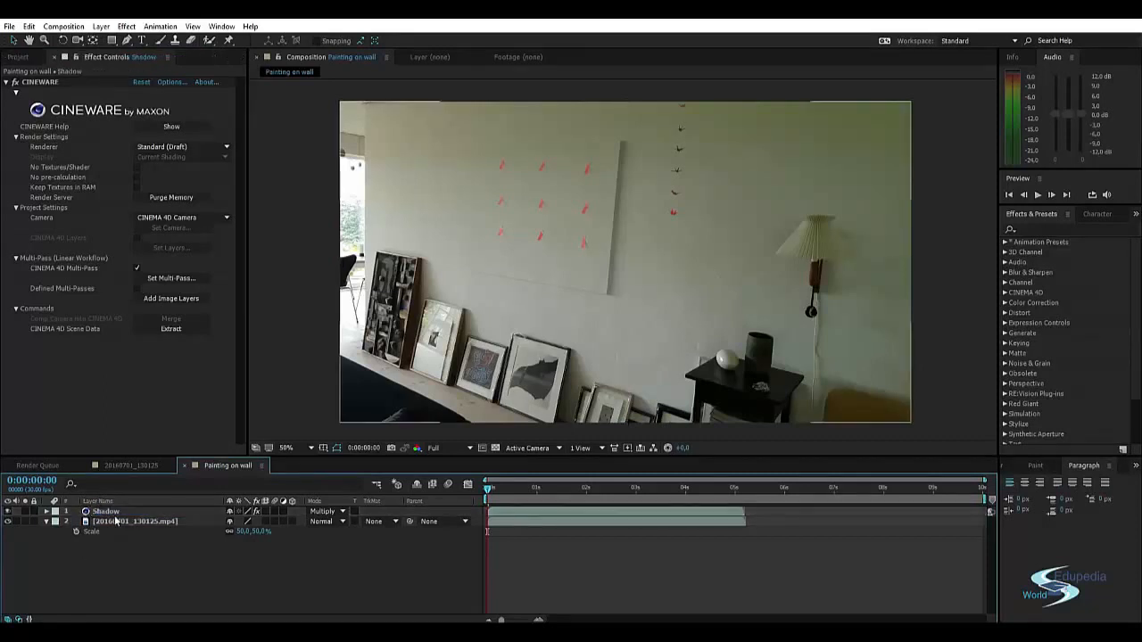
- Duplicate the Shadow layer and set the duplicate's CINEWARE multi-pass to Object Buffer
left_click(116, 515)
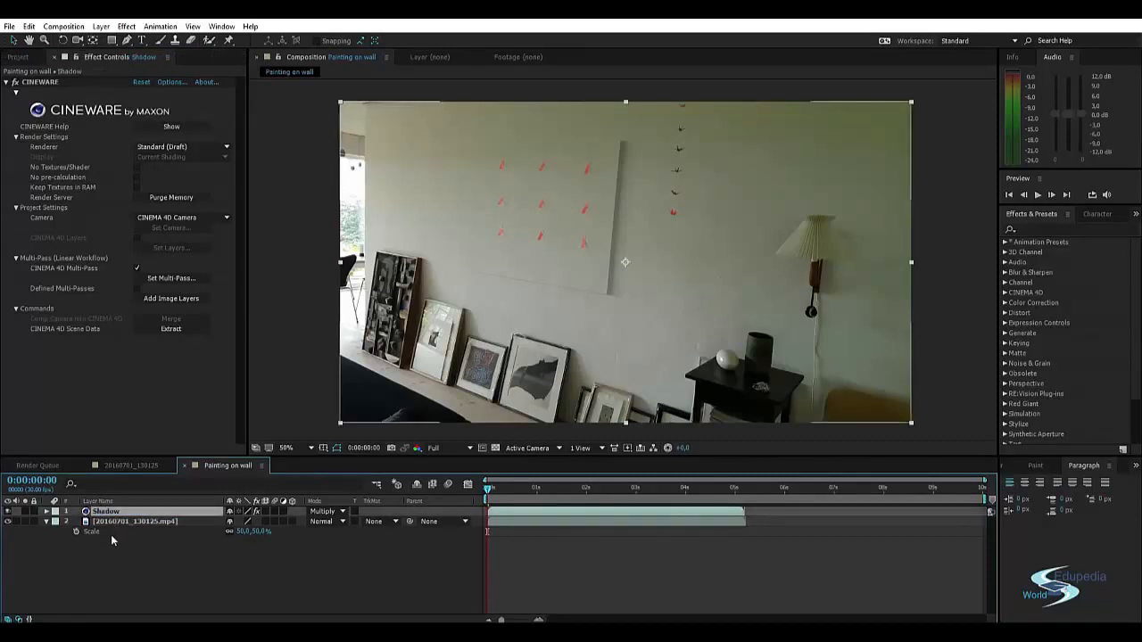
key("ctrl+d")
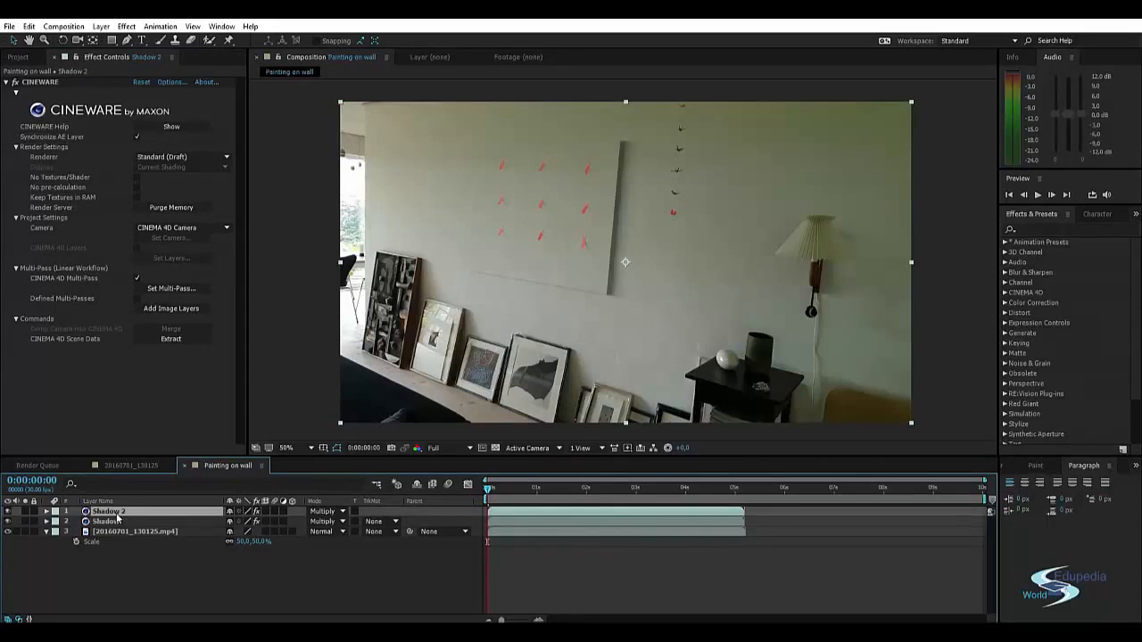
left_click(171, 289)
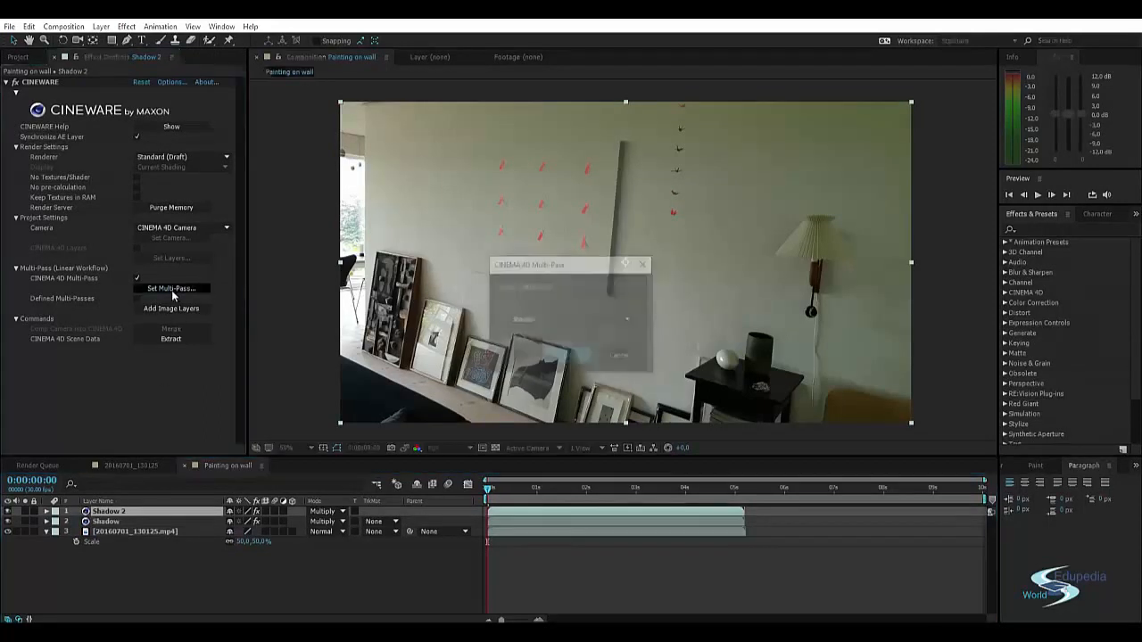
left_click(534, 320)
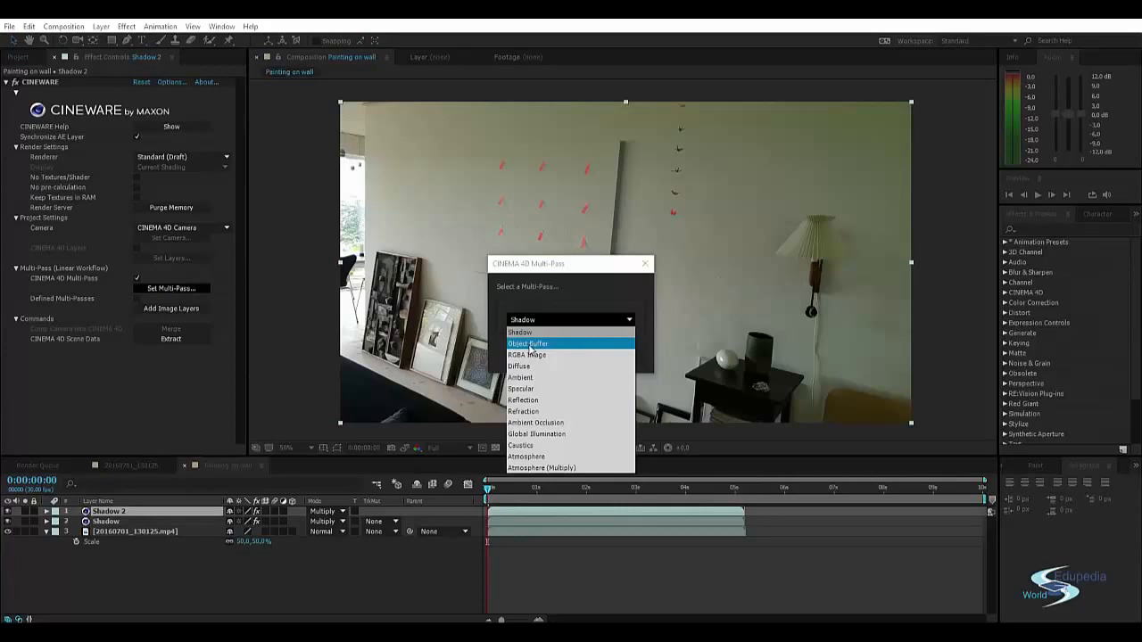
left_click(530, 346)
left_click(556, 357)
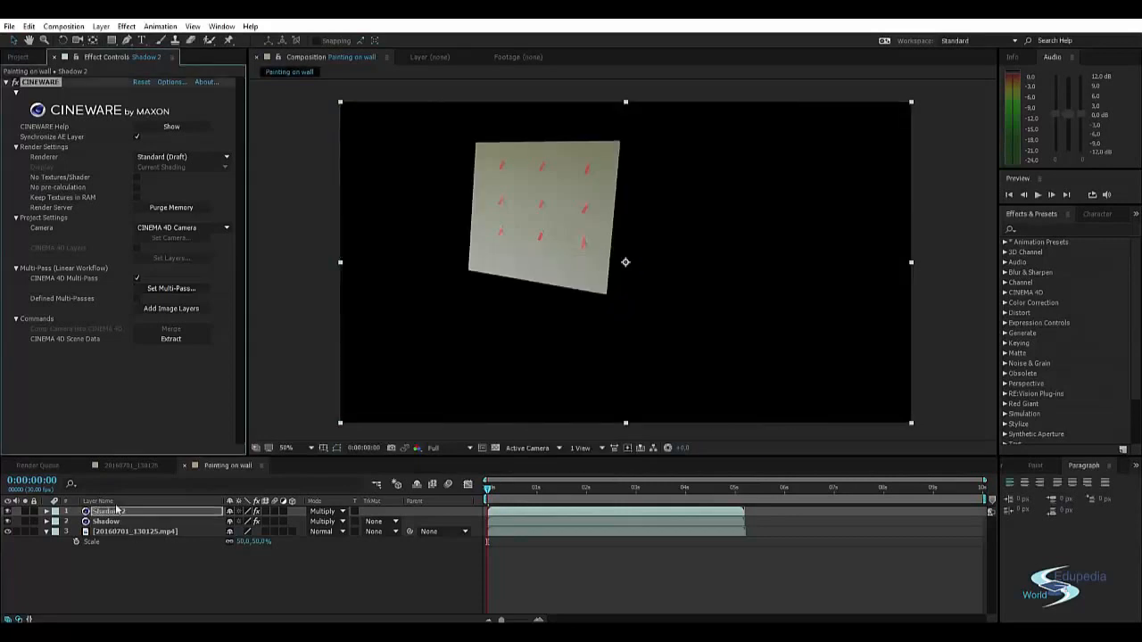
- Rename the duplicated object buffer layer above Shadow as OB
left_click(105, 513)
key("space")
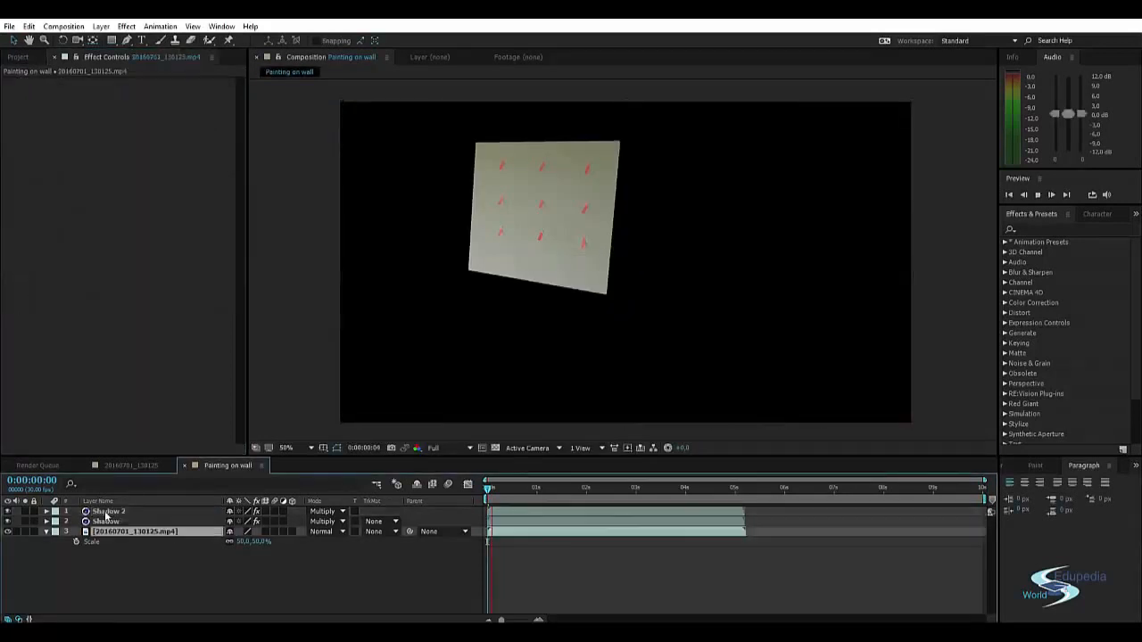
key("Return")
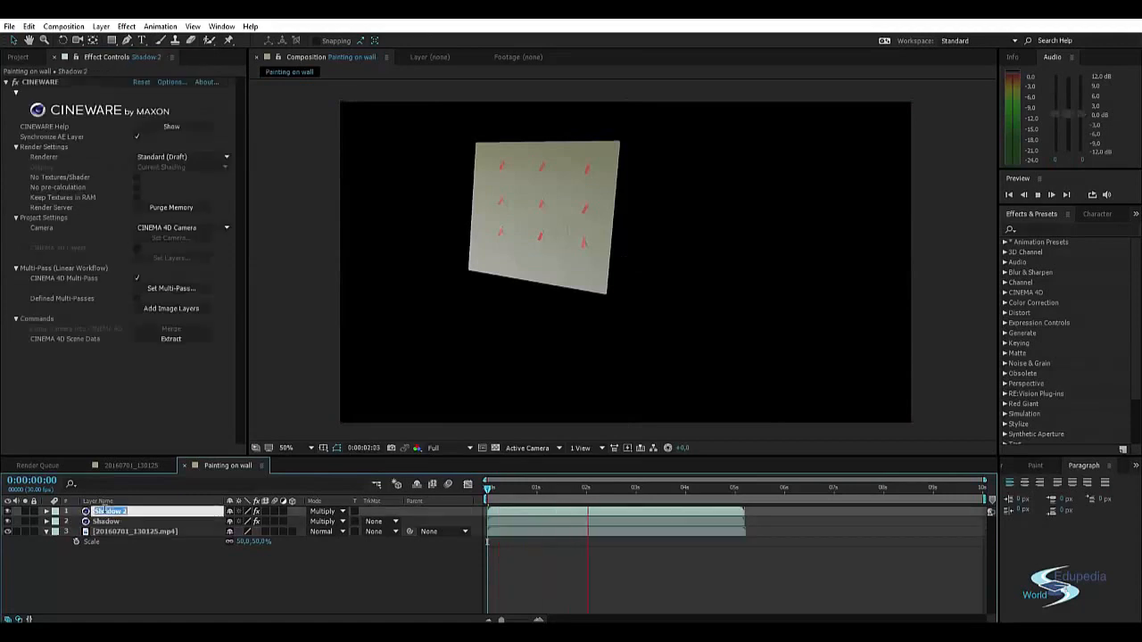
type("OB")
key("Return")
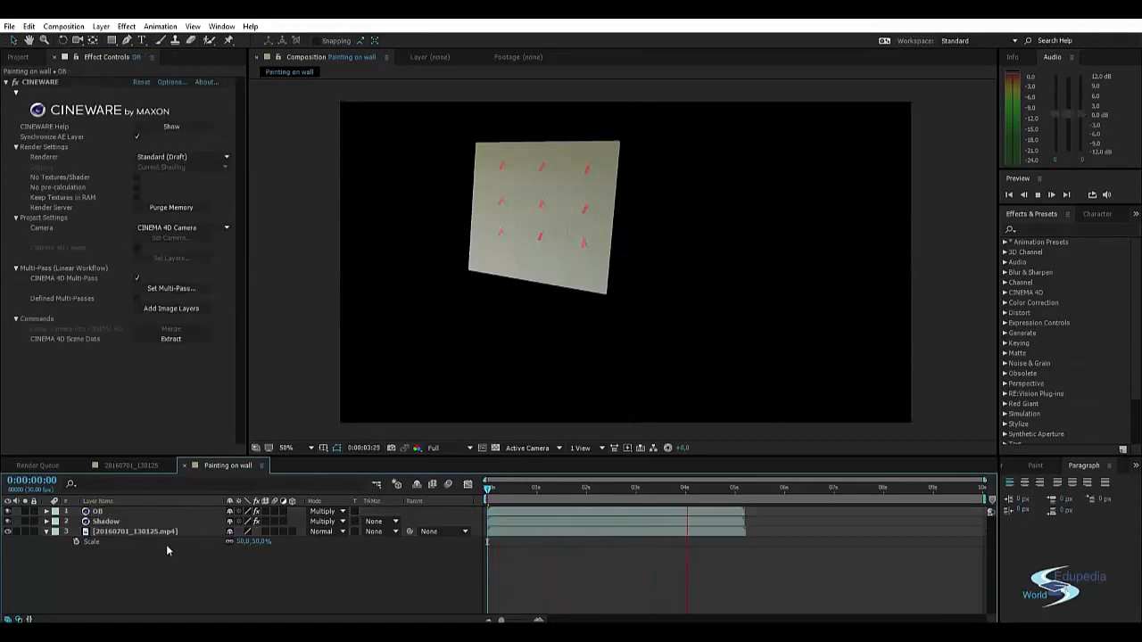
- Set the OB layer's blending mode to Normal and check the object buffer's edges up close a few frames in
left_click(319, 513)
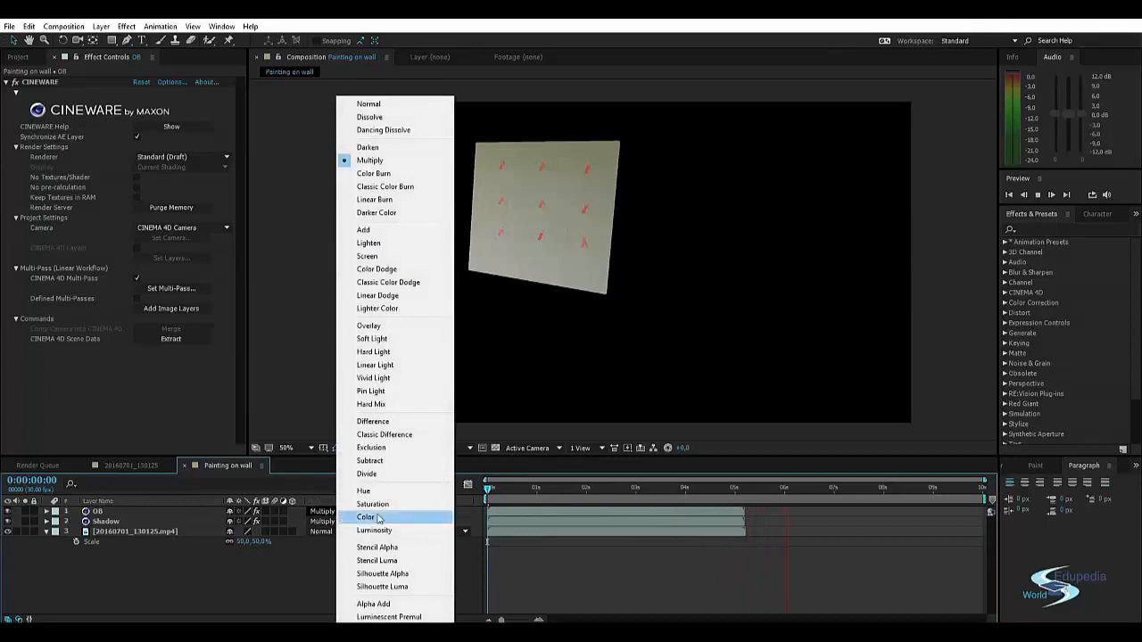
left_click(377, 104)
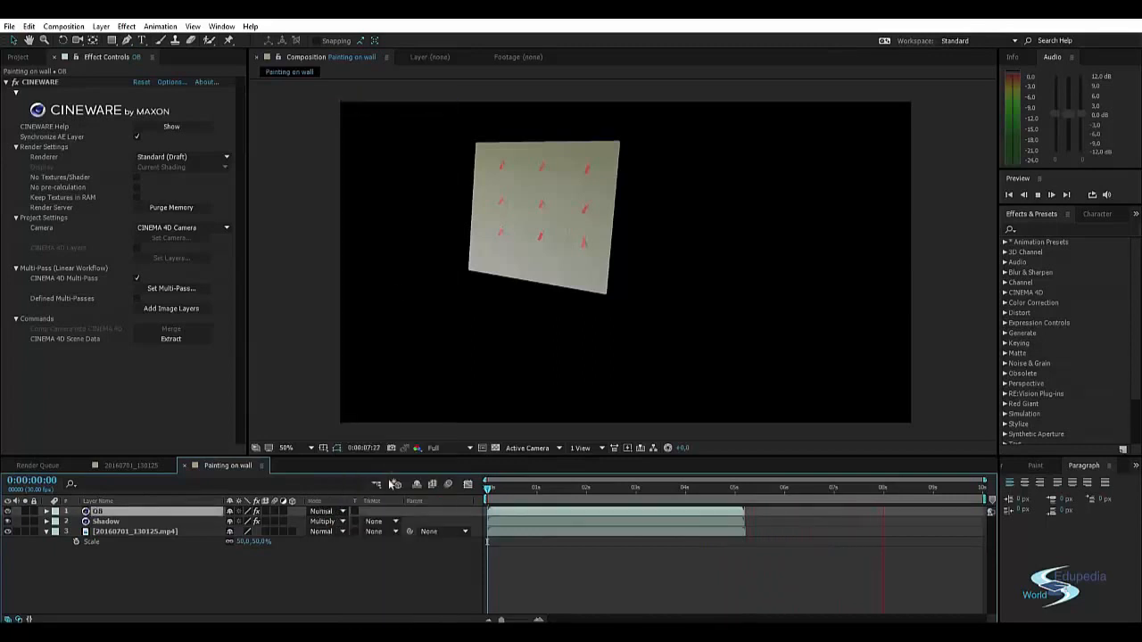
left_click(344, 567)
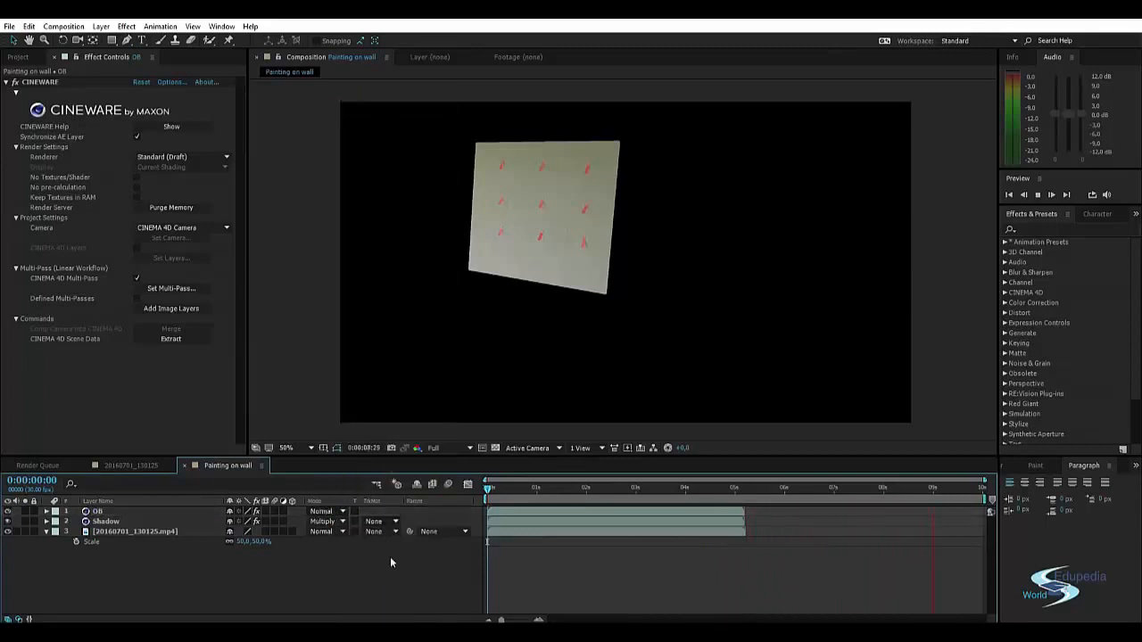
left_click(498, 489)
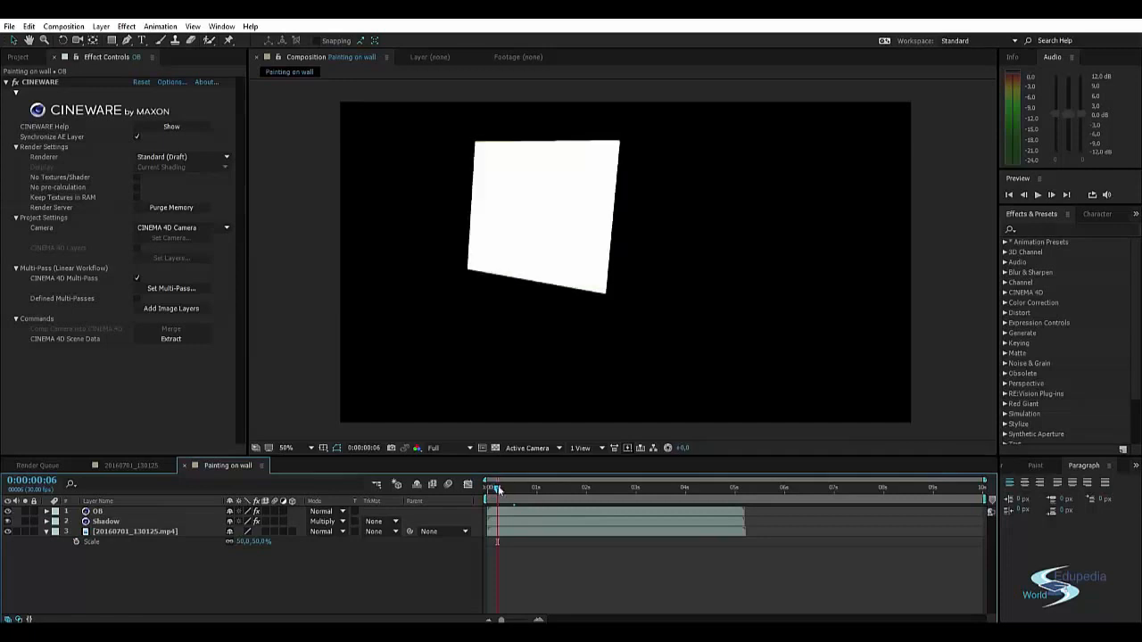
scroll(458, 177, "up", 1)
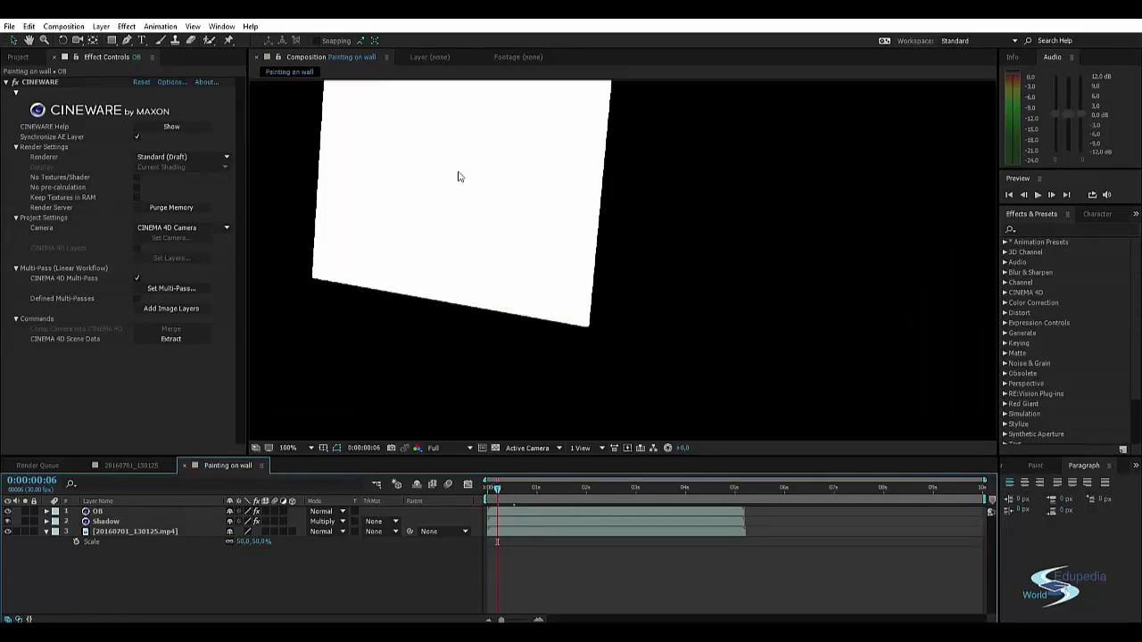
scroll(449, 173, "up", 1)
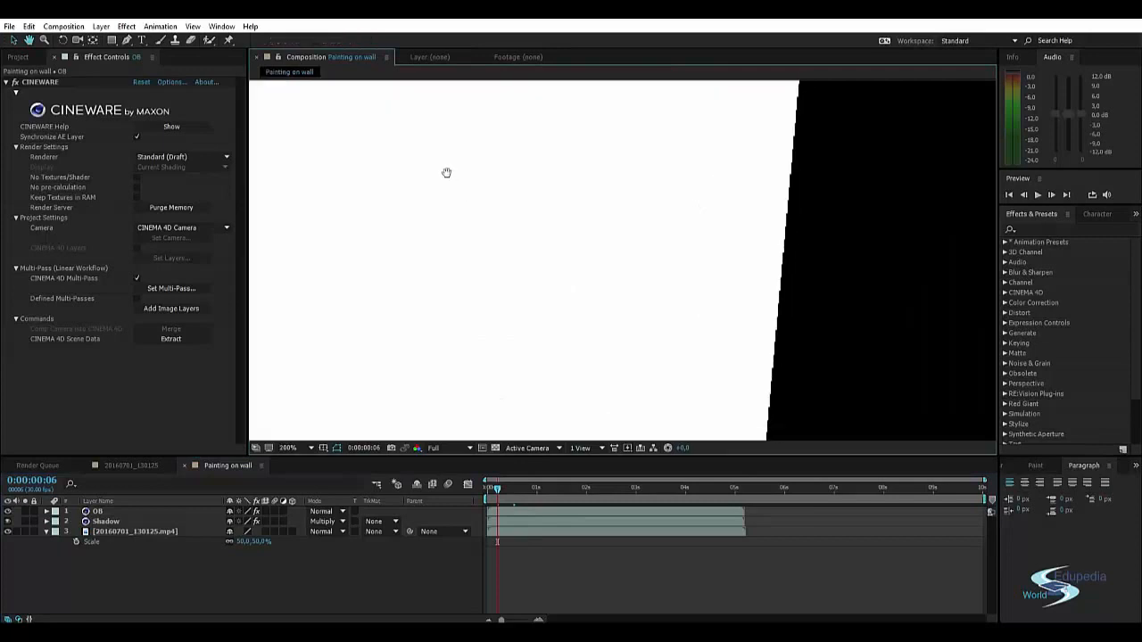
scroll(505, 181, "down", 3)
left_click_drag(505, 178, 434, 118)
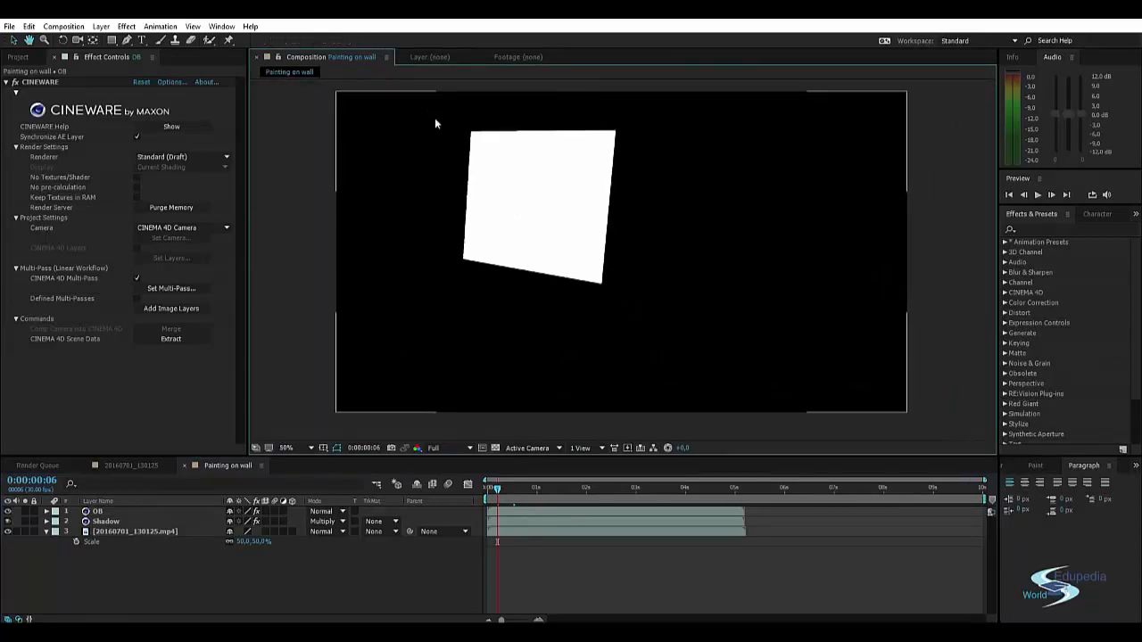
- Duplicate the OB layer and turn off CINEMA 4D Multi-Pass on the duplicate so it renders the full image
left_click(98, 511)
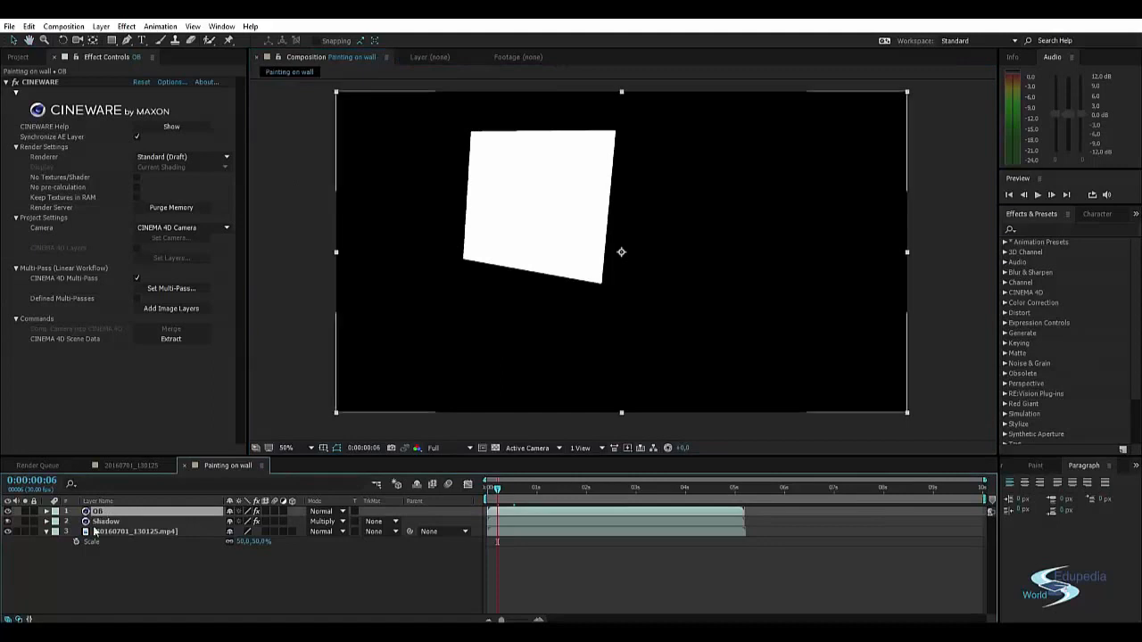
key("ctrl+d")
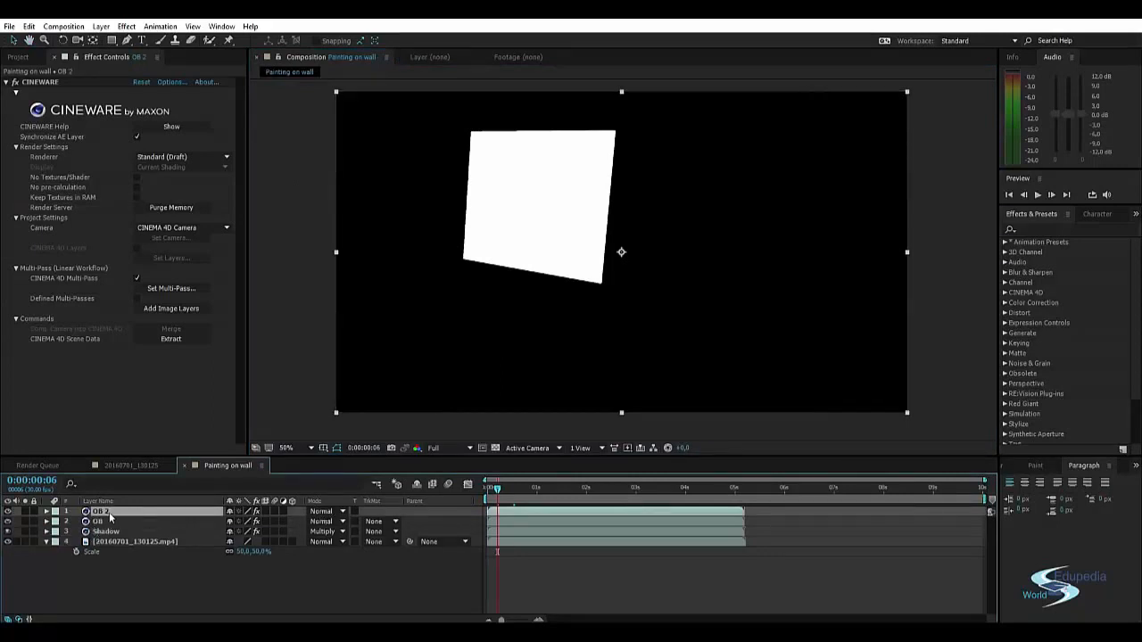
left_click(136, 279)
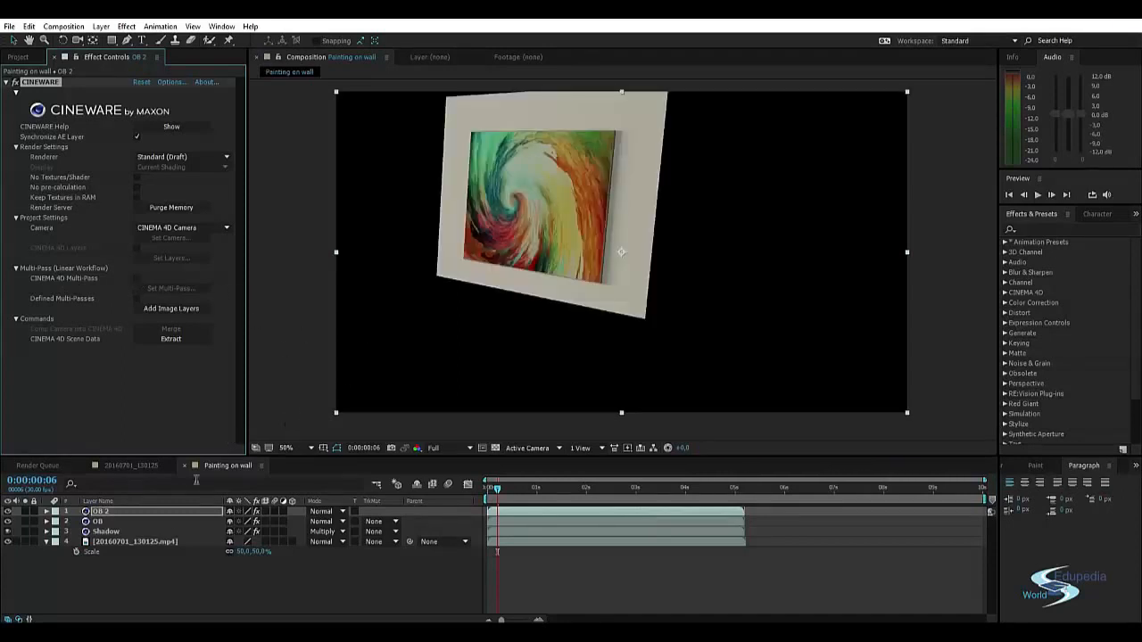
- Rename the full-render duplicate as Image and place it directly below the OB layer
left_click(100, 512)
key("Return")
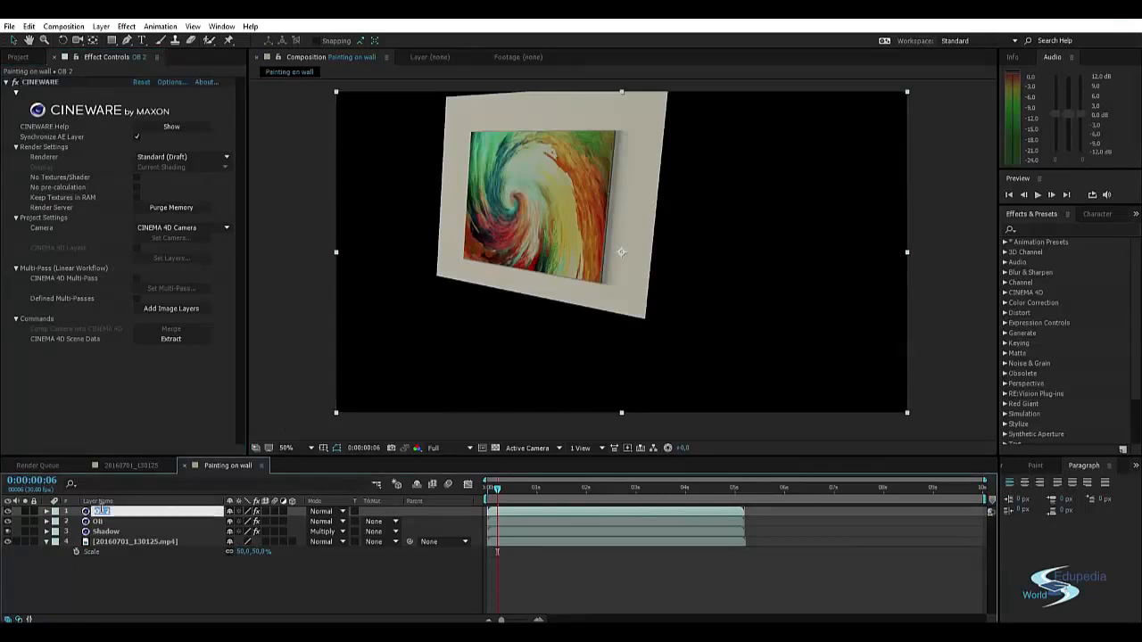
type("Image")
key("Return")
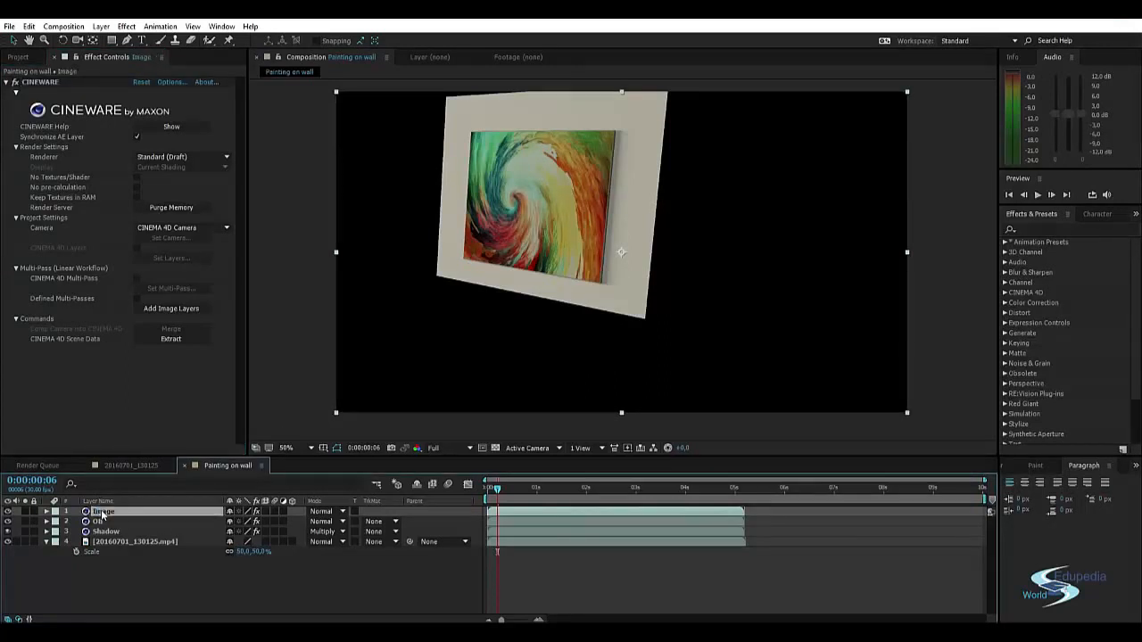
left_click_drag(102, 514, 103, 526)
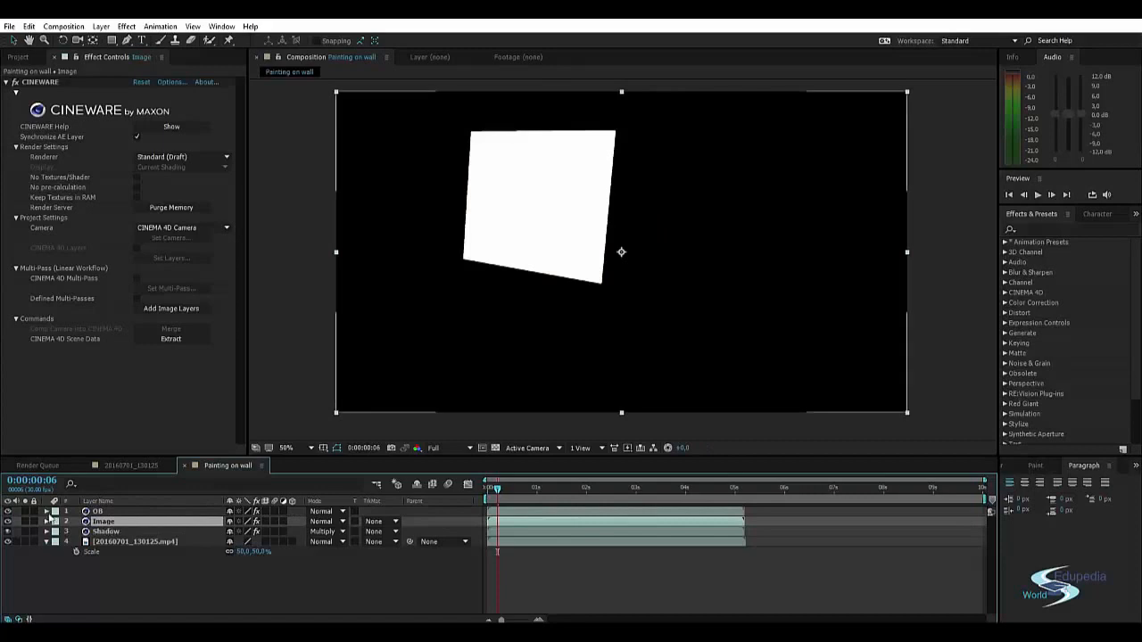
- Hide the OB layer and keep Image visible, comparing the composite with each layer on and off
left_click(7, 512)
left_click(7, 521)
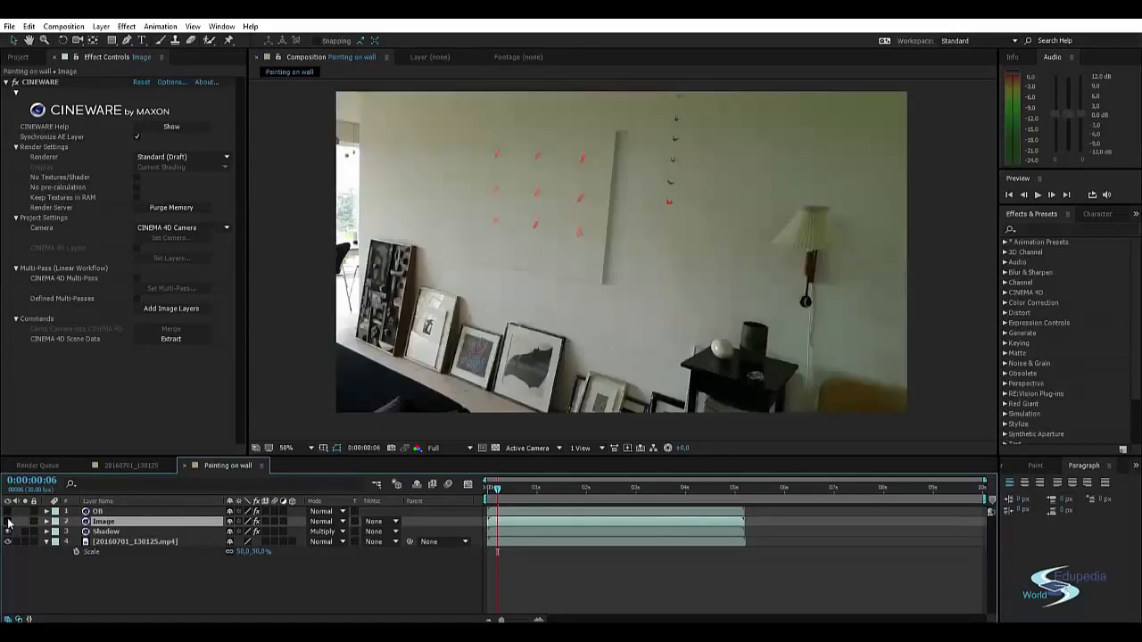
left_click(8, 522)
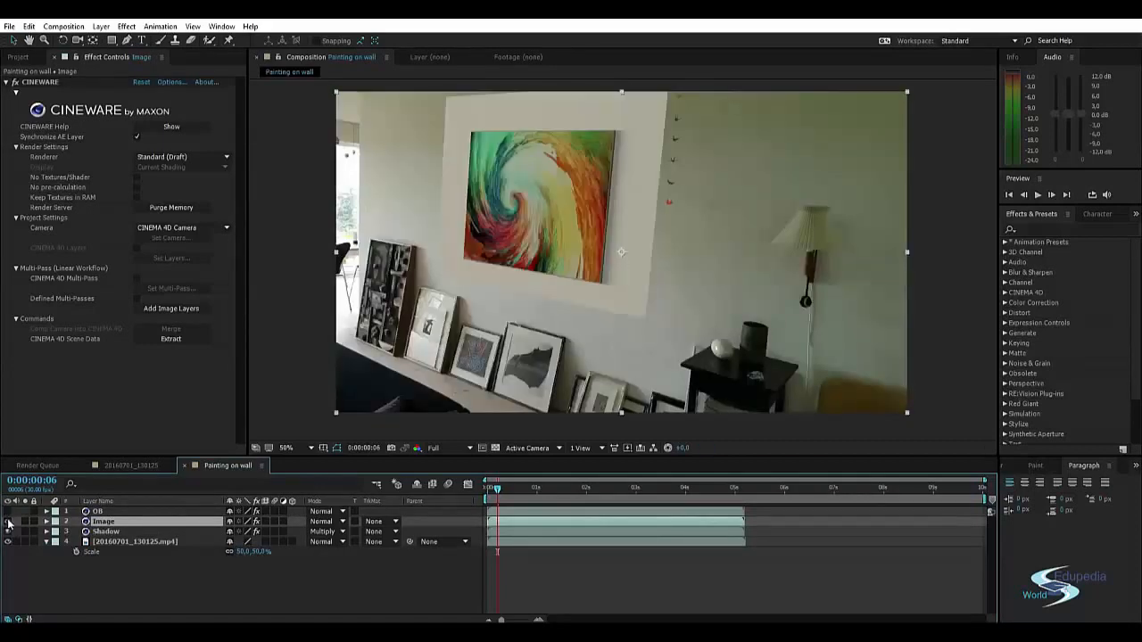
left_click(8, 512)
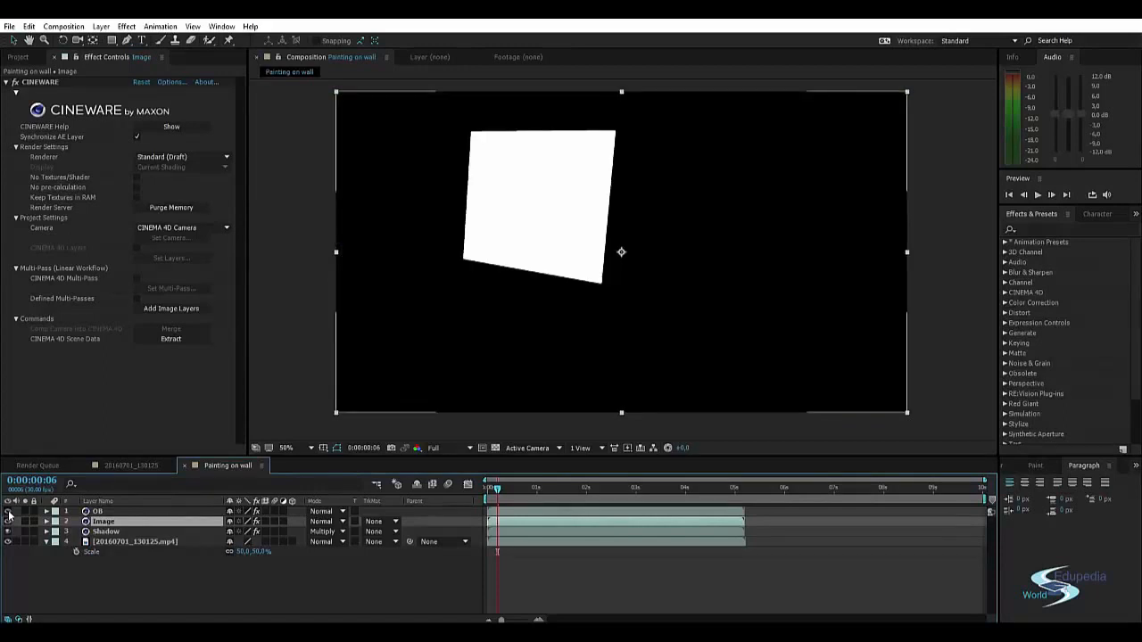
left_click(8, 512)
left_click(8, 512)
left_click(8, 512)
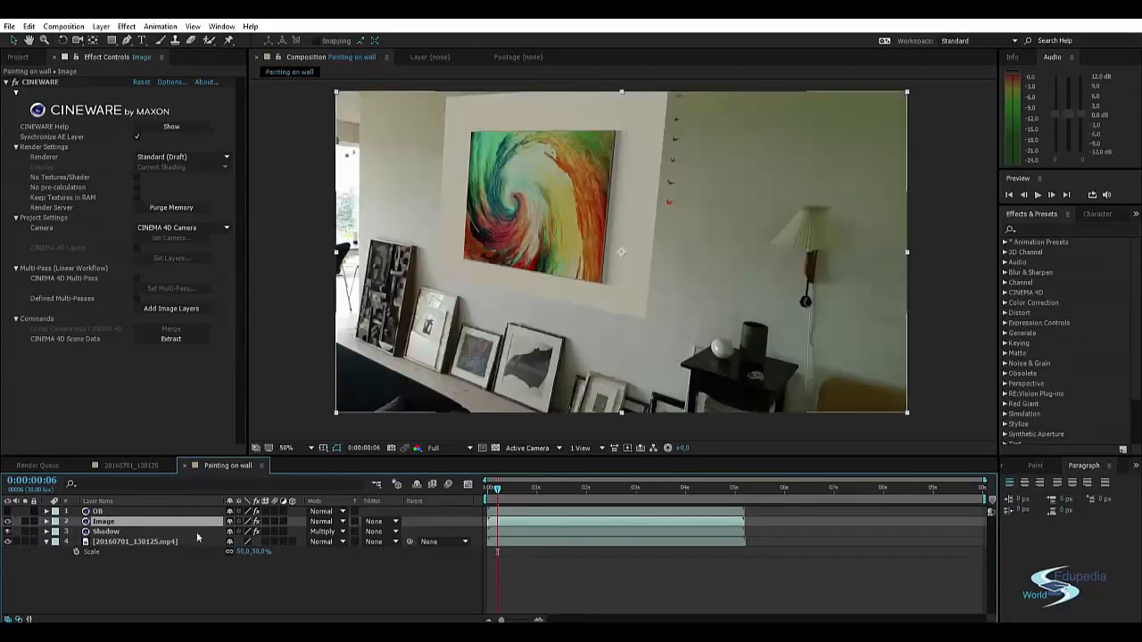
- Set the Image layer's track matte to Luma Matte "OB" to isolate the painting from its background plane
left_click(368, 521)
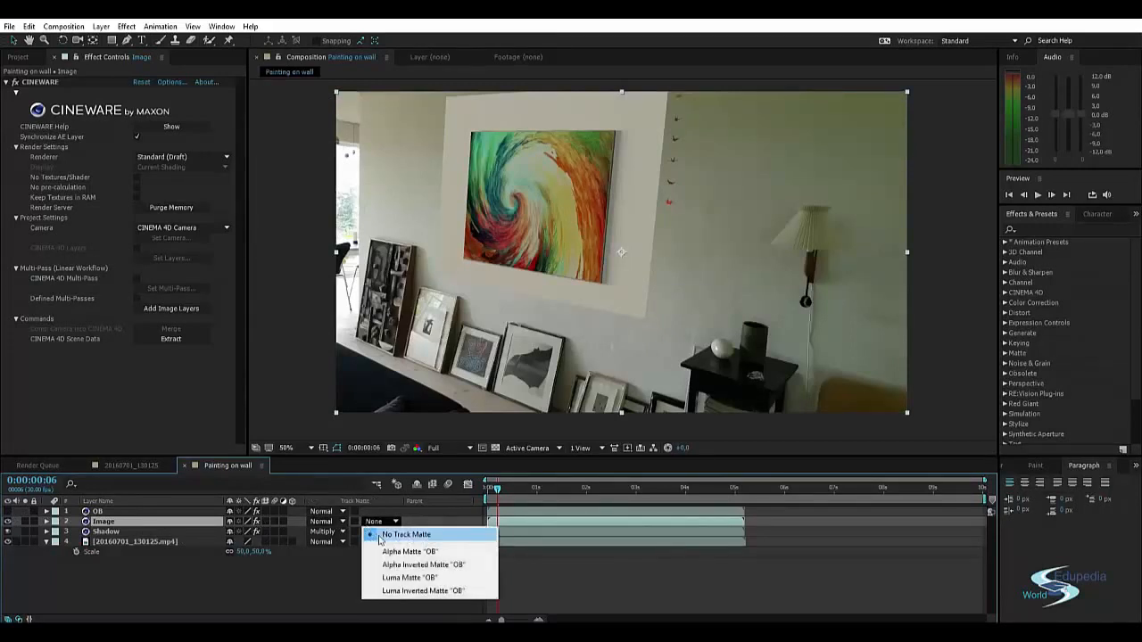
left_click(386, 579)
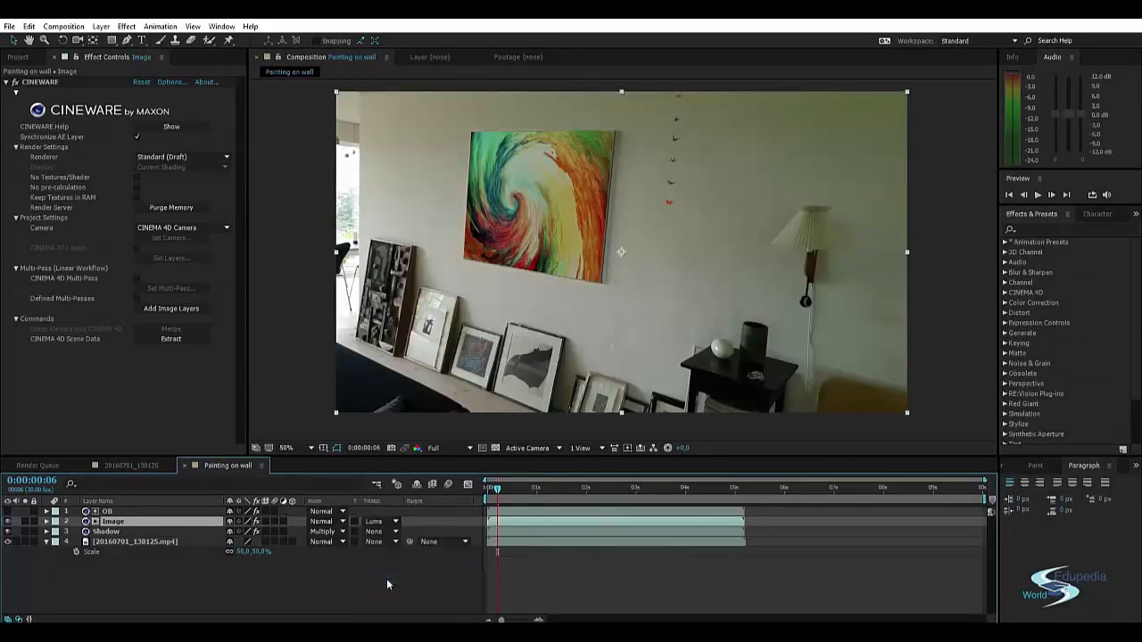
left_click(385, 579)
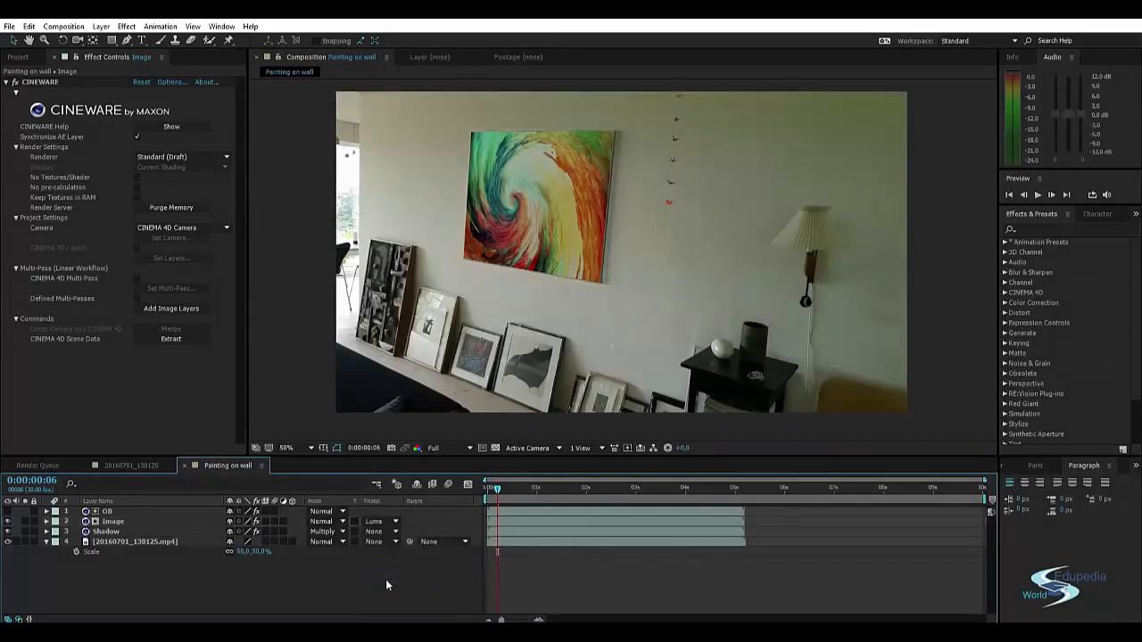
- Examine the painting's cut-out against the OB matte with the Shadow layer temporarily hidden, and check the whole composite with the shadow shown again
left_click(8, 531)
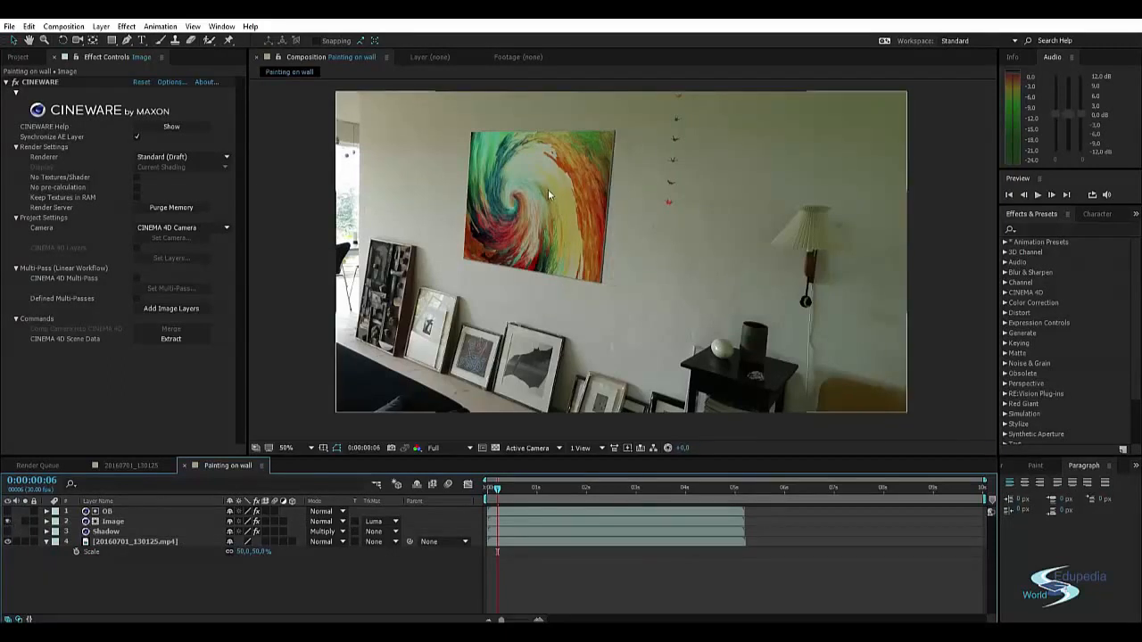
scroll(548, 189, "up", 2)
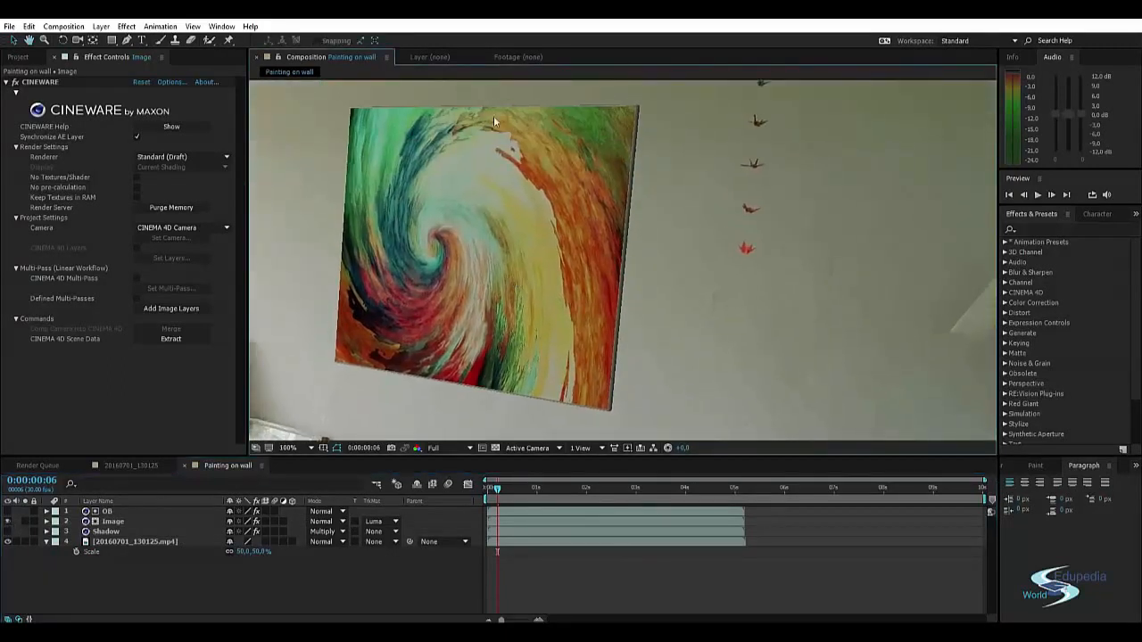
left_click(7, 511)
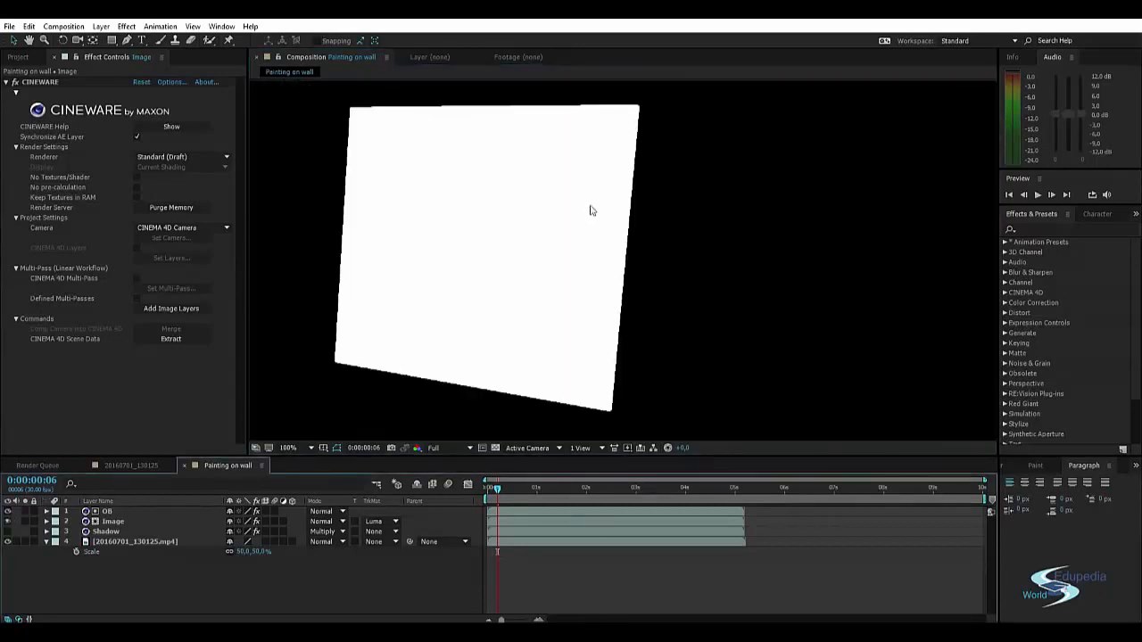
left_click(7, 511)
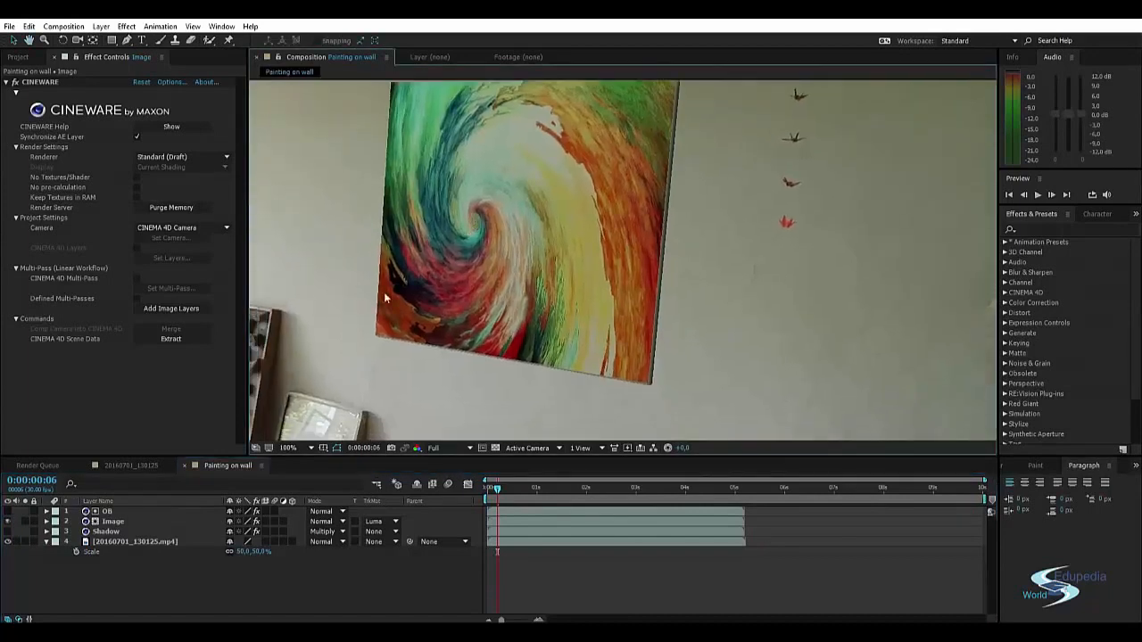
left_click(107, 530)
left_click(7, 532)
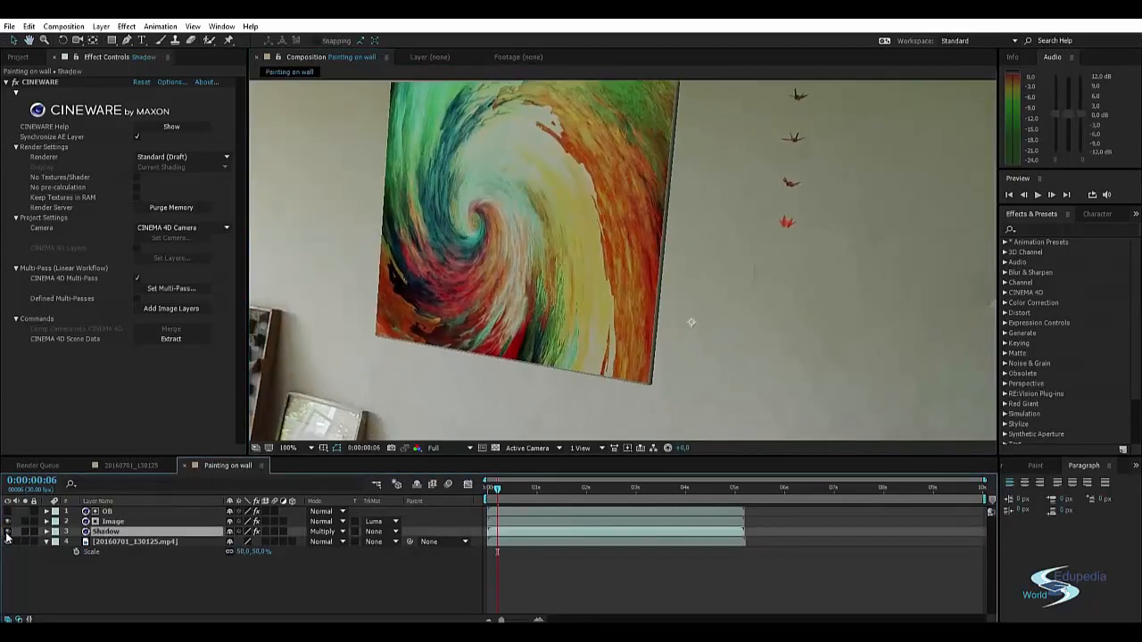
scroll(370, 296, "down", 1)
left_click_drag(370, 293, 363, 265)
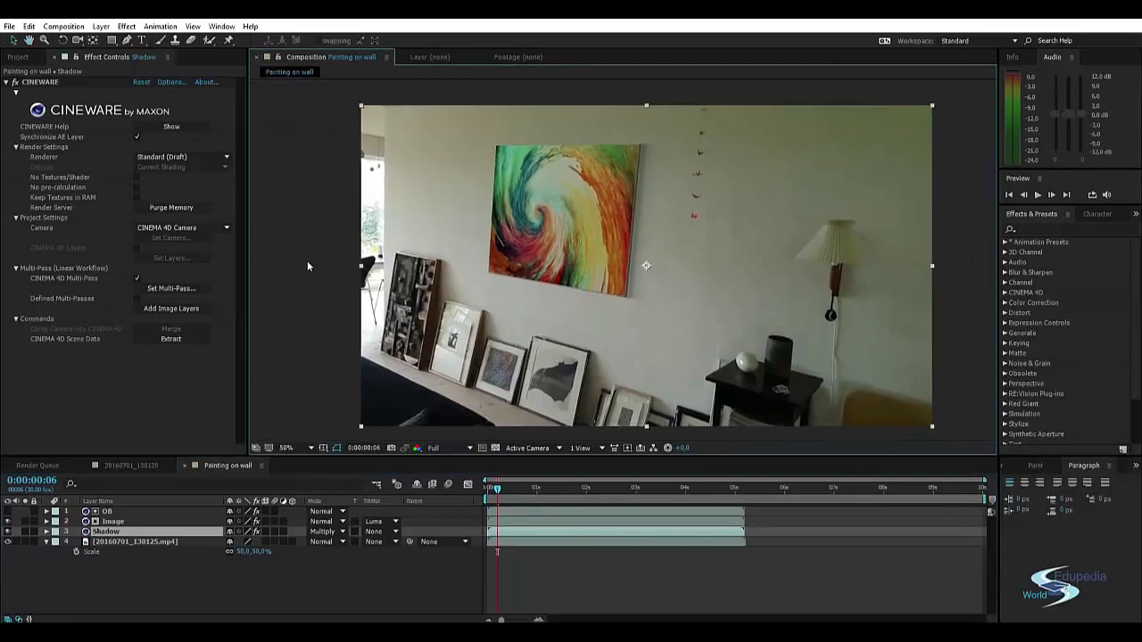
left_click(307, 261)
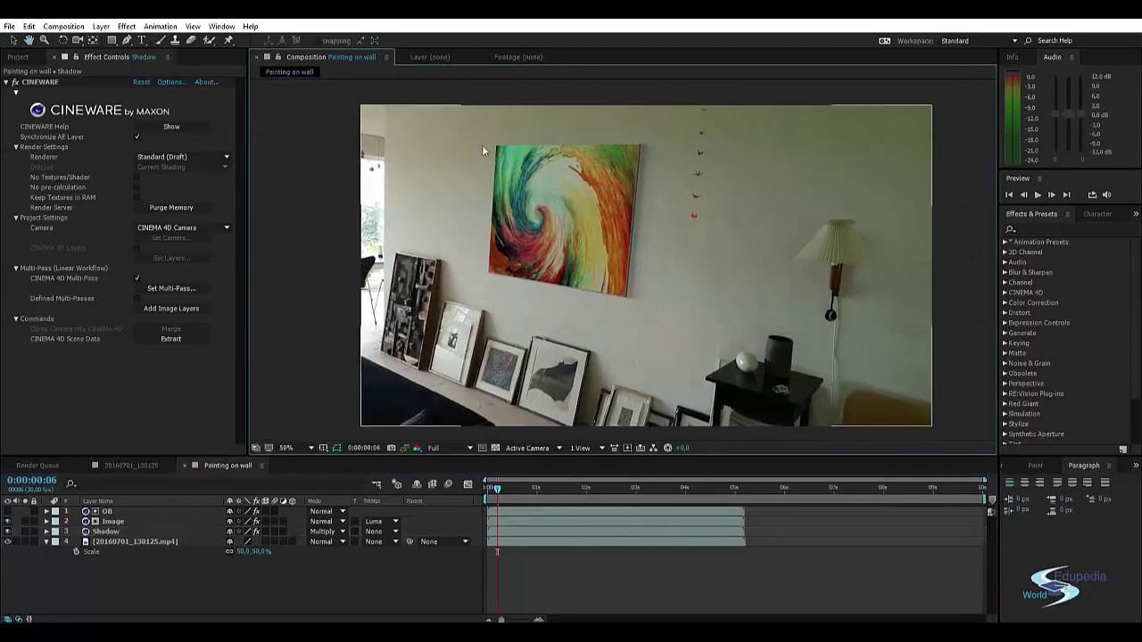
- Examine the painting's edges, side face and wall shadow up close in the composite
left_click_drag(512, 271, 529, 262)
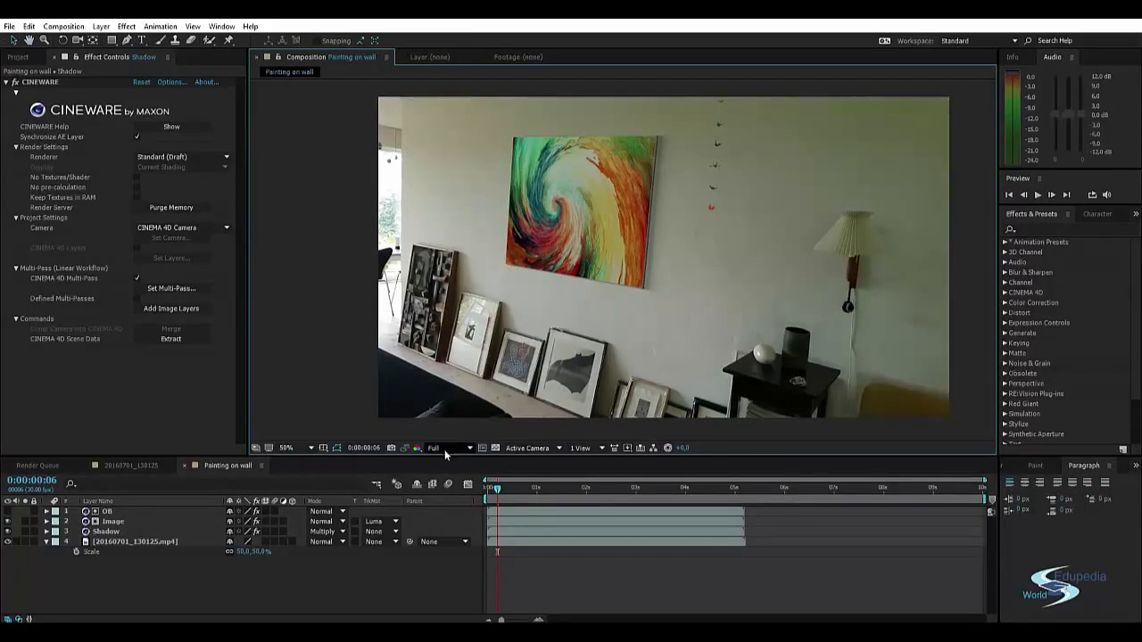
scroll(633, 283, "up", 5)
middle_click_drag(634, 289, 538, 244)
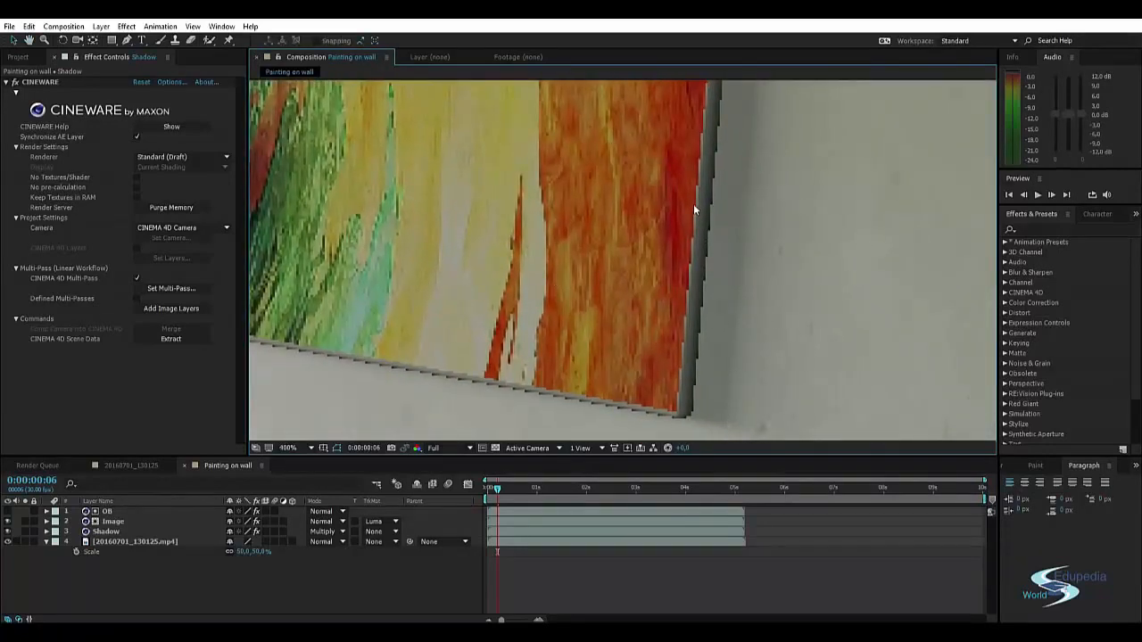
scroll(693, 207, "down", 2)
middle_click_drag(535, 203, 550, 316)
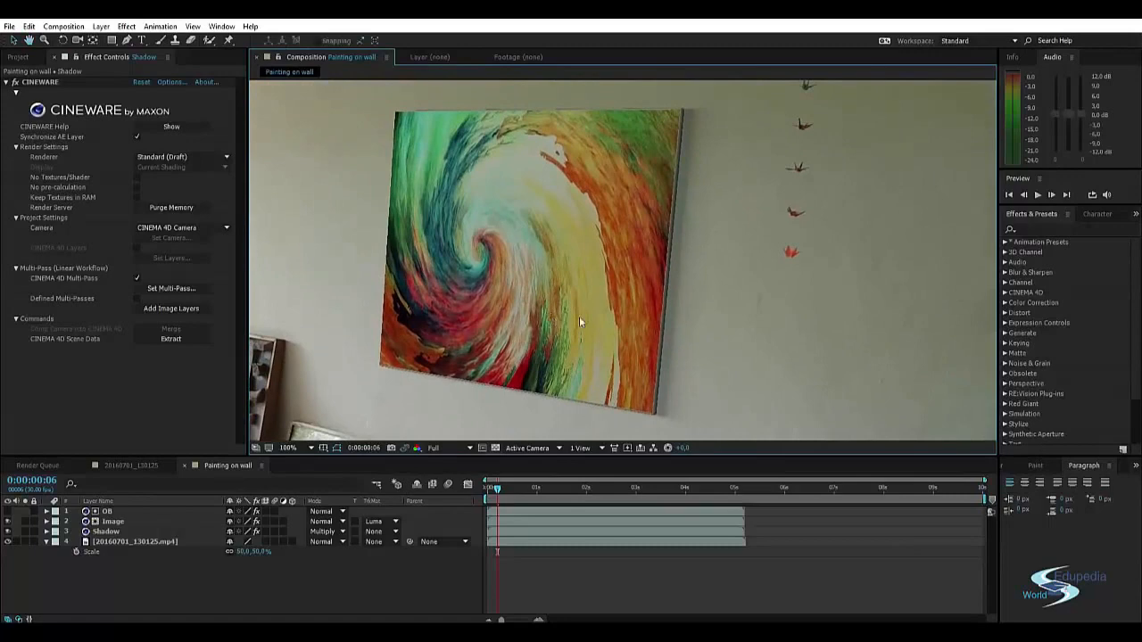
scroll(676, 129, "up", 4)
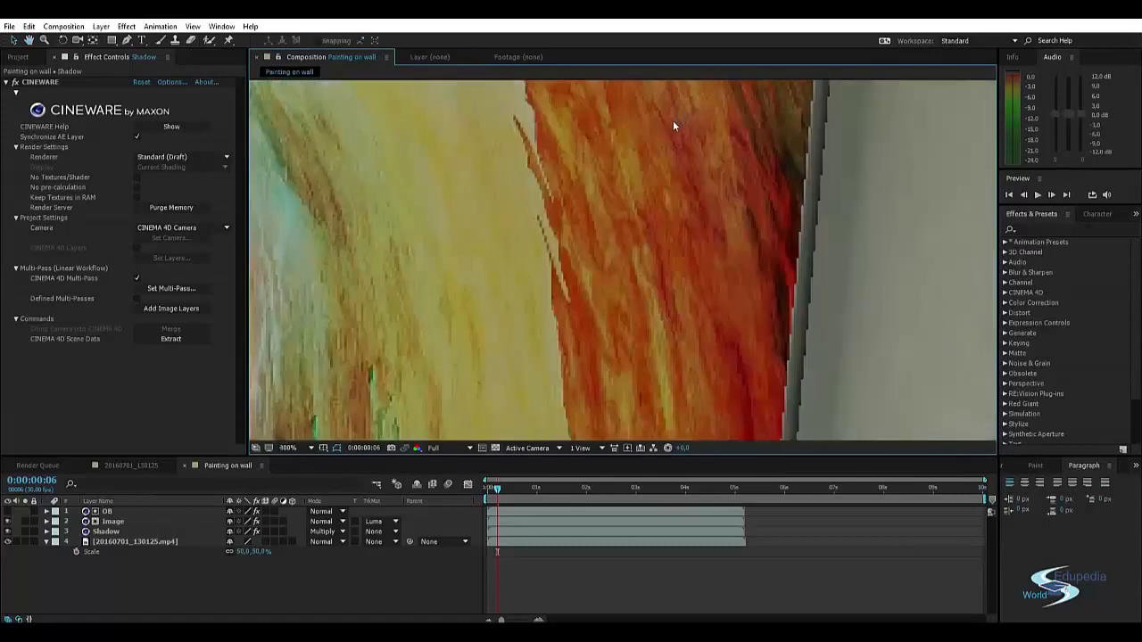
scroll(630, 139, "down", 3)
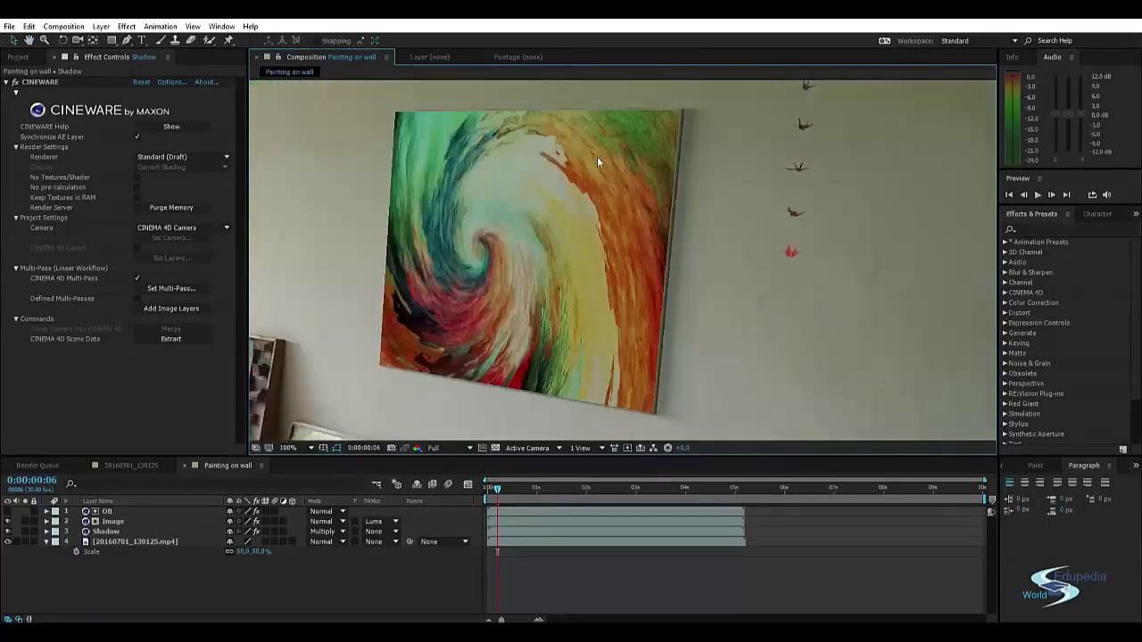
- Set the OB layer's CINEWARE renderer to Standard (Final)
left_click(100, 511)
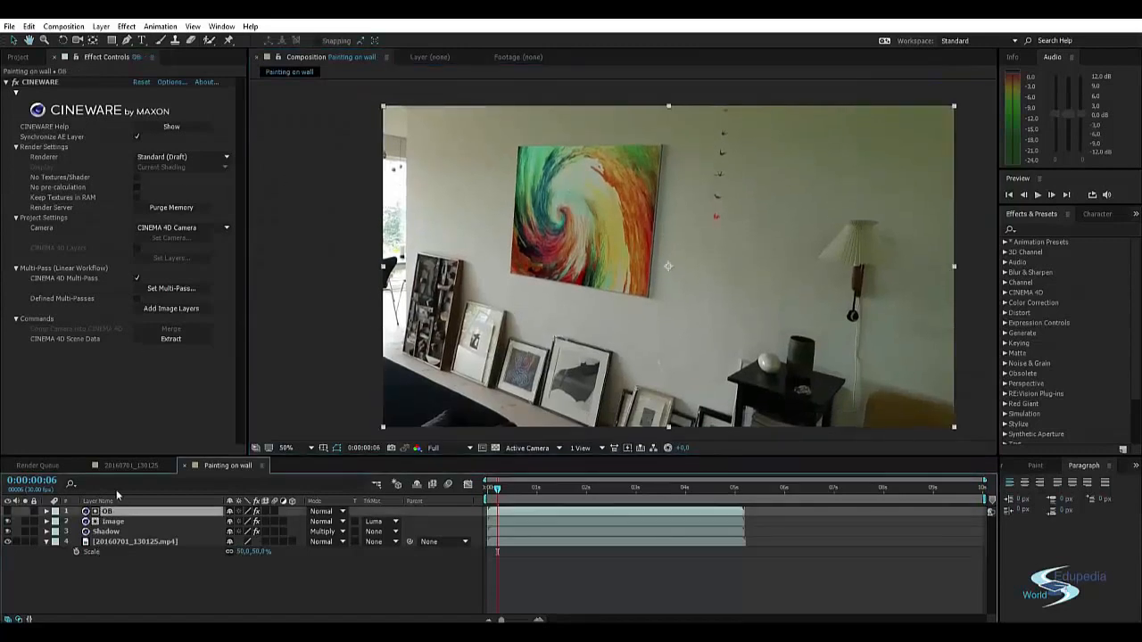
left_click(165, 158)
left_click(163, 169)
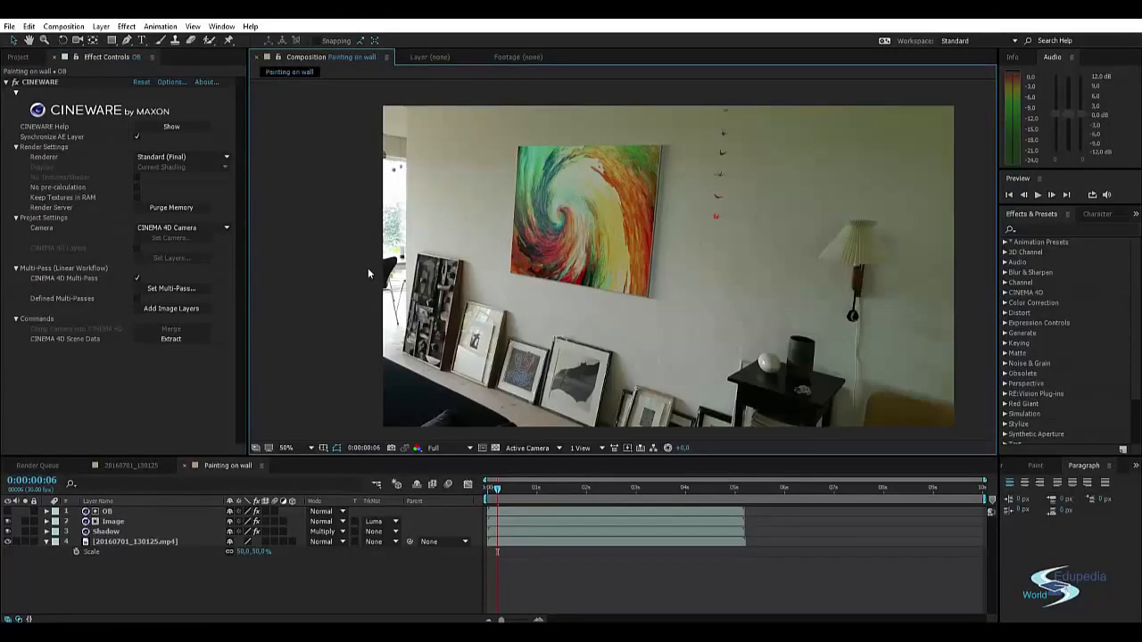
- End the work area at 0:00:05:05, the last frame showing the painting, and trim the composition to it
left_click(744, 489)
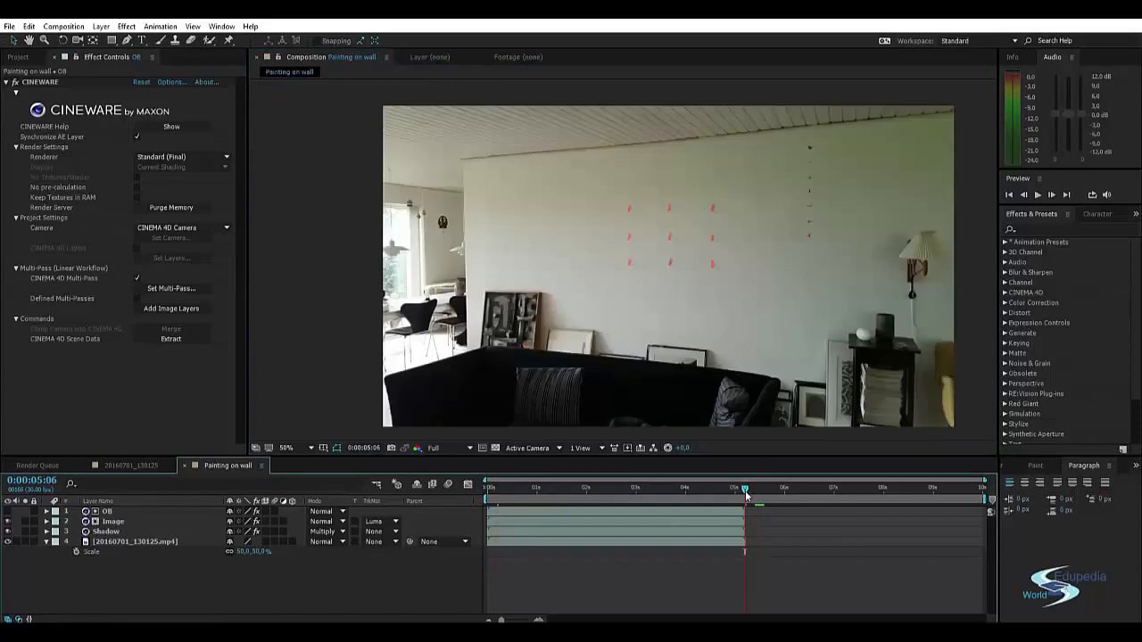
right_click(740, 496)
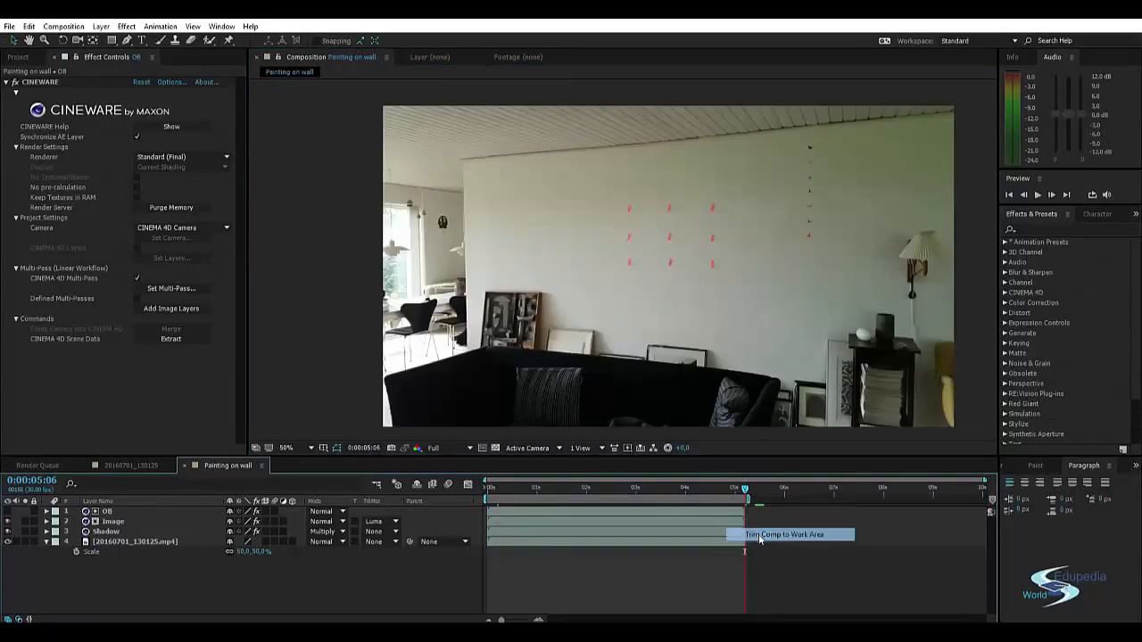
left_click(762, 532)
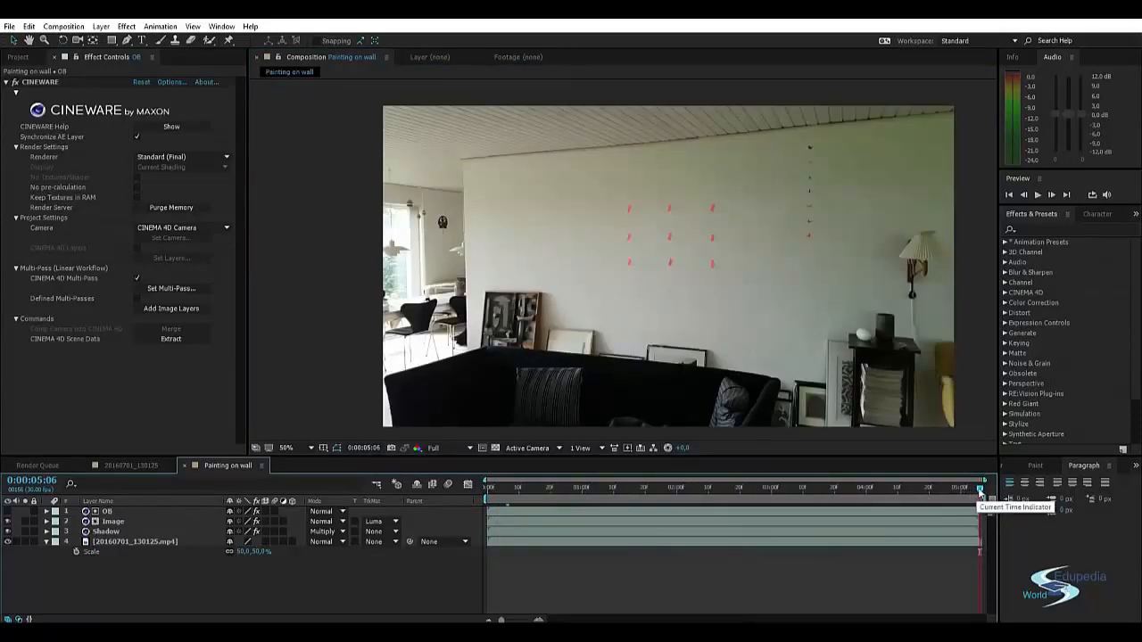
left_click_drag(980, 490, 975, 491)
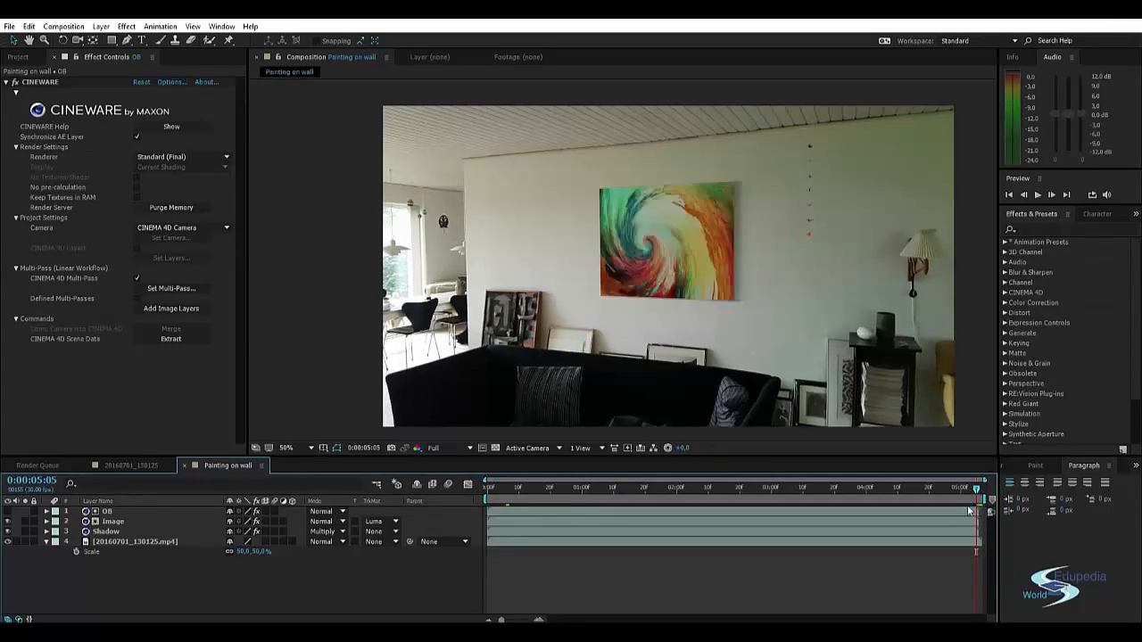
right_click(949, 497)
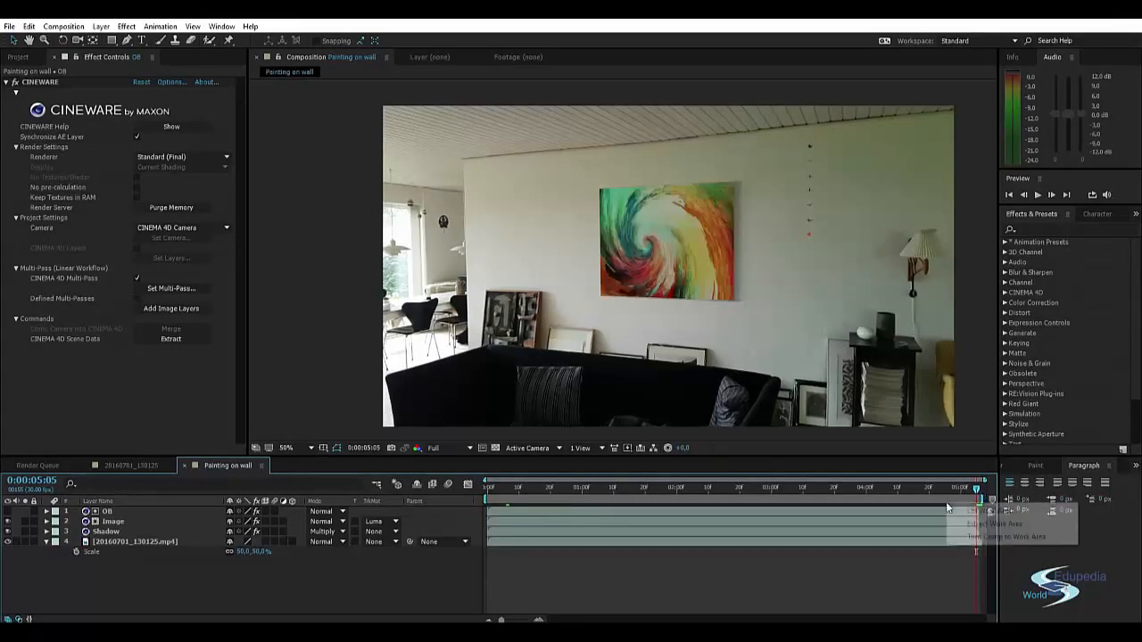
left_click(962, 537)
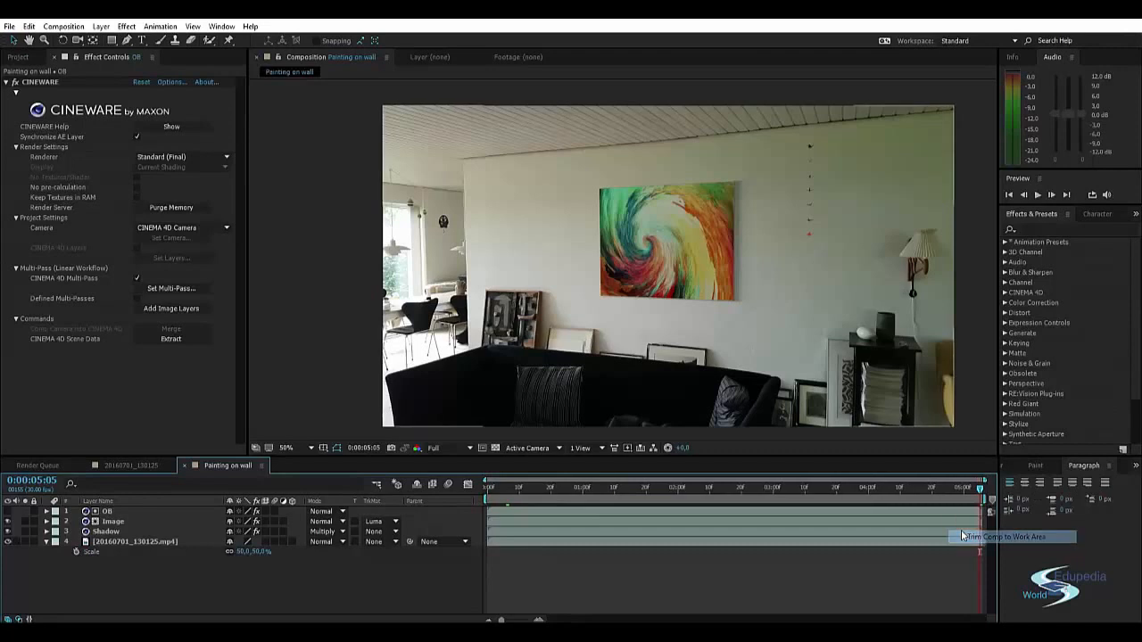
- Examine the final-quality painting at full resolution on the last frame, up close and within the whole room
left_click(446, 448)
left_click(450, 479)
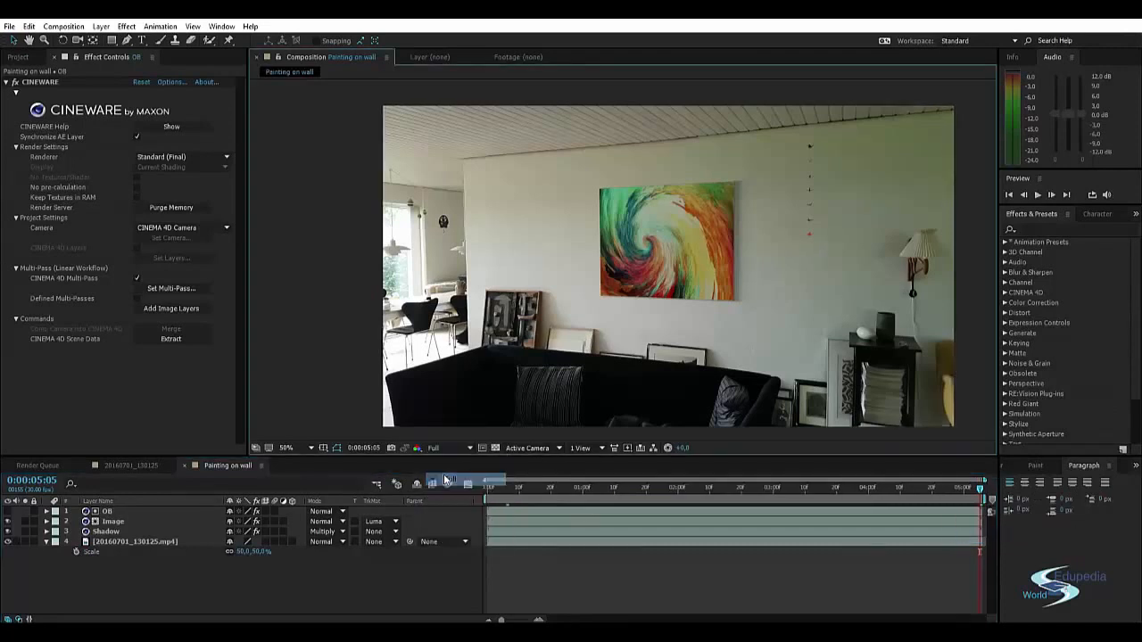
scroll(723, 255, "up", 4)
mouse_move(723, 257)
left_mouse_down()
mouse_move(456, 229)
mouse_move(433, 263)
mouse_move(410, 352)
mouse_move(423, 515)
mouse_move(463, 431)
left_mouse_up()
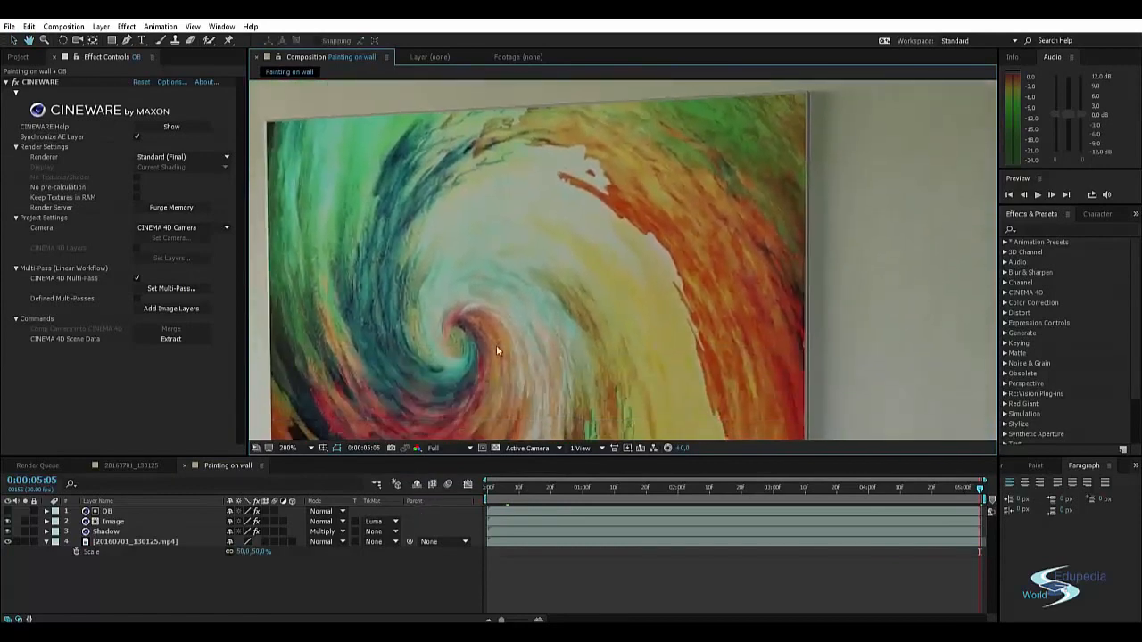
scroll(536, 241, "down", 4)
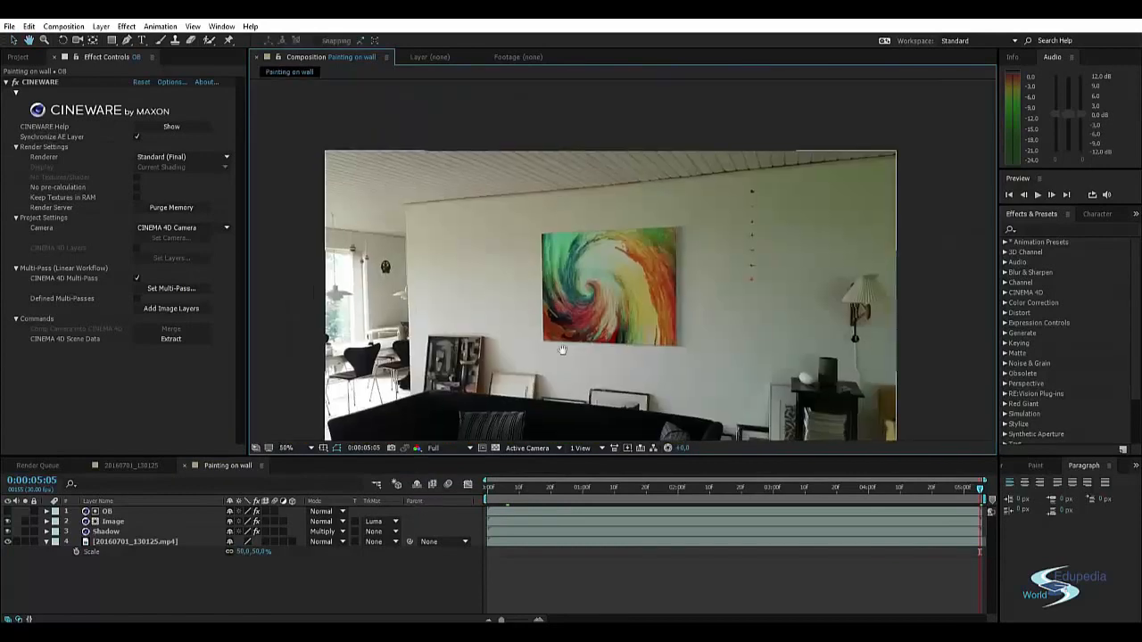
left_click_drag(549, 294, 552, 304)
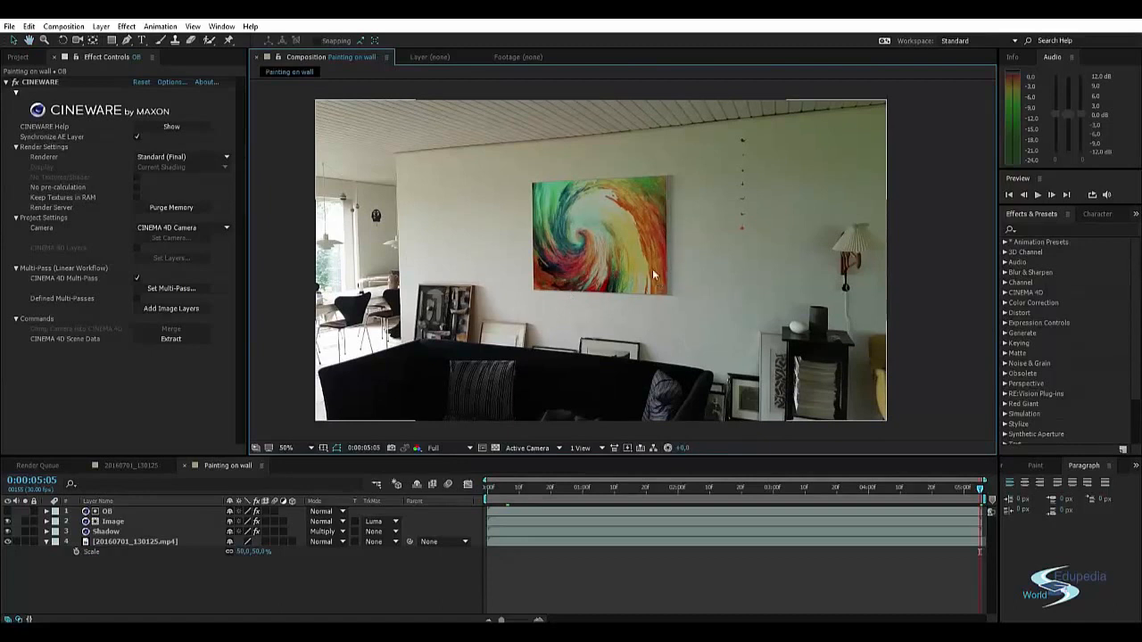
- Apply a Fast Blur effect to the Image layer with a Blurriness of 1
left_click(111, 522)
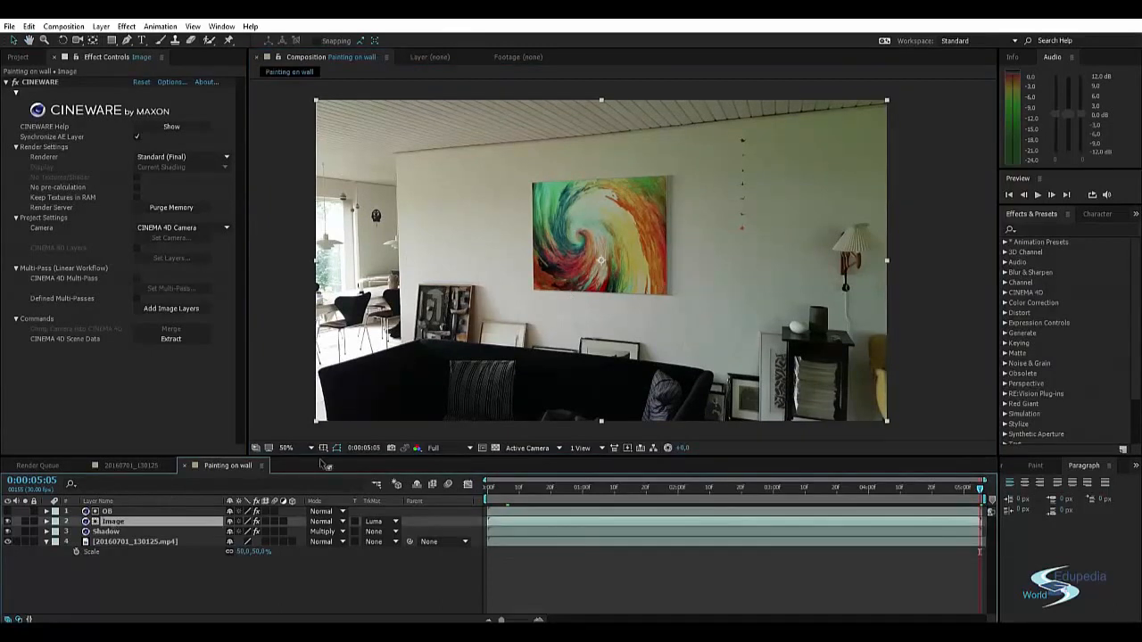
left_click(1053, 232)
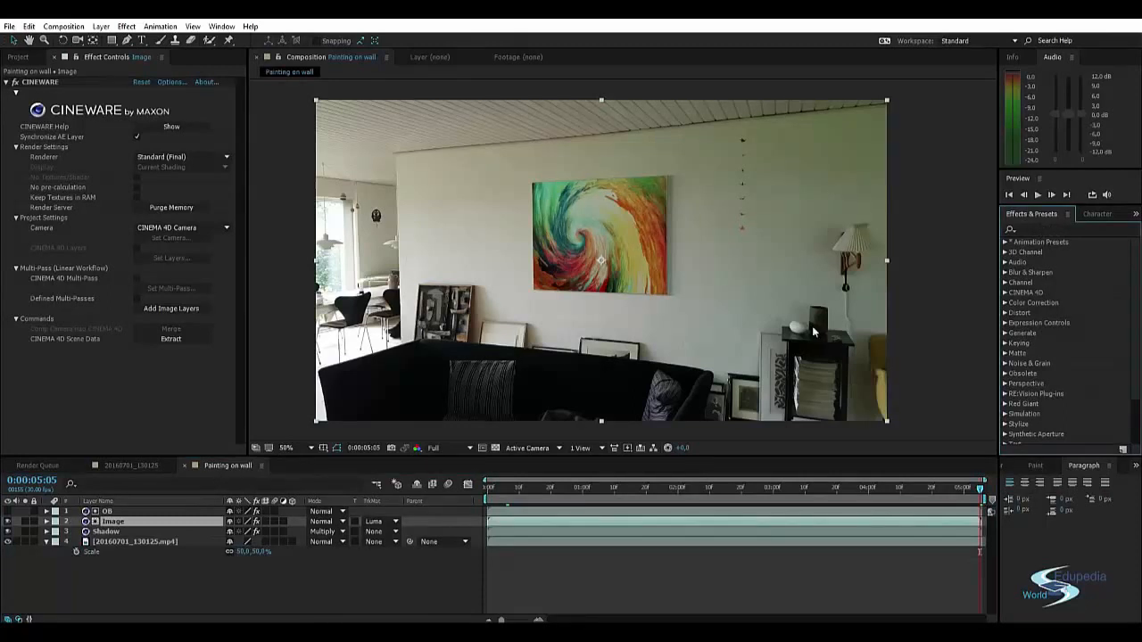
left_click(1034, 228)
type("fast")
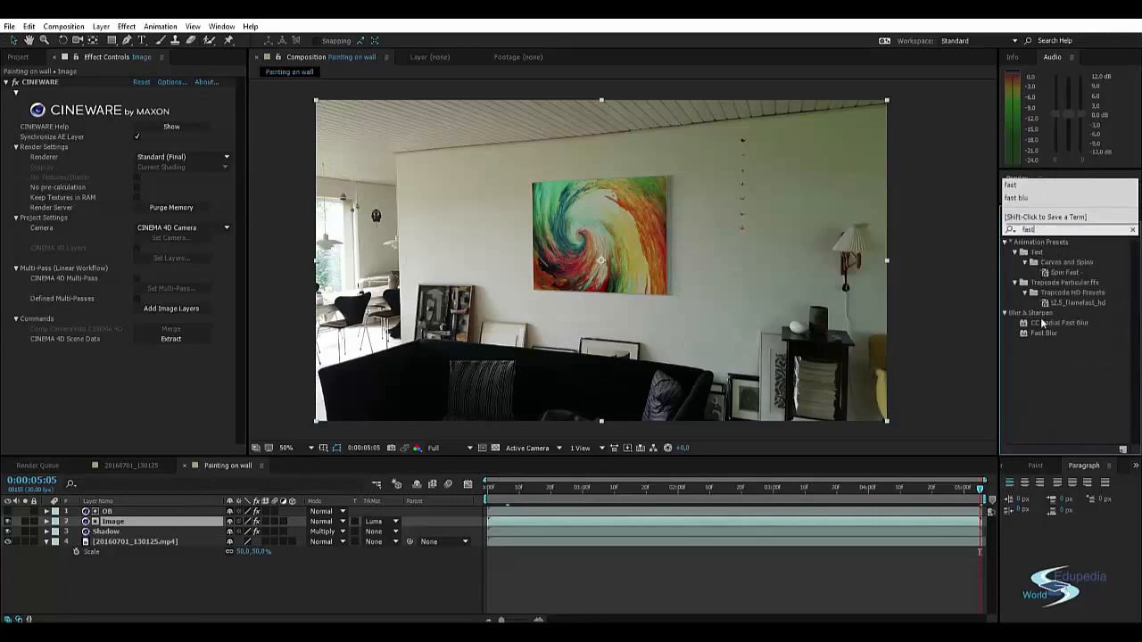
left_click_drag(1045, 333, 121, 525)
key("period")
key("period")
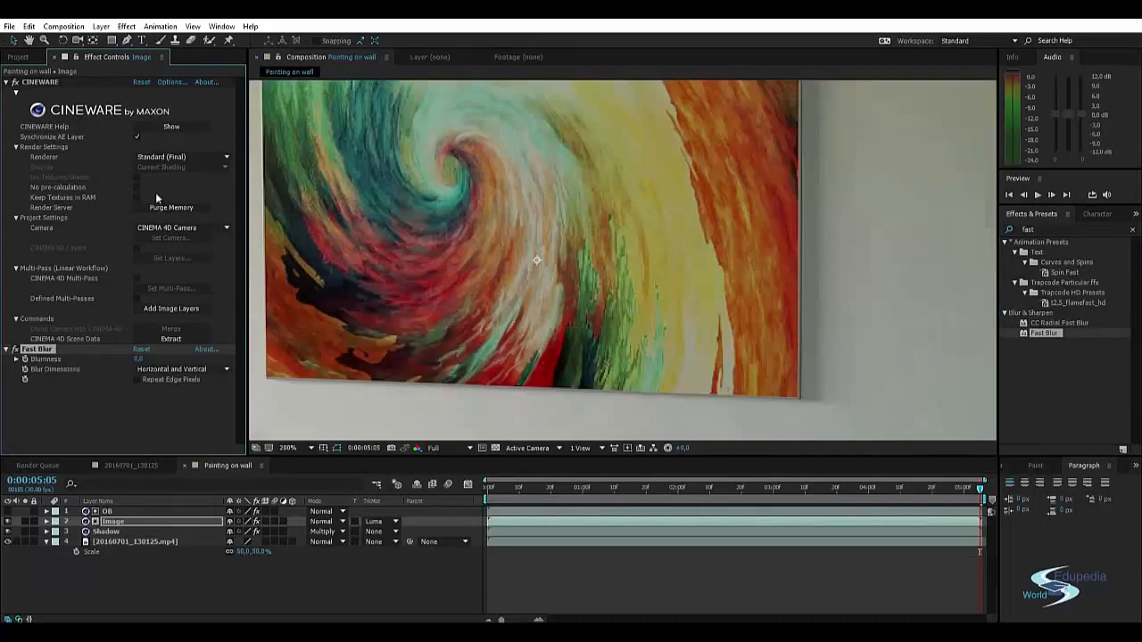
left_click(142, 359)
key("Return")
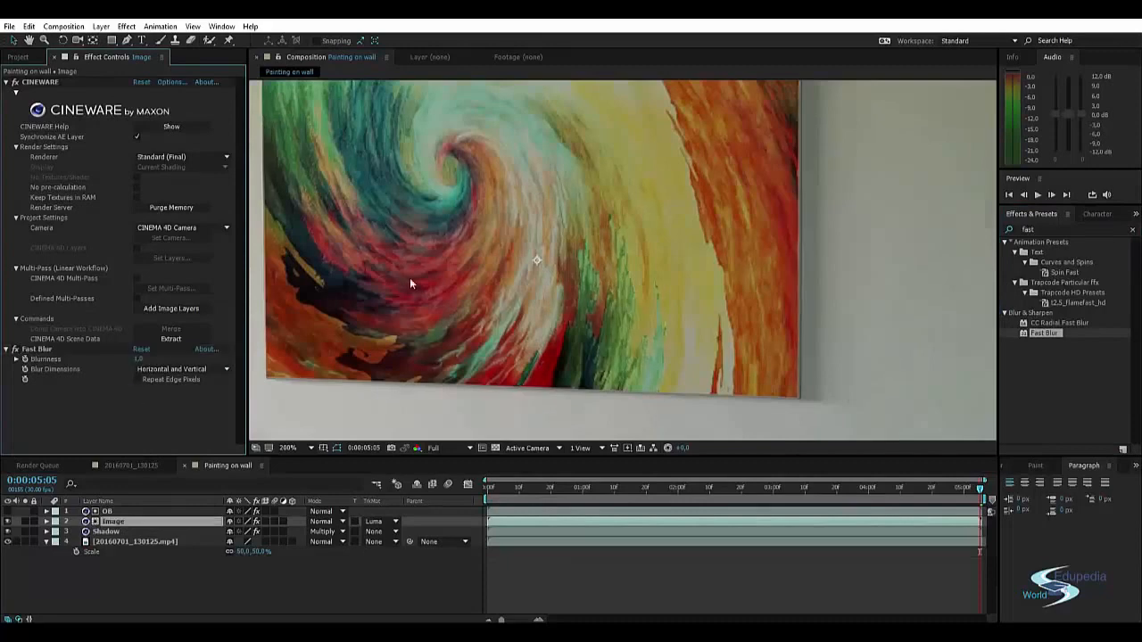
- Check how the blurred painting blends with the wall, both up close and with the full frame in view
key("comma")
key("comma")
key("comma")
key("period")
key("period")
key("period")
scroll(628, 273, "down", 10)
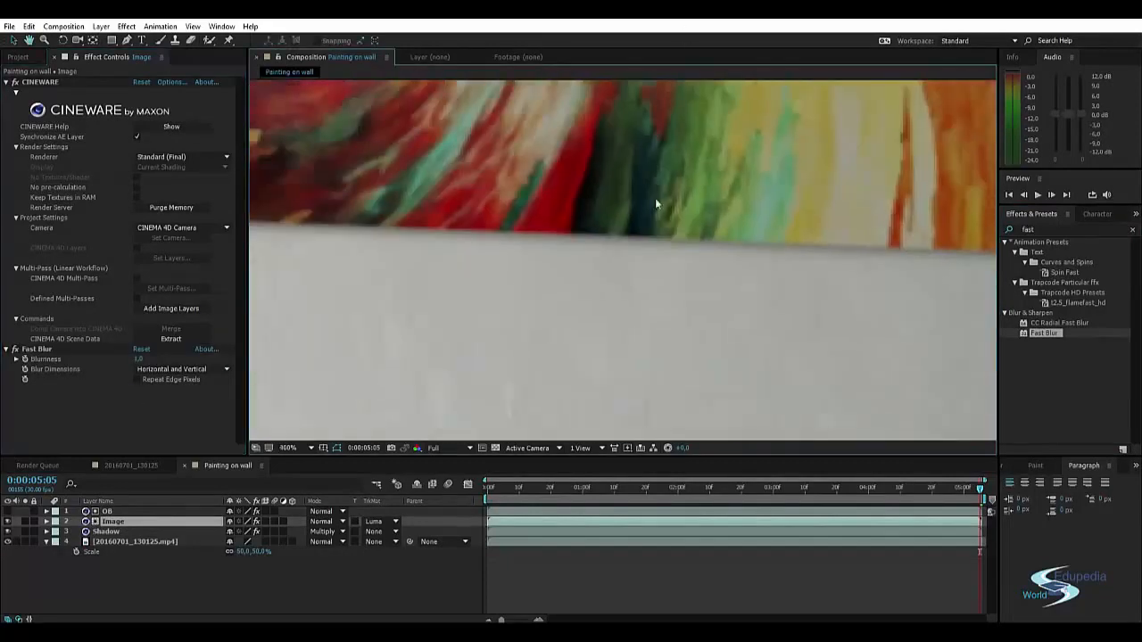
key("comma")
key("comma")
scroll(575, 151, "up", 8)
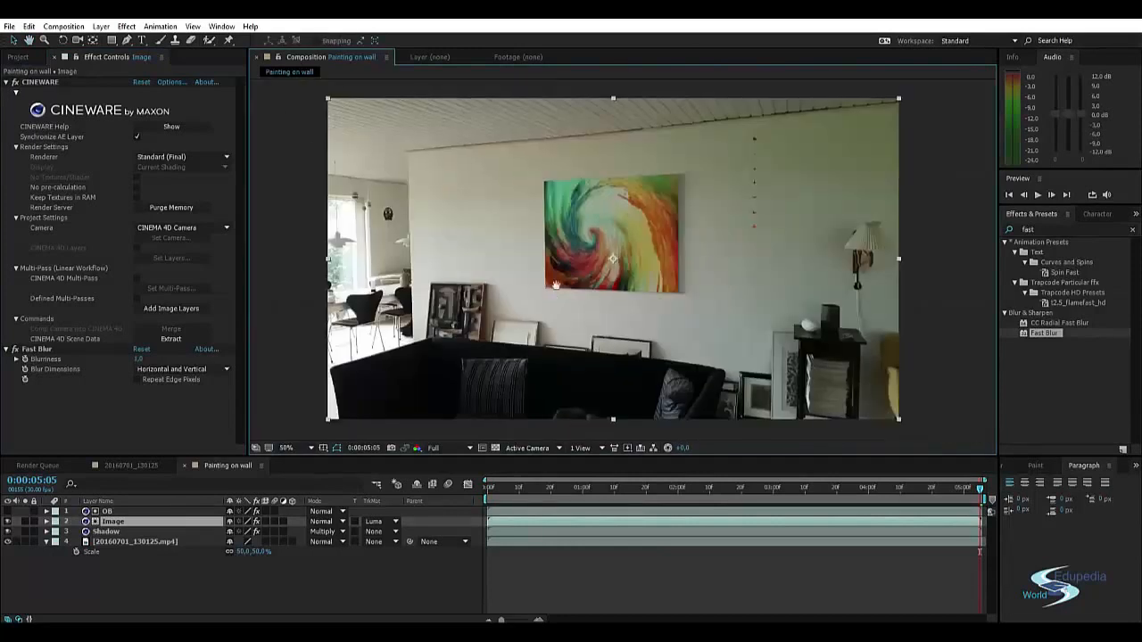
left_click_drag(556, 285, 581, 241)
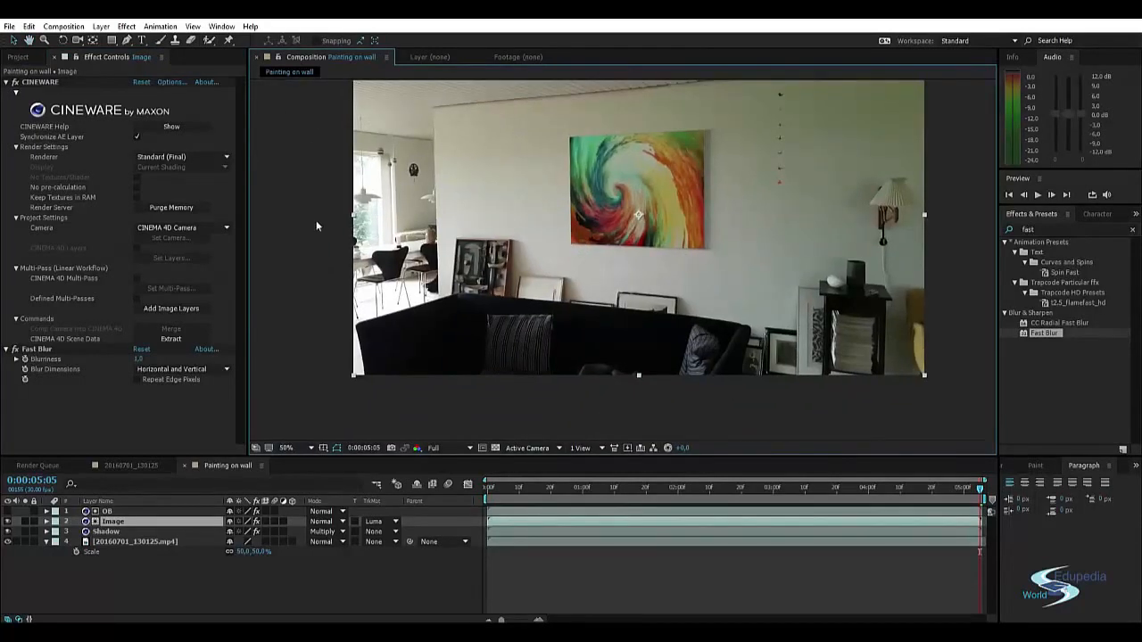
left_click(316, 220)
left_click_drag(509, 189, 484, 228)
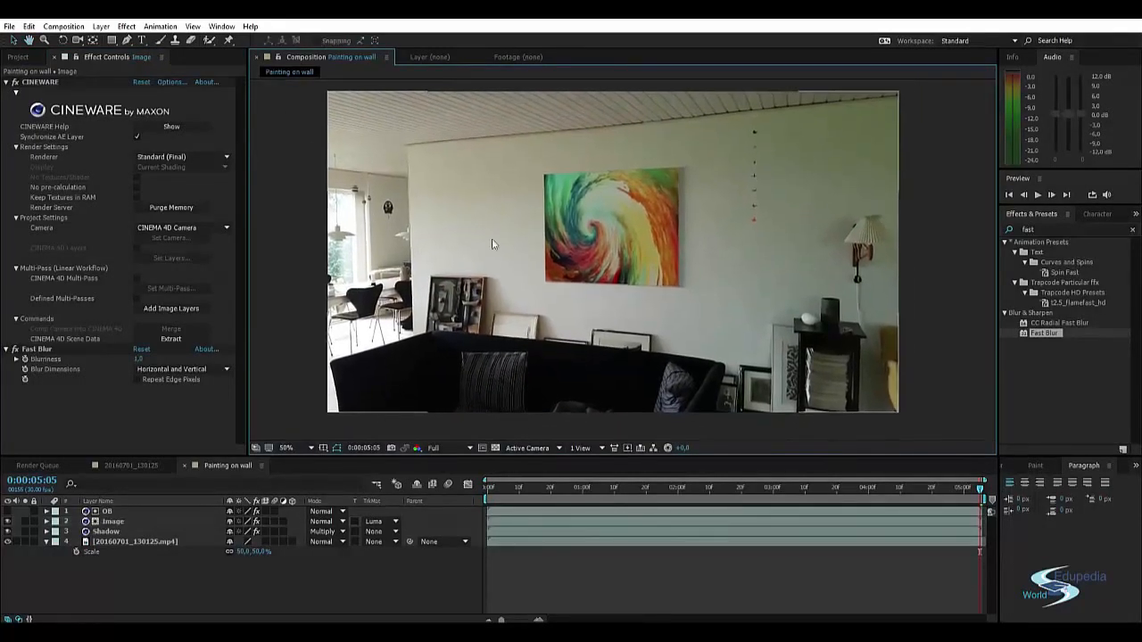
- Clear the effects search and save the project as "Painting on wall" in the CC Projects folder
left_click(1048, 361)
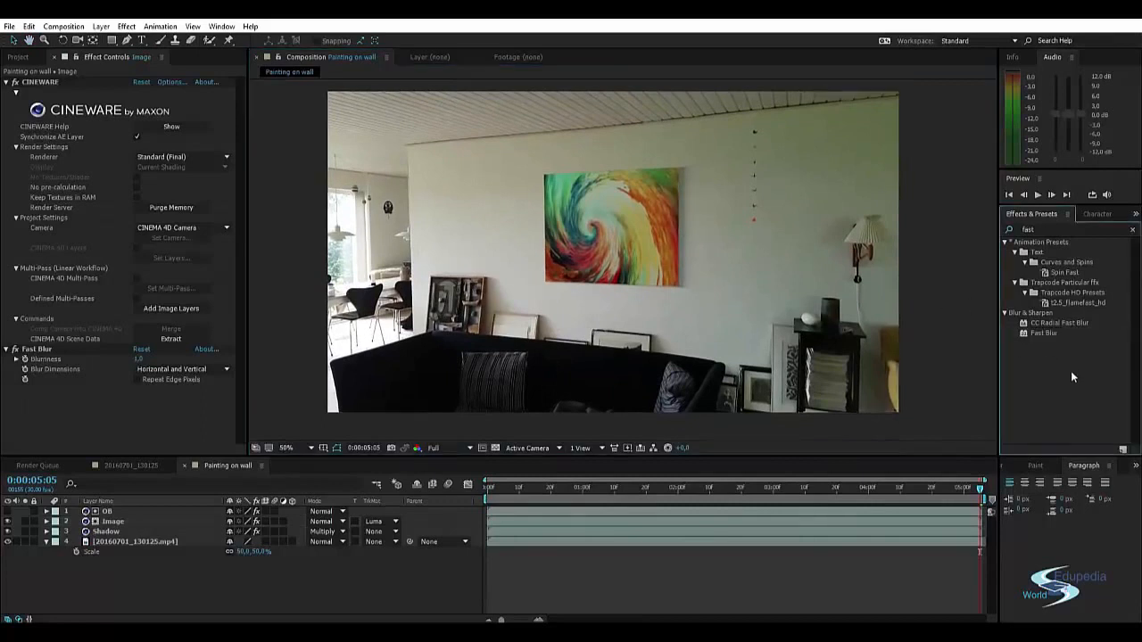
left_click(1132, 230)
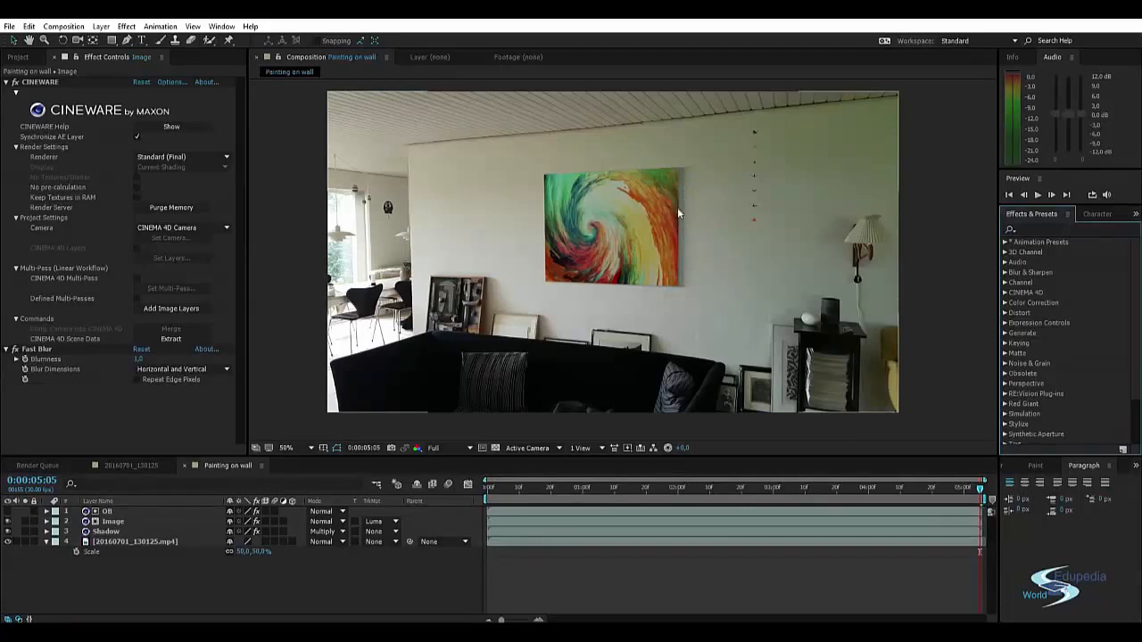
key("ctrl+s")
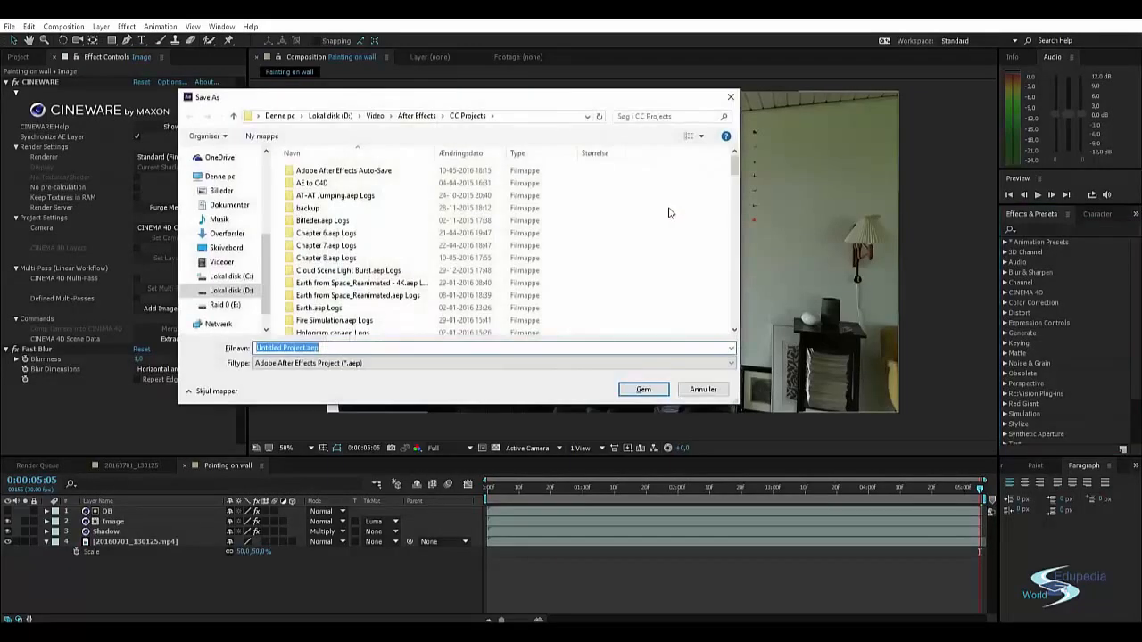
type("Paintint")
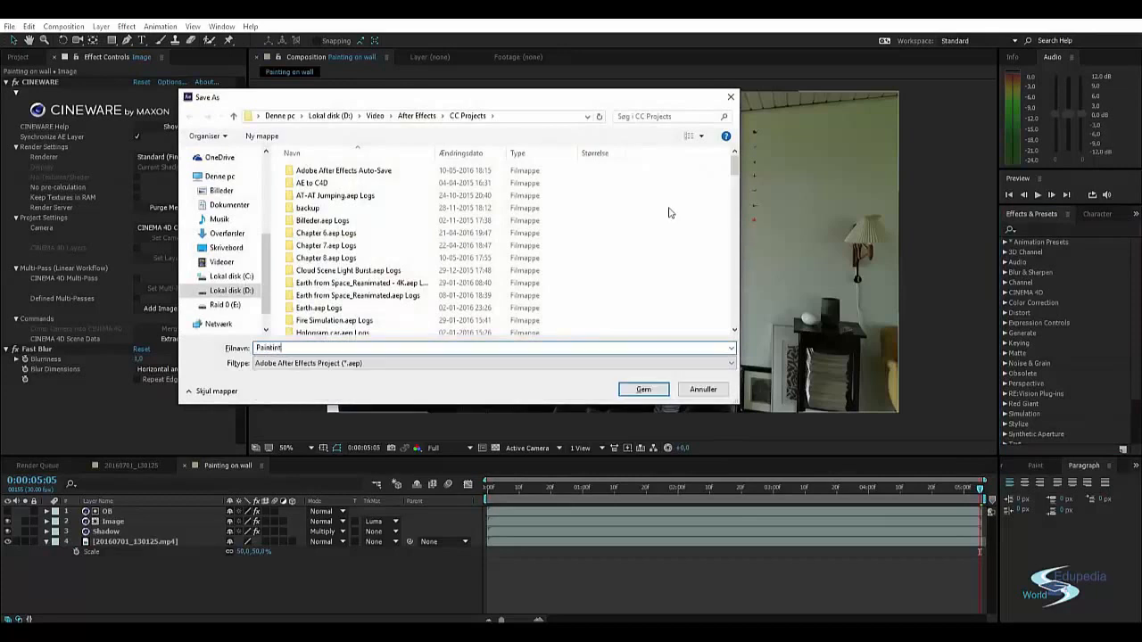
key("BackSpace")
type("g on w")
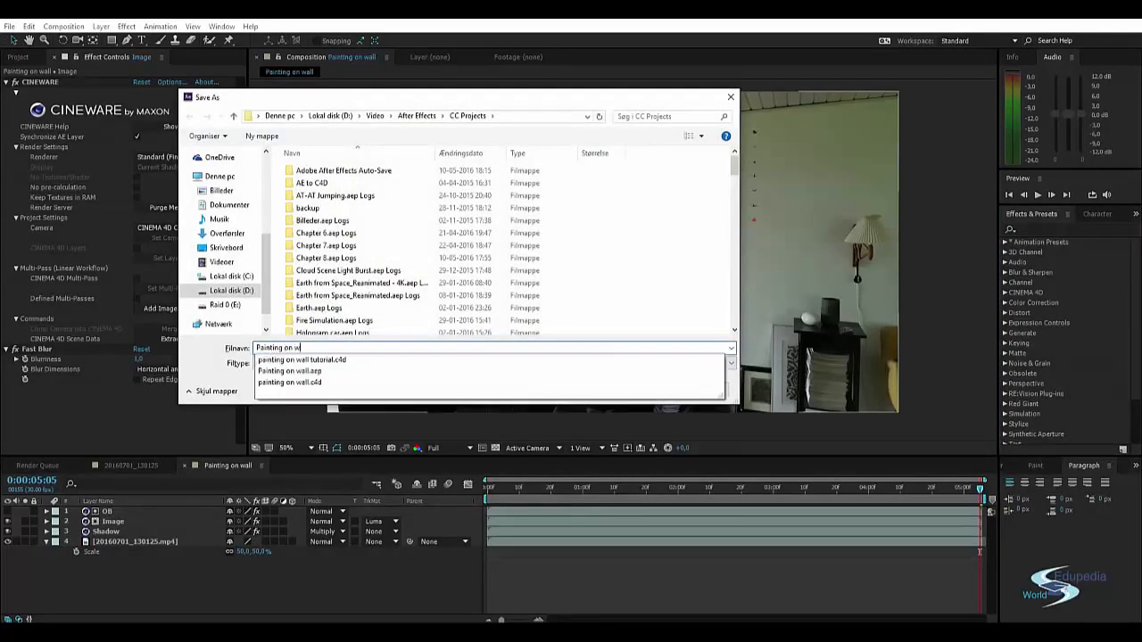
type("all")
key("Return")
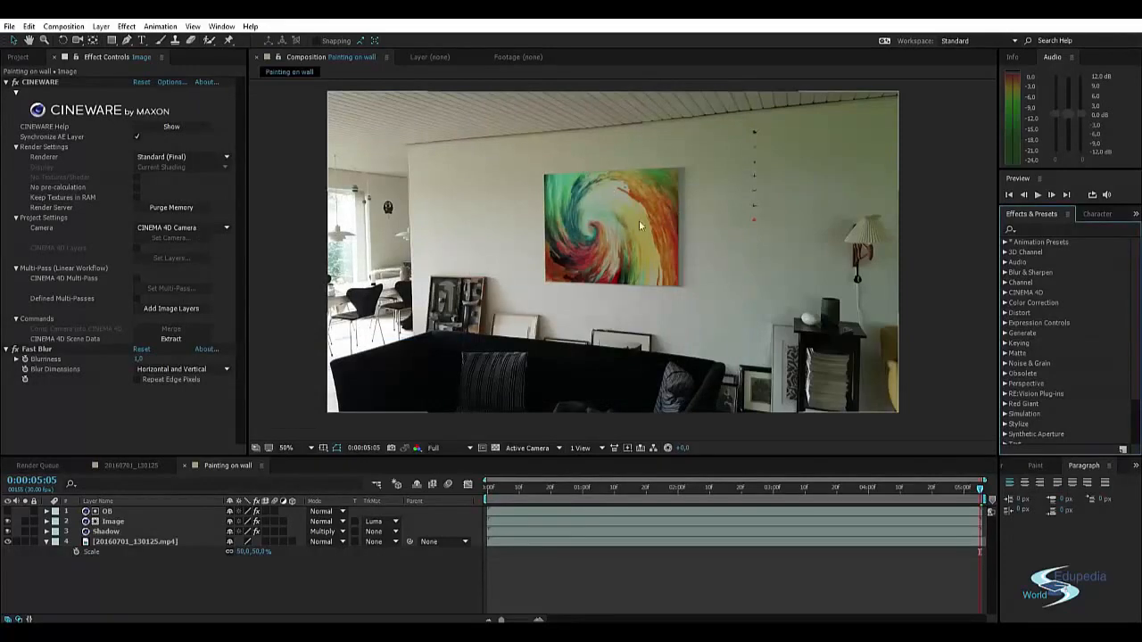
- Switch to Cinema 4D and load Drawn_wallpapers_Painting_of_Modern_Art_035449_.jpg as the Painting material's Color texture, copying it to the project location
key("alt+Tab")
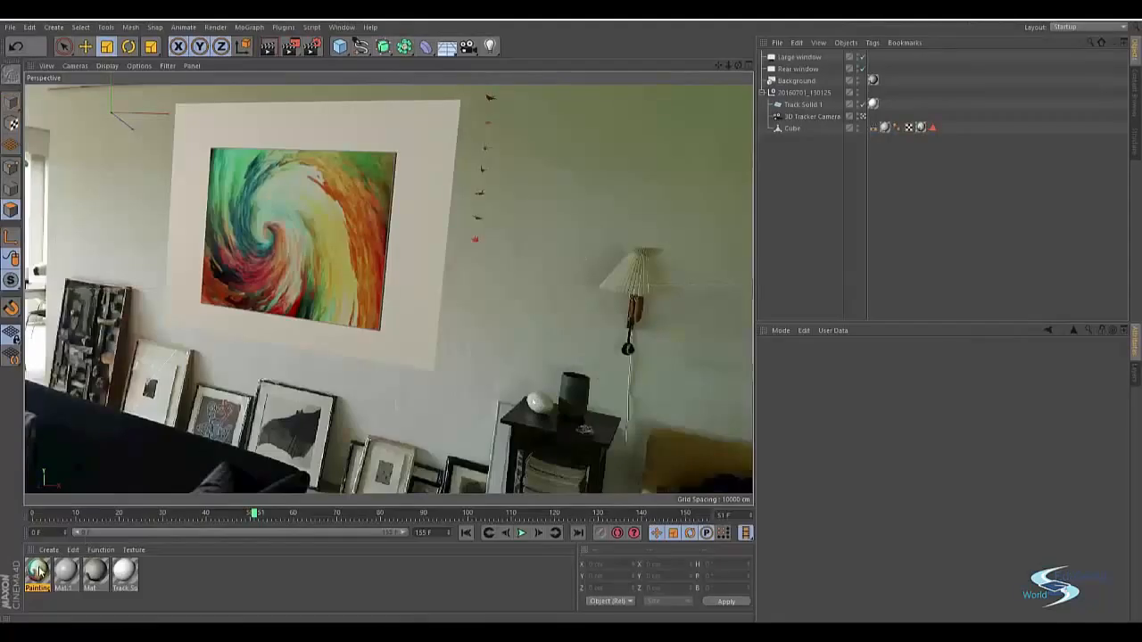
double_click(38, 572)
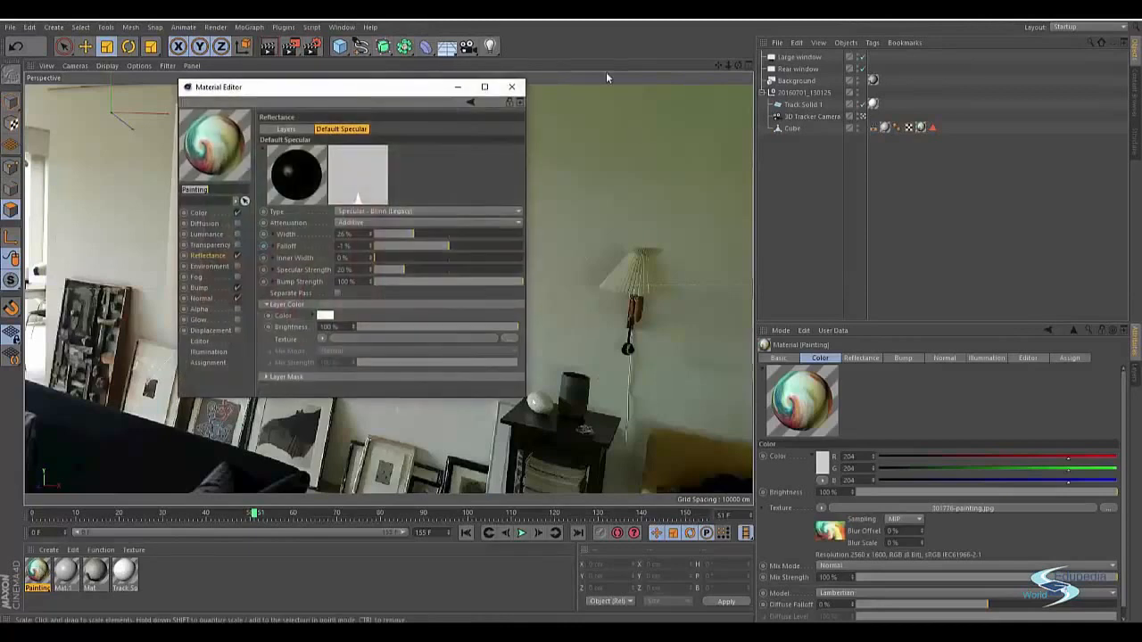
left_click_drag(359, 86, 498, 90)
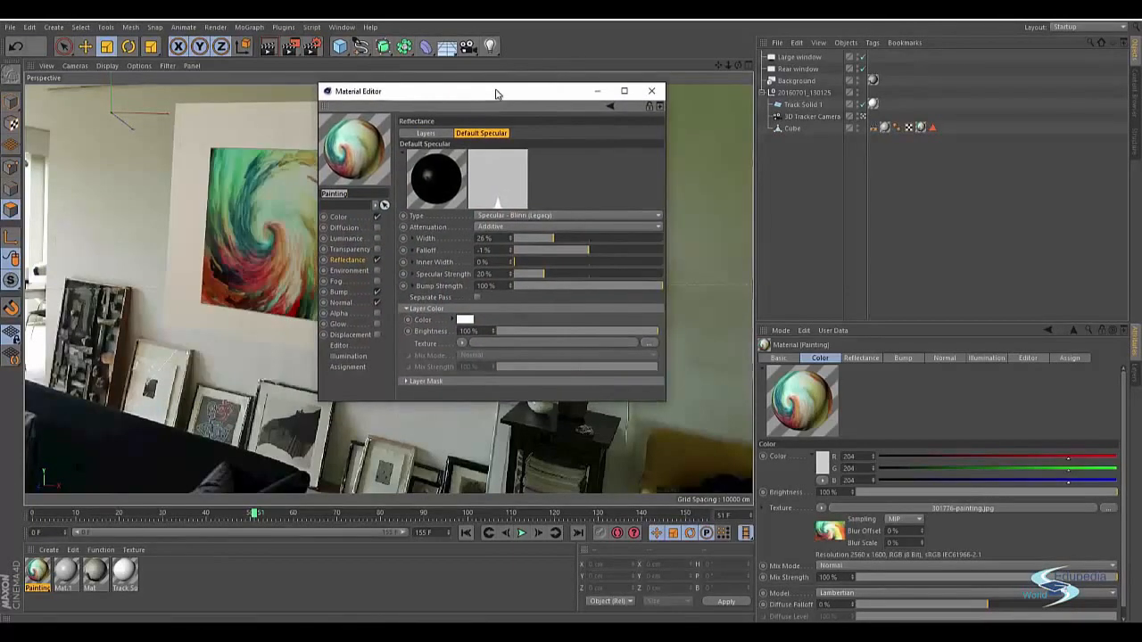
left_click(342, 218)
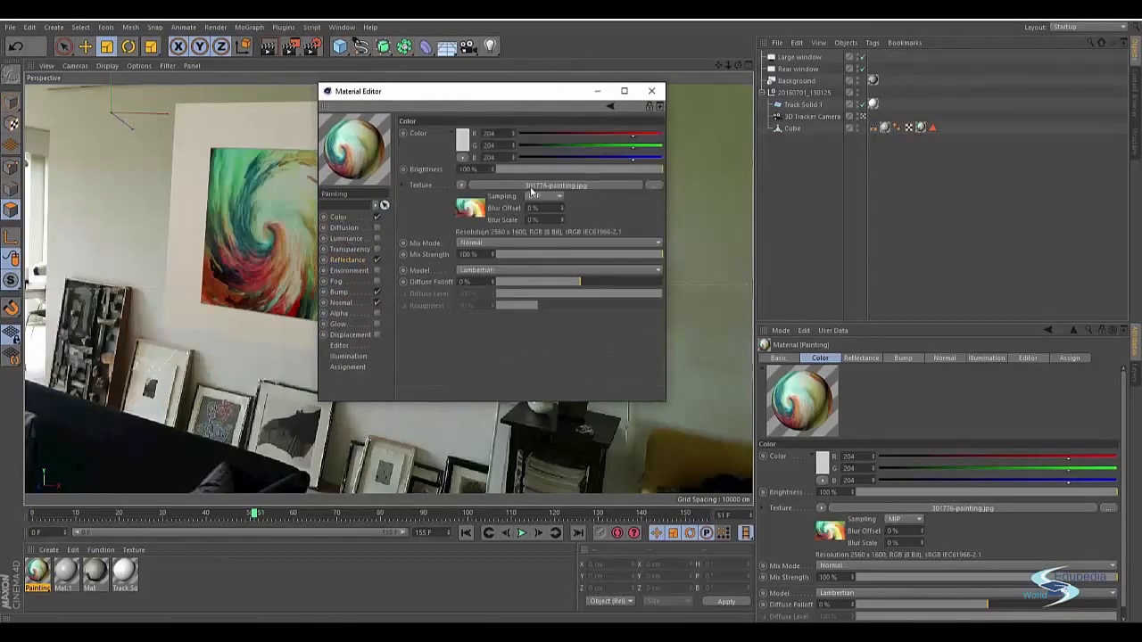
left_click(579, 185)
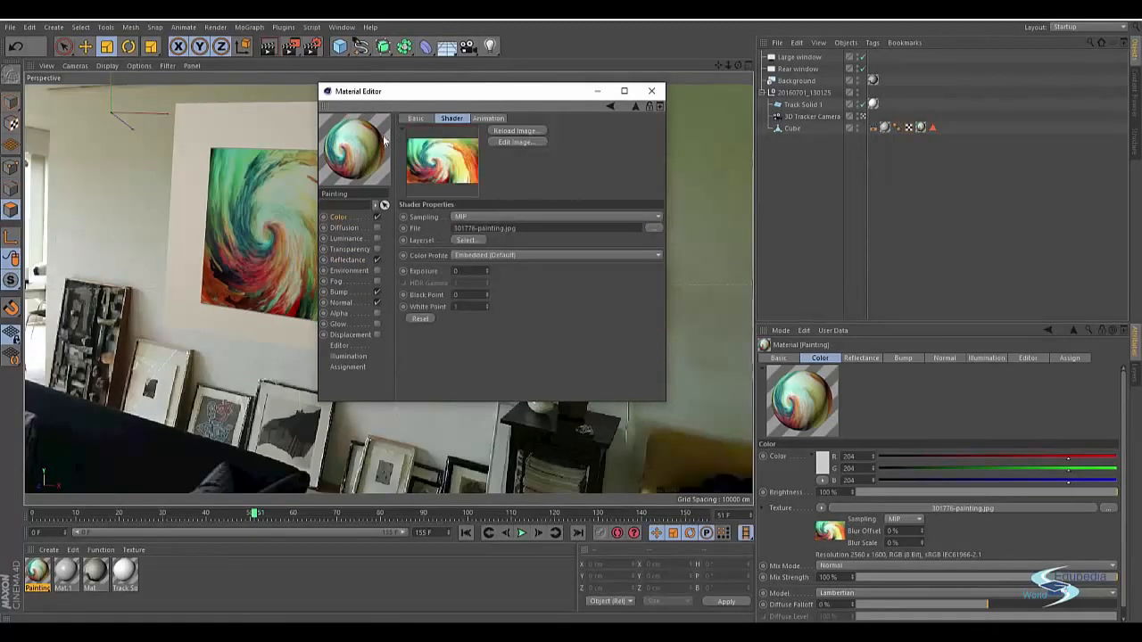
left_click(610, 107)
left_click(649, 181)
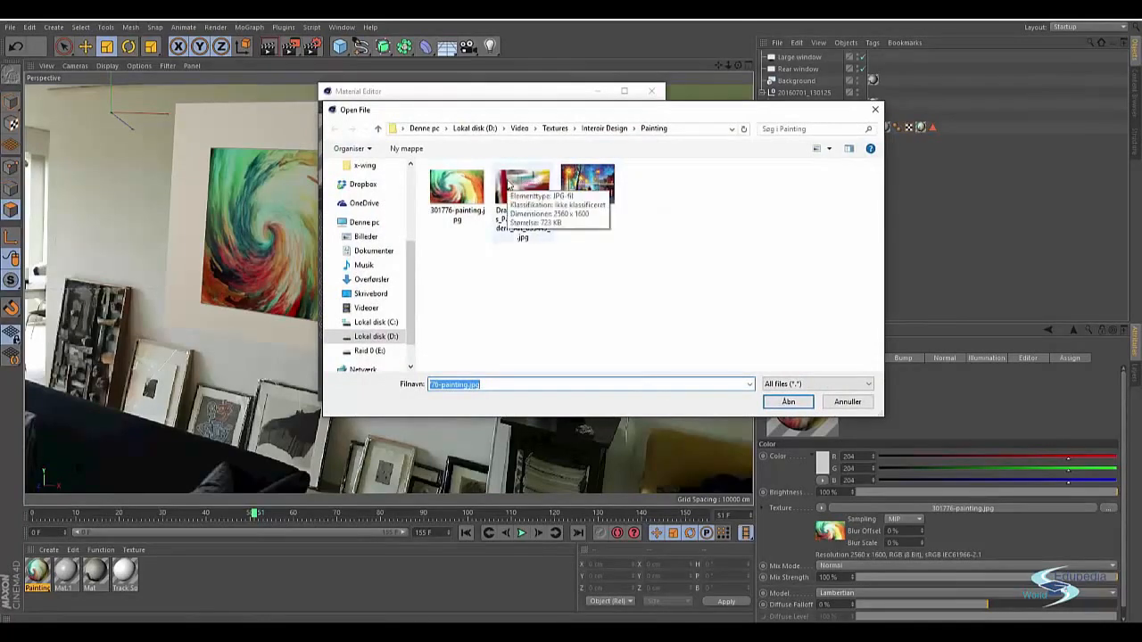
left_click(510, 184)
double_click(510, 185)
left_click(581, 365)
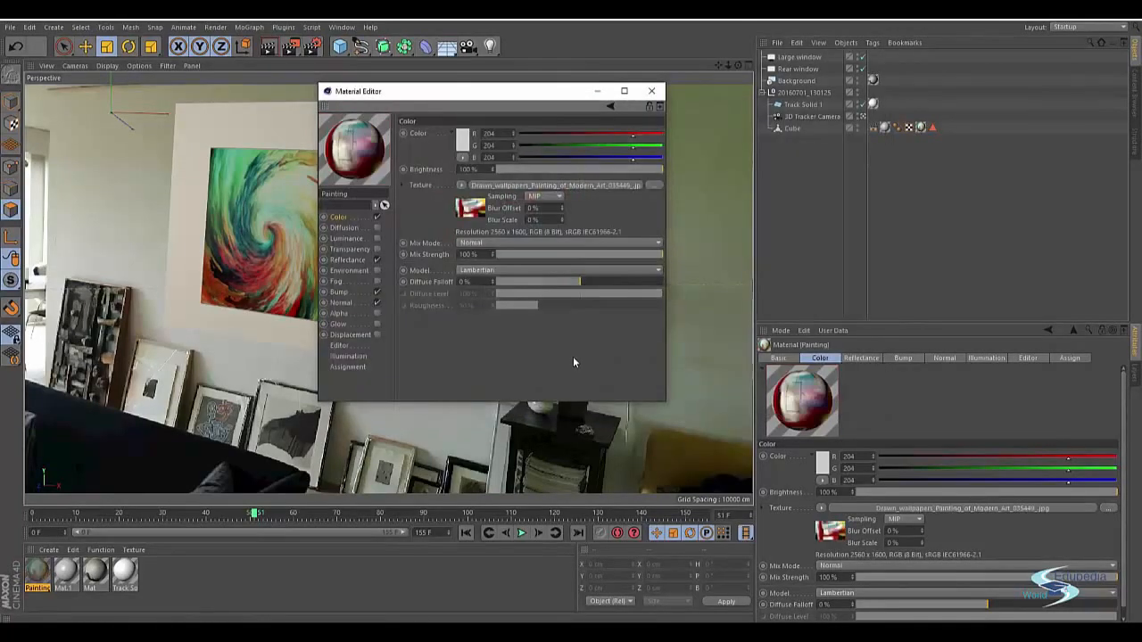
- Replace the Filter in the Painting material's Bump channel with the Drawn_wallpapers_Painting_of_Modern_Art_035449_.jpg bitmap
left_click(340, 295)
left_click(451, 159)
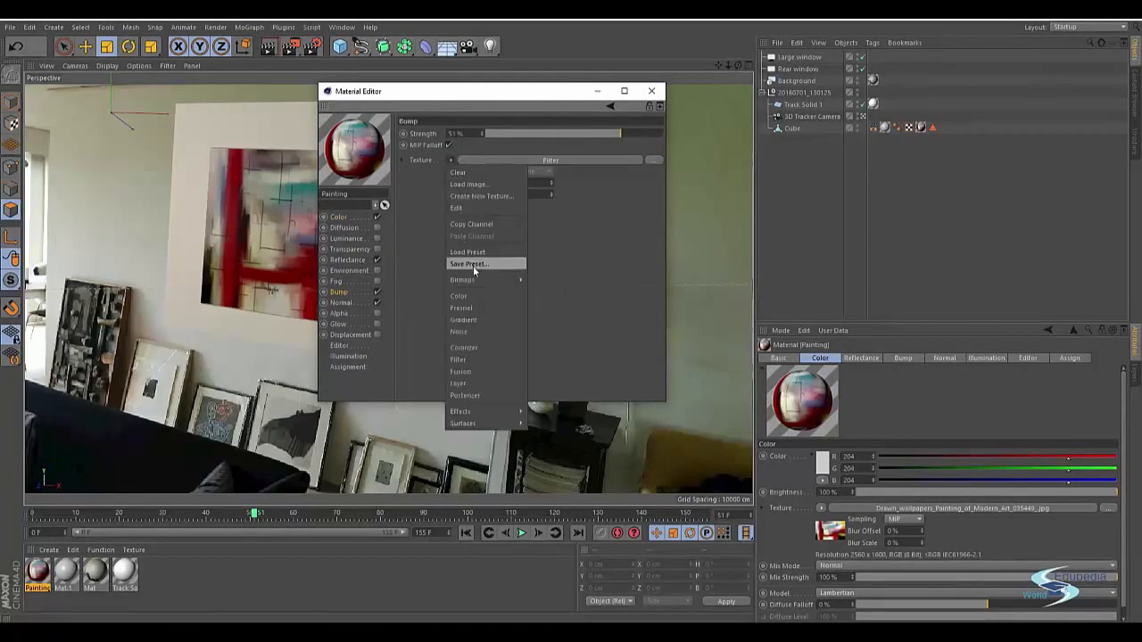
mouse_move(497, 281)
left_click(562, 292)
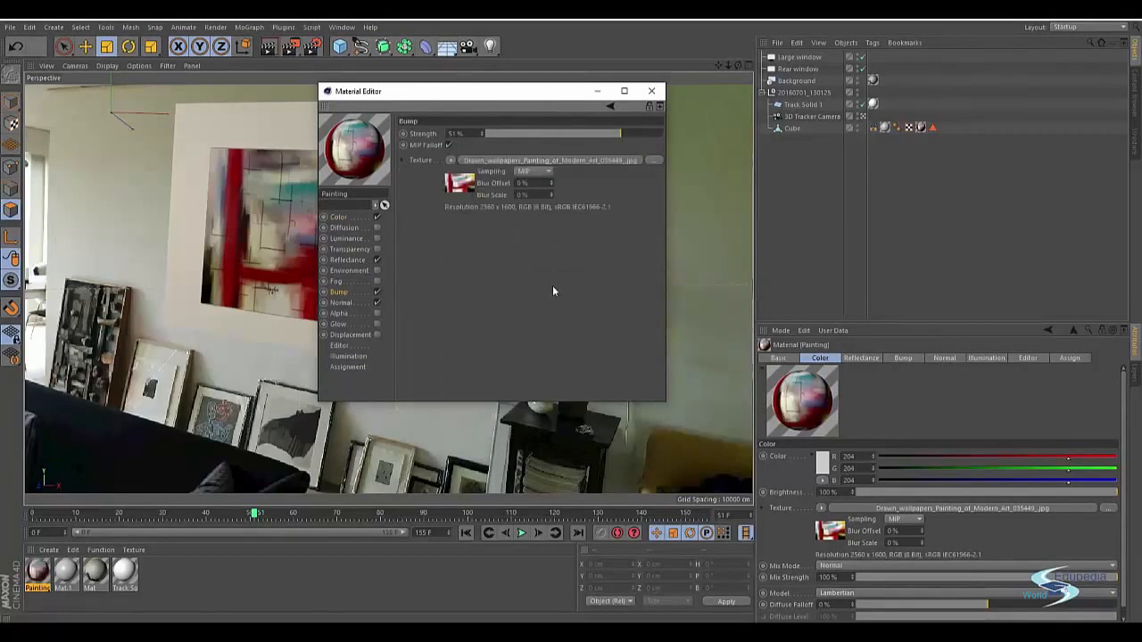
- Use the same Modern Art bitmap as the Painting material's Normal texture, close the material, and check the painting in After Effects
left_click(353, 304)
left_click(470, 203)
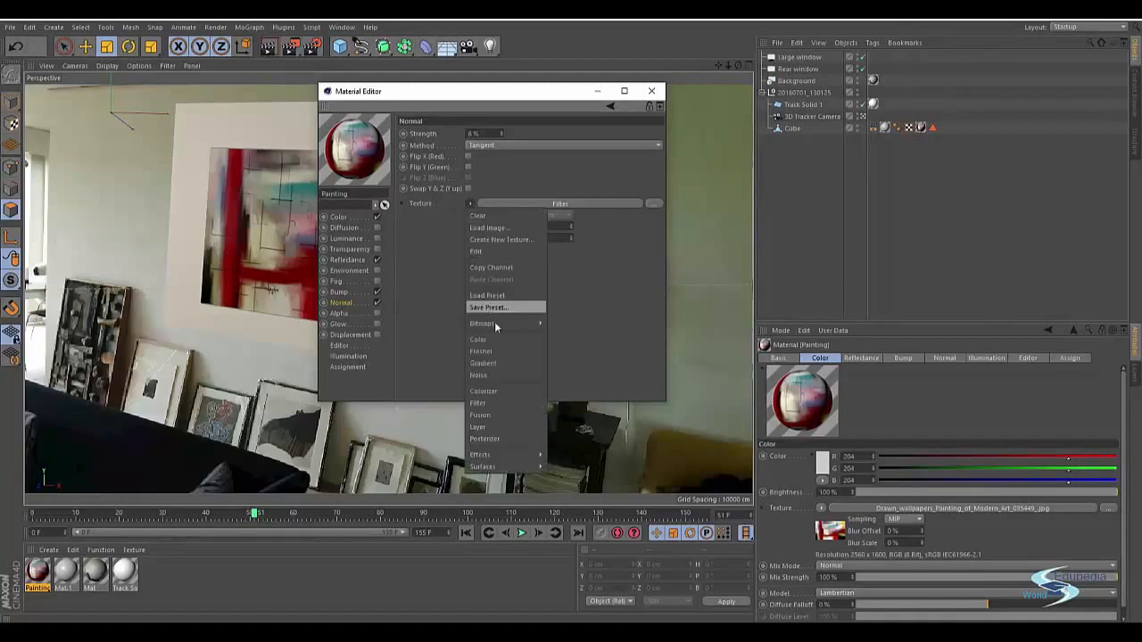
mouse_move(494, 323)
left_click(562, 335)
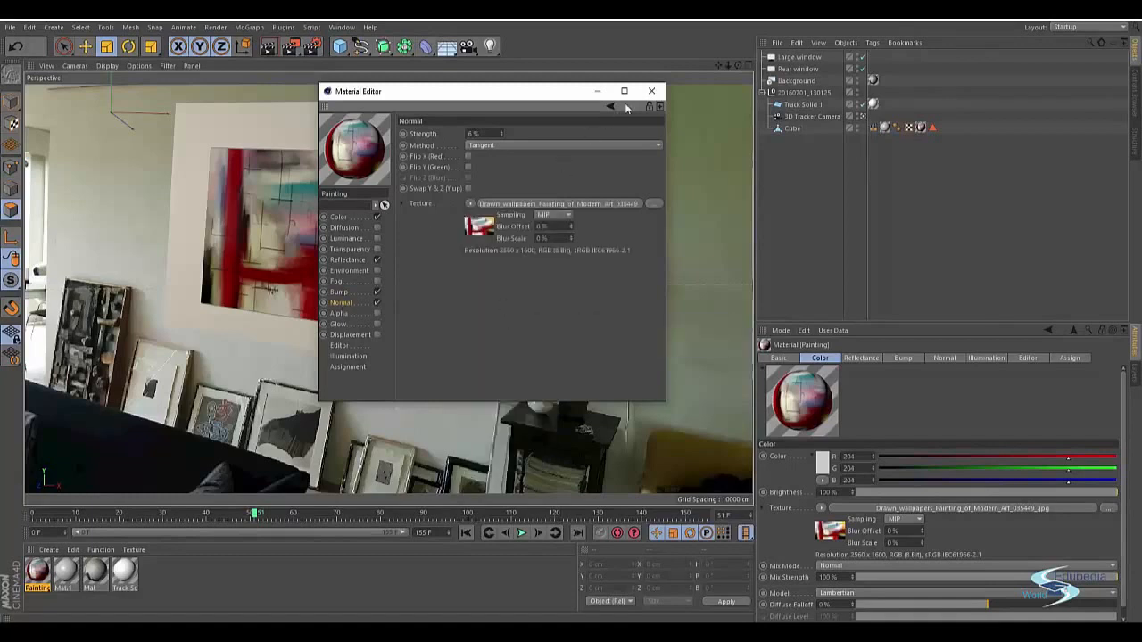
left_click(647, 91)
key("alt+Tab")
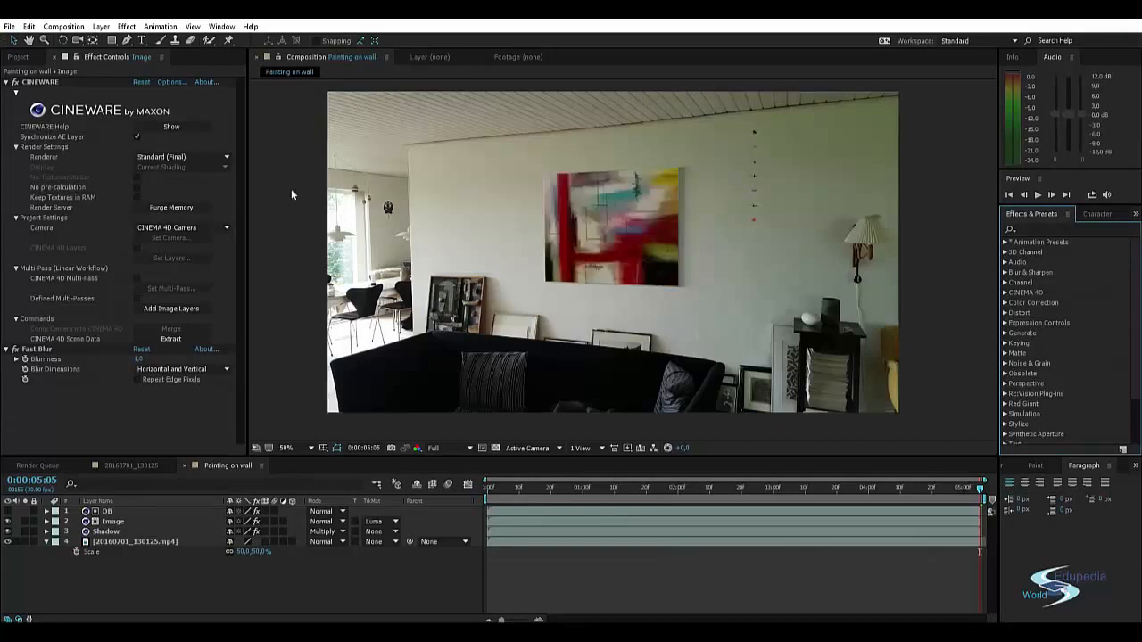
- Return to Cinema 4D and load image.jpg as the Painting material's Color texture, copying it to the project location
key("alt+Tab")
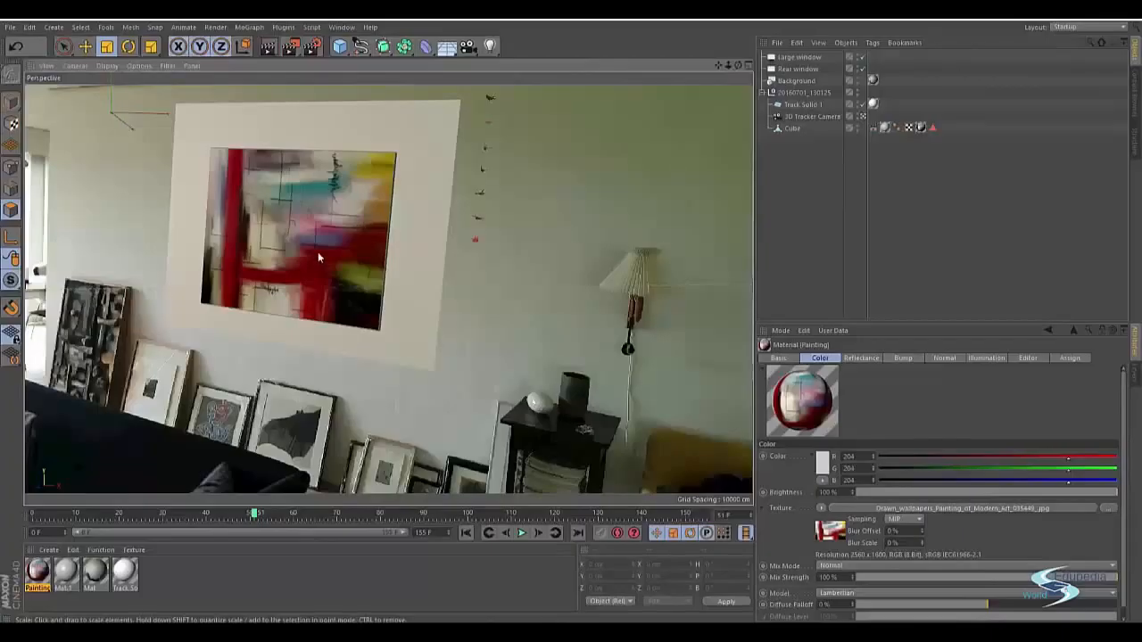
double_click(37, 571)
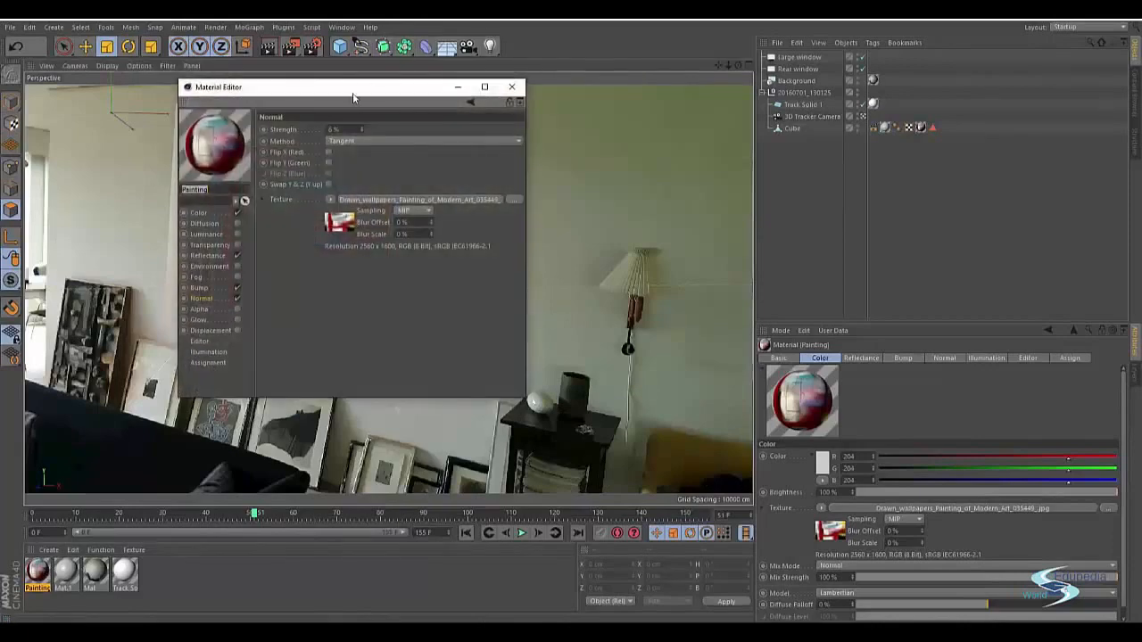
left_click_drag(353, 97, 536, 149)
left_click(381, 264)
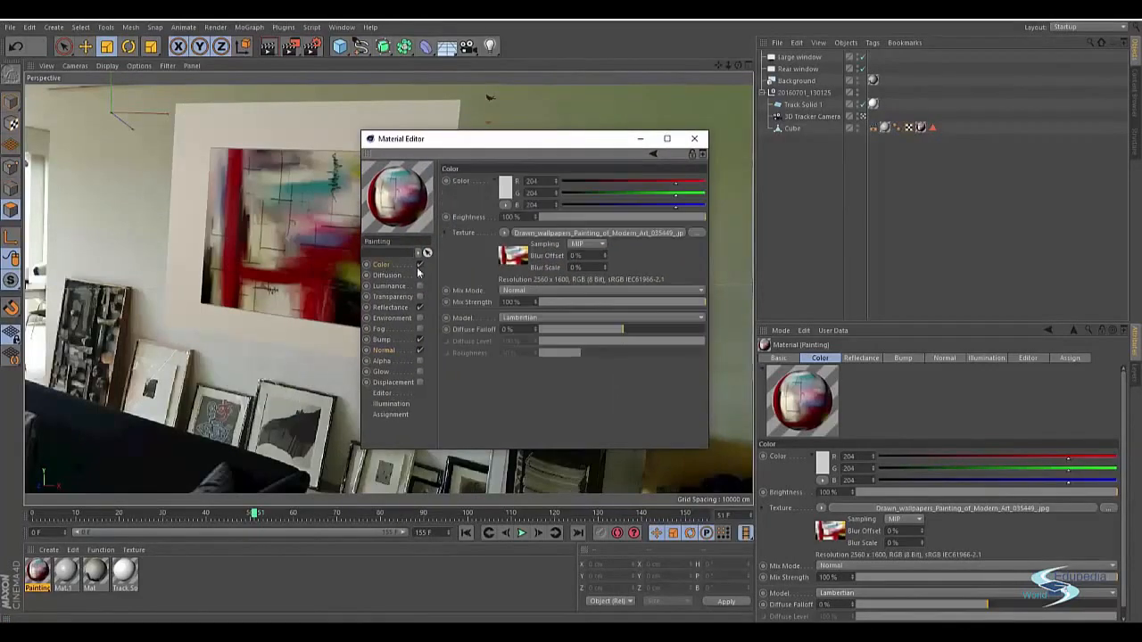
left_click(697, 232)
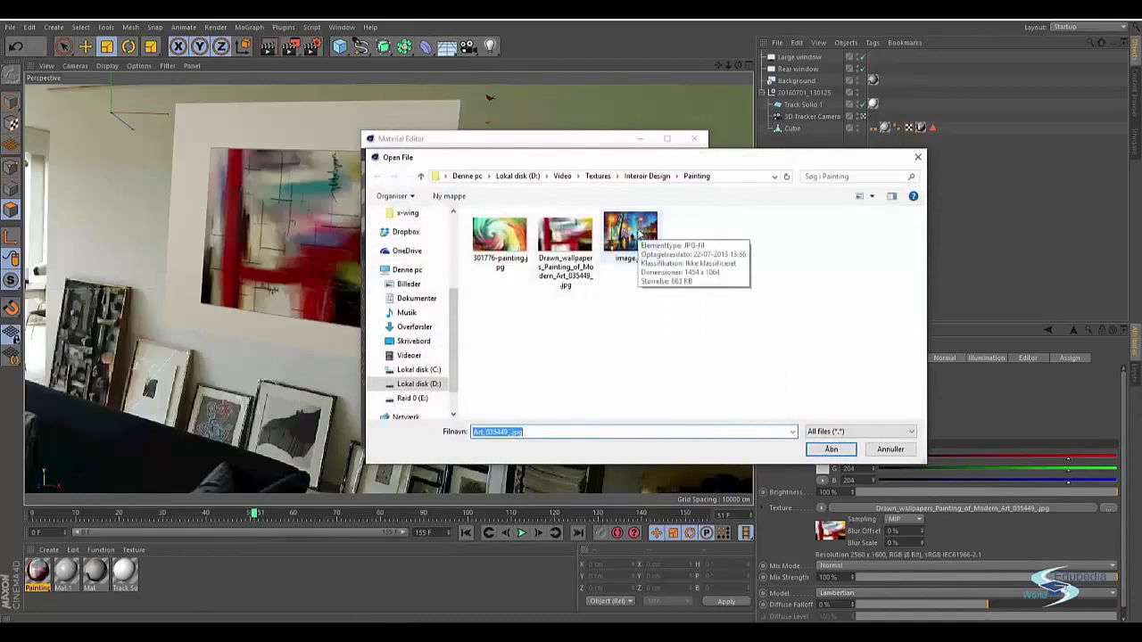
double_click(629, 234)
left_click(589, 369)
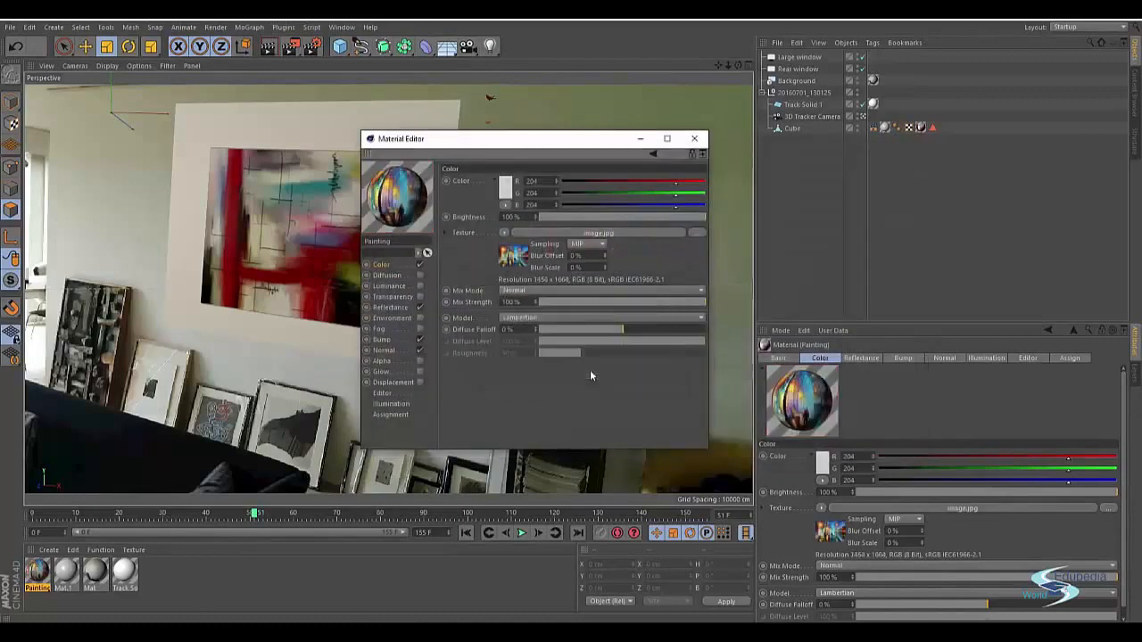
- Set the Painting material's Bump texture to the image.jpg bitmap
left_click(389, 308)
left_click(382, 340)
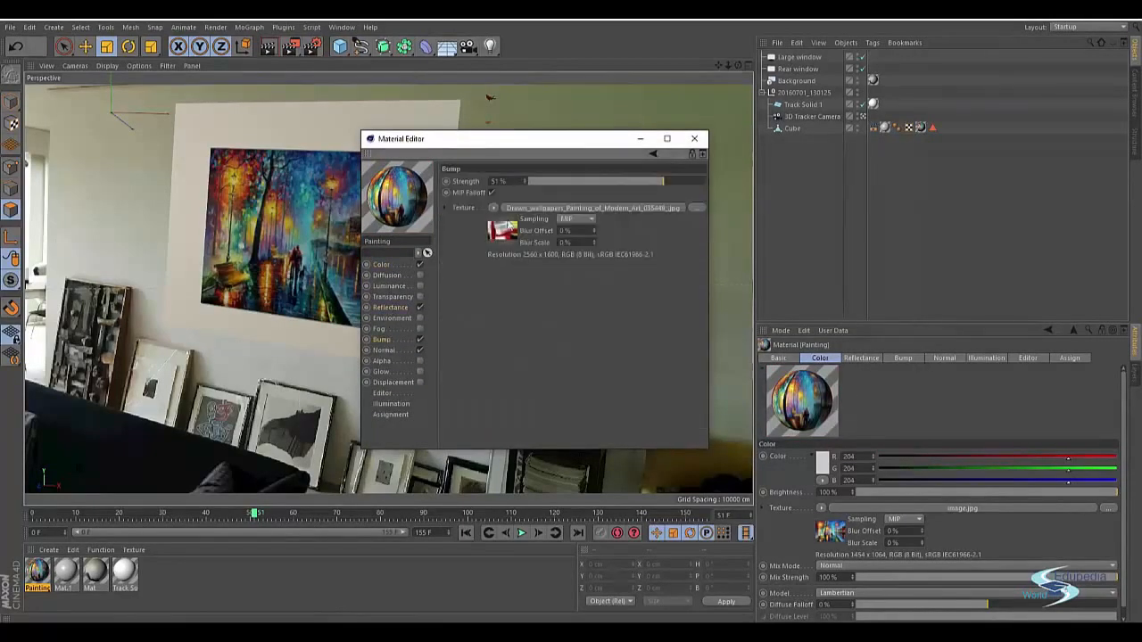
left_click(493, 208)
mouse_move(540, 350)
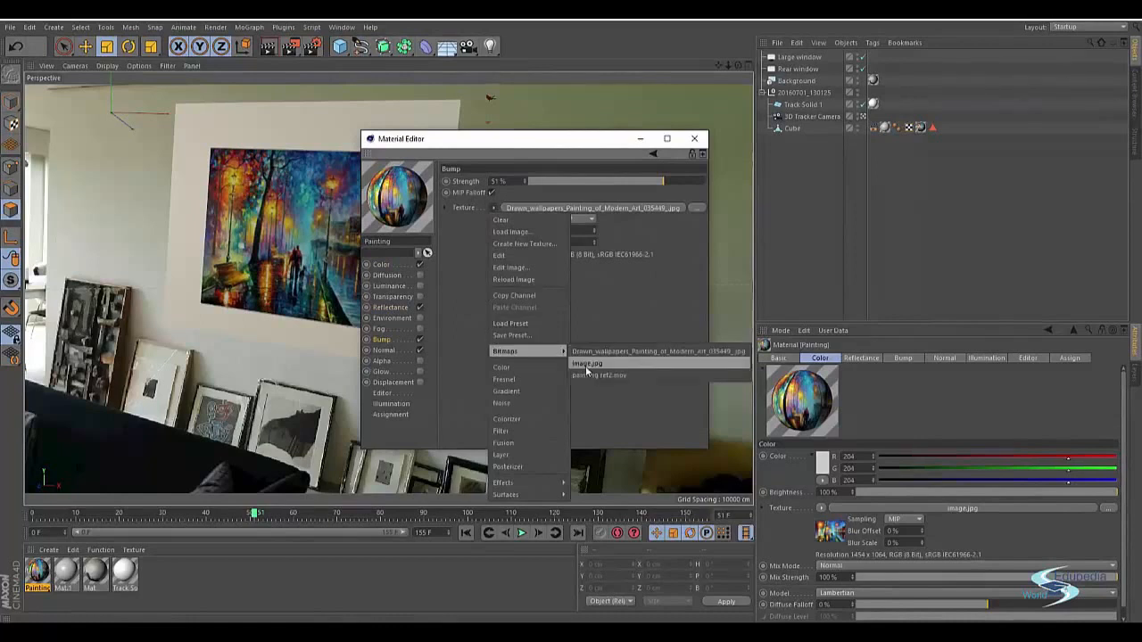
left_click(586, 364)
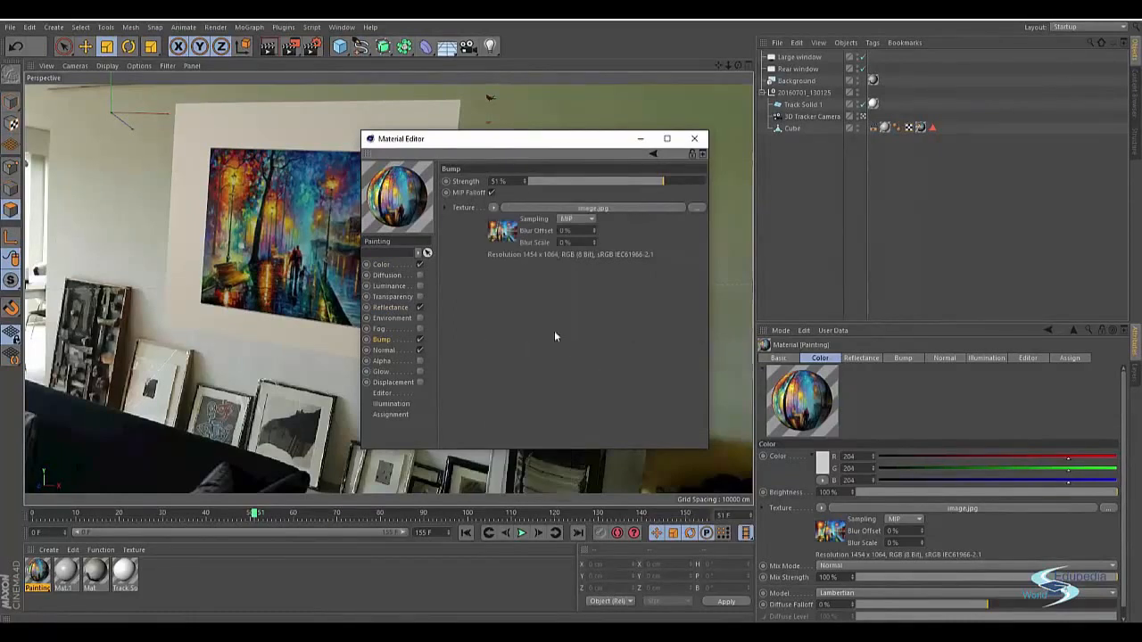
- Set the Painting material's Normal texture to the image.jpg bitmap and close the material
left_click(391, 350)
left_click(513, 252)
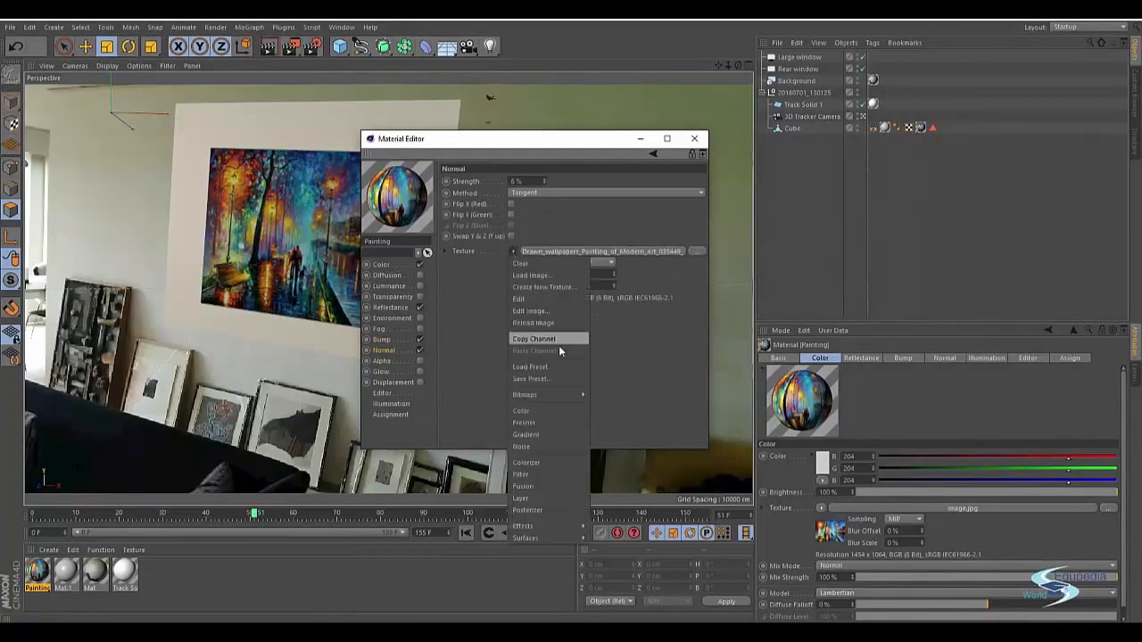
mouse_move(559, 393)
left_click(616, 407)
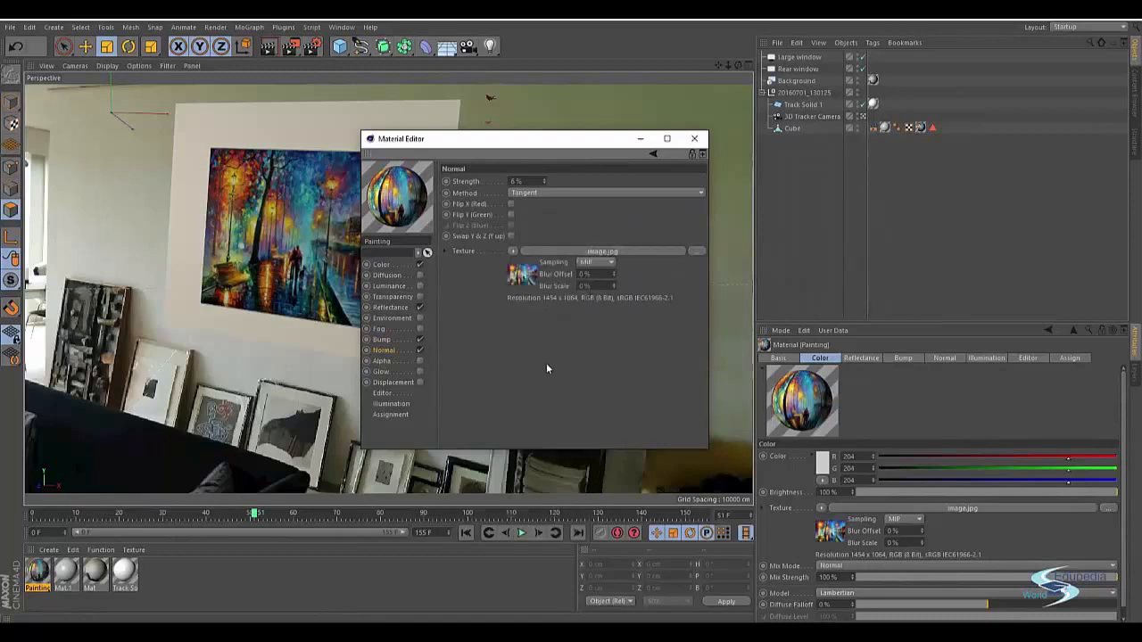
left_click(694, 139)
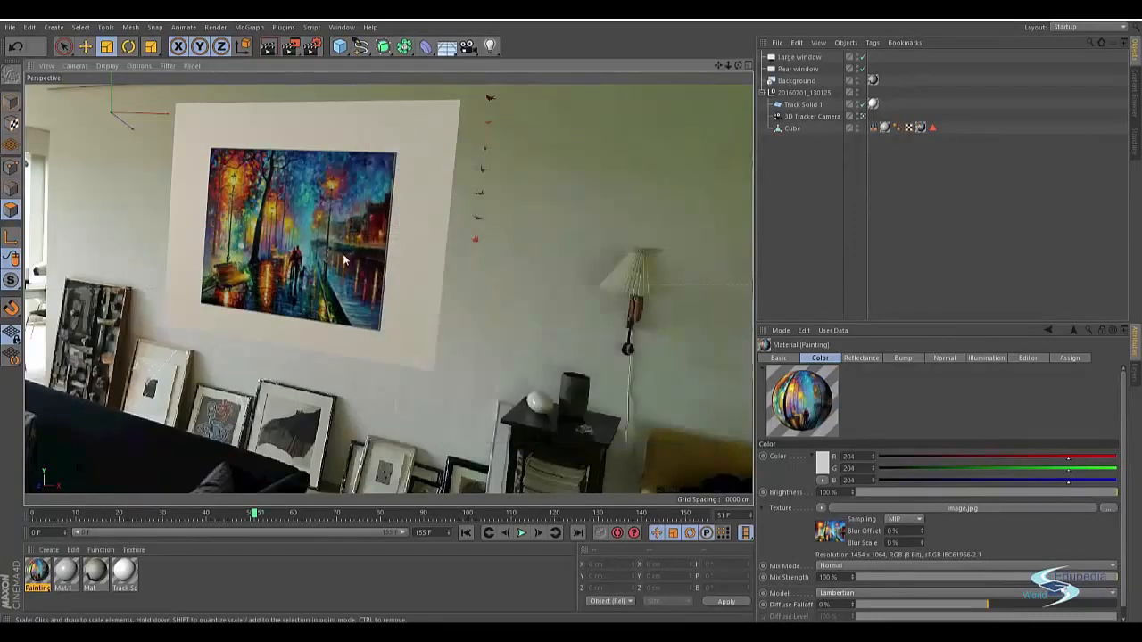
- Render the viewport at frames 51, 0 and 155 to check how the new painting looks on the wall
key("ctrl+r")
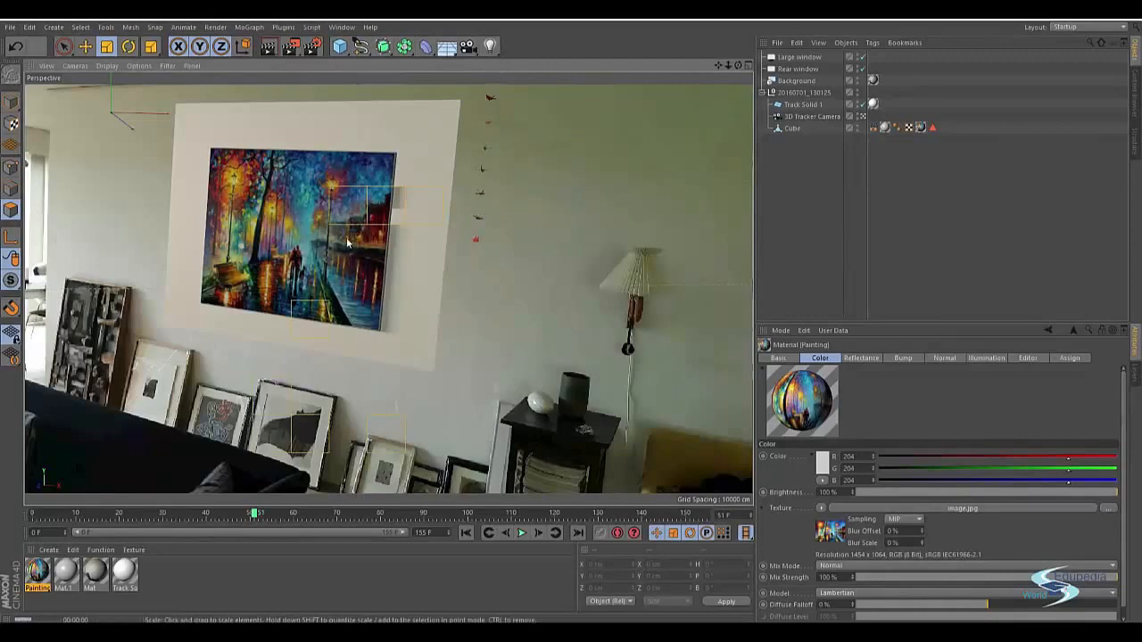
left_click(240, 515)
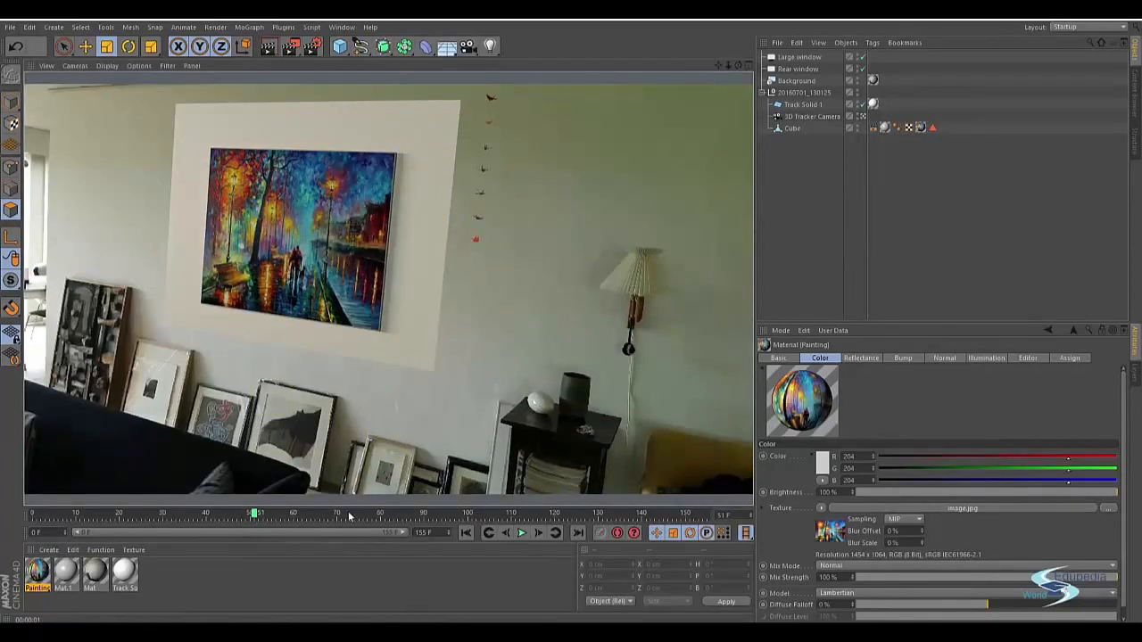
mouse_move(382, 519)
left_mouse_down()
mouse_move(619, 525)
mouse_move(24, 518)
left_mouse_up()
key("ctrl+r")
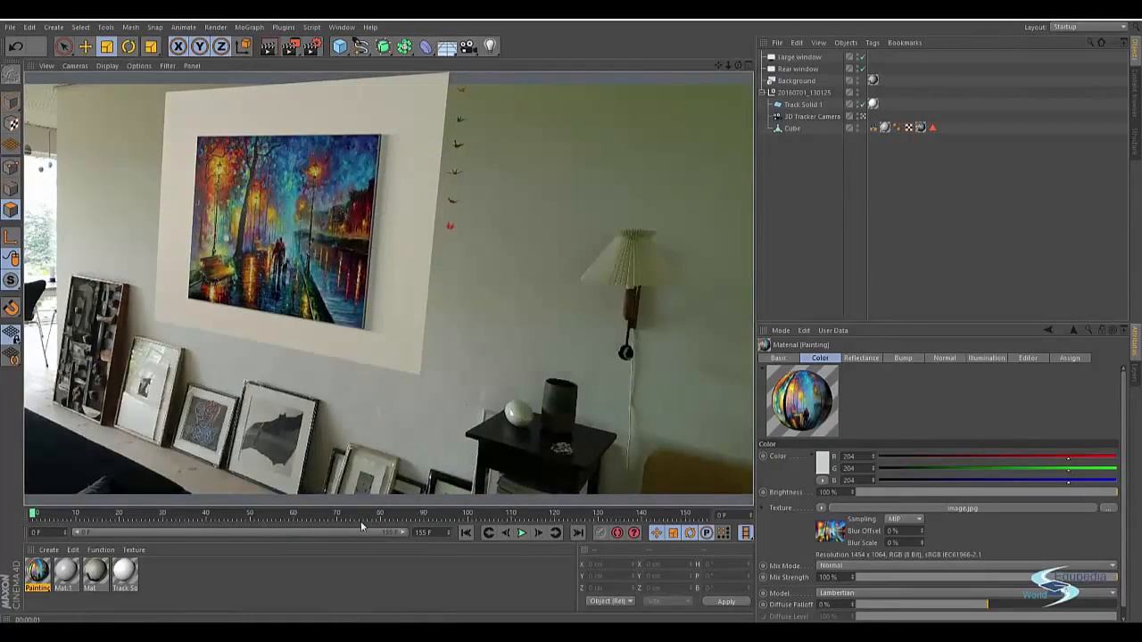
left_click_drag(446, 522, 707, 521)
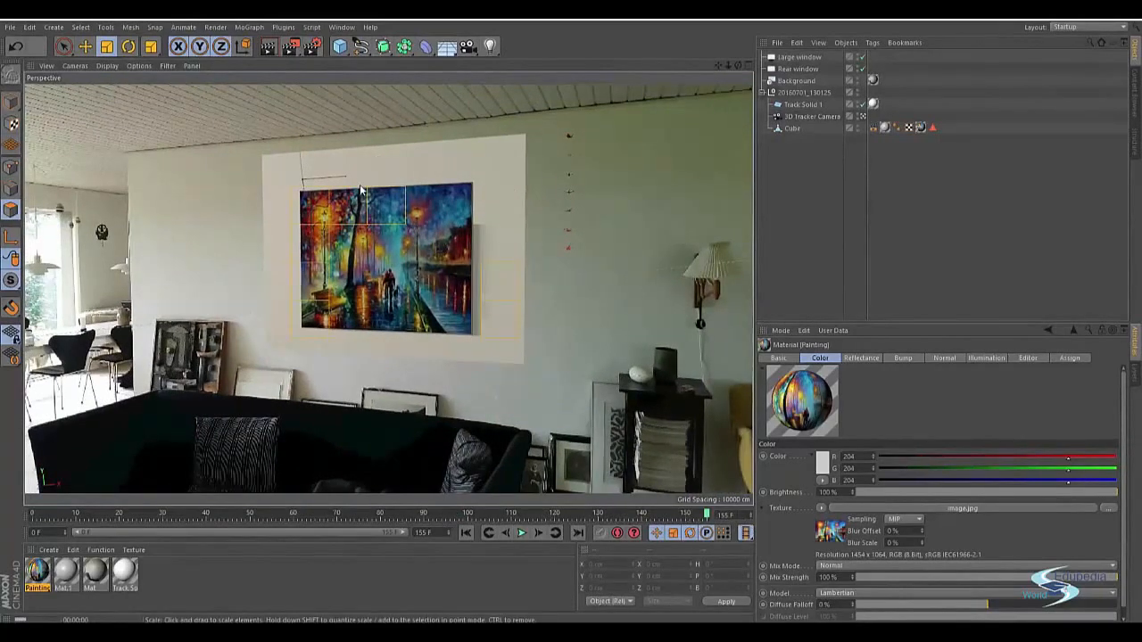
key("ctrl+r")
- Raise the Intensity of the Large window light to 109%
left_click(798, 56)
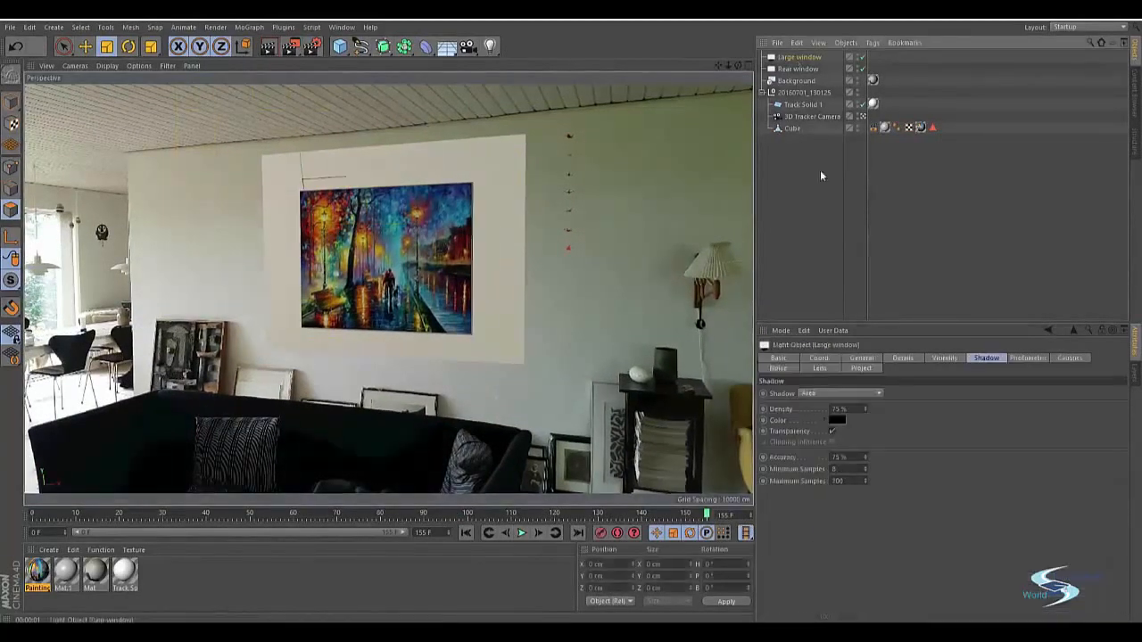
left_click(903, 358)
left_click(943, 358)
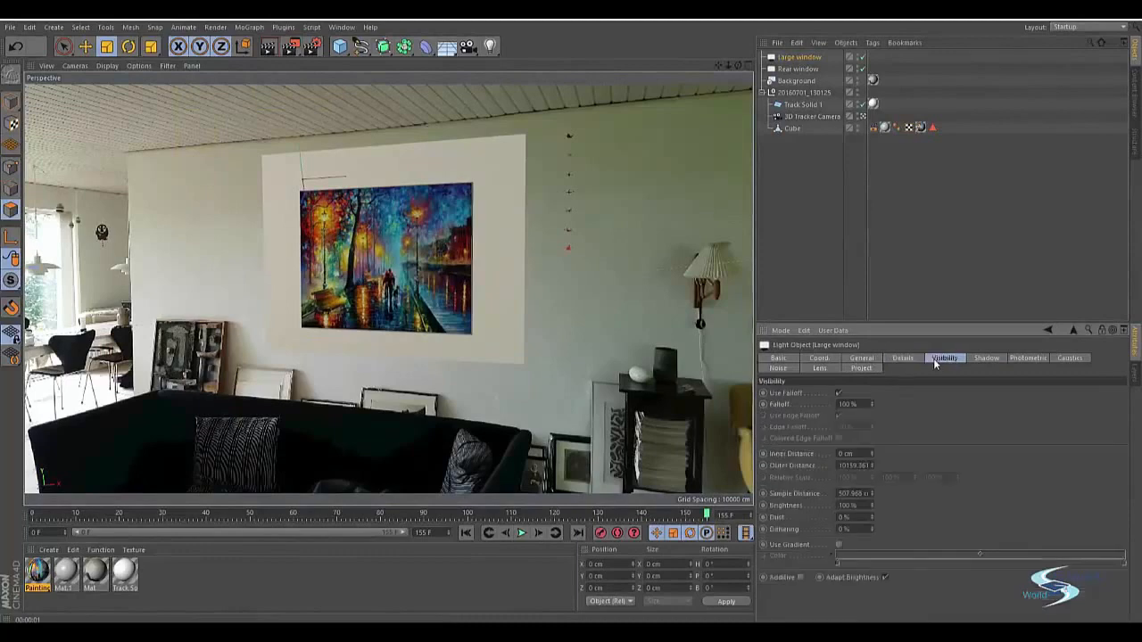
left_click(862, 358)
left_click_drag(849, 431, 864, 430)
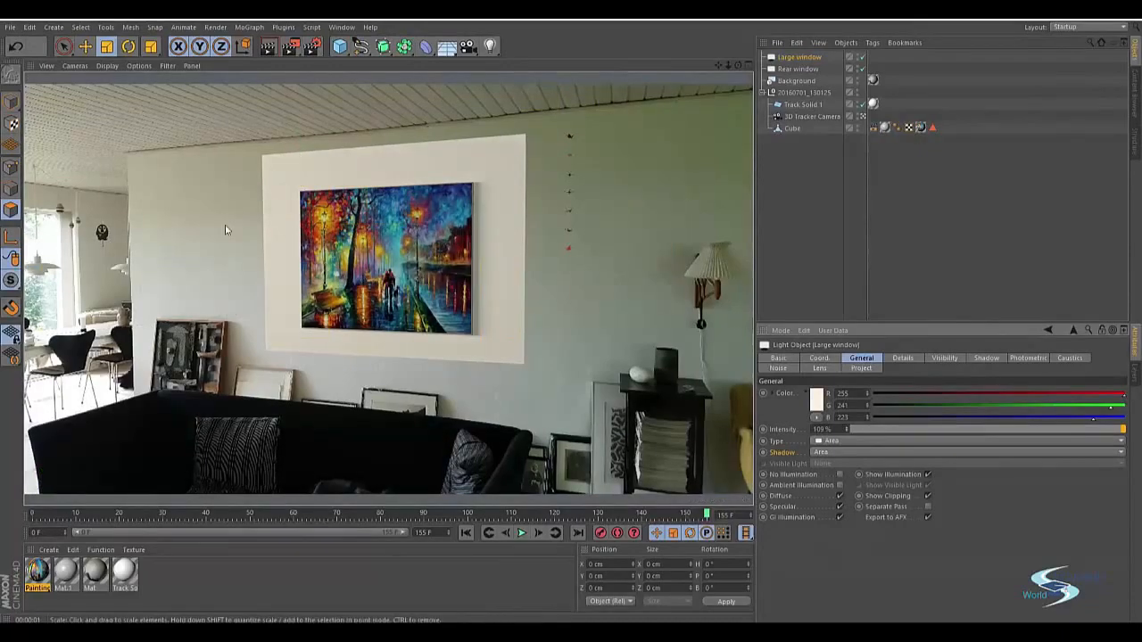
- Back in Cinema 4D, load 301776-painting.jpg as the Painting material's Color texture, copying it to the project location
key("alt+Tab")
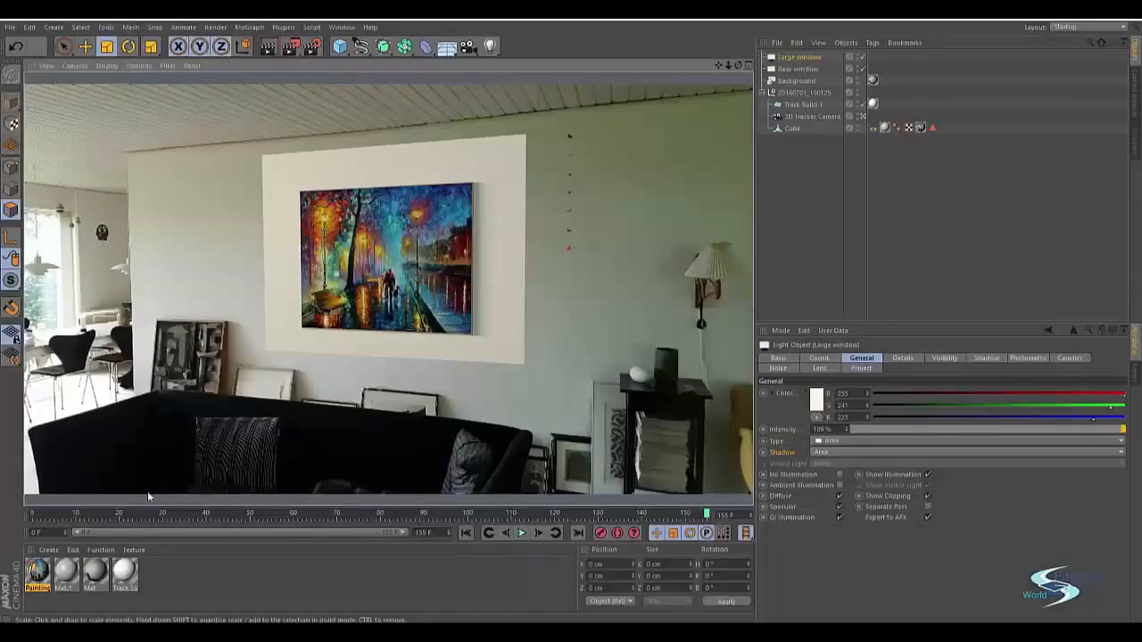
double_click(34, 573)
left_click(201, 215)
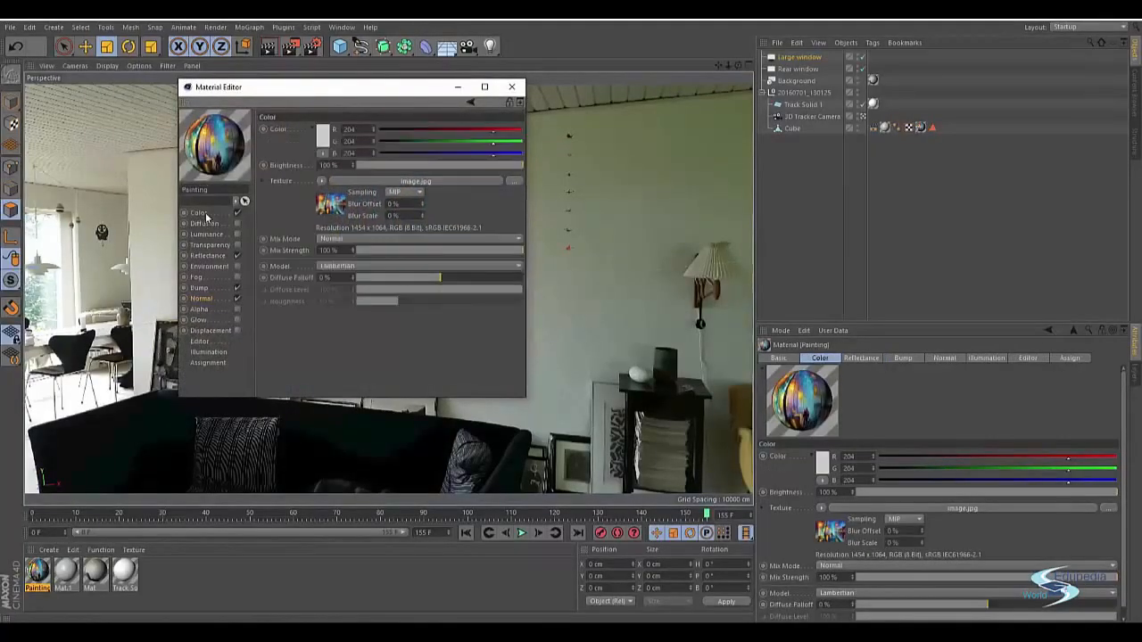
left_click(515, 181)
double_click(329, 188)
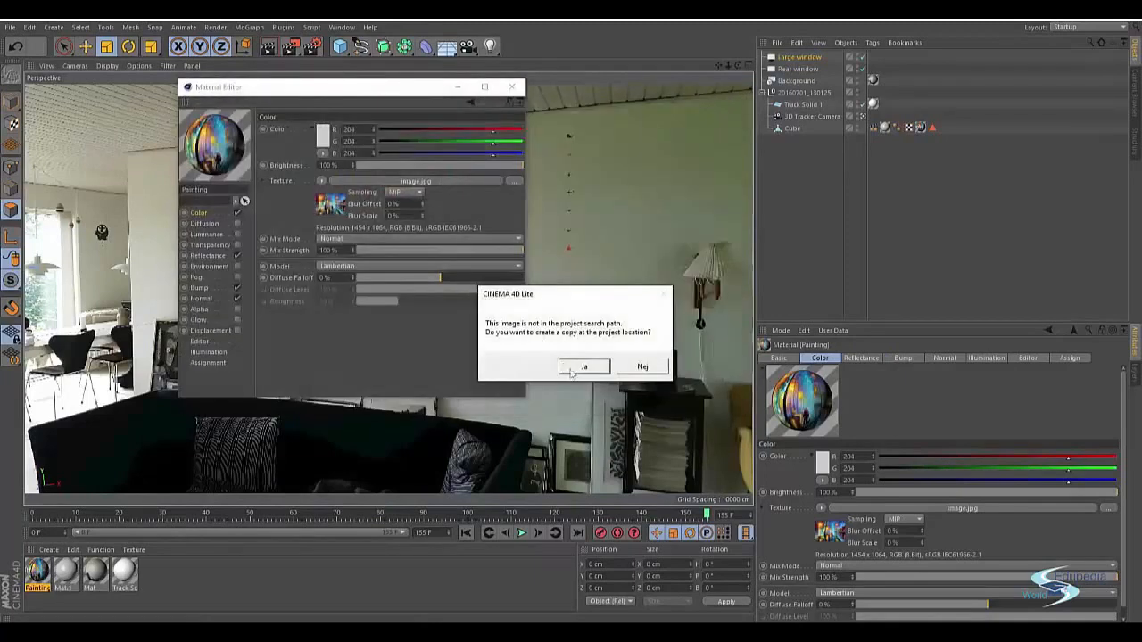
left_click(575, 368)
- Set the Painting material's Bump texture to the 301776-painting.jpg bitmap
left_click(207, 255)
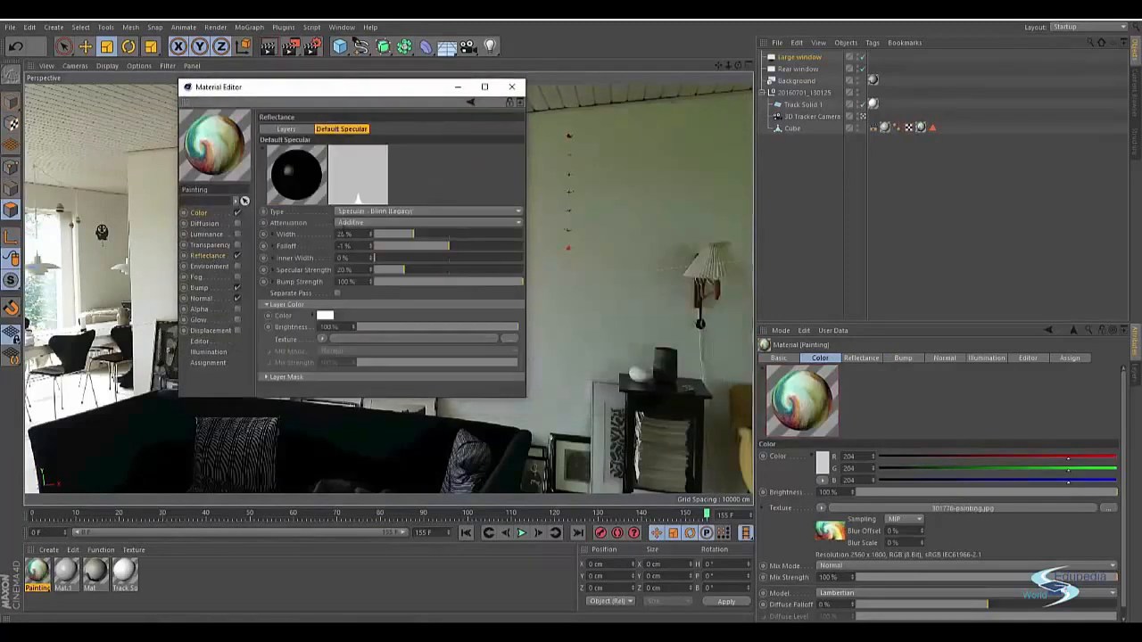
left_click(199, 287)
left_click(310, 156)
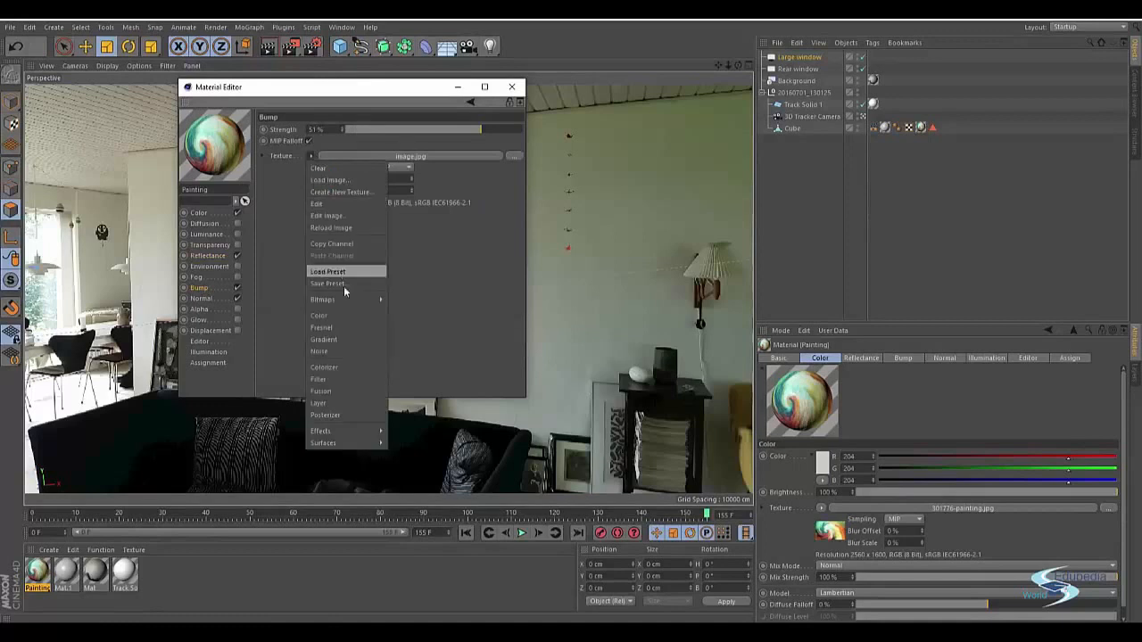
mouse_move(365, 298)
left_click(405, 299)
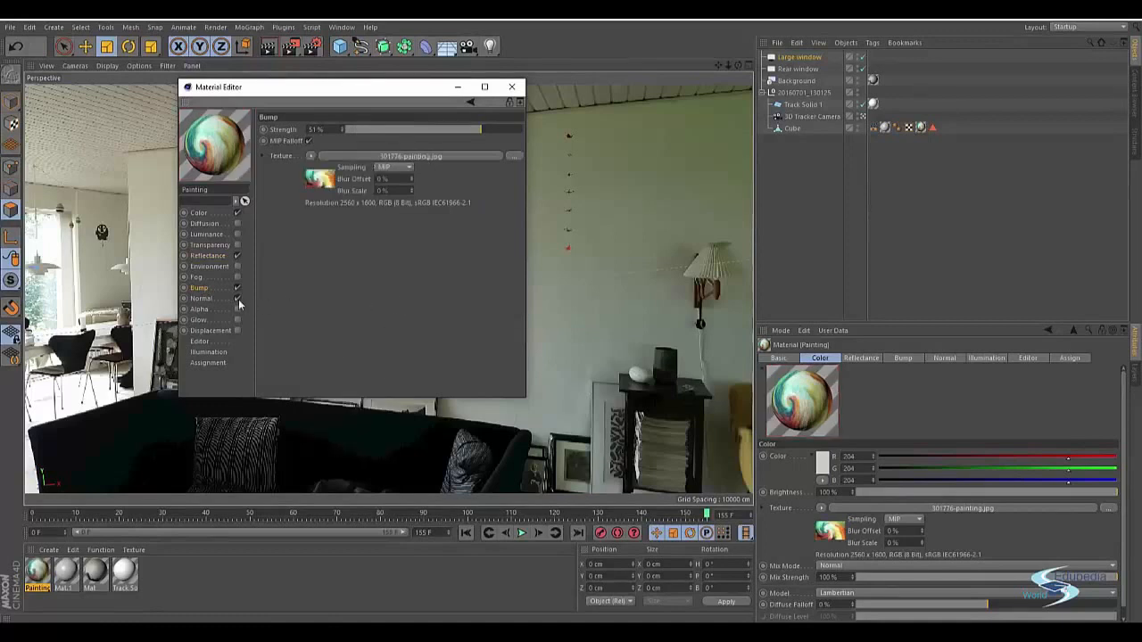
- Set the Painting material's Normal texture to the 301776-painting.jpg bitmap and close the material
left_click(203, 299)
left_click(330, 200)
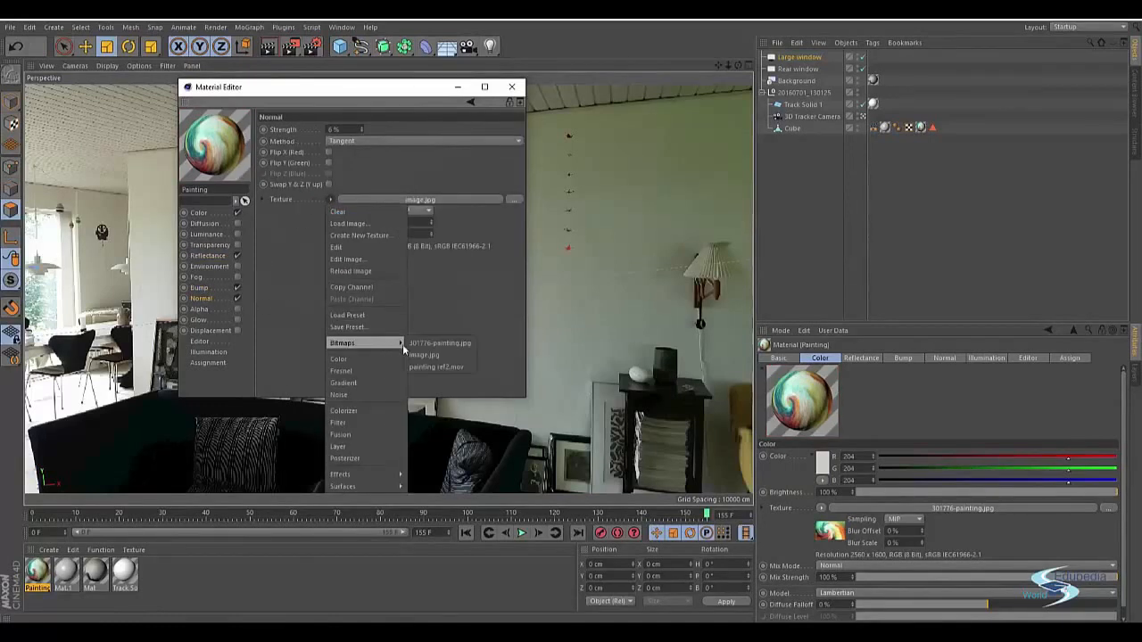
left_click(425, 343)
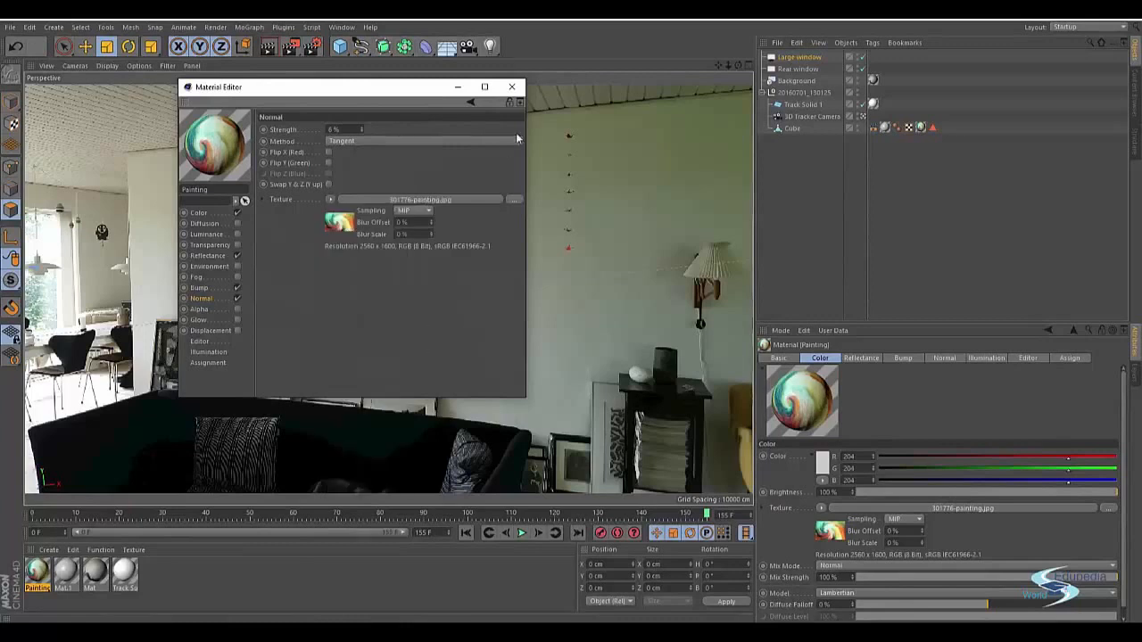
left_click(511, 86)
- Lower the Intensity of the Large window light to 91%
left_click(798, 57)
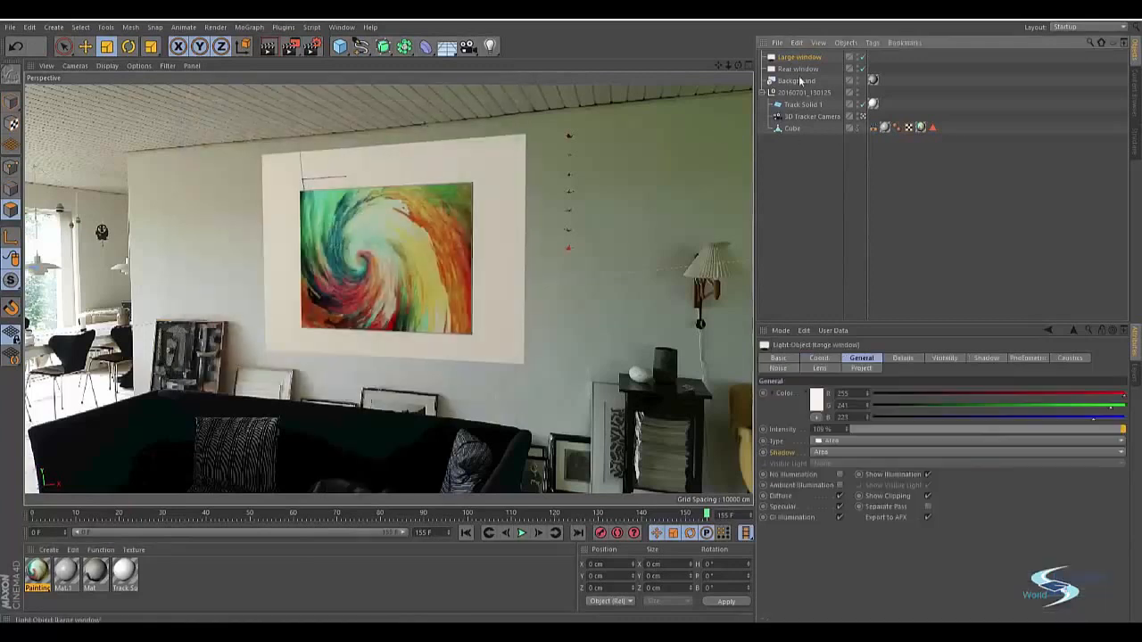
left_click_drag(847, 429, 847, 445)
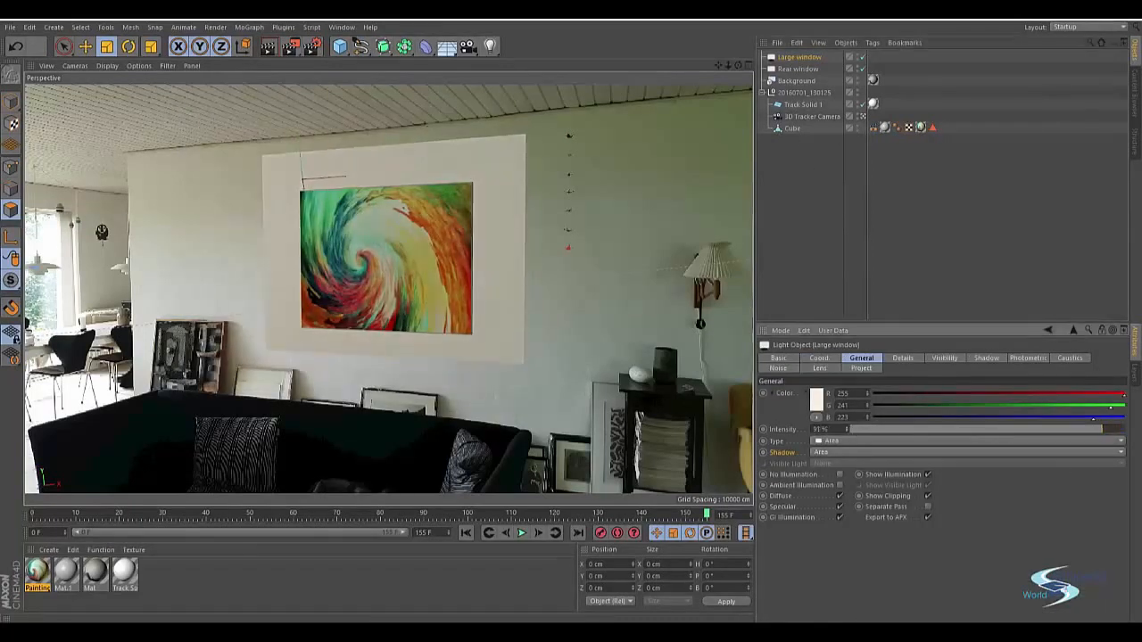
- Switch to After Effects and examine how the new painting blends with the room footage at 0:00:05:05 and 0:00:02:00
key("alt+Tab")
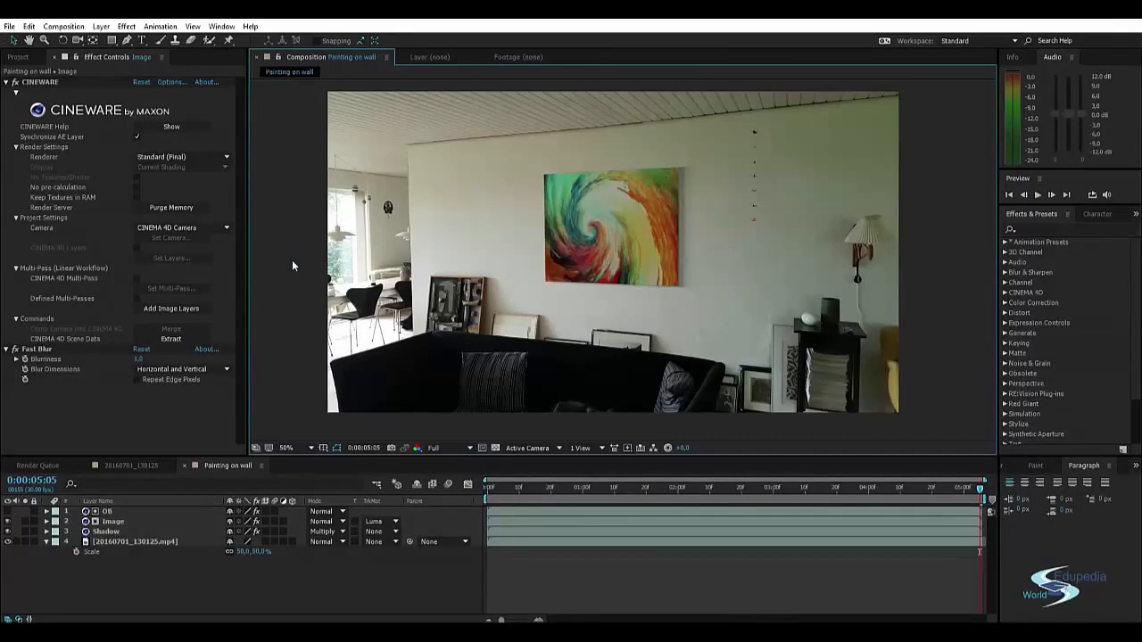
left_click(677, 488)
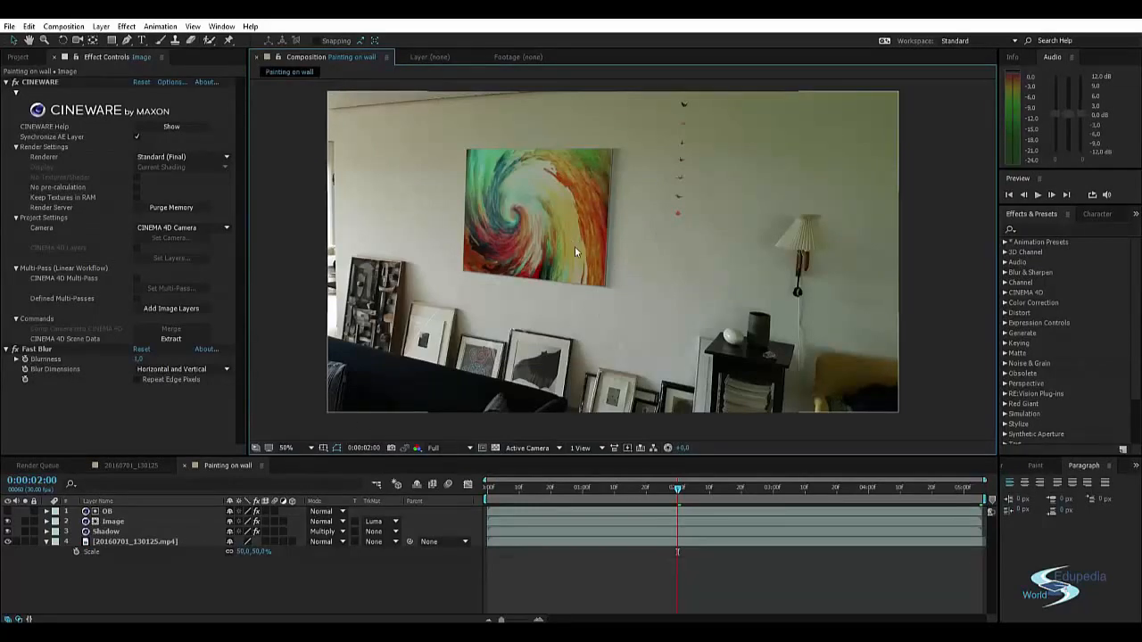
key("alt+Tab")
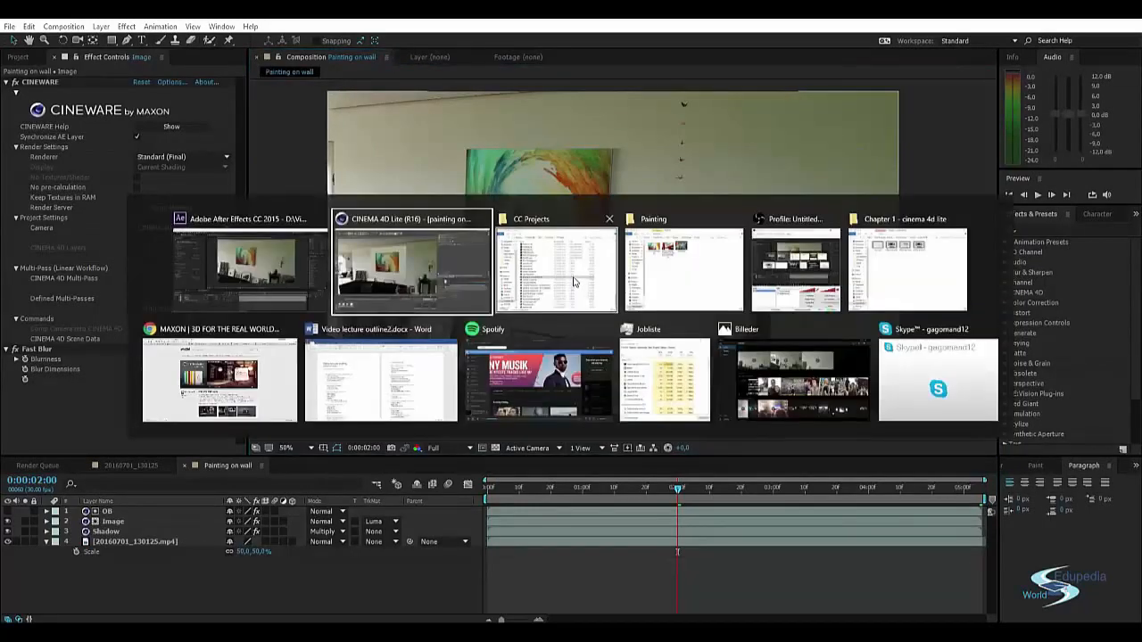
key("alt+Tab")
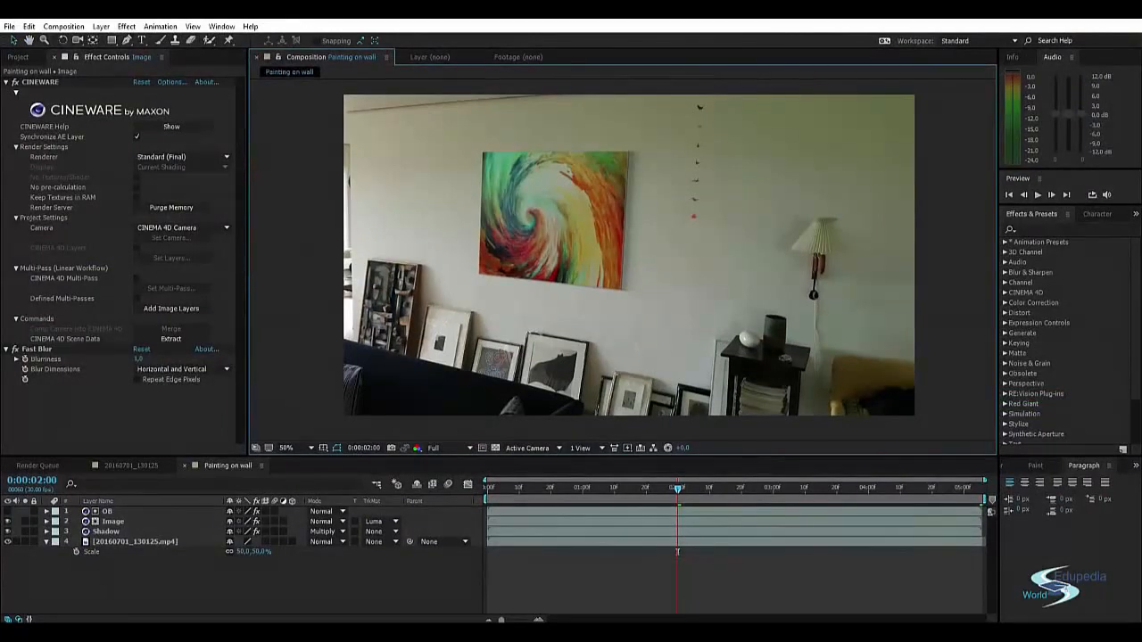
mouse_move(289, 236)
middle_mouse_down()
mouse_move(276, 232)
mouse_move(287, 235)
mouse_move(279, 242)
mouse_move(285, 234)
middle_mouse_up()
key("alt+Tab")
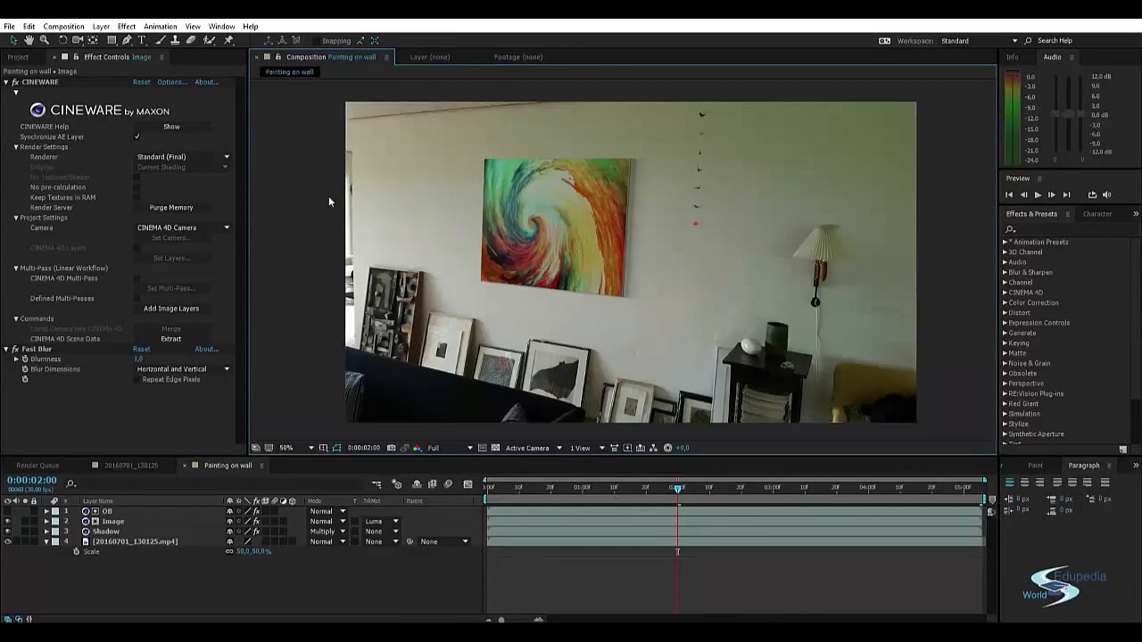
mouse_move(426, 192)
middle_mouse_down()
mouse_move(438, 194)
mouse_move(431, 209)
middle_mouse_up()
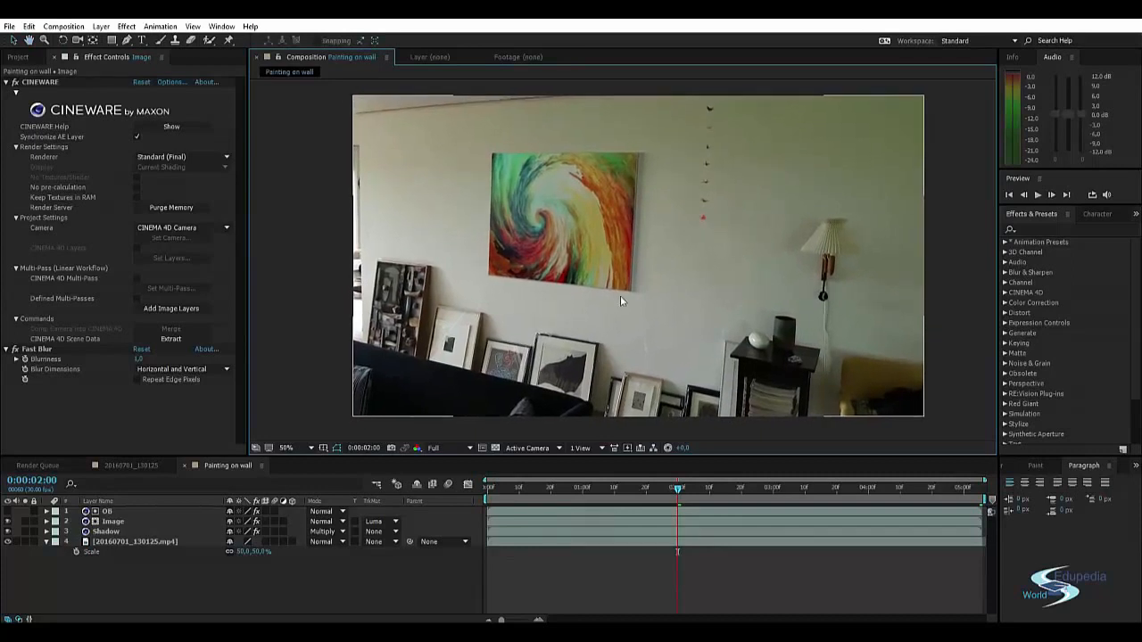